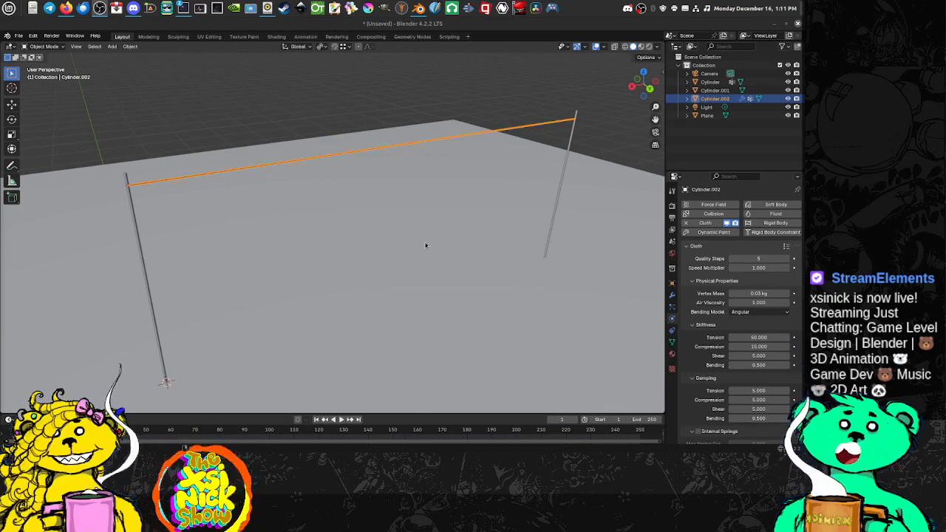
Play the cloth simulation to about frame 49 and examine how the line between the poles sags.
{"action": "middle_click_drag", "start_coordinate": [302, 236], "coordinate": [340, 228]}
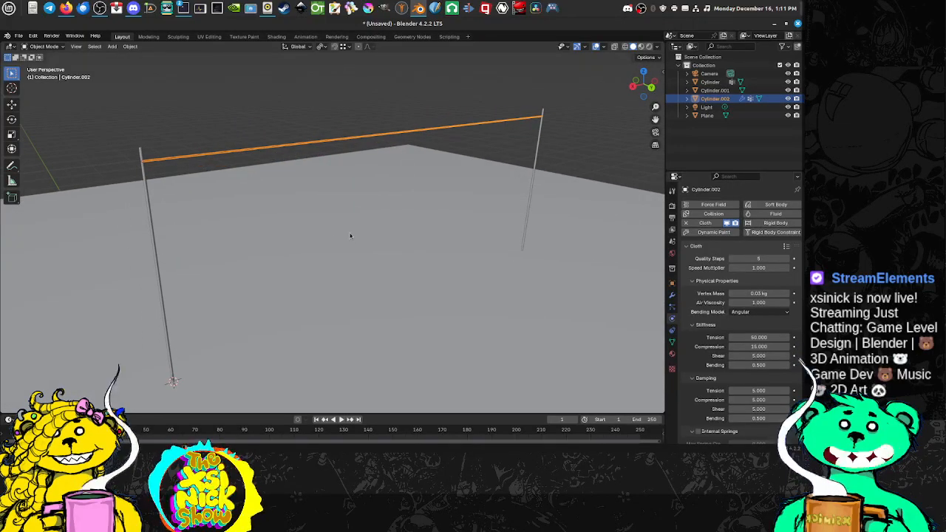
{"action": "mouse_move", "coordinate": [349, 237]}
{"action": "middle_mouse_down"}
{"action": "mouse_move", "coordinate": [328, 249]}
{"action": "mouse_move", "coordinate": [339, 241]}
{"action": "middle_mouse_up"}
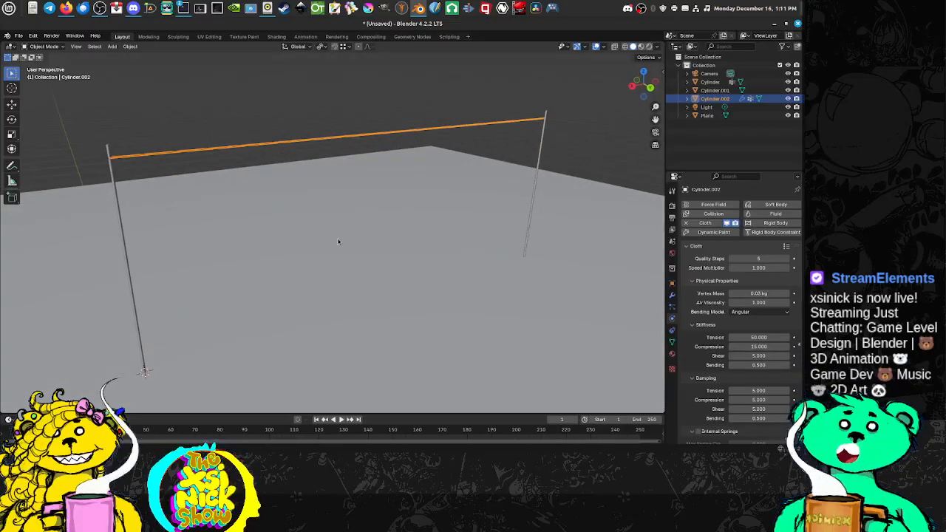
{"action": "left_click", "coordinate": [328, 116]}
{"action": "middle_click_drag", "start_coordinate": [328, 116], "coordinate": [329, 228]}
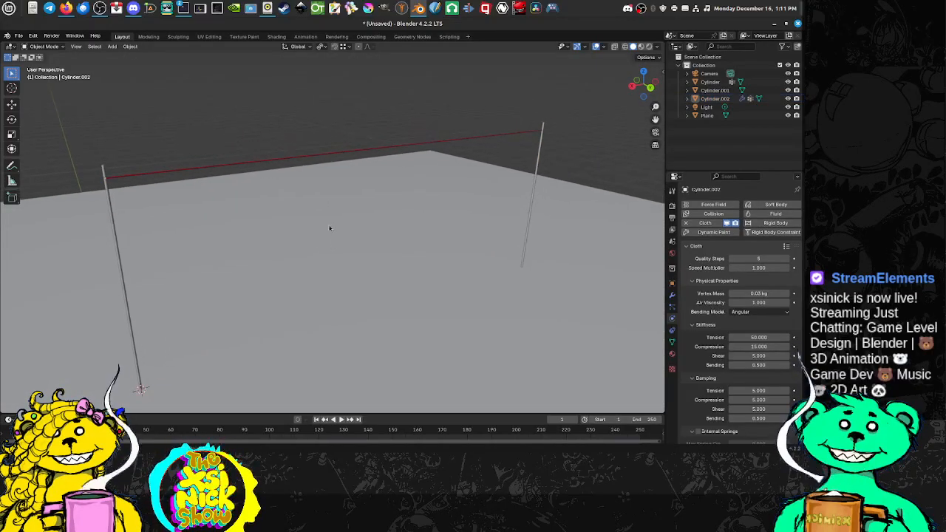
{"action": "left_click", "coordinate": [342, 420]}
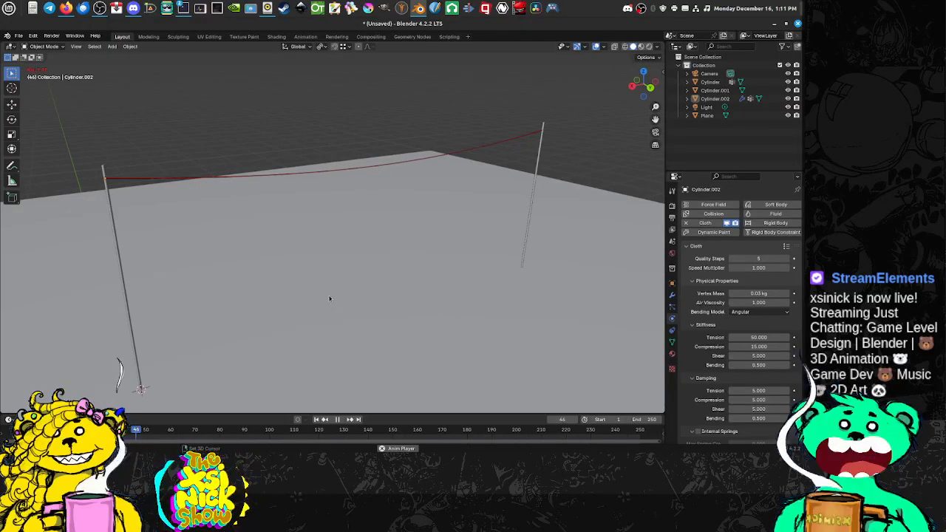
{"action": "left_click", "coordinate": [336, 420]}
{"action": "middle_click_drag", "start_coordinate": [182, 197], "coordinate": [376, 201]}
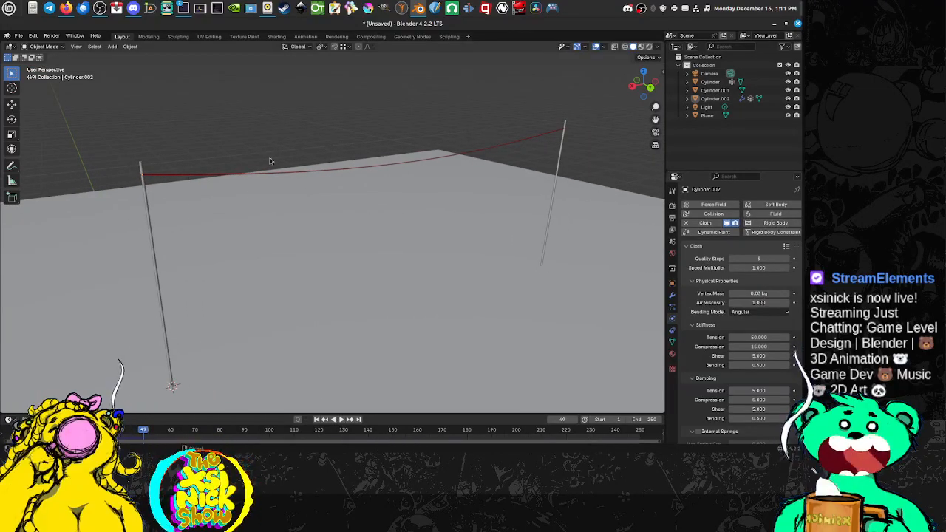
{"action": "middle_click_drag", "start_coordinate": [185, 153], "coordinate": [192, 204]}
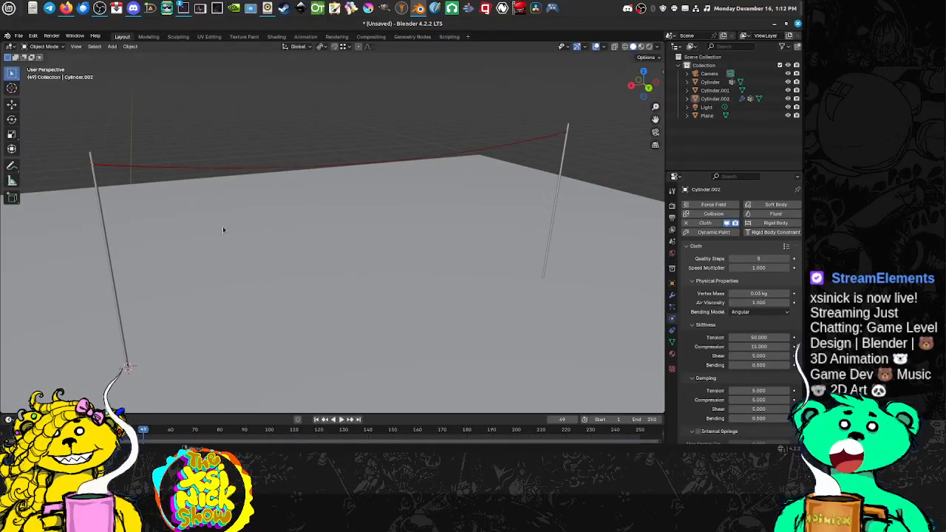
{"action": "middle_click_drag", "start_coordinate": [226, 199], "coordinate": [235, 286]}
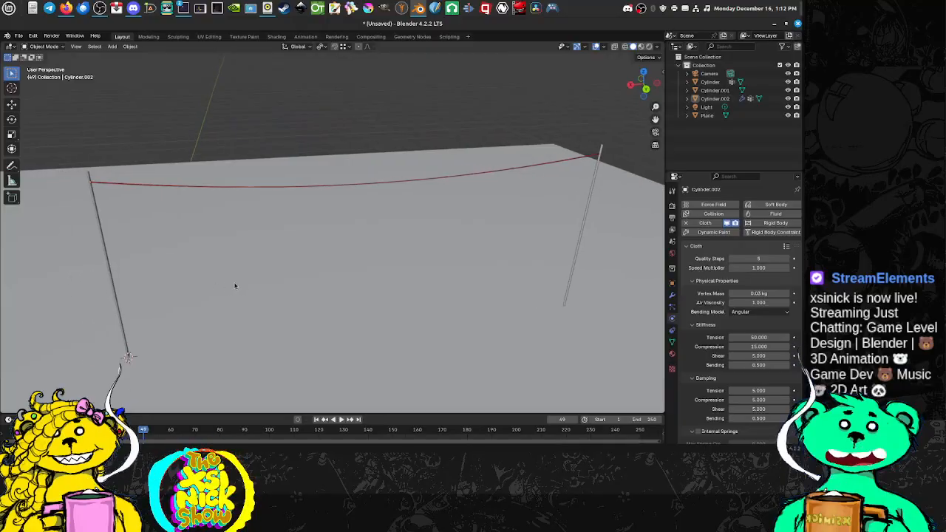
Add a new plane mesh at the 3D cursor by the foot of the near pole.
{"action": "key", "text": "shift+a"}
{"action": "mouse_move", "coordinate": [240, 272]}
{"action": "left_click", "coordinate": [274, 105]}
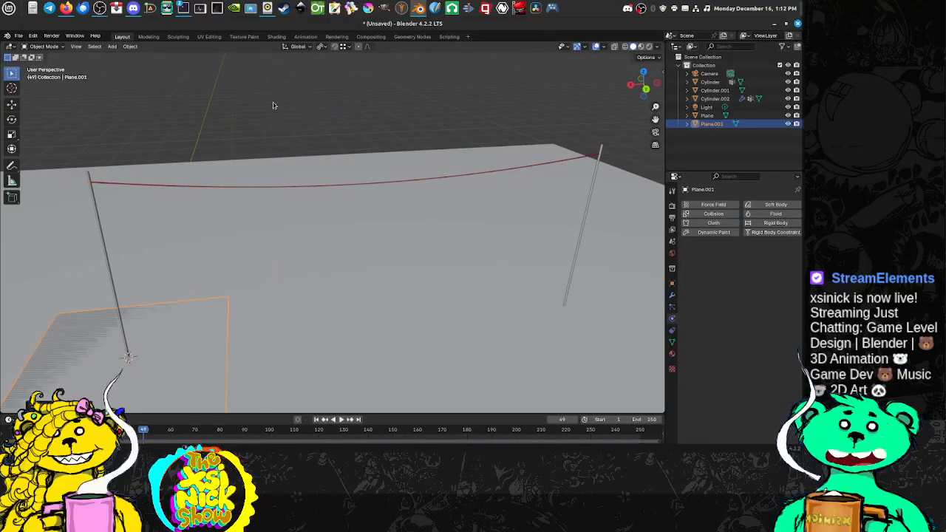
{"action": "middle_click_drag", "start_coordinate": [247, 295], "coordinate": [289, 288], "text": "shift"}
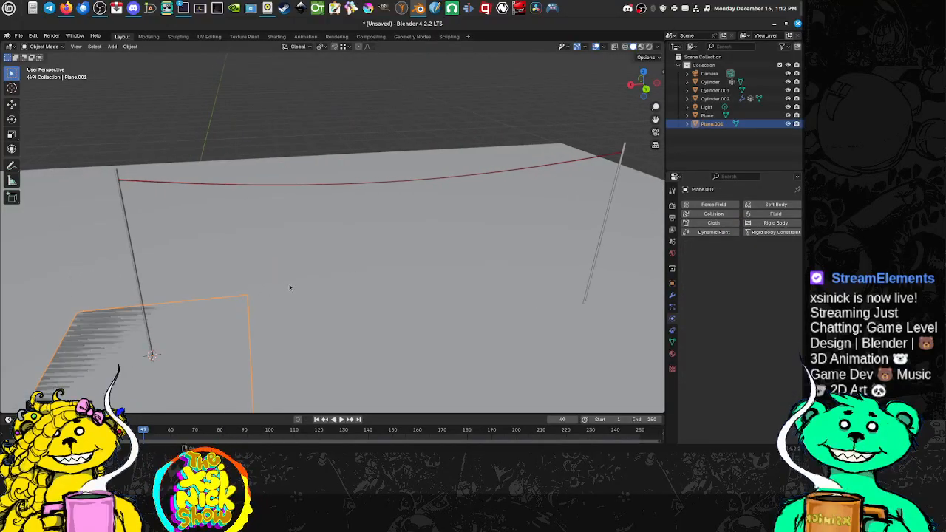
Set the new plane's viewport display color to green.
{"action": "left_click", "coordinate": [672, 284]}
{"action": "scroll", "coordinate": [735, 396], "scroll_direction": "down", "scroll_amount": 4}
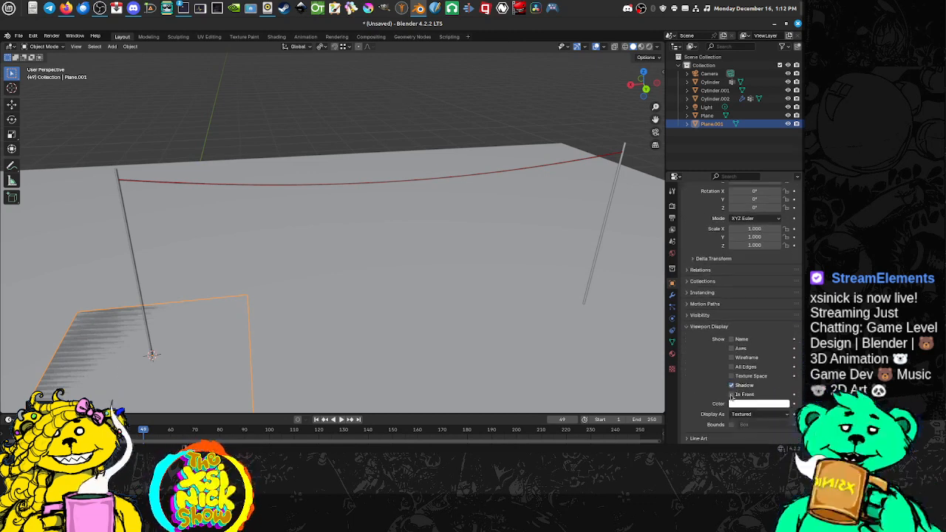
{"action": "scroll", "coordinate": [732, 397], "scroll_direction": "down", "scroll_amount": 1}
{"action": "left_click", "coordinate": [739, 393]}
{"action": "left_click", "coordinate": [707, 280]}
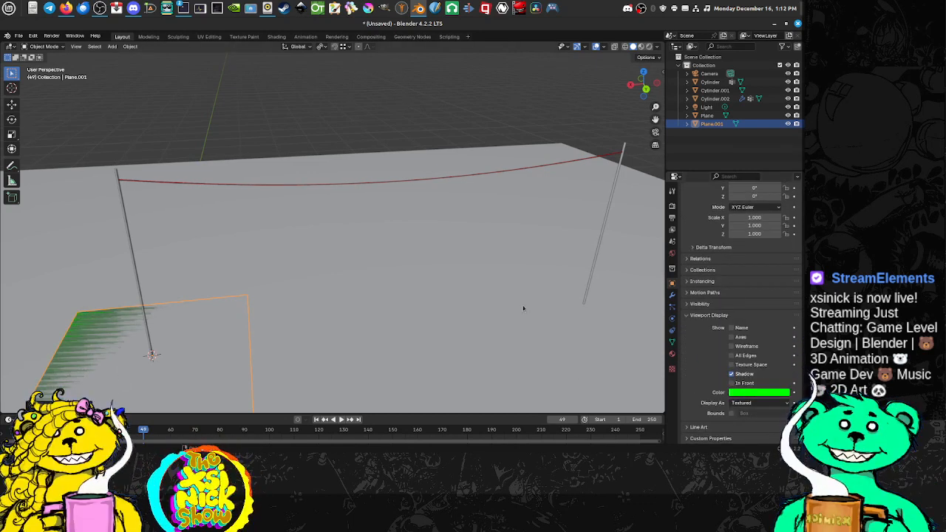
Rotate the green plane 90° about the X axis and scale it down uniformly to about 0.451.
{"action": "middle_click_drag", "start_coordinate": [523, 308], "coordinate": [315, 297]}
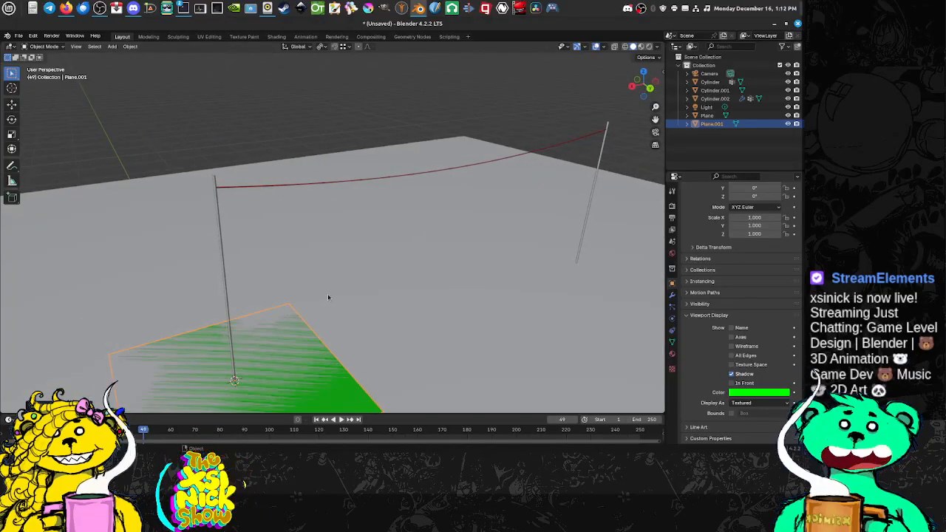
{"action": "middle_click_drag", "start_coordinate": [380, 281], "coordinate": [341, 286]}
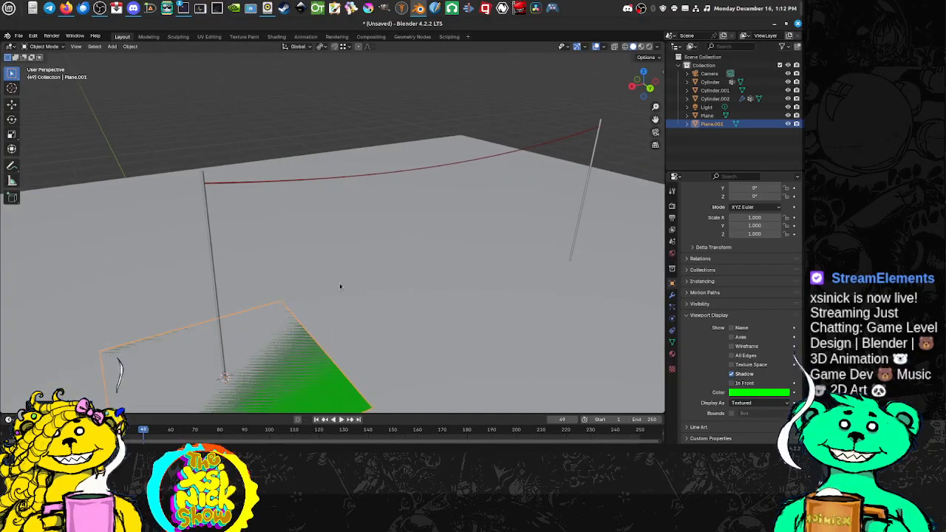
{"action": "key", "text": "r"}
{"action": "type", "text": "x"}
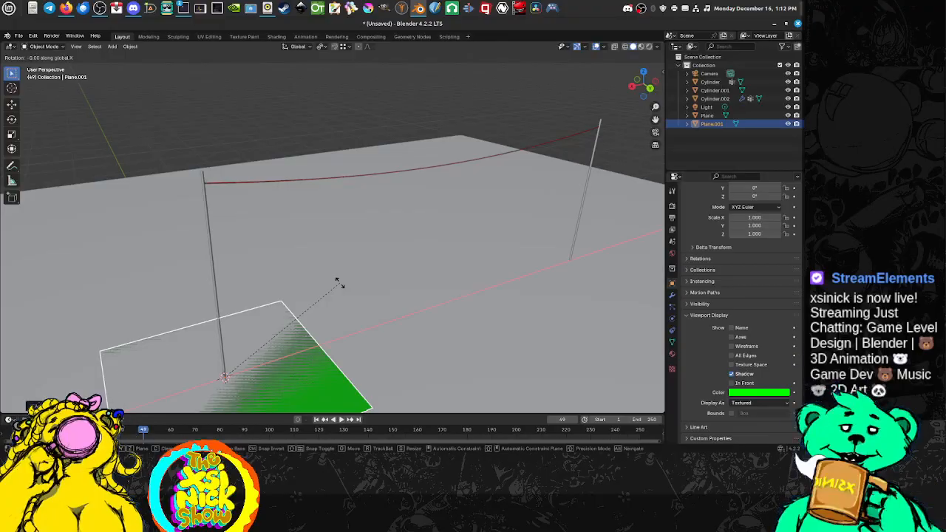
{"action": "type", "text": "90"}
{"action": "key", "text": "Return"}
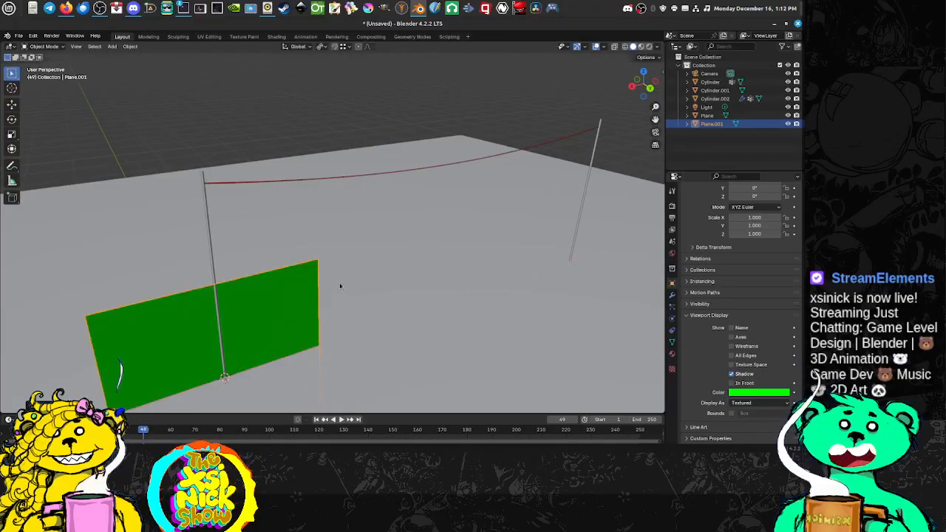
{"action": "key", "text": "s"}
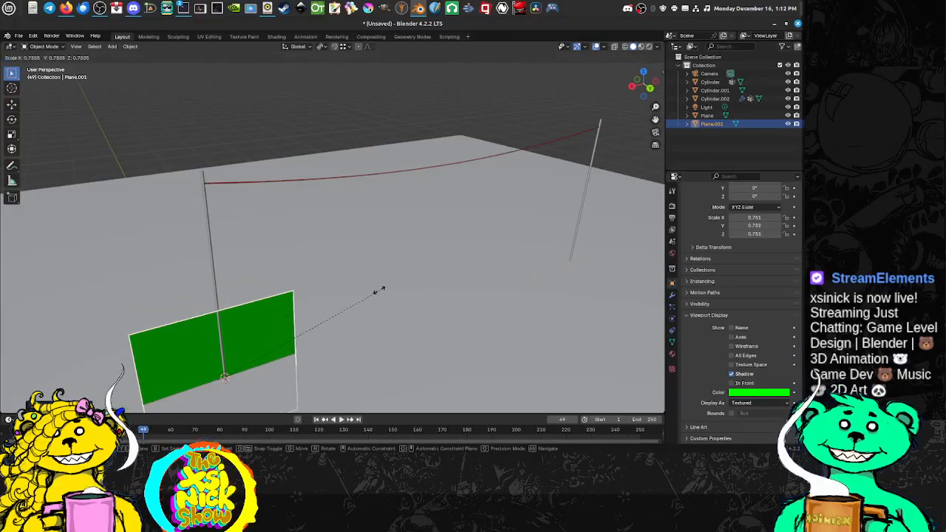
{"action": "left_click", "coordinate": [313, 327]}
Activate the Move tool and turn on the Screencast Keys display.
{"action": "left_click", "coordinate": [11, 108]}
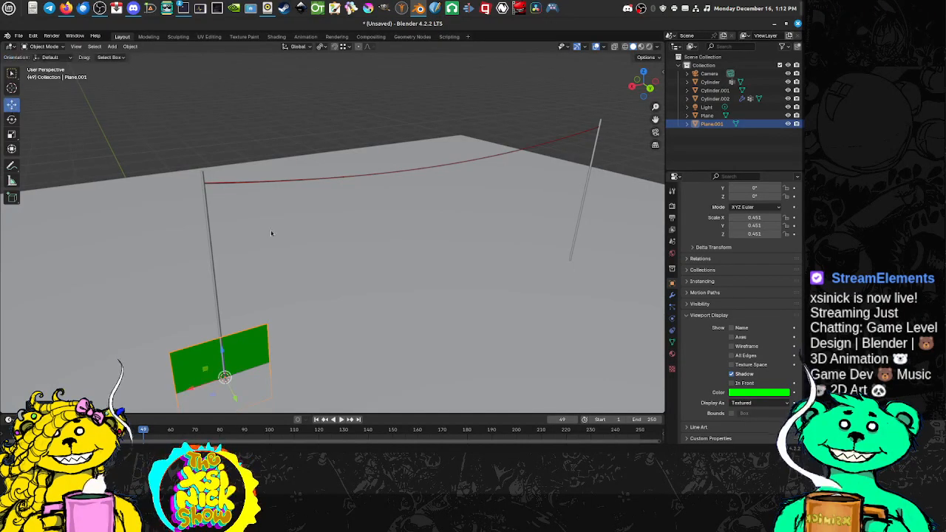
{"action": "middle_click_drag", "start_coordinate": [273, 232], "coordinate": [229, 225], "text": "shift"}
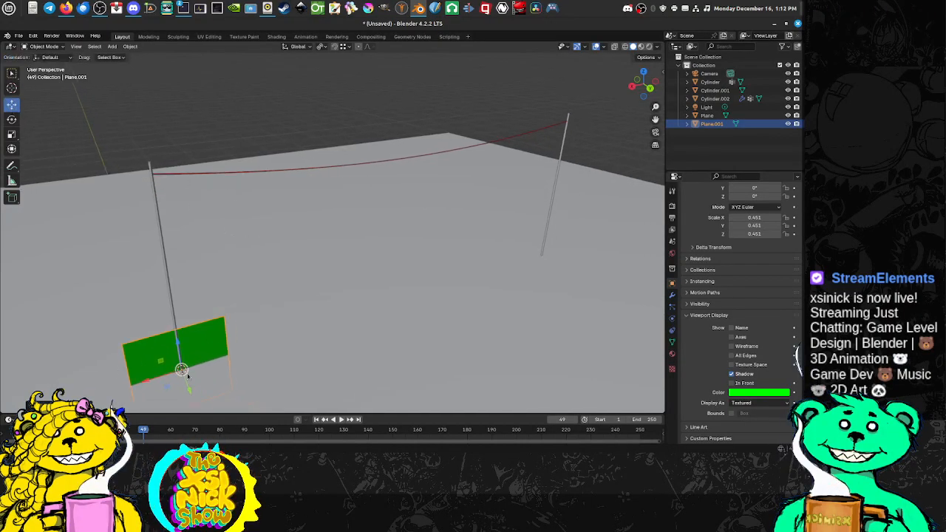
{"action": "left_click", "coordinate": [664, 75]}
{"action": "left_click", "coordinate": [661, 136]}
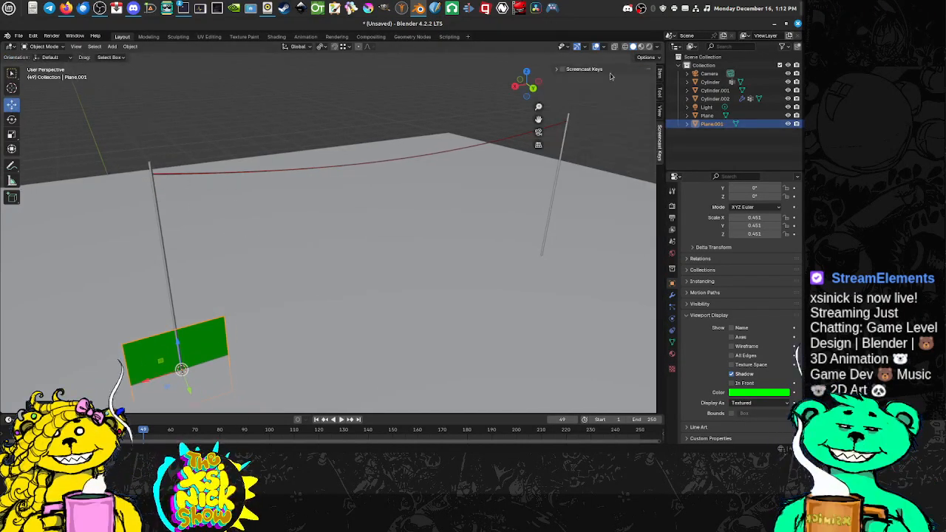
{"action": "left_click", "coordinate": [560, 69]}
{"action": "left_click", "coordinate": [558, 72]}
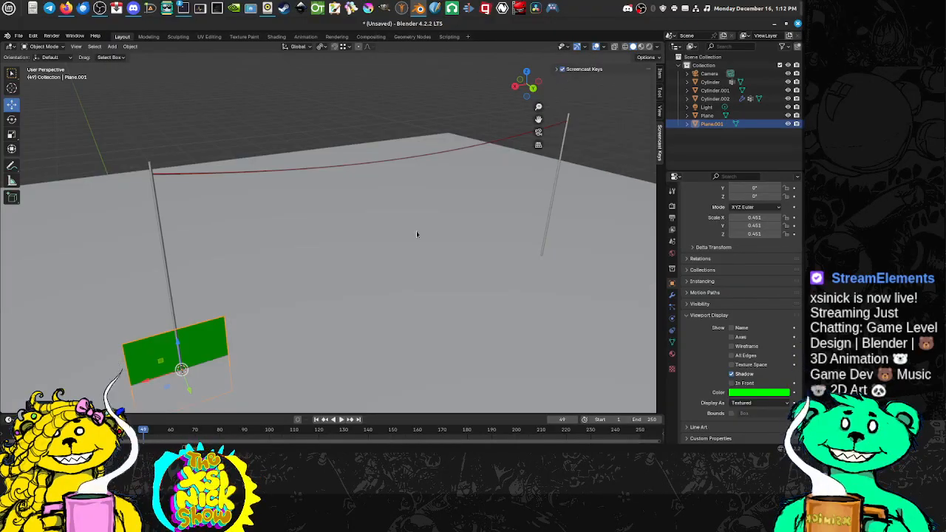
Move the green plane along X away from the near pole and up along Z to hang below the red line.
{"action": "middle_click_drag", "start_coordinate": [287, 281], "coordinate": [362, 250], "text": "shift"}
{"action": "left_click_drag", "start_coordinate": [244, 350], "coordinate": [315, 325]}
{"action": "left_click_drag", "start_coordinate": [336, 286], "coordinate": [346, 170]}
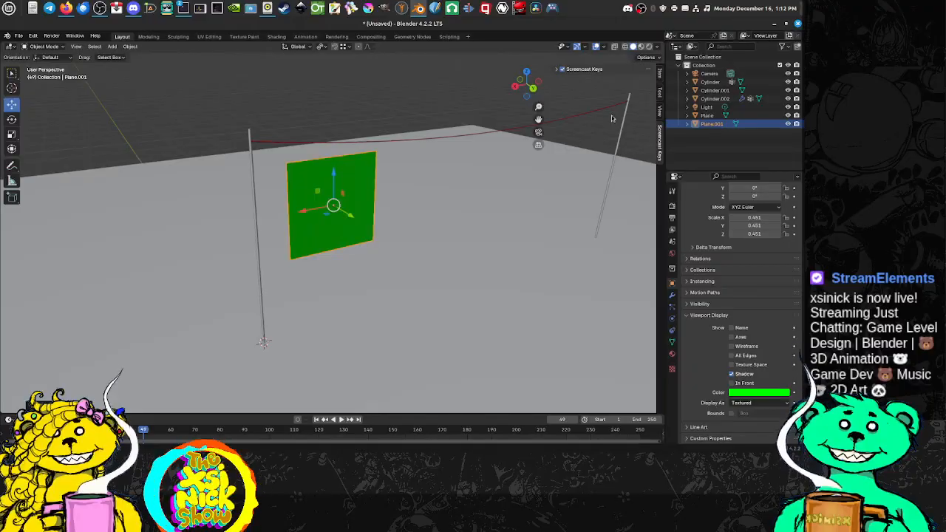
Switch the Screencast Keys display off and on again.
{"action": "left_click", "coordinate": [560, 70]}
{"action": "left_click", "coordinate": [559, 70]}
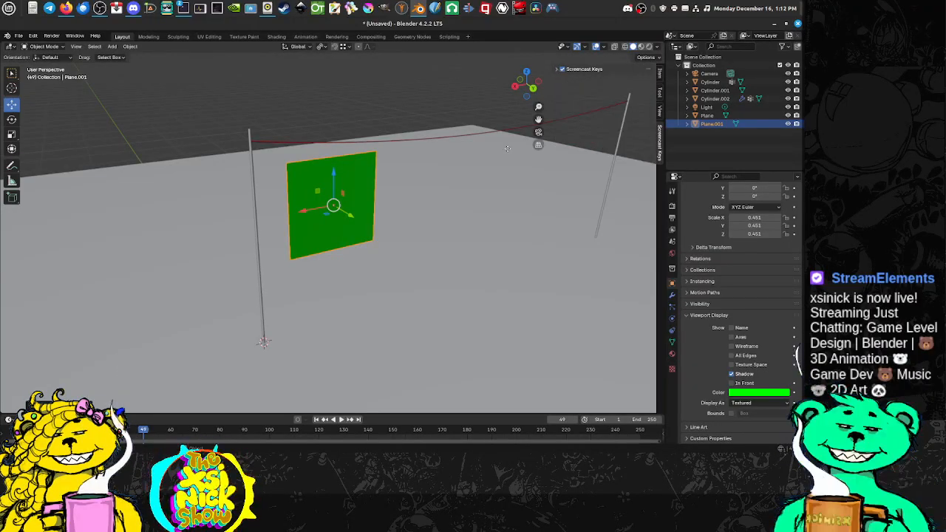
{"action": "left_click_drag", "start_coordinate": [455, 96], "coordinate": [455, 99]}
{"action": "middle_click_drag", "start_coordinate": [455, 98], "coordinate": [355, 207], "text": "shift"}
Raise the green plane slightly toward the red line and enter Edit Mode on it.
{"action": "left_click", "coordinate": [306, 228]}
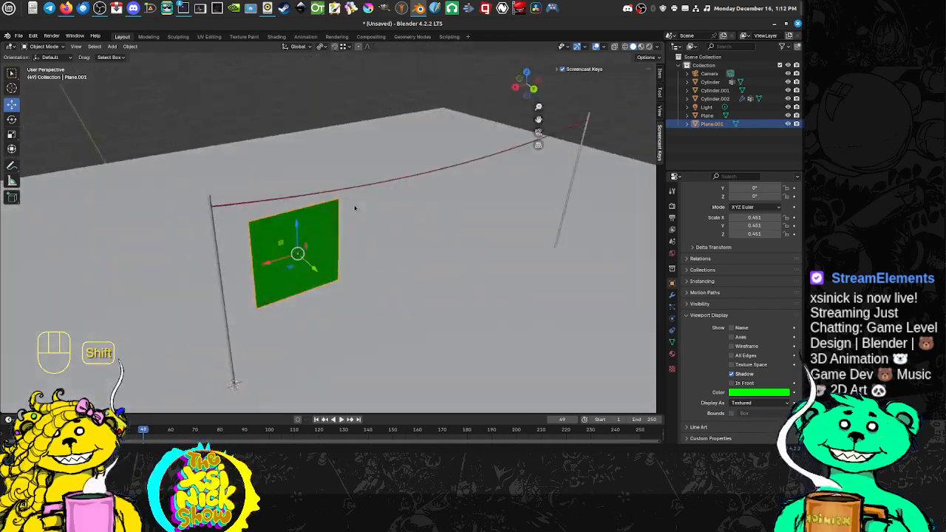
{"action": "left_click_drag", "start_coordinate": [299, 195], "coordinate": [298, 188]}
{"action": "middle_click_drag", "start_coordinate": [404, 184], "coordinate": [294, 230]}
{"action": "key", "text": "Tab"}
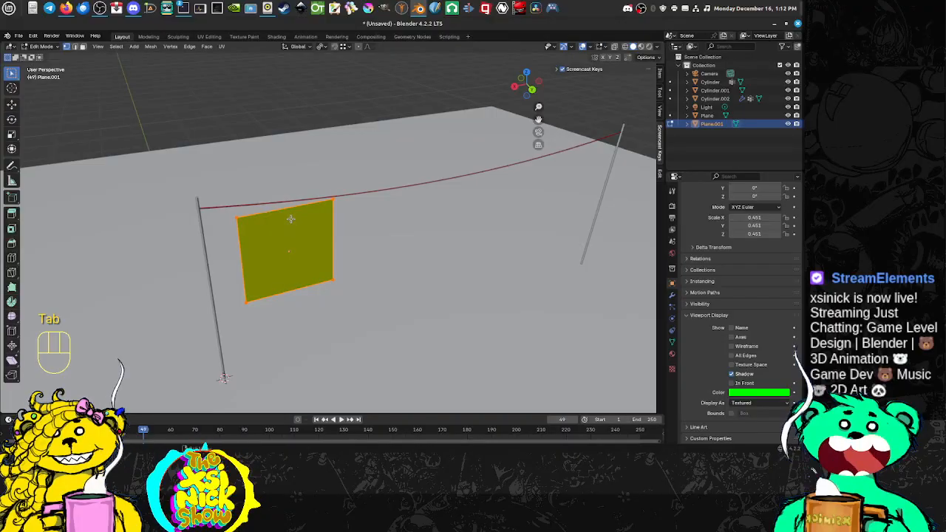
{"action": "key", "text": "r"}
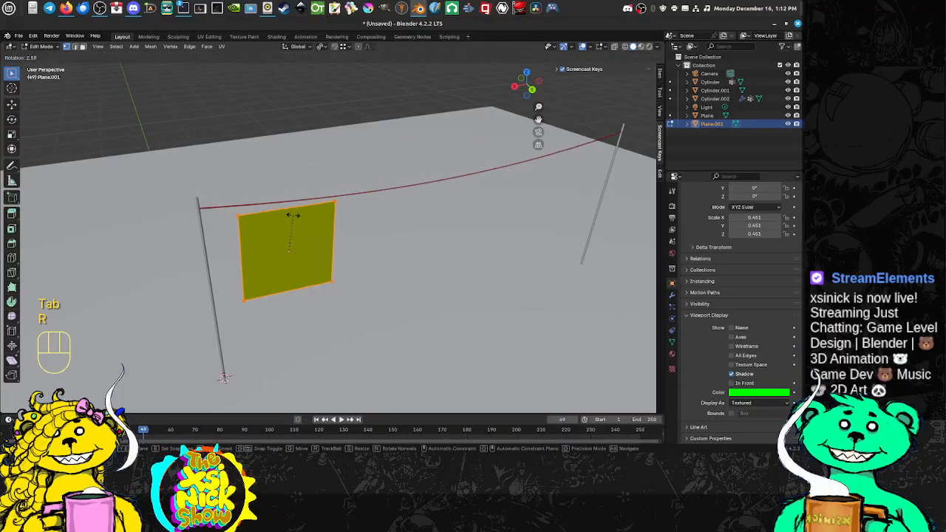
{"action": "right_click", "coordinate": [293, 216]}
{"action": "middle_click_drag", "start_coordinate": [355, 296], "coordinate": [346, 261]}
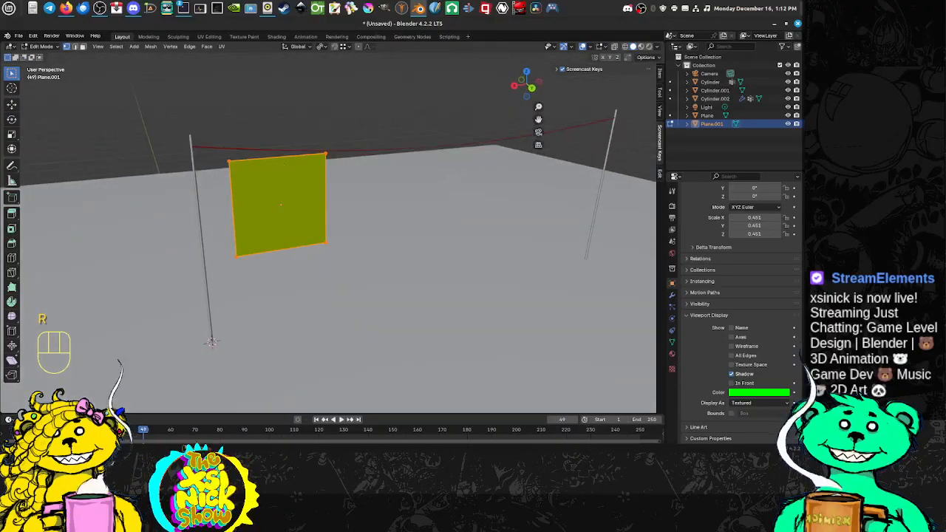
{"action": "key", "text": "r"}
{"action": "key", "text": "r"}
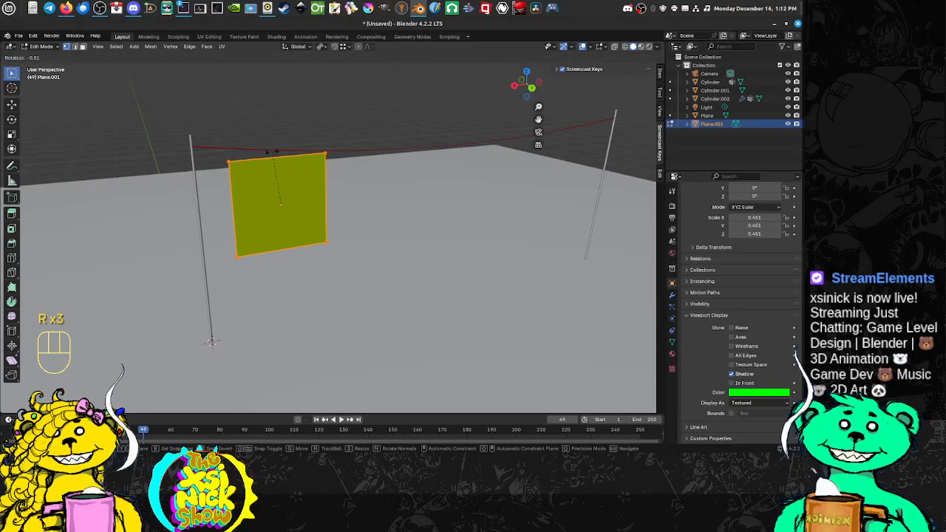
Subdivide the whole plane three times into an 8 by 8 grid and return to Object Mode.
{"action": "right_click", "coordinate": [289, 170]}
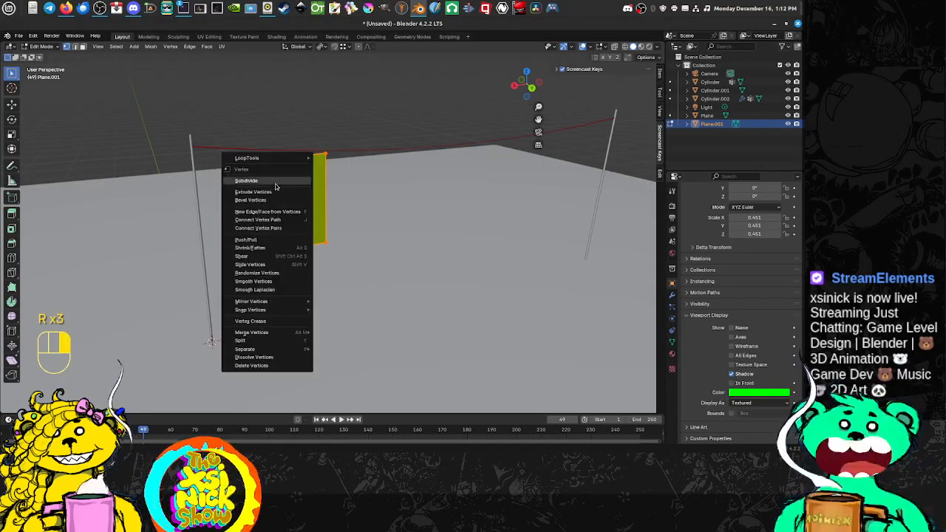
{"action": "left_click", "coordinate": [286, 180]}
{"action": "right_click", "coordinate": [287, 179]}
{"action": "left_click", "coordinate": [286, 178]}
{"action": "right_click", "coordinate": [286, 178]}
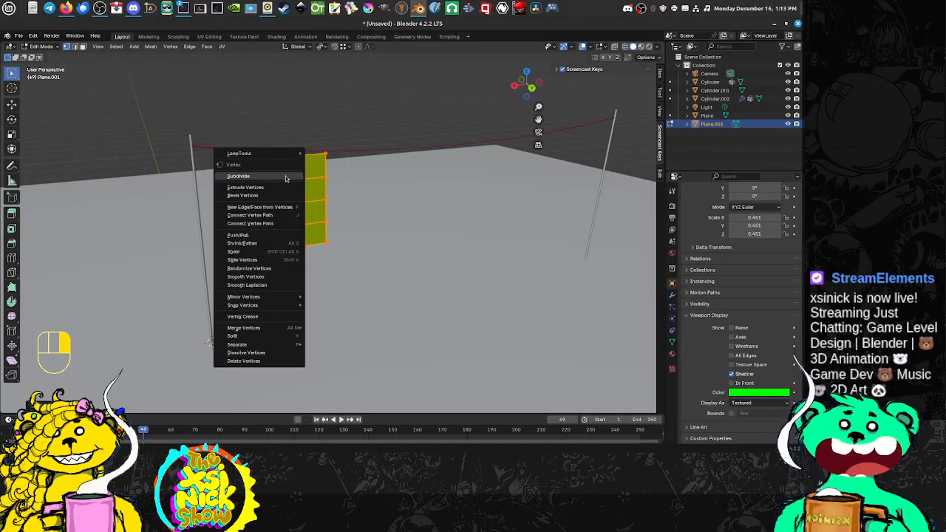
{"action": "left_click", "coordinate": [285, 179]}
{"action": "middle_click_drag", "start_coordinate": [285, 179], "coordinate": [360, 179], "text": "shift"}
{"action": "scroll", "coordinate": [323, 173], "scroll_direction": "up", "scroll_amount": 4}
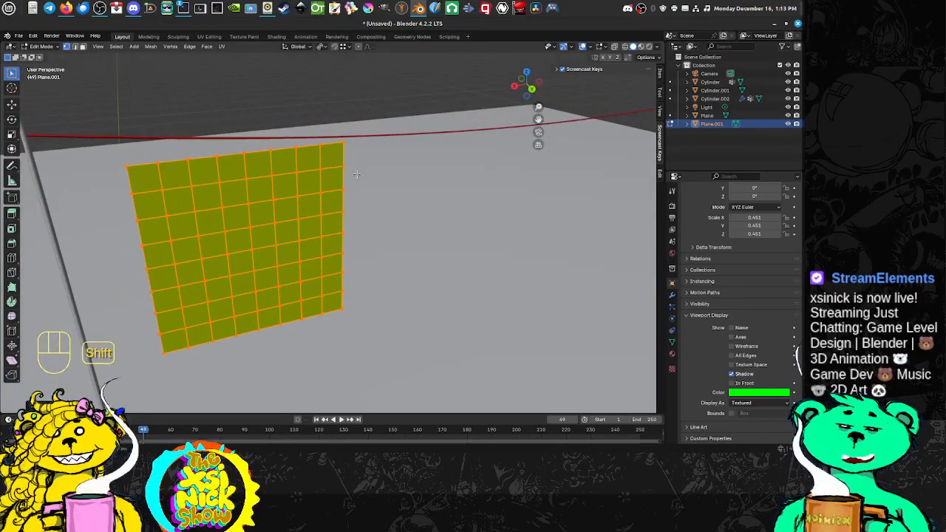
{"action": "scroll", "coordinate": [357, 175], "scroll_direction": "up", "scroll_amount": 5}
{"action": "scroll", "coordinate": [352, 178], "scroll_direction": "down", "scroll_amount": 3}
{"action": "scroll", "coordinate": [349, 179], "scroll_direction": "down", "scroll_amount": 3}
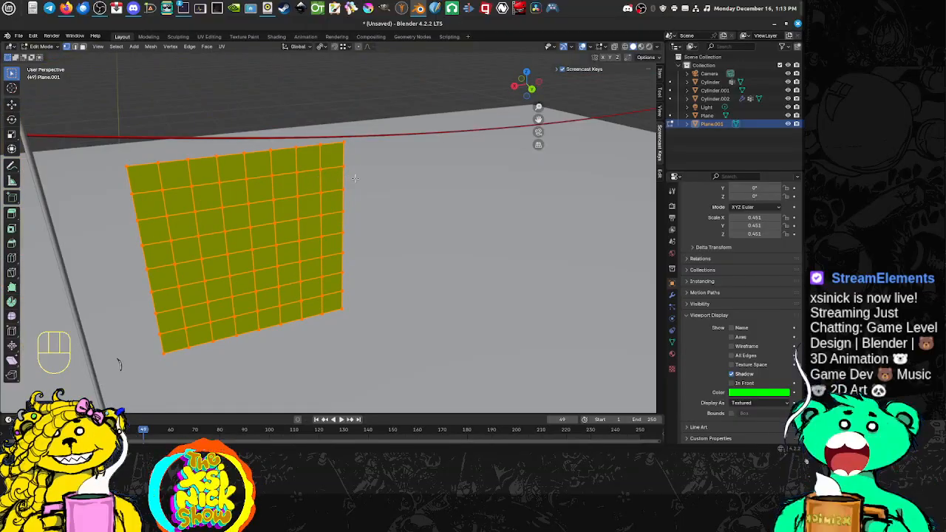
{"action": "middle_click_drag", "start_coordinate": [321, 163], "coordinate": [304, 180]}
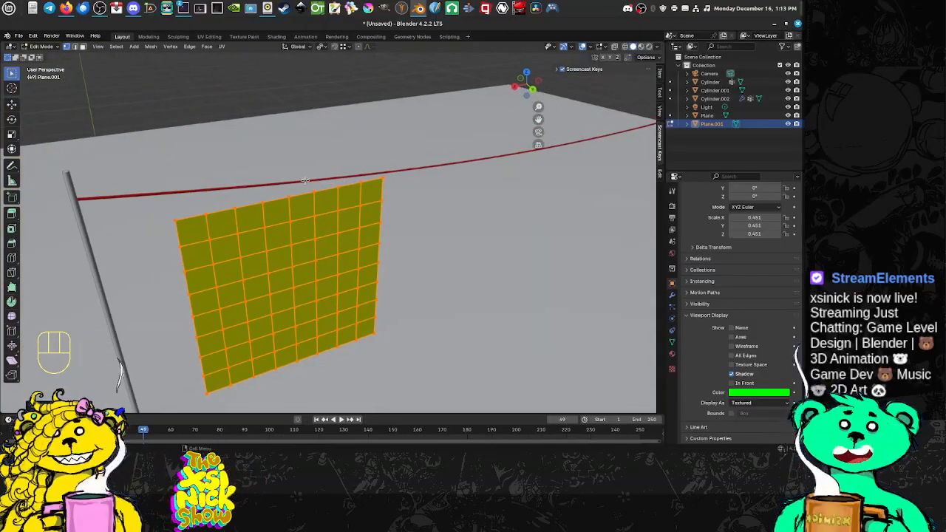
{"action": "key", "text": "Tab"}
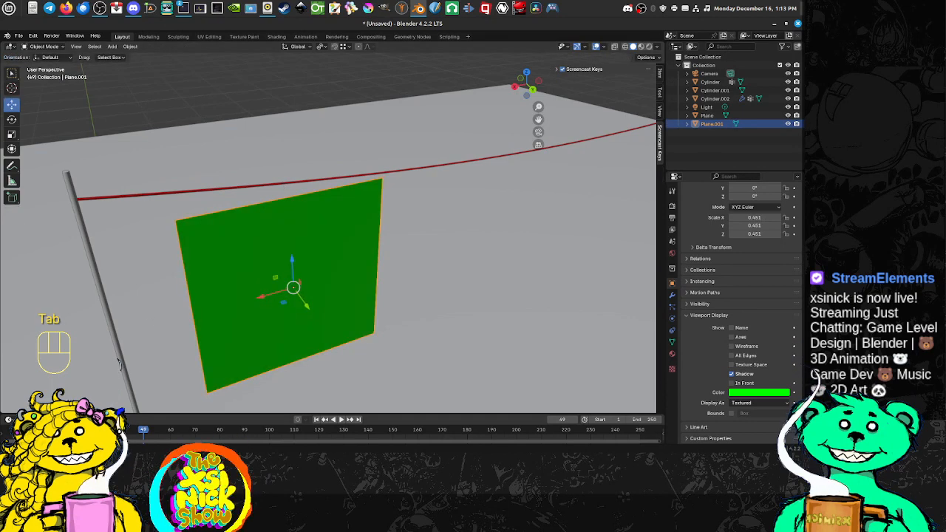
Rewind the timeline to its start, select the red line between the poles and enter Edit Mode on it.
{"action": "key", "text": "shift+Left"}
{"action": "key", "text": "space"}
{"action": "middle_click_drag", "start_coordinate": [255, 268], "coordinate": [298, 170], "text": "shift"}
{"action": "left_click", "coordinate": [206, 132]}
{"action": "key", "text": "Tab"}
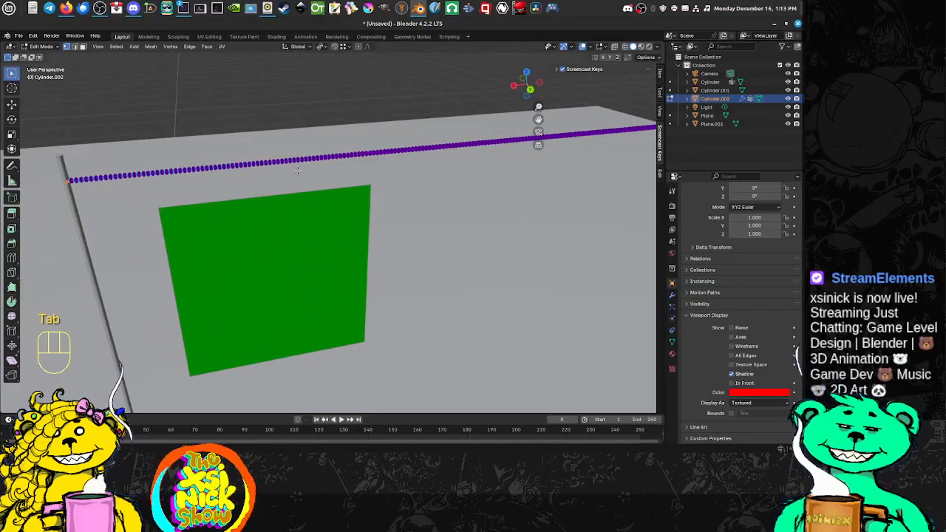
{"action": "middle_click_drag", "start_coordinate": [241, 167], "coordinate": [152, 146], "text": "shift"}
{"action": "middle_click_drag", "start_coordinate": [152, 145], "coordinate": [245, 166]}
{"action": "scroll", "coordinate": [185, 145], "scroll_direction": "up", "scroll_amount": 3}
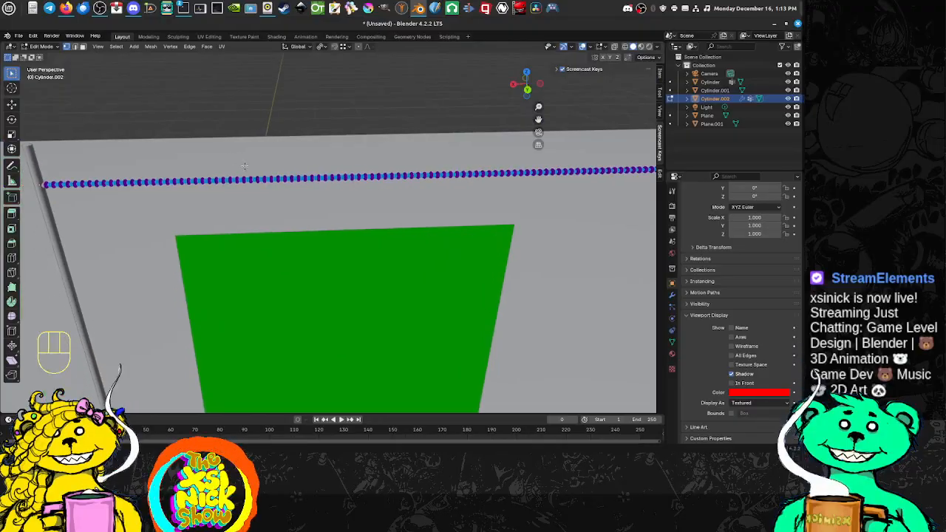
Switch the viewport to wireframe shading and return the line between the poles to Object Mode.
{"action": "left_click", "coordinate": [253, 172]}
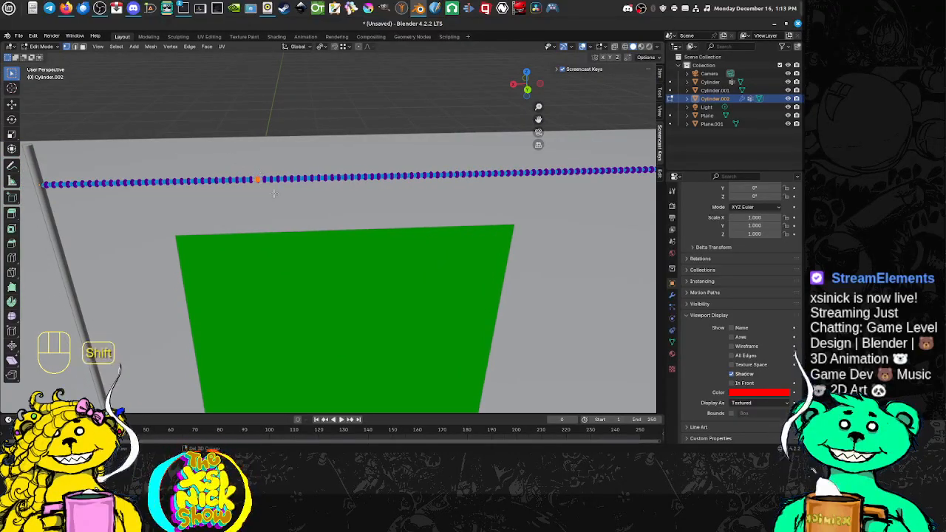
{"action": "middle_click_drag", "start_coordinate": [260, 187], "coordinate": [275, 191], "text": "shift"}
{"action": "key", "text": "z"}
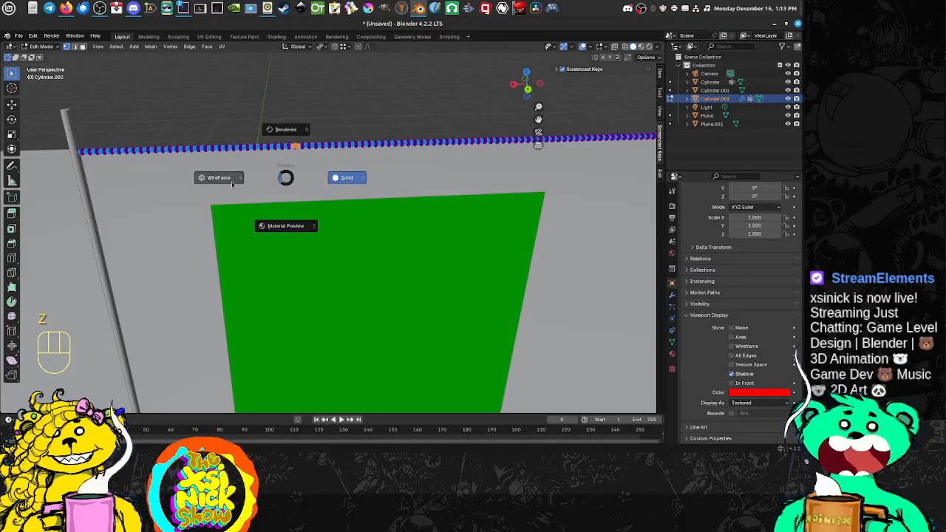
{"action": "scroll", "coordinate": [280, 165], "scroll_direction": "down", "scroll_amount": 5}
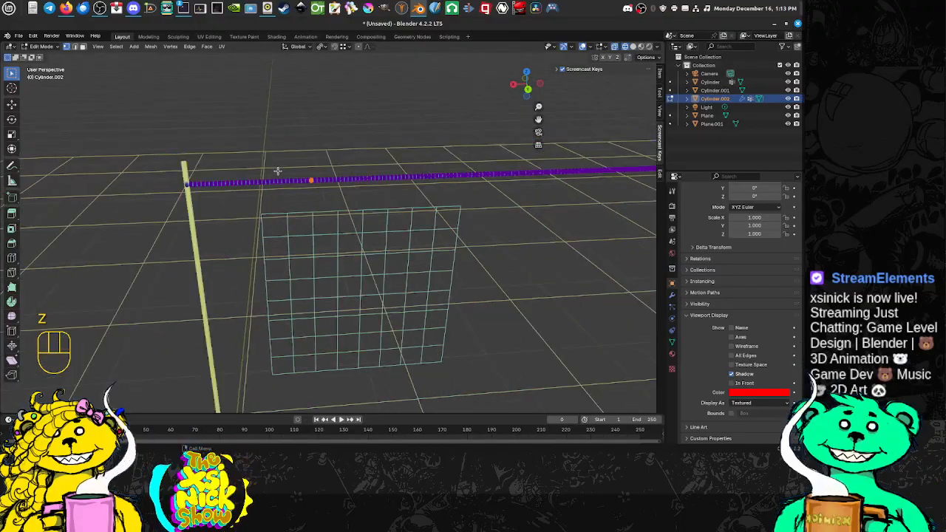
{"action": "key", "text": "Tab"}
Select the subdivided plane and raise it along Z in the front view until its upper edge meets the line.
{"action": "left_click", "coordinate": [369, 219]}
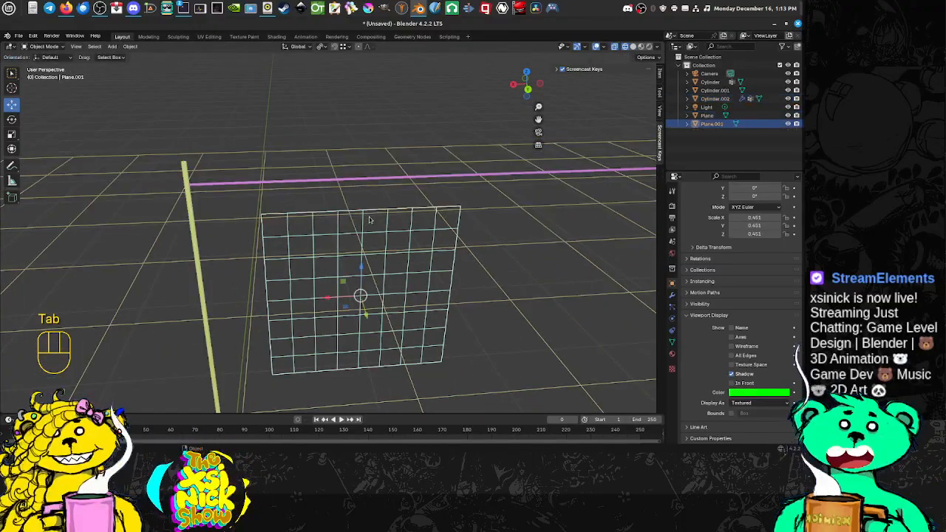
{"action": "key", "text": "KP_5"}
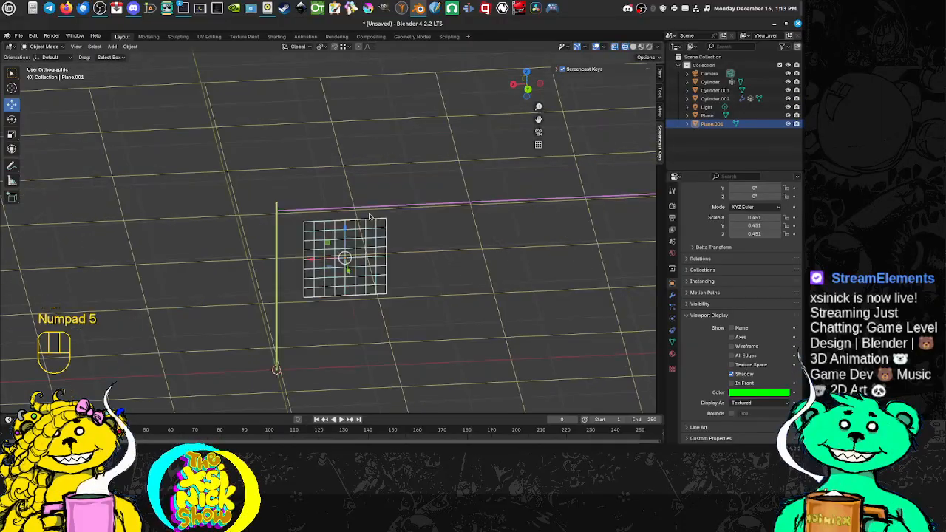
{"action": "key", "text": "KP_2"}
{"action": "key", "text": "KP_0"}
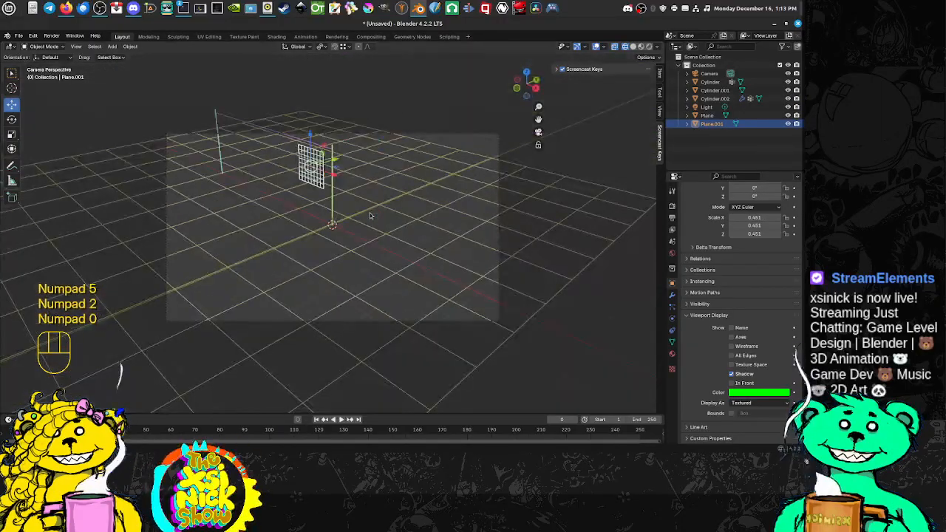
{"action": "key", "text": "KP_1"}
{"action": "middle_click_drag", "start_coordinate": [350, 135], "coordinate": [360, 181], "text": "shift"}
{"action": "scroll", "coordinate": [358, 155], "scroll_direction": "up", "scroll_amount": 3}
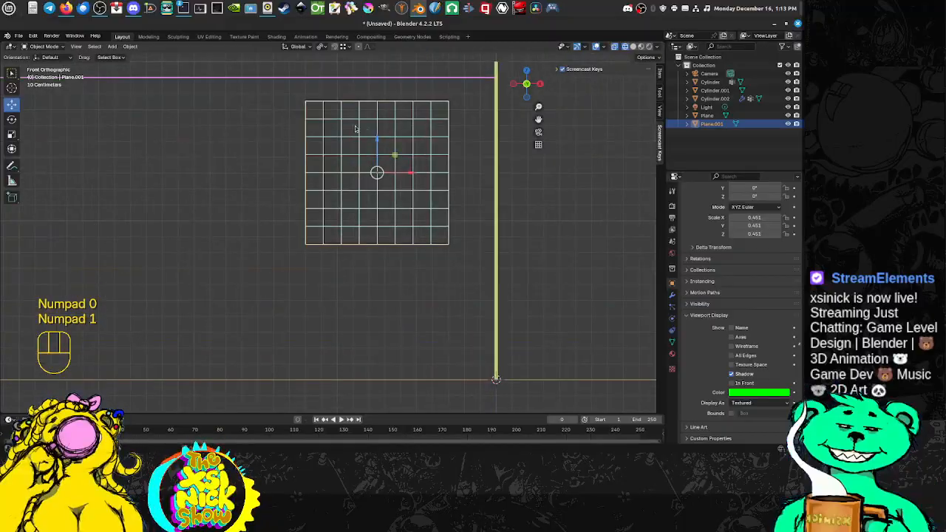
{"action": "left_click_drag", "start_coordinate": [380, 134], "coordinate": [381, 112]}
{"action": "middle_click_drag", "start_coordinate": [383, 87], "coordinate": [362, 221], "text": "shift"}
{"action": "scroll", "coordinate": [384, 117], "scroll_direction": "up", "scroll_amount": 4}
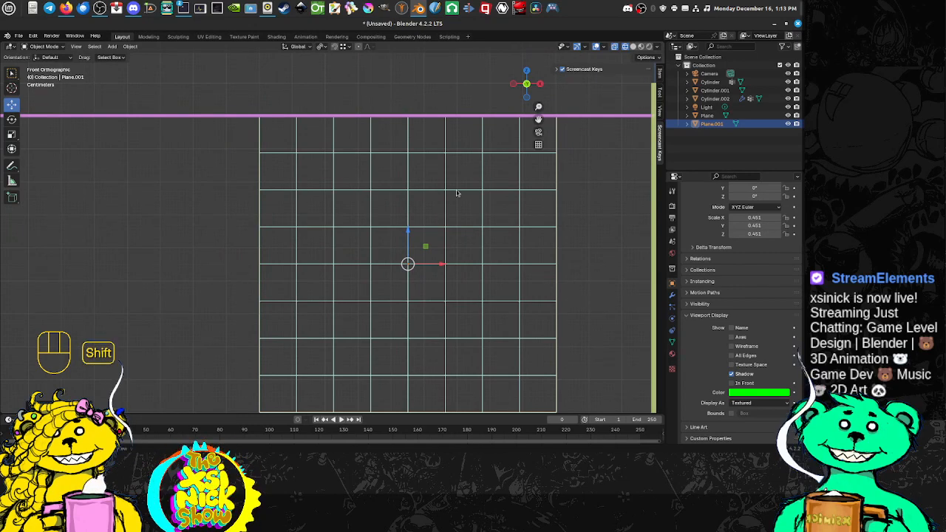
Return the viewport to solid shading, select the red line between the poles and enter Edit Mode on it.
{"action": "middle_click_drag", "start_coordinate": [503, 197], "coordinate": [416, 198]}
{"action": "scroll", "coordinate": [410, 199], "scroll_direction": "down", "scroll_amount": 5}
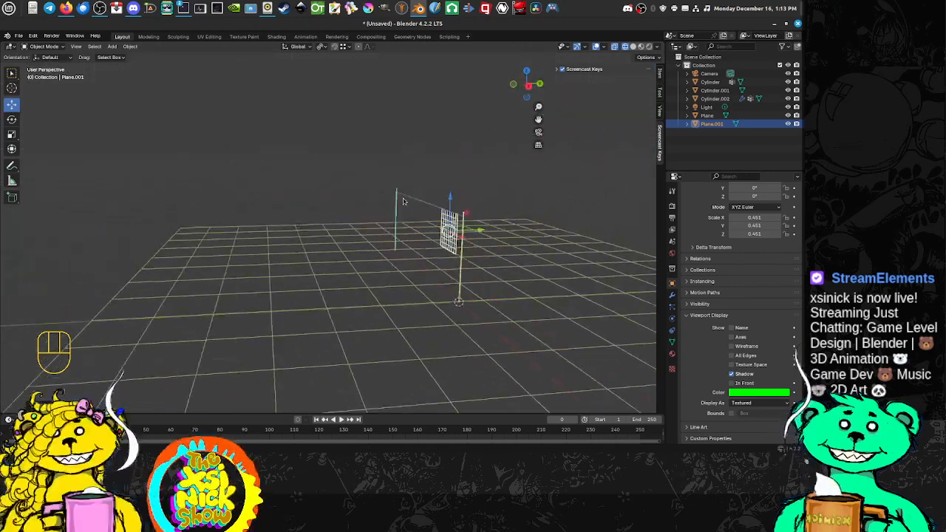
{"action": "key", "text": "KP_Decimal"}
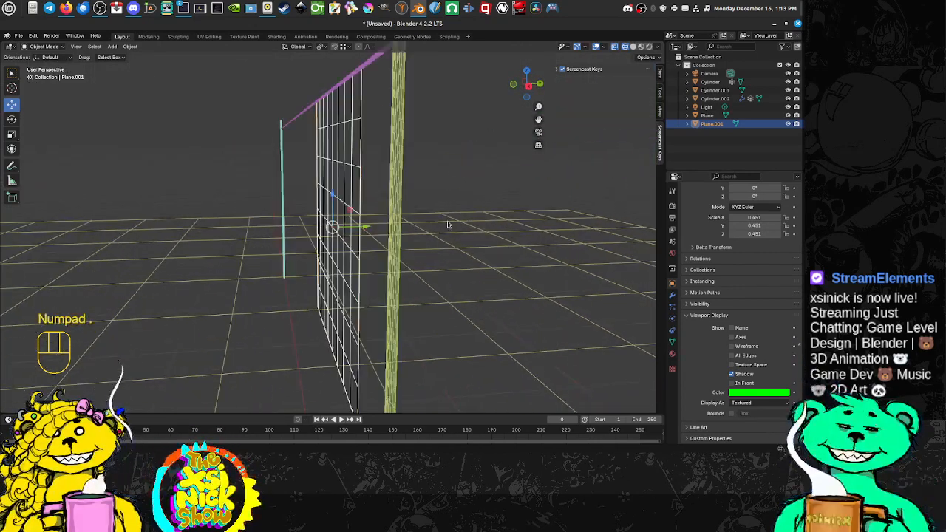
{"action": "key", "text": "z"}
{"action": "mouse_move", "coordinate": [542, 207]}
{"action": "middle_mouse_down"}
{"action": "mouse_move", "coordinate": [499, 216]}
{"action": "mouse_move", "coordinate": [430, 192]}
{"action": "mouse_move", "coordinate": [455, 202]}
{"action": "mouse_move", "coordinate": [521, 190]}
{"action": "mouse_move", "coordinate": [397, 192]}
{"action": "mouse_move", "coordinate": [475, 146]}
{"action": "middle_mouse_up"}
{"action": "key", "text": "z"}
{"action": "left_click", "coordinate": [491, 219]}
{"action": "left_click", "coordinate": [510, 144]}
{"action": "key", "text": "Tab"}
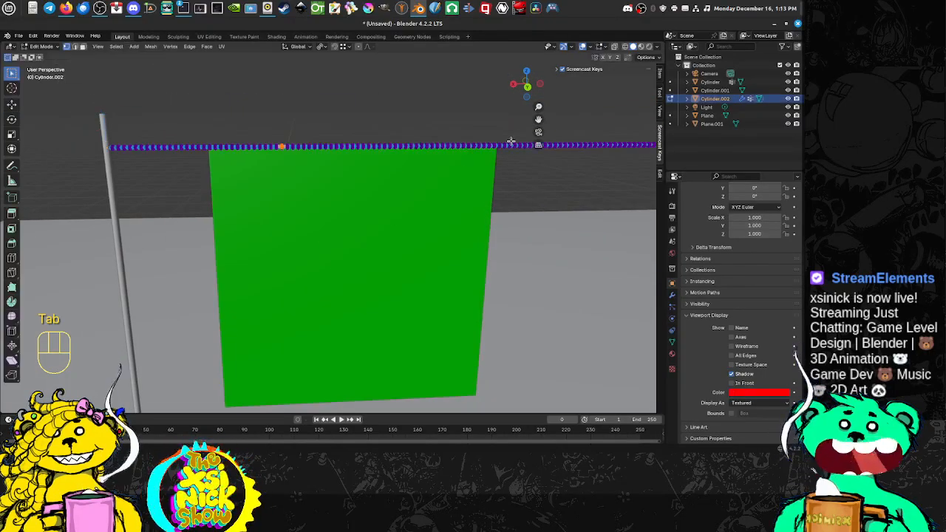
Show the line and the plane in wireframe shading from the front view.
{"action": "scroll", "coordinate": [278, 131], "scroll_direction": "up", "scroll_amount": 1}
{"action": "scroll", "coordinate": [278, 130], "scroll_direction": "down", "scroll_amount": 1}
{"action": "key", "text": "z"}
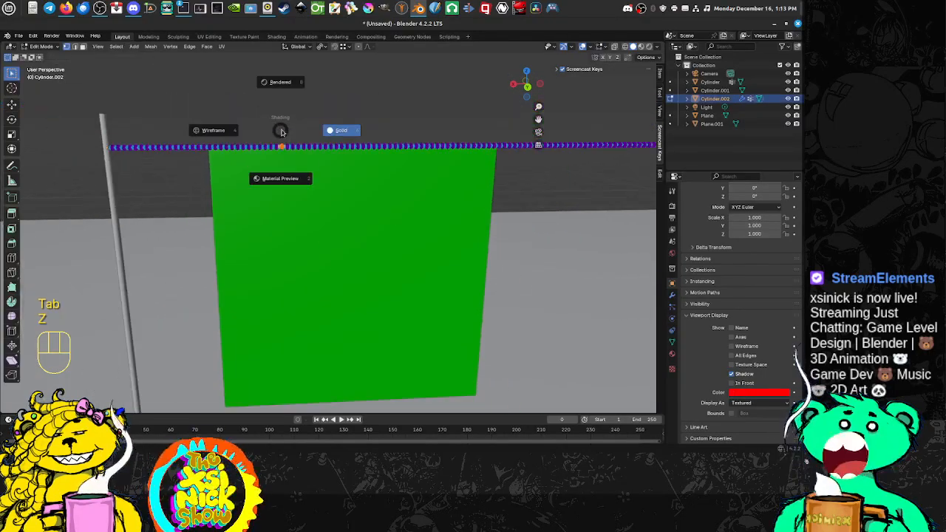
{"action": "left_click", "coordinate": [221, 130]}
{"action": "key", "text": "KP_1"}
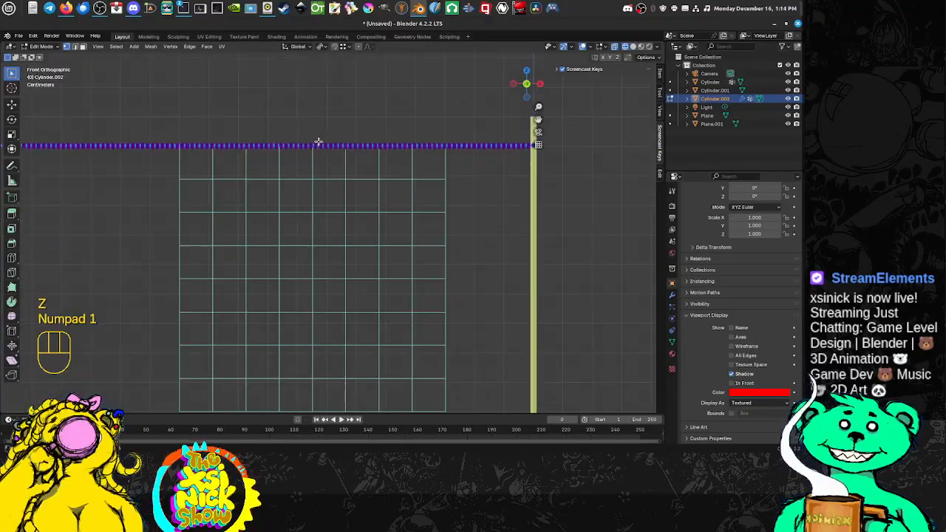
{"action": "key", "text": "KP_3"}
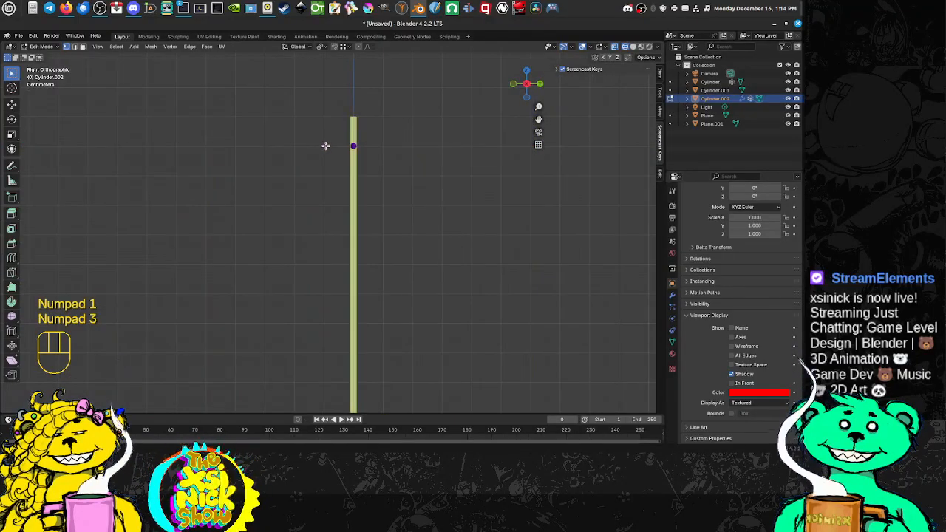
{"action": "key", "text": "KP_7"}
{"action": "key", "text": "KP_1"}
{"action": "key", "text": "KP_2"}
{"action": "key", "text": "KP_2"}
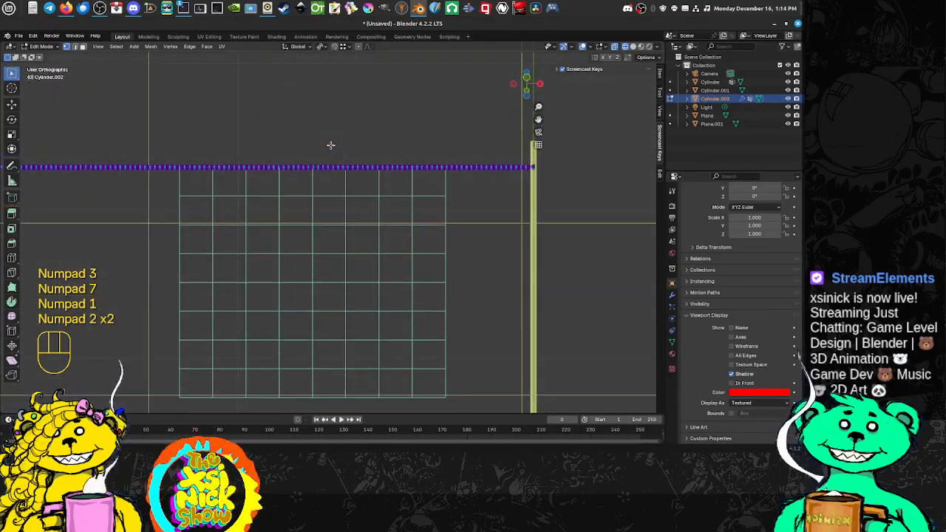
{"action": "key", "text": "KP_3"}
{"action": "key", "text": "KP_3"}
{"action": "key", "text": "KP_1"}
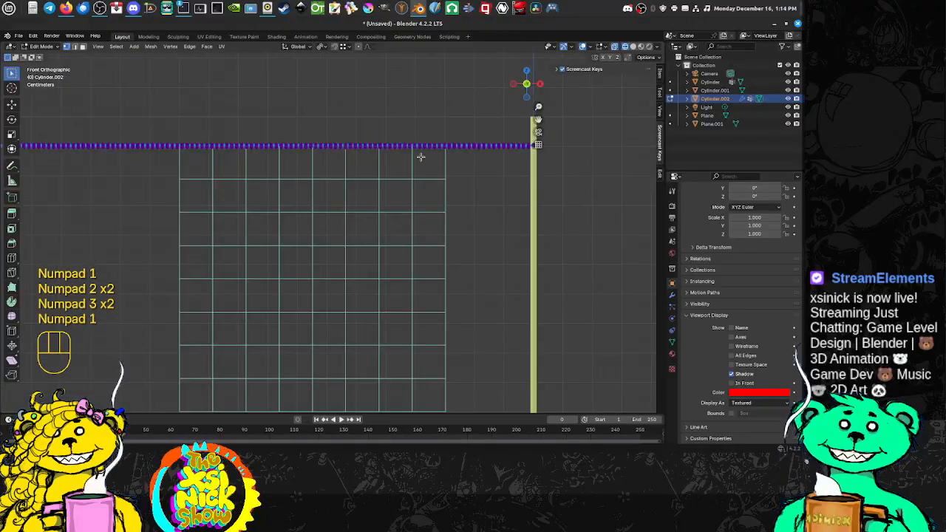
Box-select the ring of line vertices at the plane's upper corner nearest the pole.
{"action": "scroll", "coordinate": [419, 158], "scroll_direction": "up", "scroll_amount": 5}
{"action": "middle_click_drag", "start_coordinate": [485, 128], "coordinate": [220, 302], "text": "shift"}
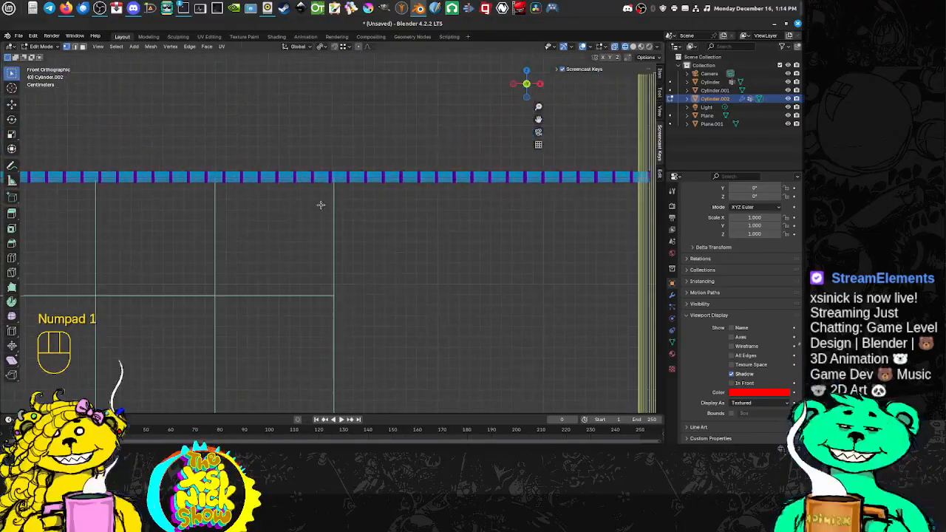
{"action": "scroll", "coordinate": [321, 204], "scroll_direction": "up", "scroll_amount": 1}
{"action": "left_click_drag", "start_coordinate": [321, 151], "coordinate": [335, 194]}
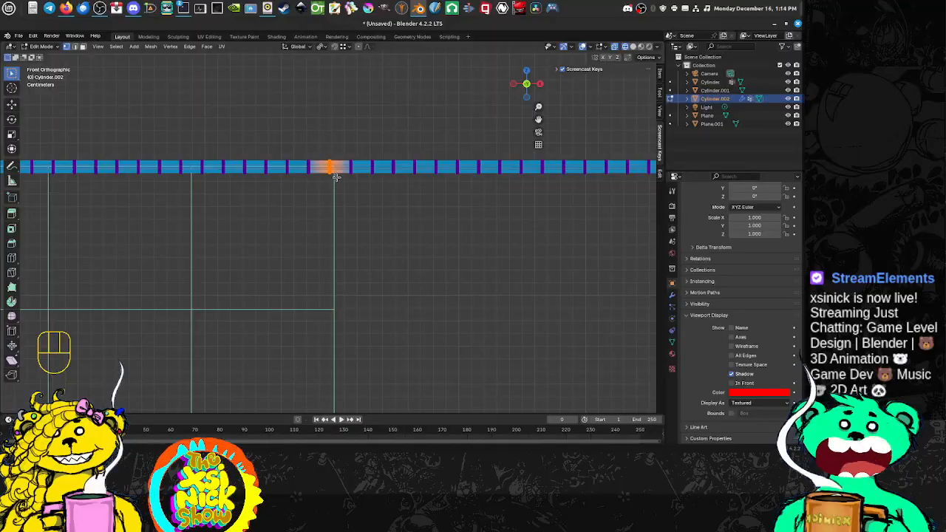
{"action": "right_click", "coordinate": [335, 172]}
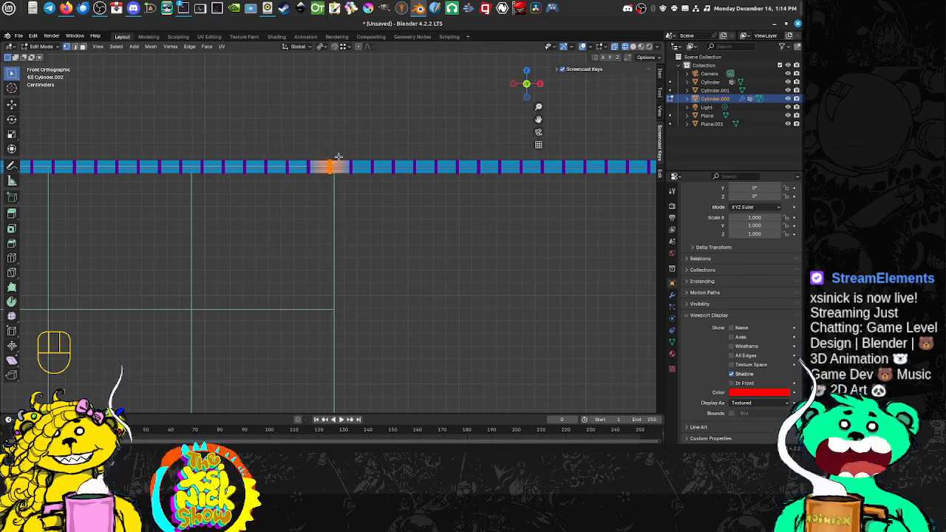
{"action": "key", "text": "w"}
{"action": "key", "text": "w"}
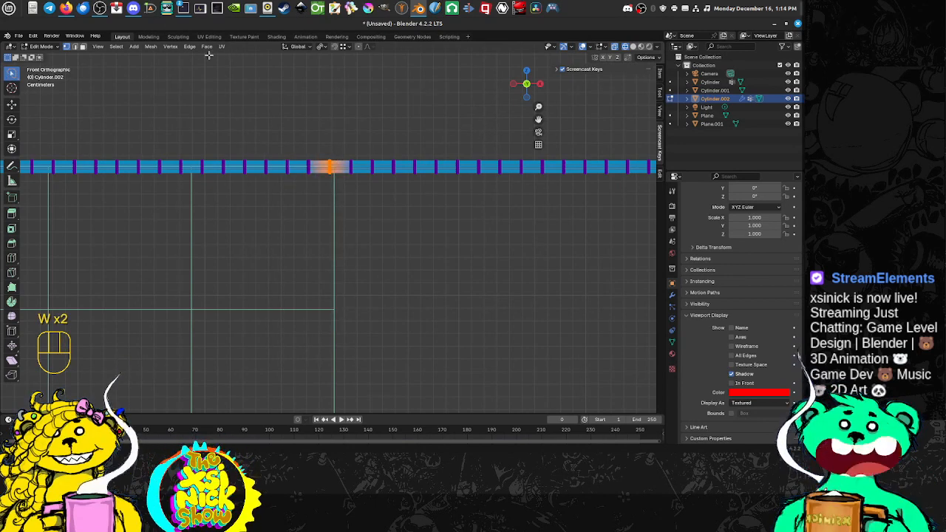
{"action": "right_click", "coordinate": [320, 184]}
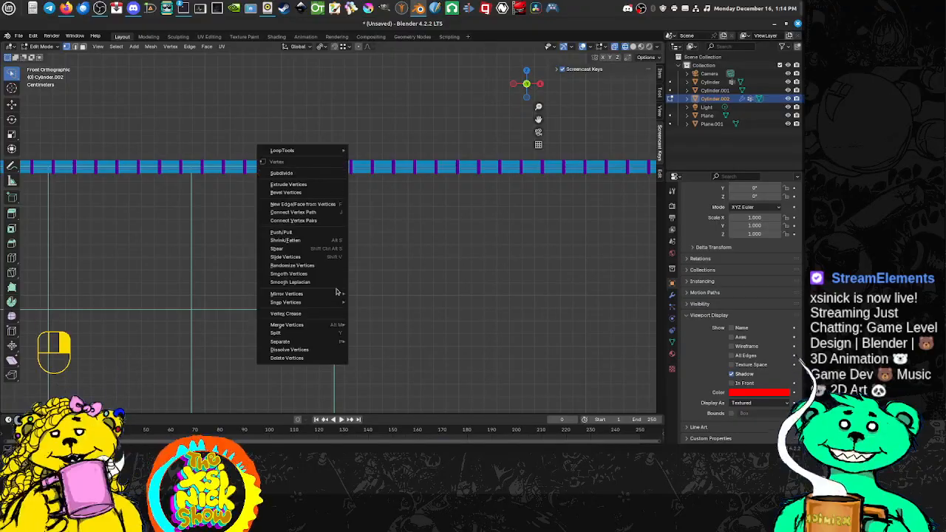
{"action": "mouse_move", "coordinate": [331, 305]}
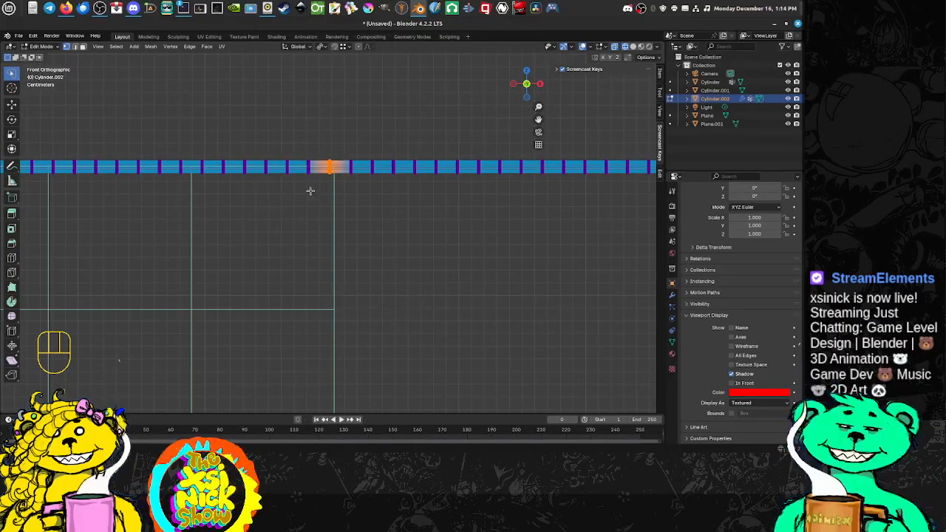
Try to hook the selected ring of line vertices using Hook to Selected Object.
{"action": "left_click", "coordinate": [170, 47]}
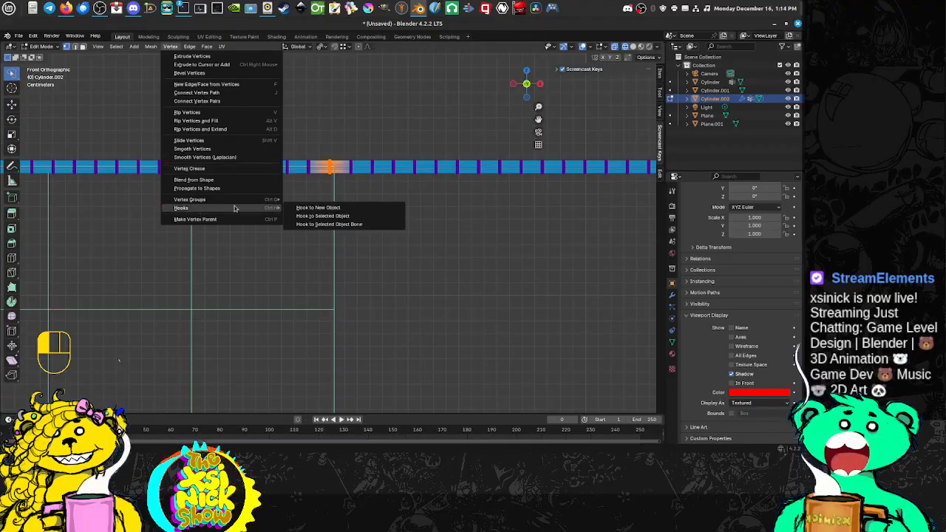
{"action": "key", "text": "ctrl+h"}
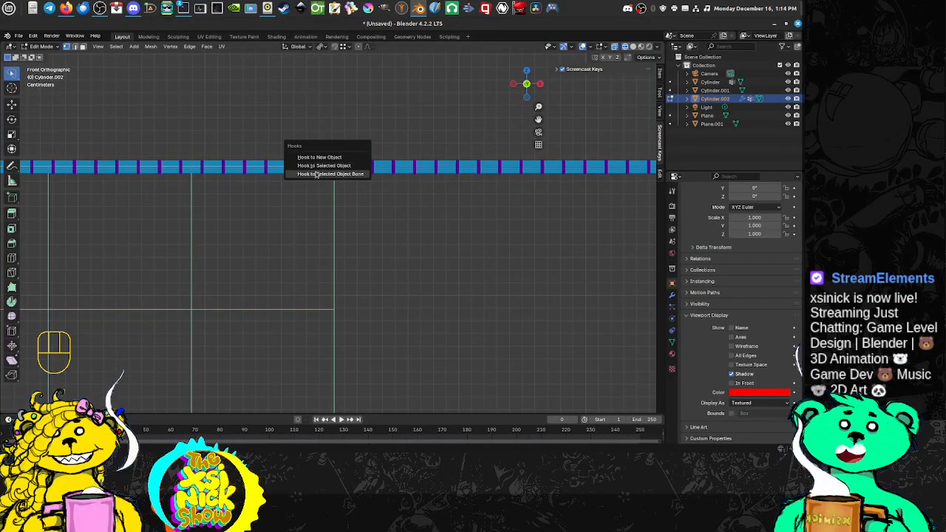
{"action": "left_click", "coordinate": [323, 167]}
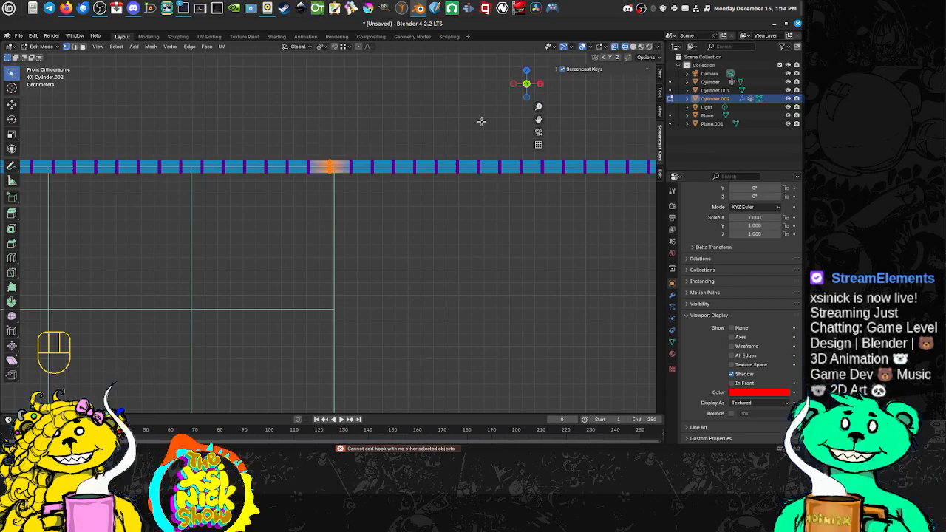
Hook the selected ring of line vertices to a new object and return to Object Mode.
{"action": "key", "text": "ctrl+h"}
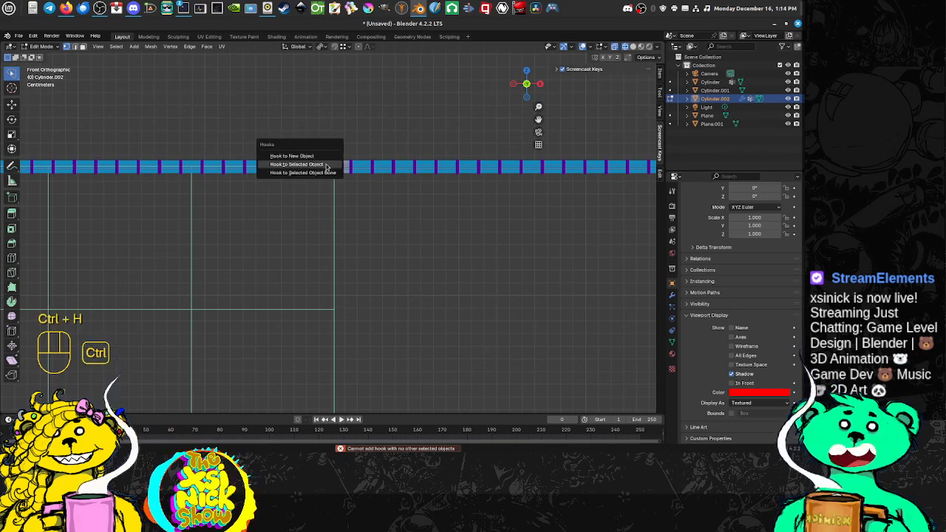
{"action": "left_click", "coordinate": [323, 154]}
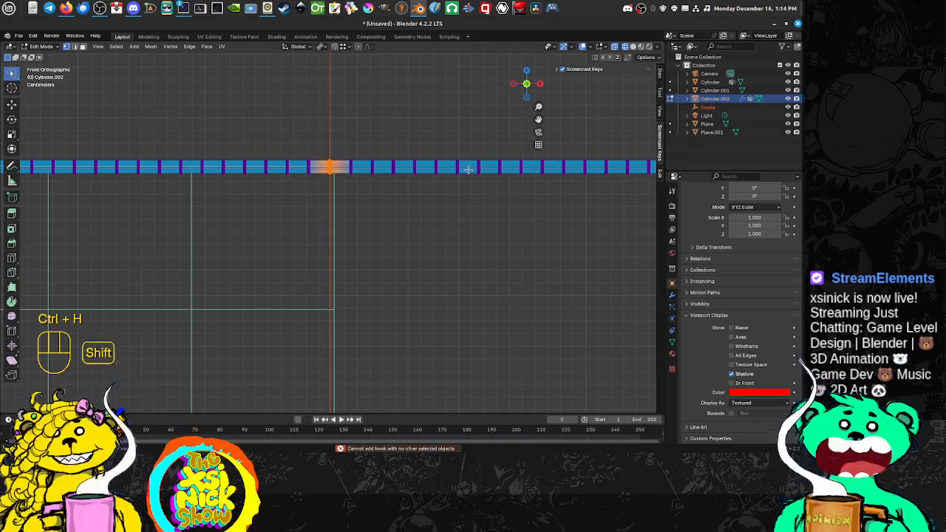
{"action": "middle_click_drag", "start_coordinate": [318, 165], "coordinate": [330, 178]}
{"action": "key", "text": "Tab"}
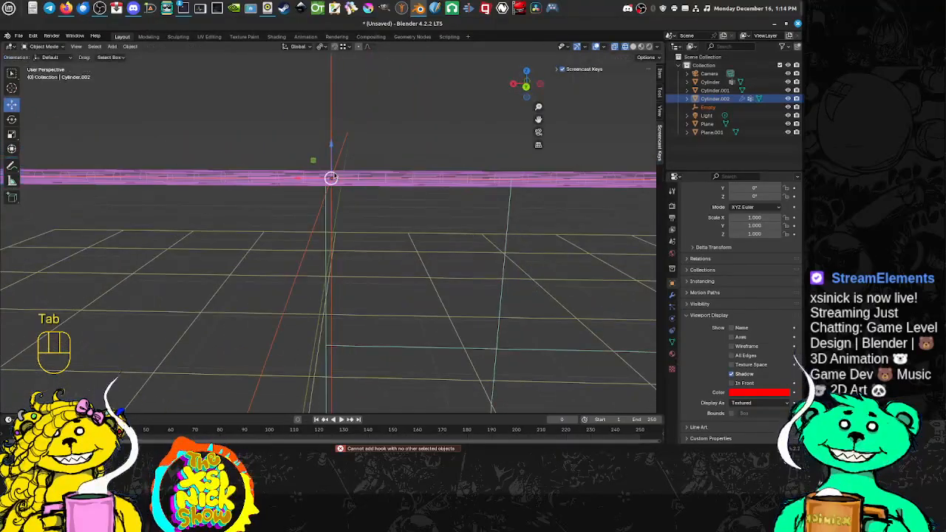
Play the cloth simulation for a few frames to examine the line around the hook, and reset the line to its starting state.
{"action": "scroll", "coordinate": [342, 187], "scroll_direction": "down", "scroll_amount": 6}
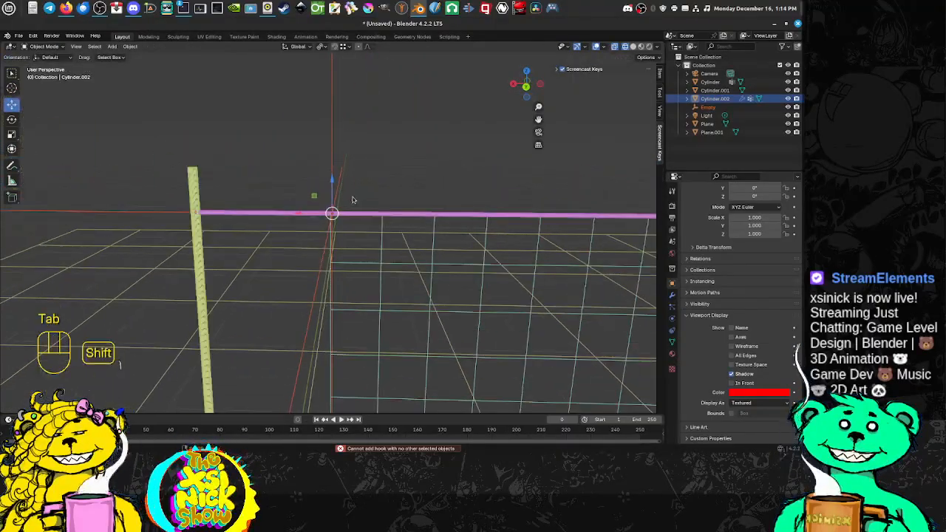
{"action": "middle_click_drag", "start_coordinate": [352, 198], "coordinate": [257, 238]}
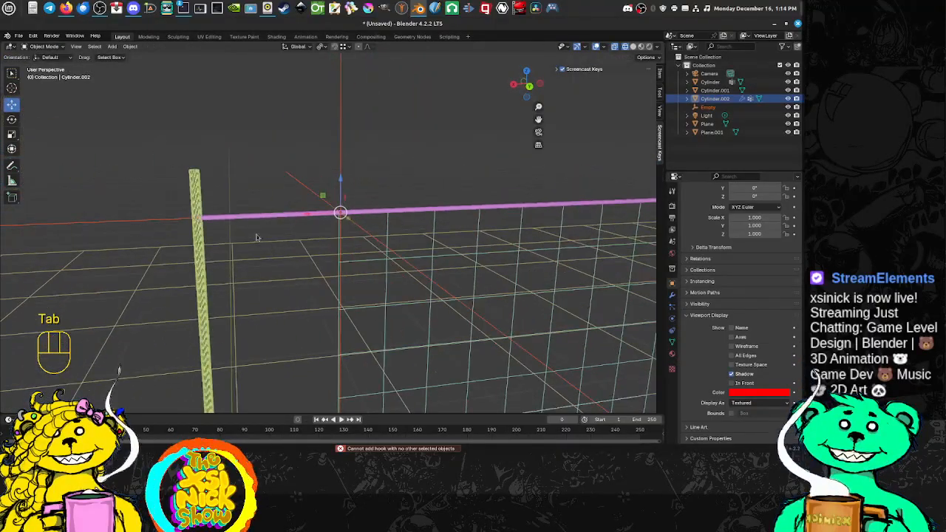
{"action": "left_click", "coordinate": [340, 419]}
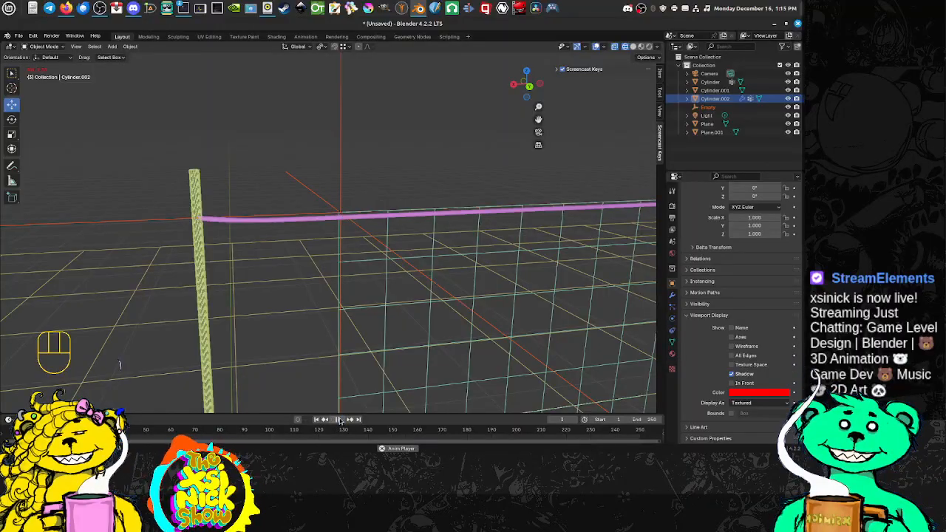
{"action": "left_click", "coordinate": [339, 419]}
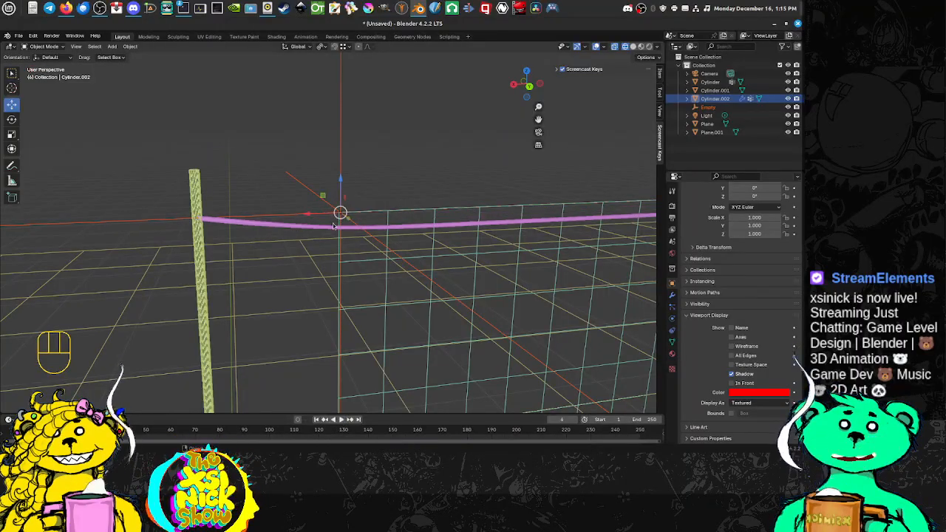
{"action": "scroll", "coordinate": [334, 238], "scroll_direction": "up", "scroll_amount": 7}
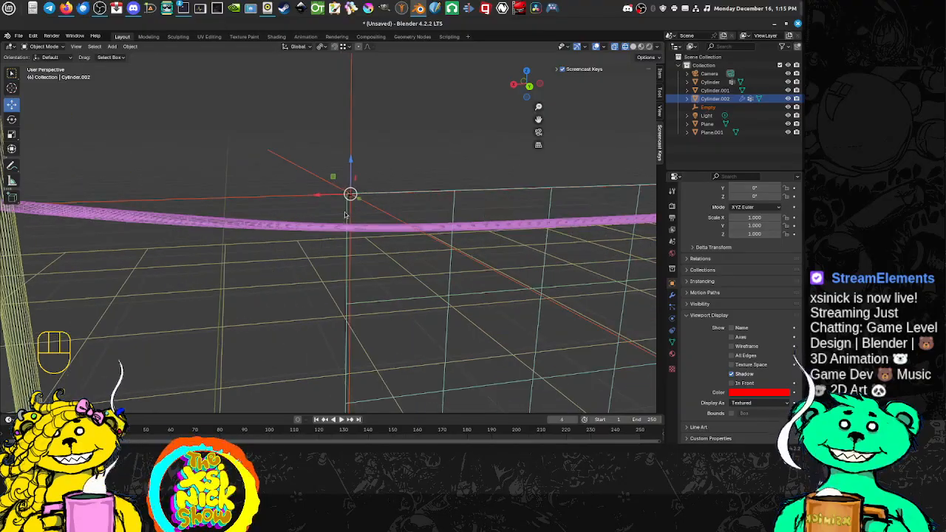
{"action": "middle_click_drag", "start_coordinate": [485, 223], "coordinate": [384, 219], "text": "shift"}
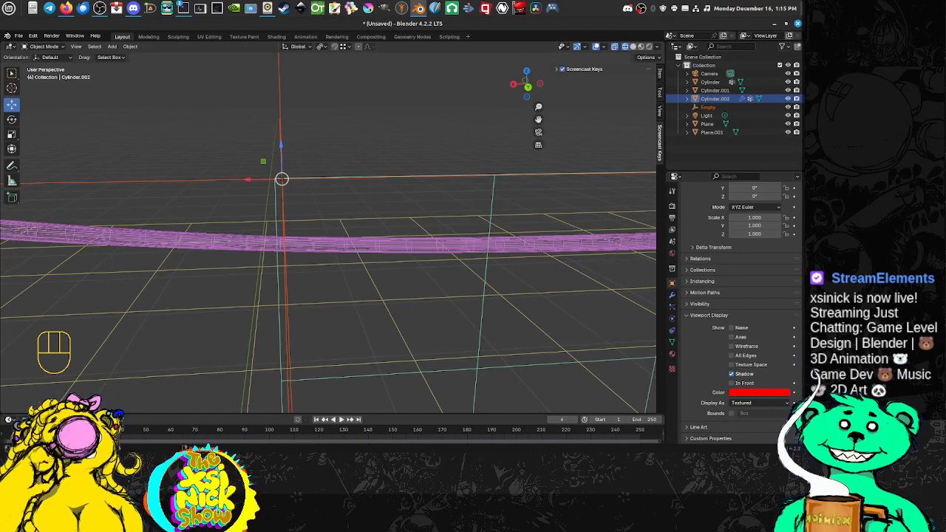
{"action": "key", "text": "ctrl+z"}
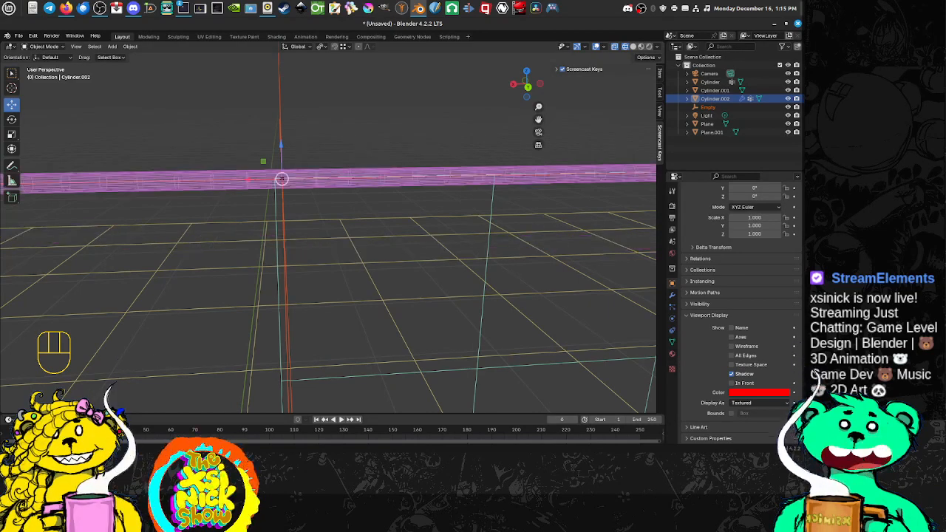
Delete the hook's empty from the line.
{"action": "key", "text": "ctrl+z"}
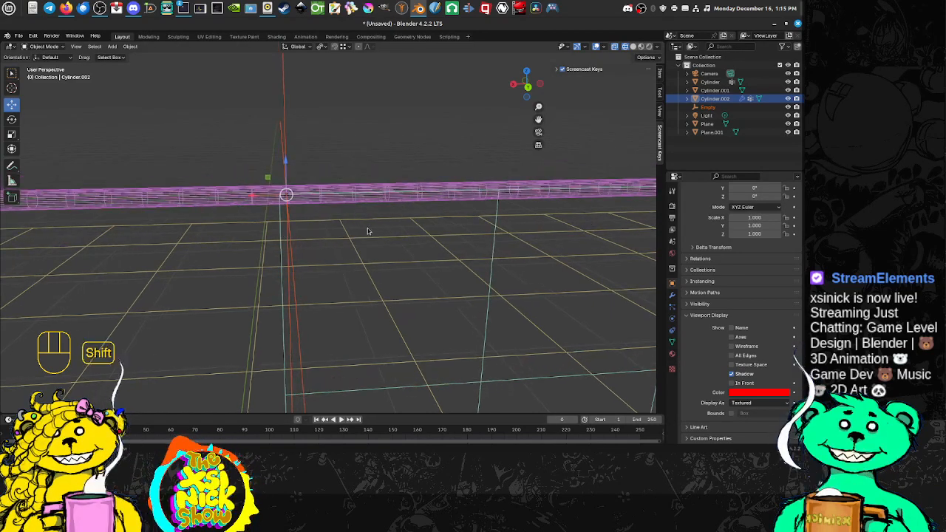
{"action": "middle_click_drag", "start_coordinate": [371, 230], "coordinate": [279, 216], "text": "shift"}
{"action": "scroll", "coordinate": [256, 219], "scroll_direction": "down", "scroll_amount": 2}
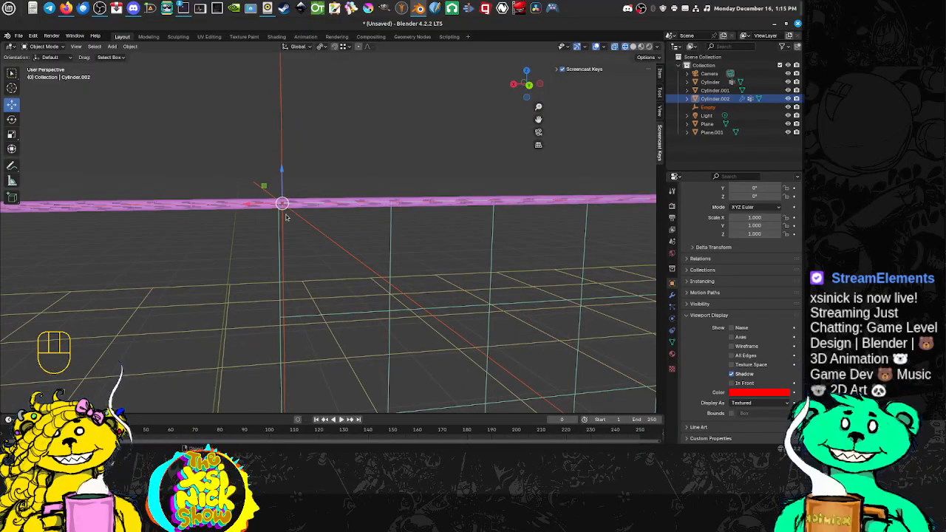
{"action": "left_click", "coordinate": [332, 243]}
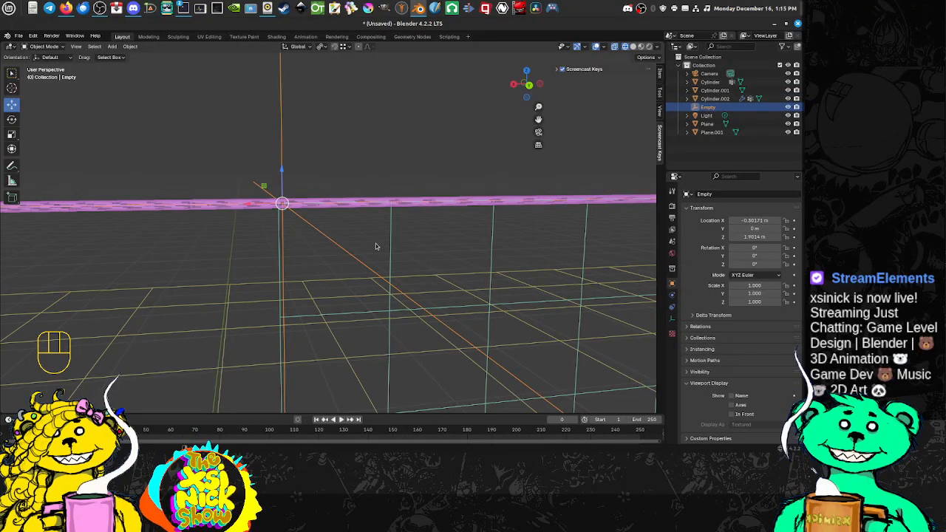
{"action": "key", "text": "Delete"}
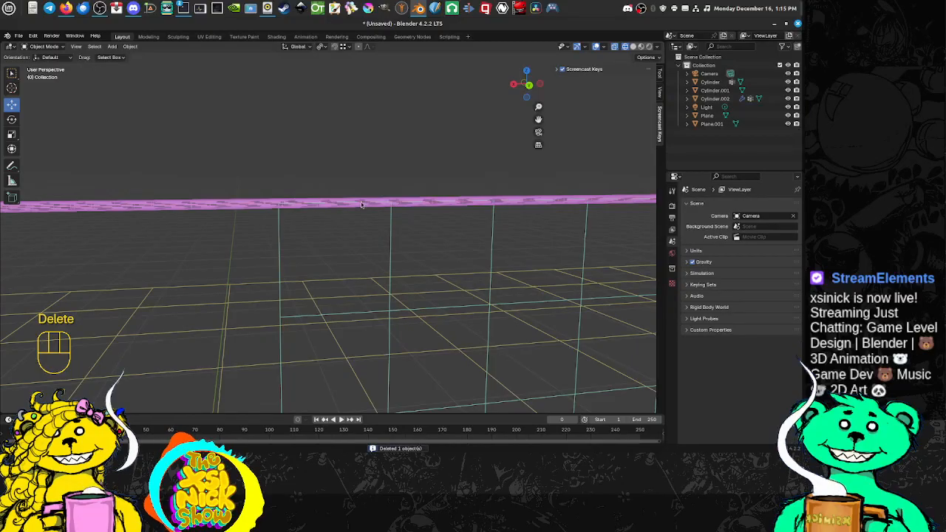
Remove the Hook-Empty modifier from the clothesline object.
{"action": "left_click", "coordinate": [253, 205]}
{"action": "left_click", "coordinate": [672, 295]}
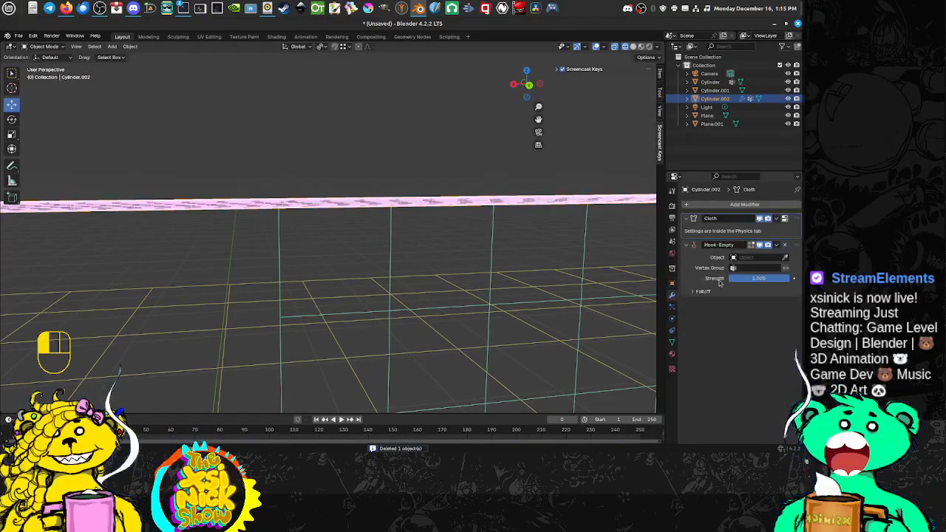
{"action": "left_click", "coordinate": [778, 244]}
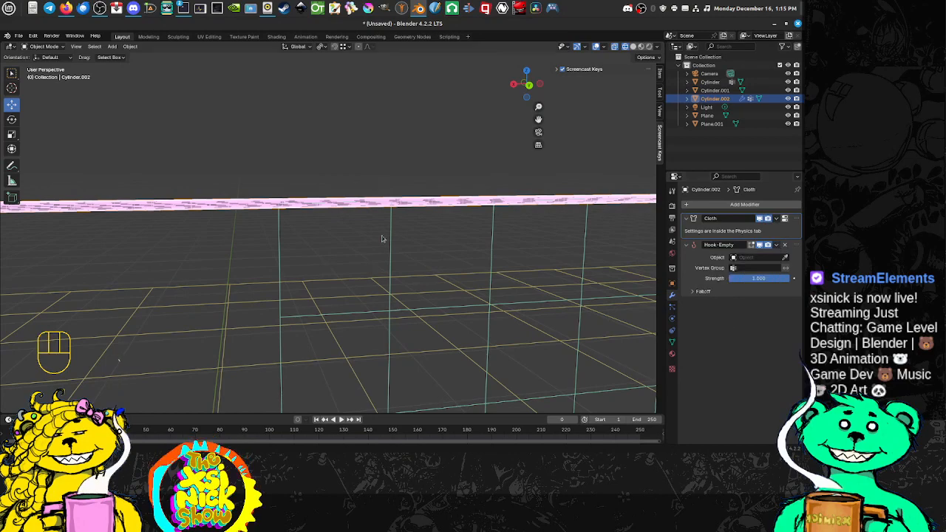
{"action": "left_click", "coordinate": [786, 246]}
{"action": "mouse_move", "coordinate": [333, 223]}
{"action": "middle_mouse_down"}
{"action": "mouse_move", "coordinate": [363, 238]}
{"action": "mouse_move", "coordinate": [325, 229]}
{"action": "middle_mouse_up"}
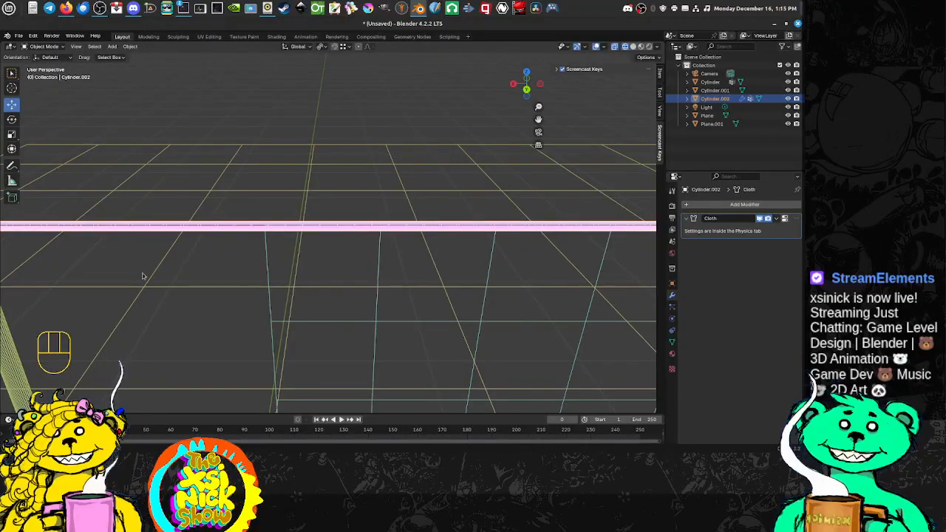
Open a new Firefox window.
{"action": "mouse_move", "coordinate": [65, 7]}
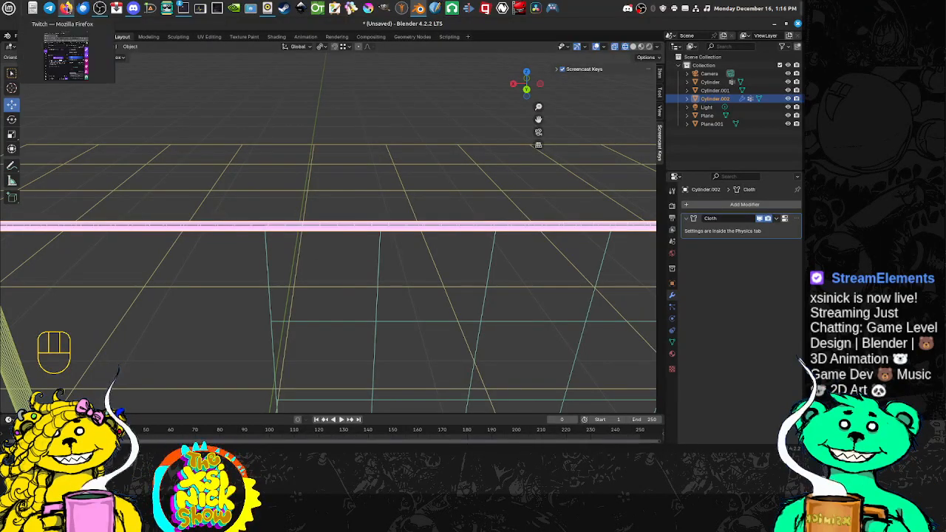
{"action": "right_click", "coordinate": [70, 9]}
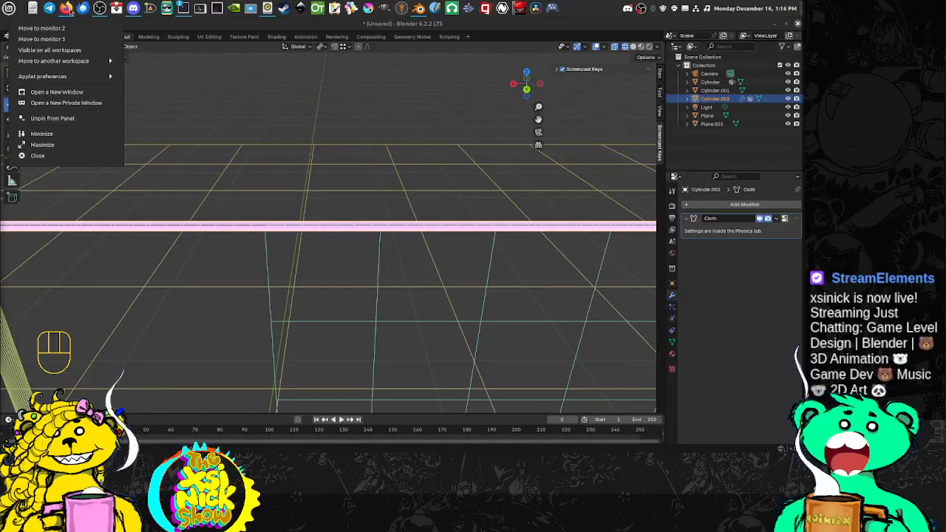
{"action": "left_click", "coordinate": [67, 92]}
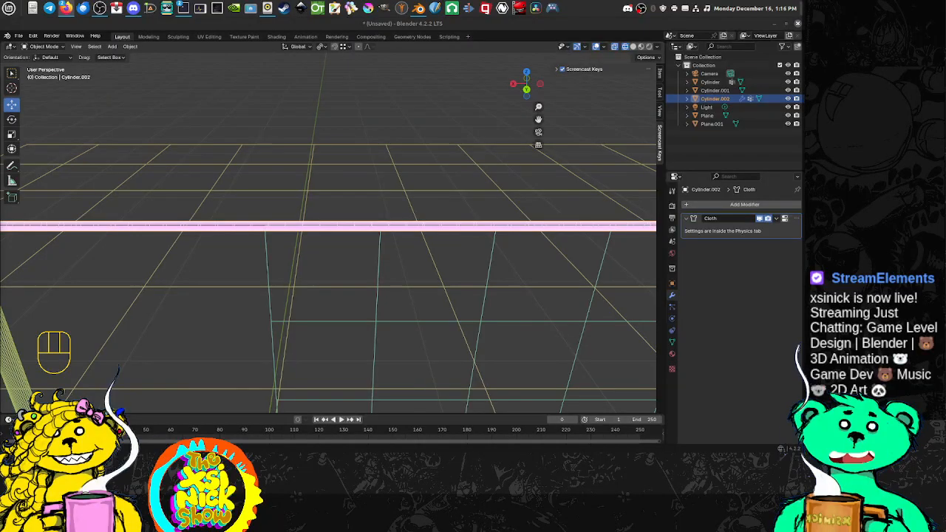
Undo the removal of the line's hook modifier and the deletion of its empty.
{"action": "left_click", "coordinate": [285, 228]}
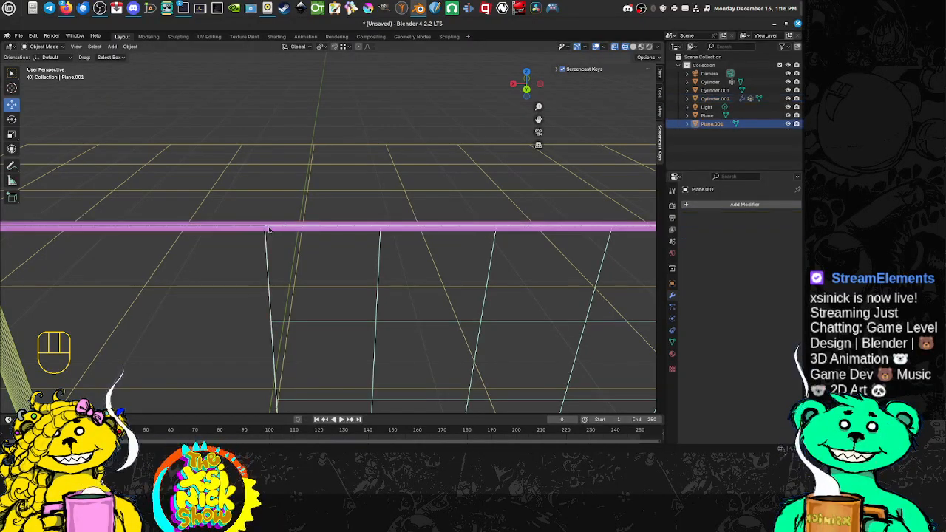
{"action": "key", "text": "ctrl+z"}
{"action": "key", "text": "ctrl+z"}
{"action": "key", "text": "ctrl+z"}
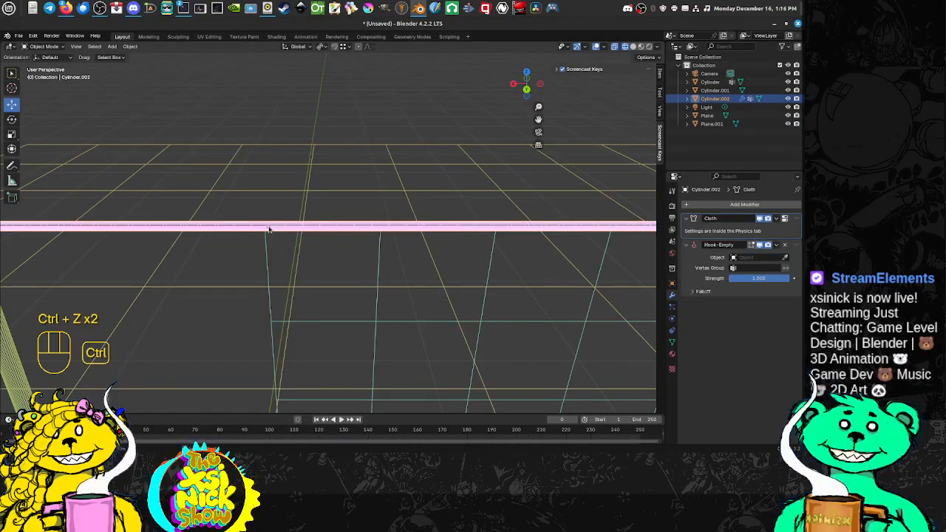
{"action": "key", "text": "ctrl+z"}
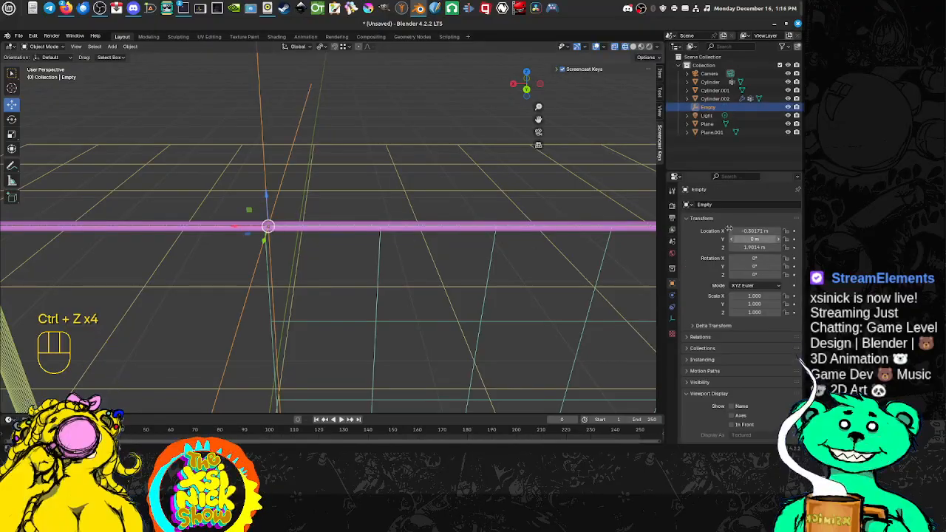
Examine the empty's object and display properties.
{"action": "left_click", "coordinate": [690, 220]}
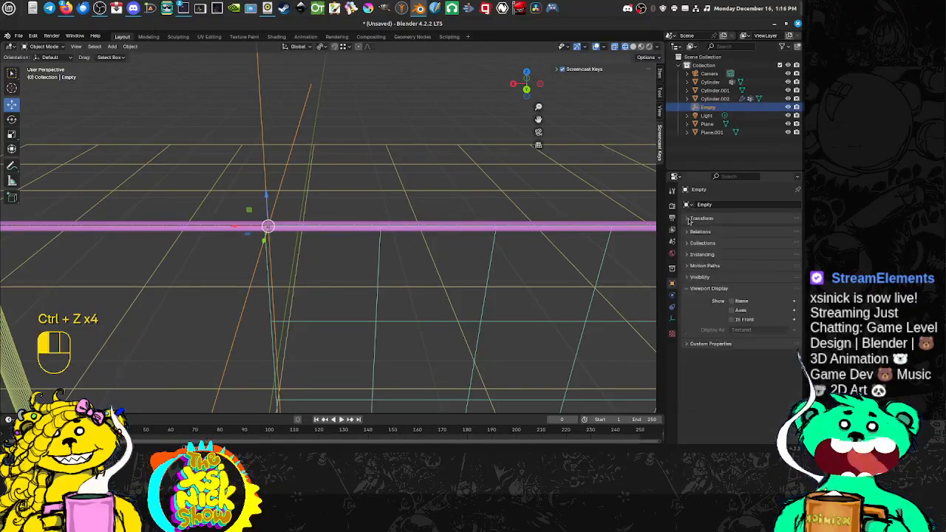
{"action": "left_click", "coordinate": [672, 320]}
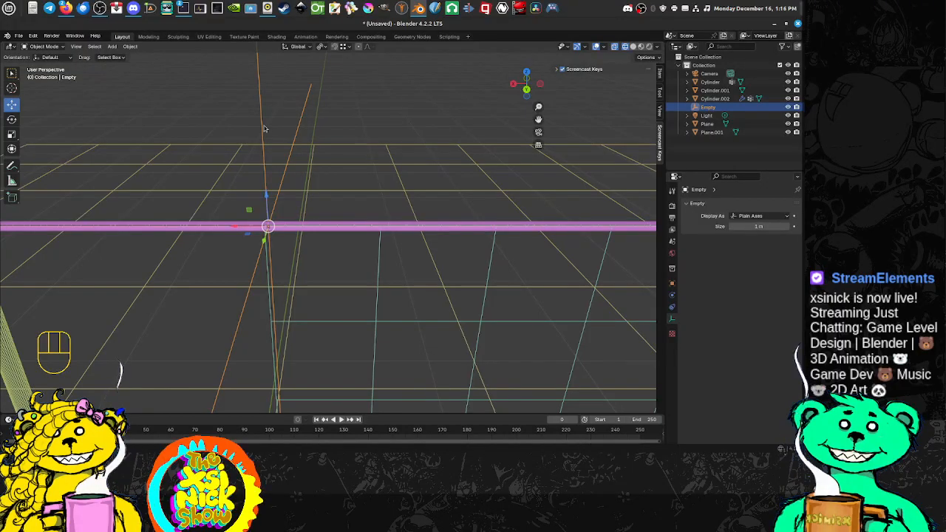
{"action": "left_click", "coordinate": [332, 243]}
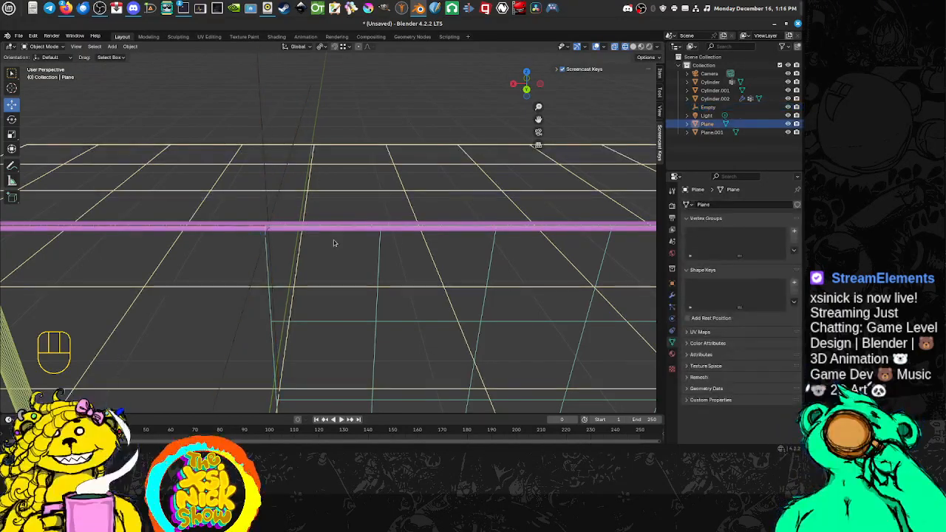
Move the line's Hook-Empty modifier above the Cloth modifier and play the simulation for a few frames.
{"action": "left_click", "coordinate": [373, 233]}
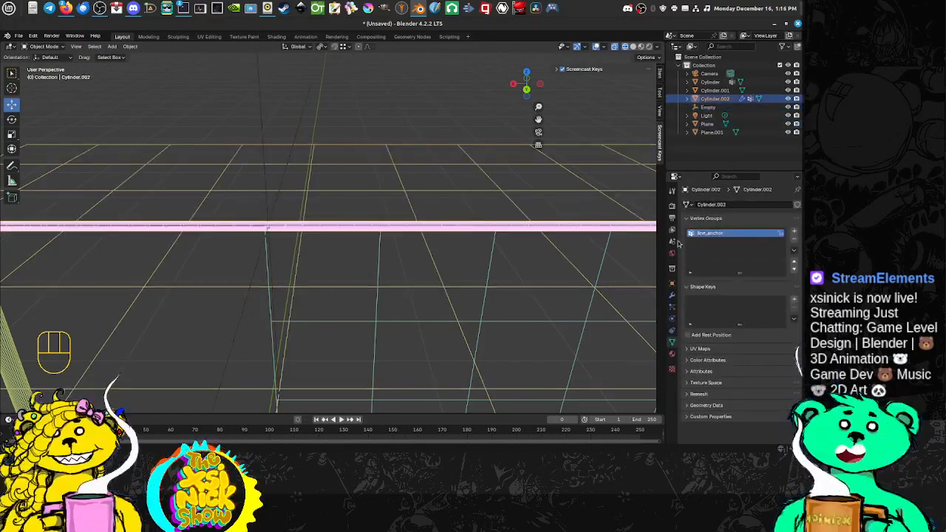
{"action": "left_click", "coordinate": [672, 295]}
{"action": "scroll", "coordinate": [802, 214], "scroll_direction": "down", "scroll_amount": 2}
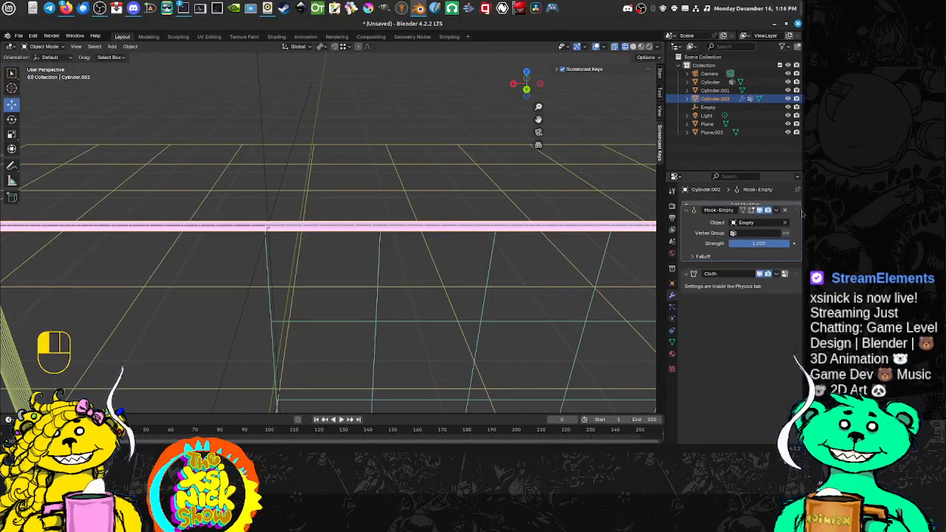
{"action": "scroll", "coordinate": [802, 213], "scroll_direction": "up", "scroll_amount": 1}
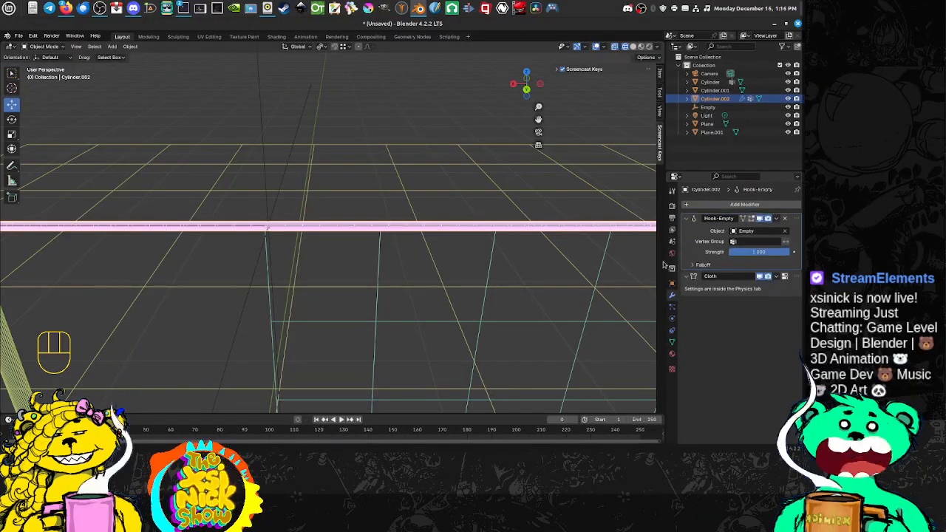
{"action": "left_click", "coordinate": [340, 419]}
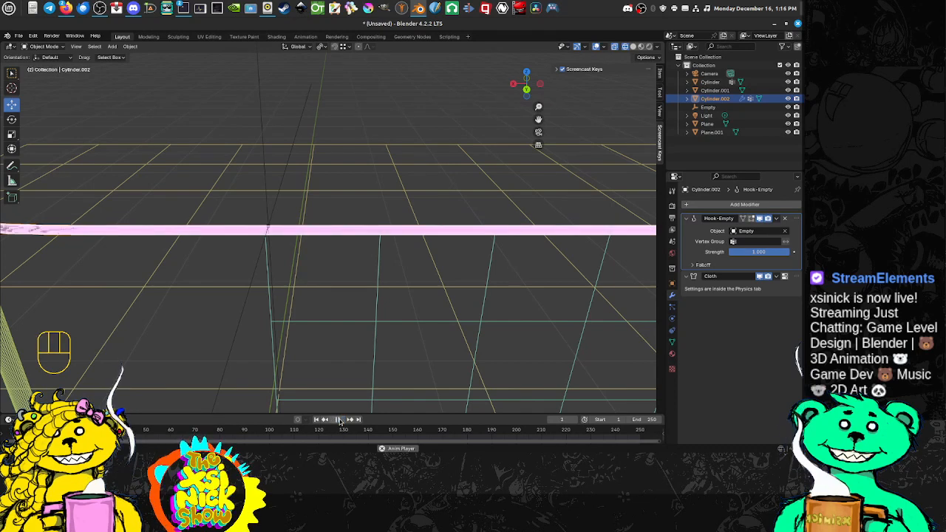
{"action": "left_click", "coordinate": [340, 420]}
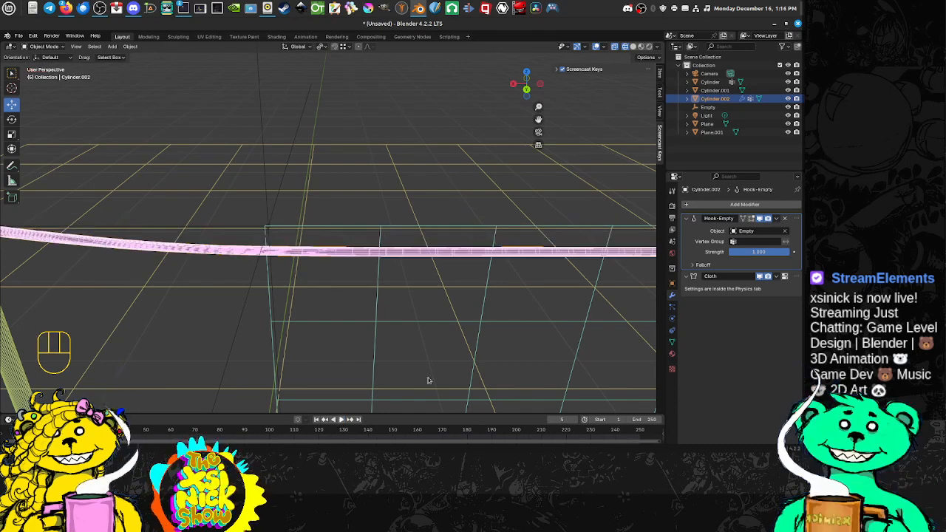
Remove the Hook-Empty modifier from the line and return the timeline to frame 1.
{"action": "left_click", "coordinate": [786, 218]}
{"action": "left_click_drag", "start_coordinate": [34, 430], "coordinate": [24, 430]}
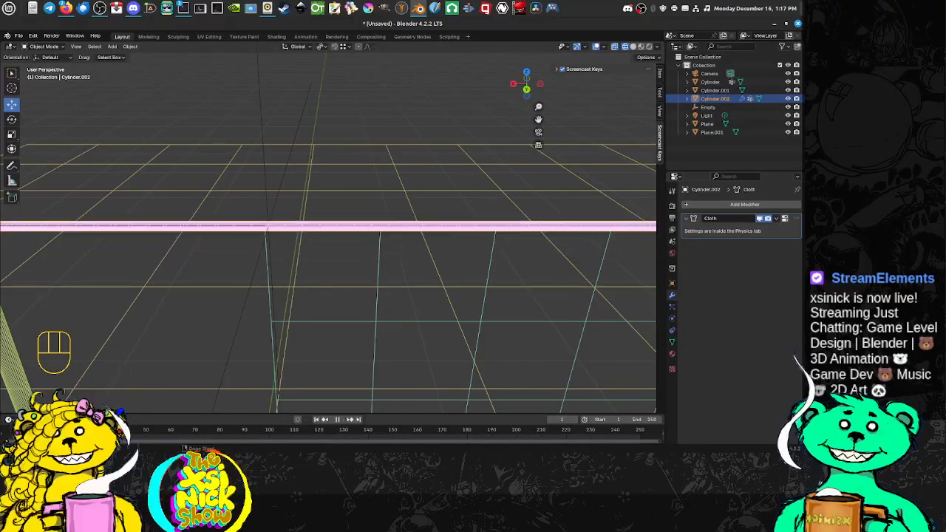
{"action": "left_click", "coordinate": [270, 171]}
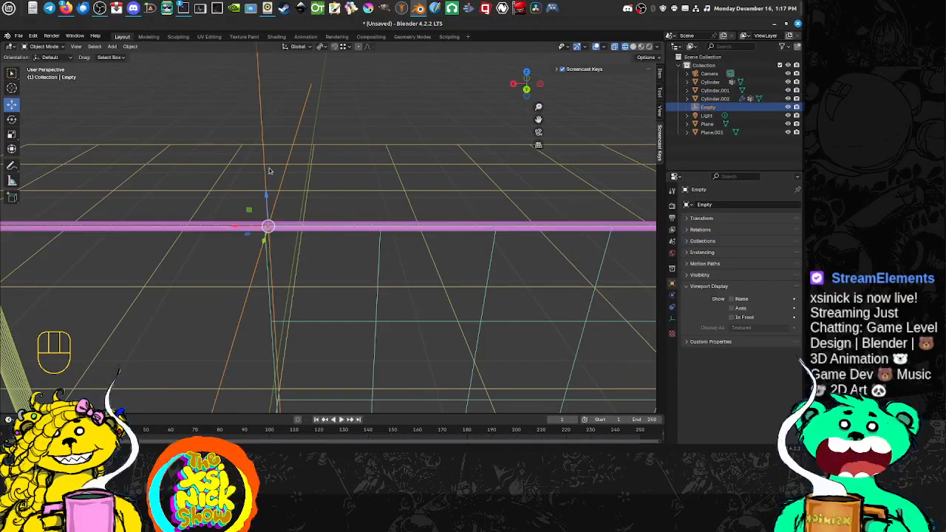
{"action": "left_click", "coordinate": [300, 230]}
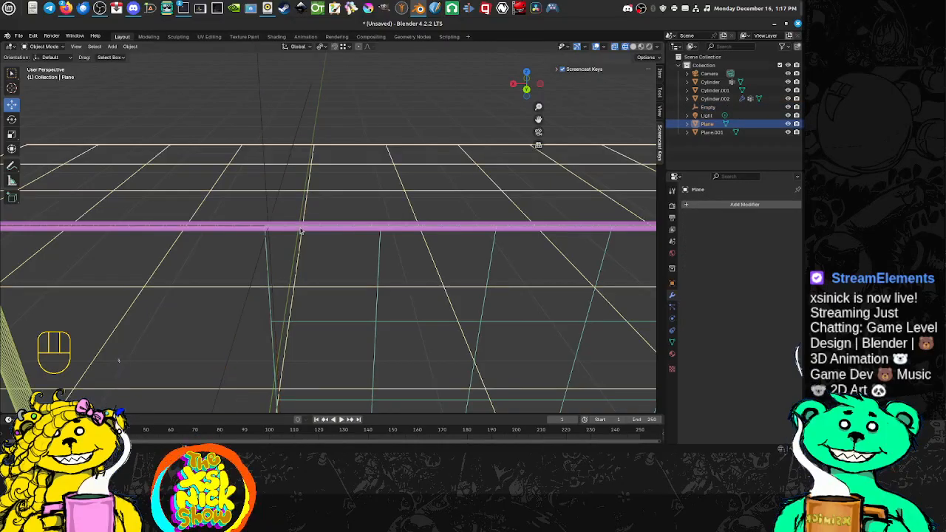
{"action": "key", "text": "Tab"}
{"action": "key", "text": "Tab"}
{"action": "key", "text": "Tab"}
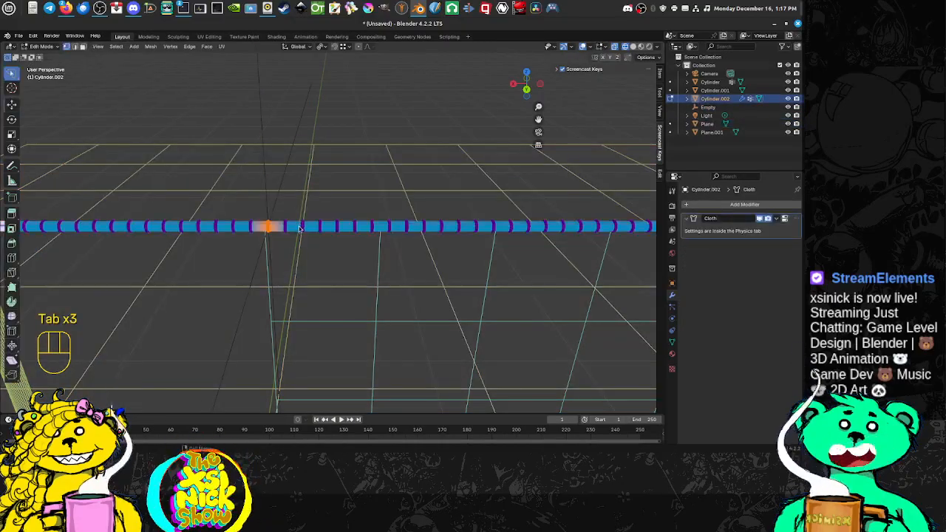
{"action": "key", "text": "Tab"}
{"action": "left_click", "coordinate": [266, 218], "text": "shift"}
{"action": "left_click", "coordinate": [222, 228], "text": "shift"}
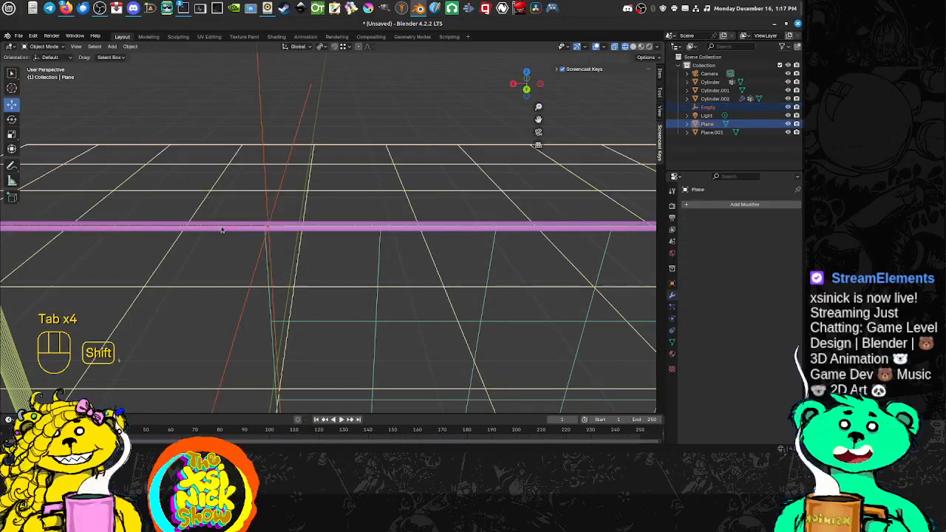
{"action": "left_click", "coordinate": [261, 163]}
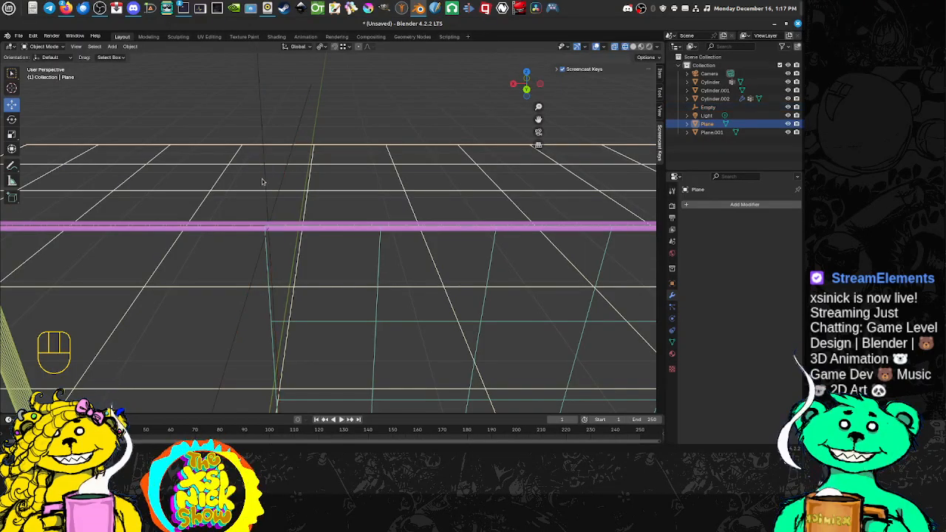
Parent the empty to the clothesline with the Vertex option.
{"action": "left_click", "coordinate": [266, 211]}
{"action": "left_click", "coordinate": [209, 227], "text": "shift"}
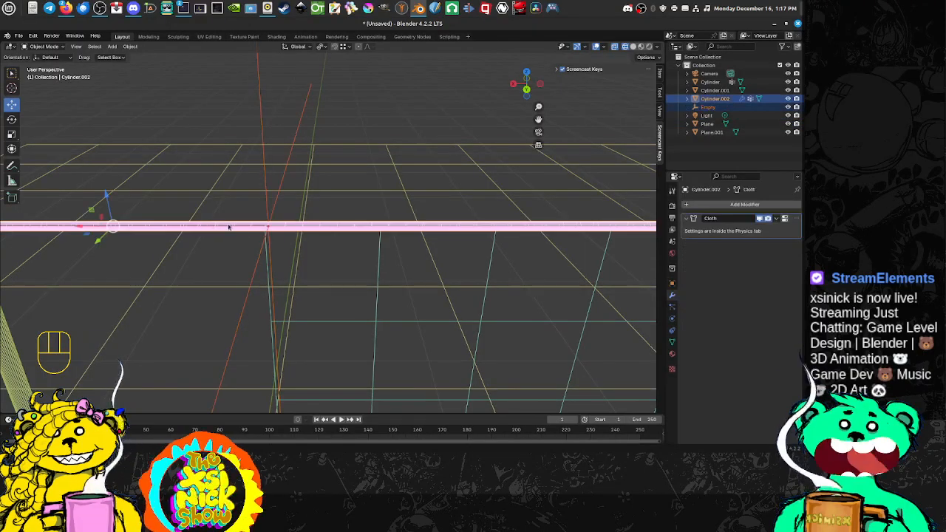
{"action": "right_click", "coordinate": [245, 224]}
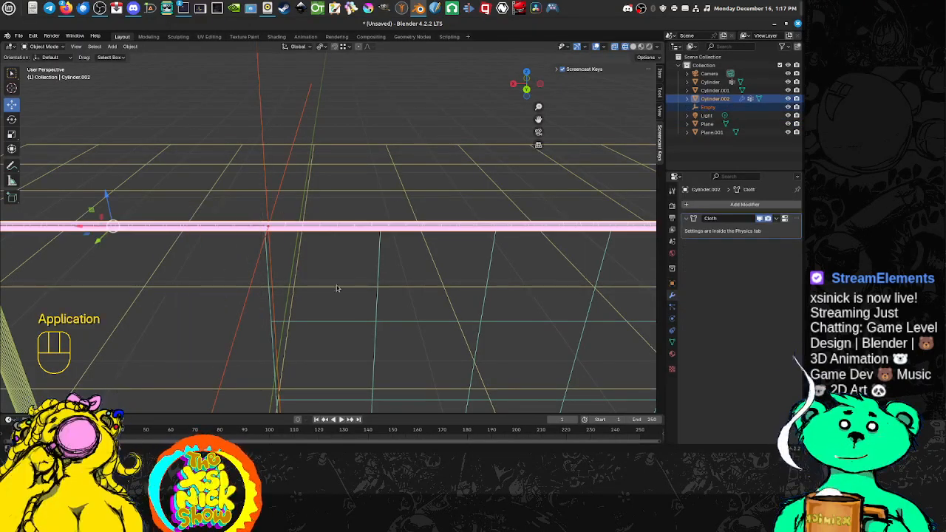
{"action": "key", "text": "ctrl+p"}
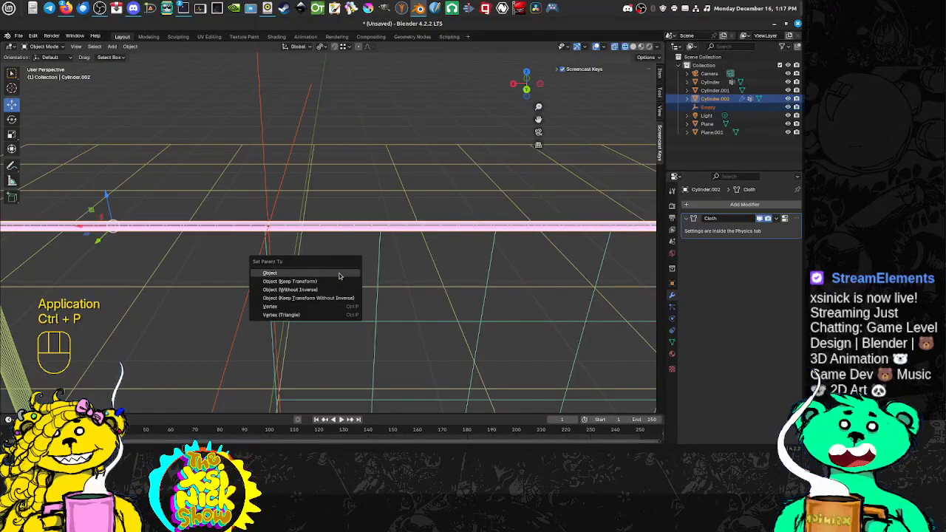
{"action": "left_click", "coordinate": [306, 307]}
Play the clothesline simulation for a few frames to check the parented empty and return to frame 1.
{"action": "scroll", "coordinate": [302, 296], "scroll_direction": "down", "scroll_amount": 6}
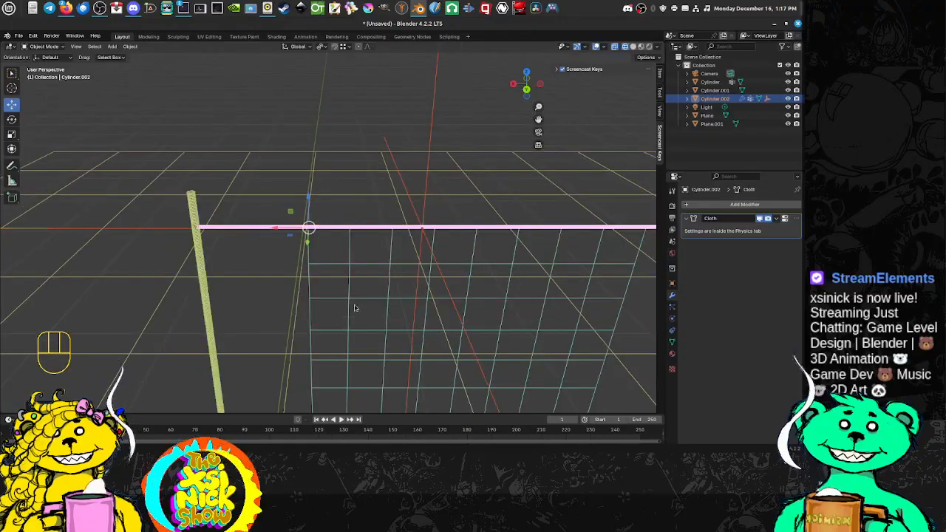
{"action": "middle_click_drag", "start_coordinate": [357, 308], "coordinate": [341, 347]}
{"action": "key", "text": "Tab"}
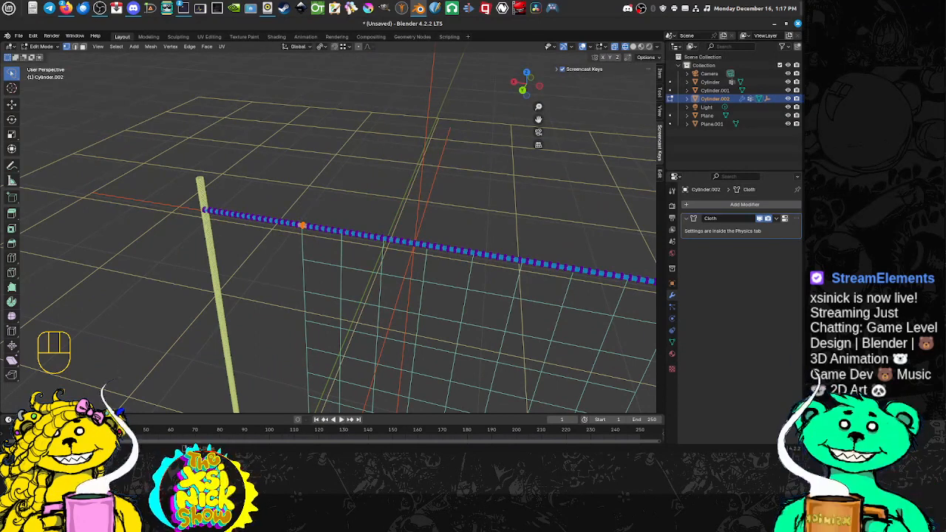
{"action": "key", "text": "space"}
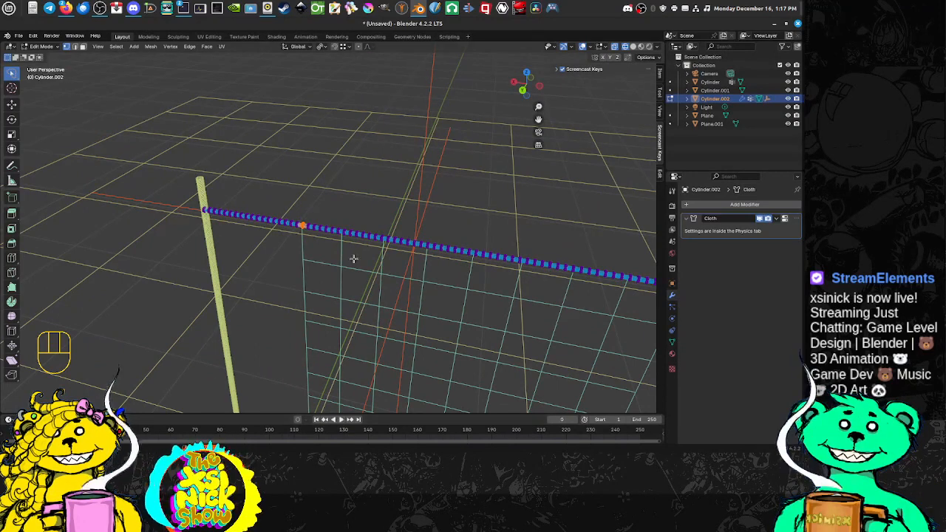
{"action": "key", "text": "Tab"}
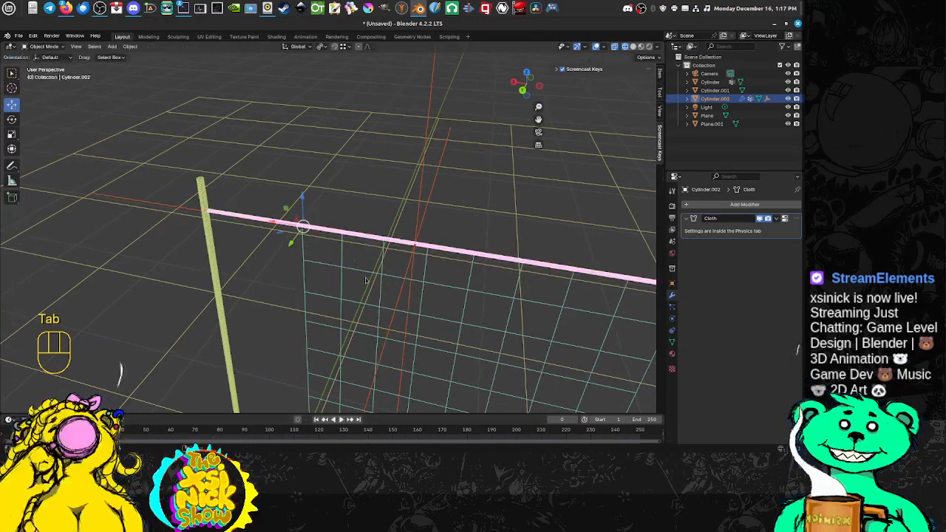
{"action": "left_click", "coordinate": [340, 419]}
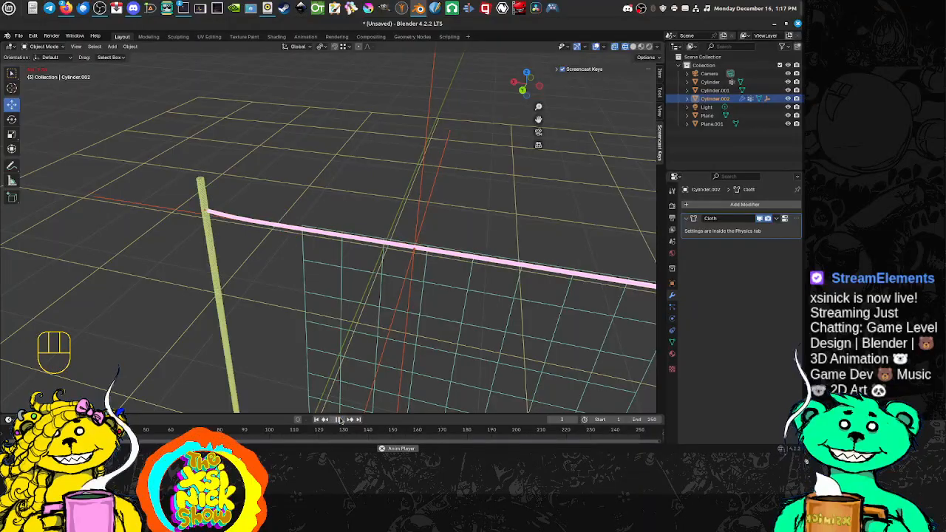
{"action": "left_click", "coordinate": [340, 419]}
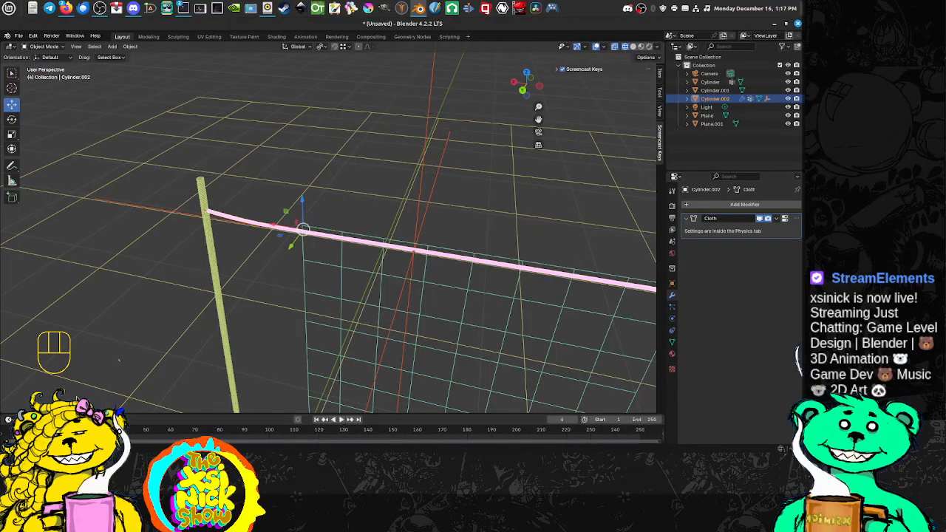
{"action": "key", "text": "shift+Left"}
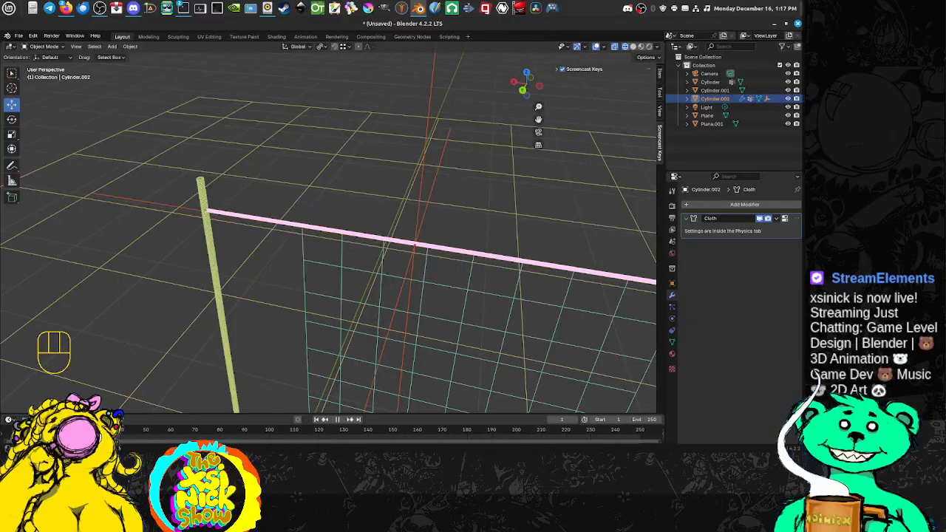
Undo the empty's vertex parenting to the clothesline.
{"action": "mouse_move", "coordinate": [319, 207]}
{"action": "middle_mouse_down"}
{"action": "mouse_move", "coordinate": [311, 222]}
{"action": "mouse_move", "coordinate": [419, 192]}
{"action": "mouse_move", "coordinate": [409, 192]}
{"action": "middle_mouse_up"}
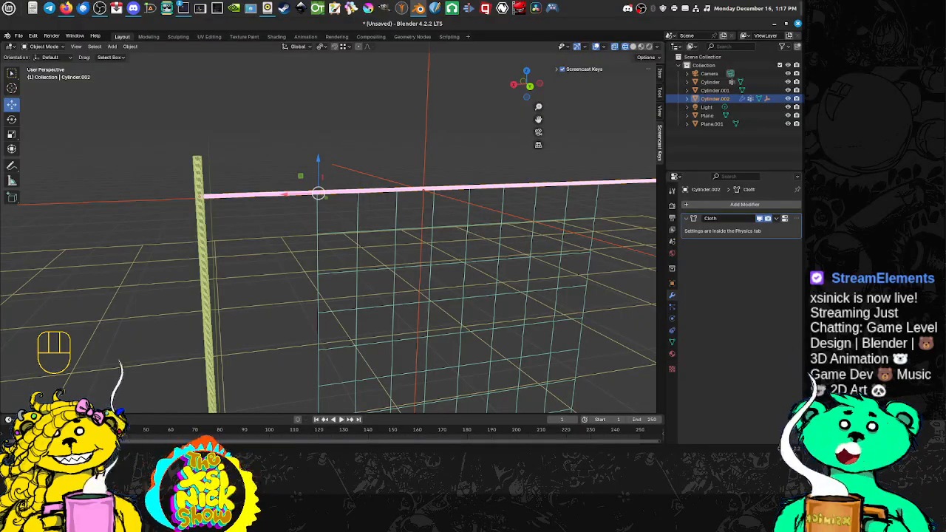
{"action": "middle_click_drag", "start_coordinate": [376, 251], "coordinate": [329, 247]}
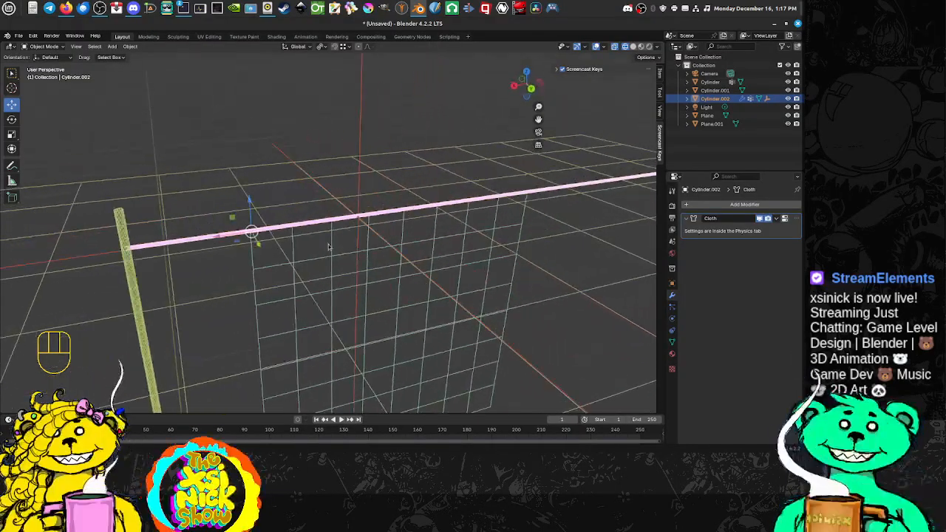
{"action": "left_click", "coordinate": [360, 187]}
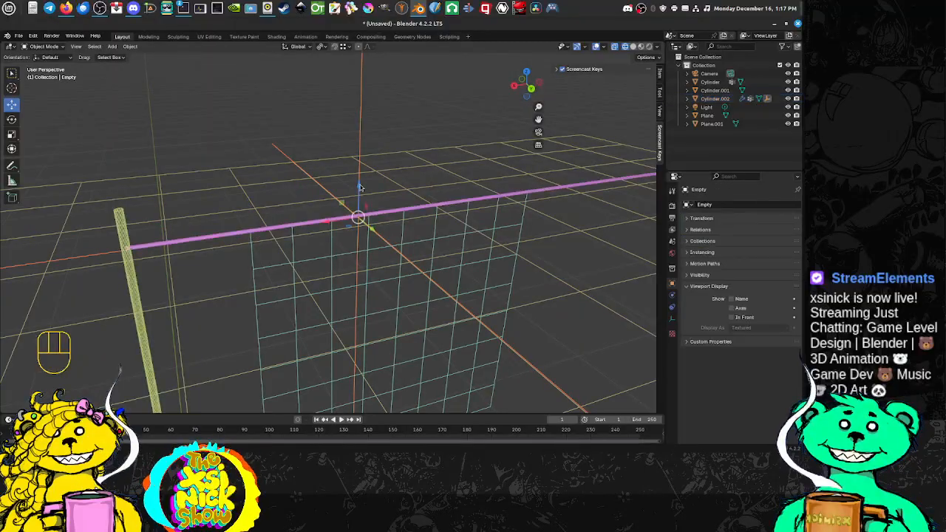
{"action": "left_click", "coordinate": [232, 237]}
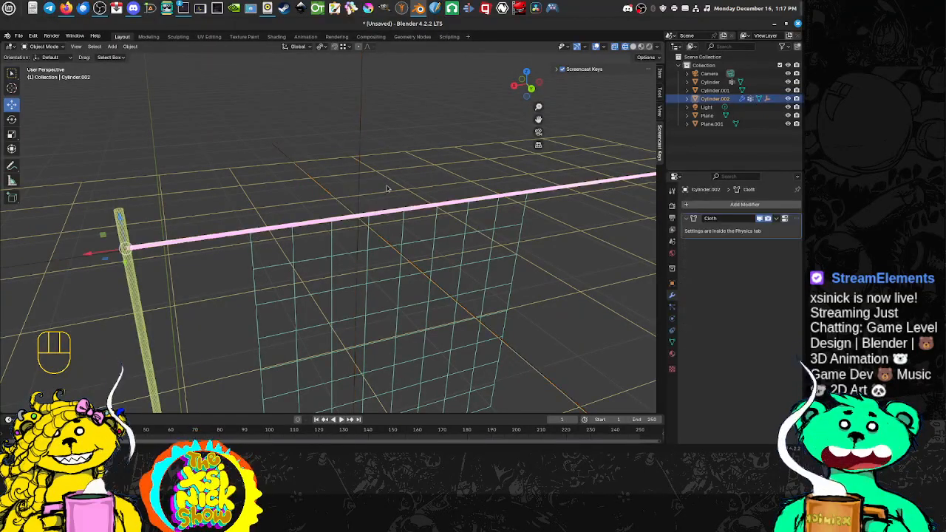
{"action": "left_click", "coordinate": [358, 190]}
{"action": "key", "text": "ctrl+z"}
{"action": "key", "text": "ctrl+z"}
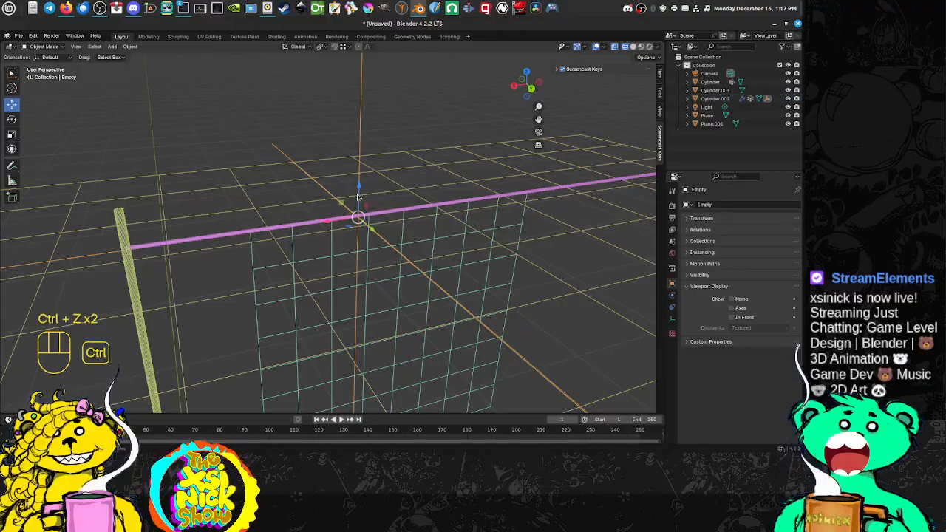
{"action": "key", "text": "ctrl+z"}
{"action": "key", "text": "ctrl+z"}
{"action": "key", "text": "ctrl+z"}
{"action": "key", "text": "ctrl+z"}
{"action": "key", "text": "ctrl+z"}
{"action": "key", "text": "ctrl+z"}
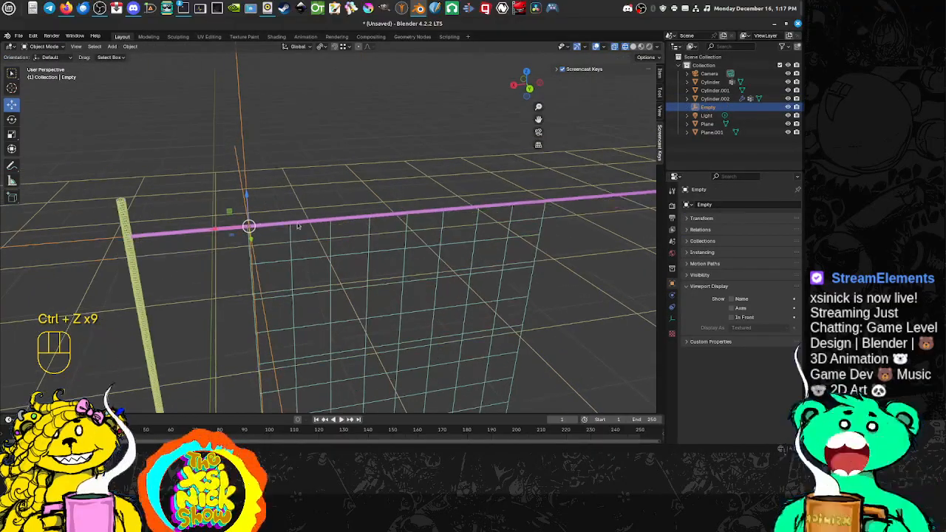
Select the empty with the clothesline as active object and parent it using the Vertex option.
{"action": "middle_click_drag", "start_coordinate": [299, 226], "coordinate": [268, 240]}
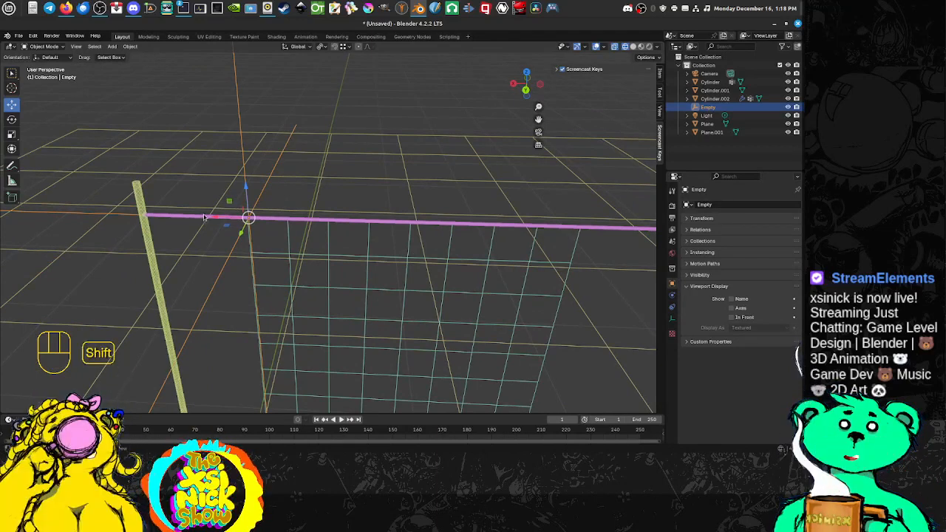
{"action": "left_click", "coordinate": [200, 219]}
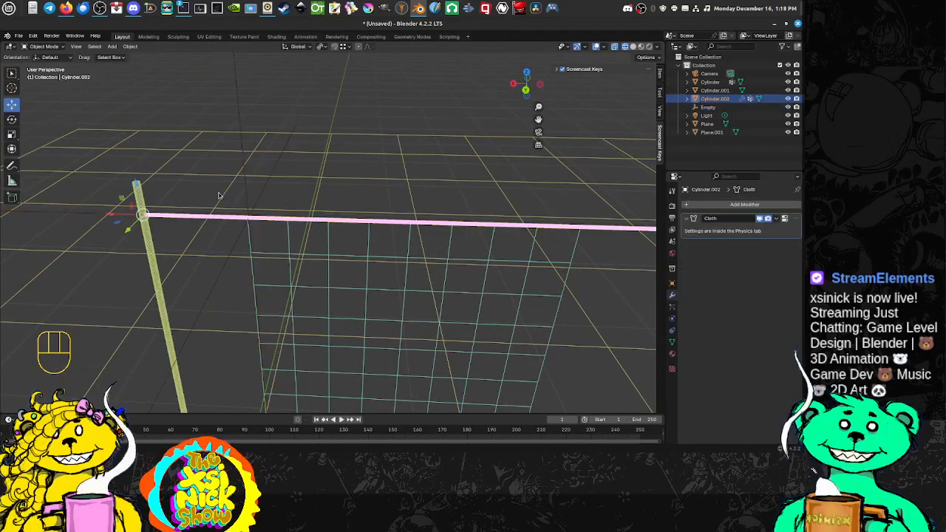
{"action": "key", "text": "ctrl+z"}
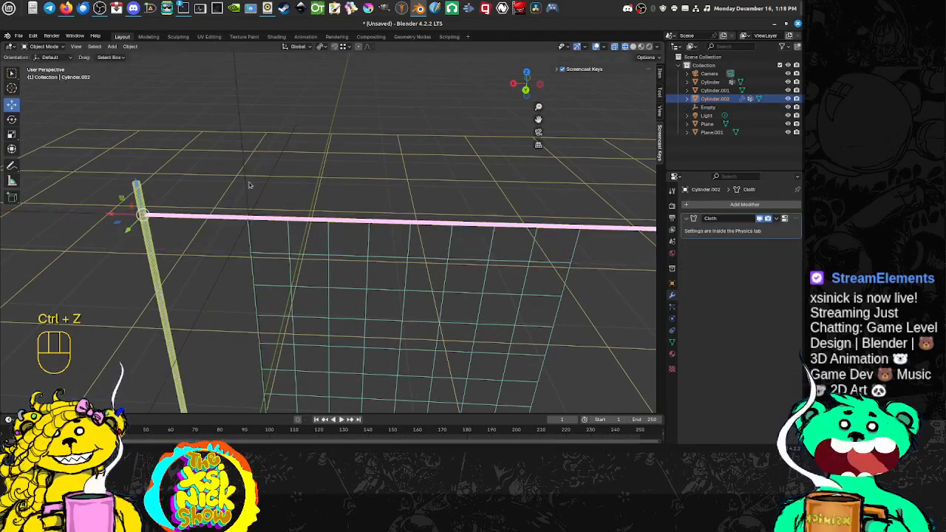
{"action": "left_click", "coordinate": [247, 218], "text": "shift"}
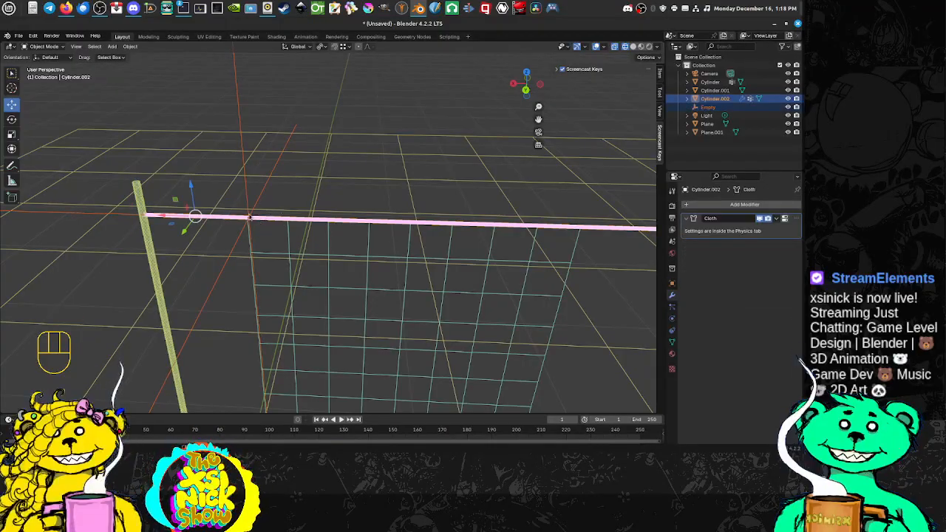
{"action": "key", "text": "ctrl+p"}
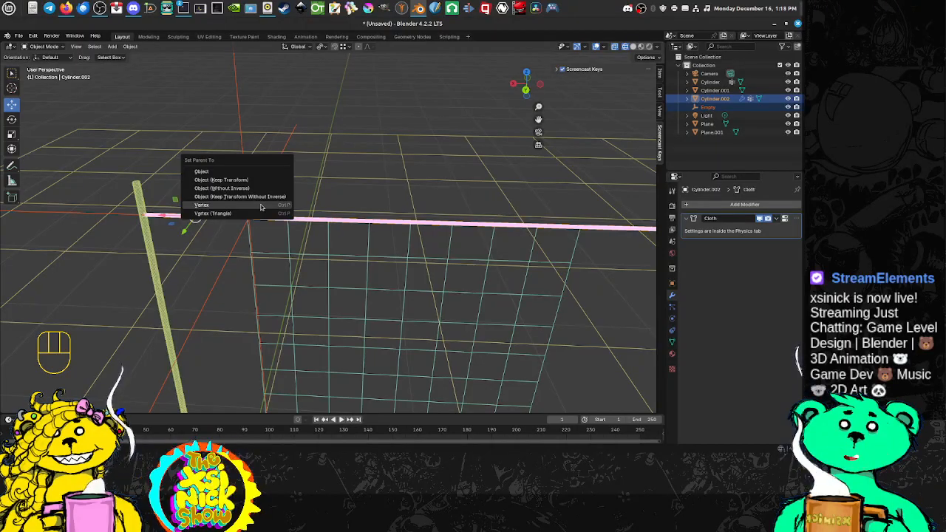
{"action": "left_click", "coordinate": [260, 206]}
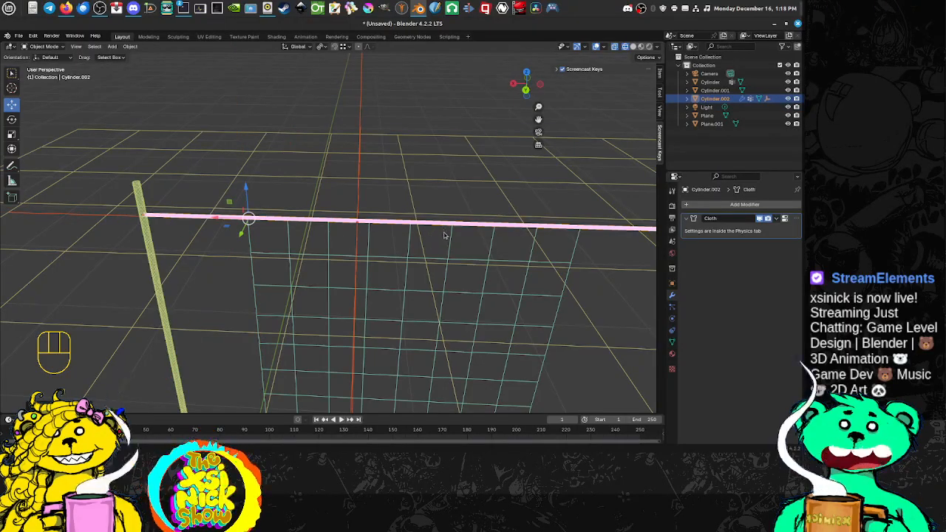
Examine the clothesline's vertices along the cloth's upper edge in Edit Mode.
{"action": "middle_click_drag", "start_coordinate": [445, 235], "coordinate": [361, 244], "text": "shift"}
{"action": "key", "text": "Tab"}
{"action": "middle_click_drag", "start_coordinate": [512, 290], "coordinate": [374, 244], "text": "shift"}
{"action": "scroll", "coordinate": [328, 252], "scroll_direction": "down", "scroll_amount": 7}
{"action": "scroll", "coordinate": [331, 250], "scroll_direction": "down", "scroll_amount": 8}
{"action": "scroll", "coordinate": [324, 250], "scroll_direction": "up", "scroll_amount": 9}
{"action": "middle_click_drag", "start_coordinate": [373, 244], "coordinate": [320, 228], "text": "shift"}
{"action": "middle_click_drag", "start_coordinate": [320, 228], "coordinate": [330, 221], "text": "shift"}
{"action": "scroll", "coordinate": [326, 220], "scroll_direction": "up", "scroll_amount": 6}
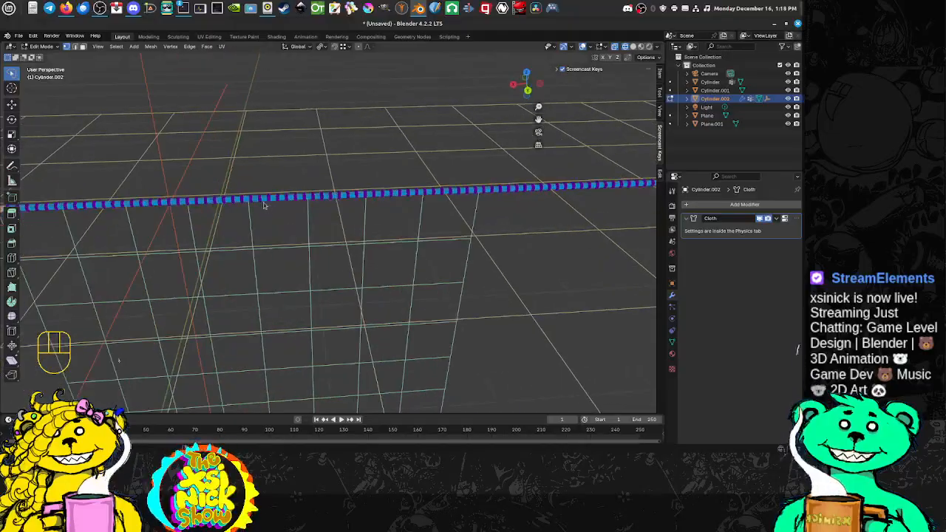
{"action": "key", "text": "Tab"}
Move the parented empty along the clothesline to the green cloth's upper corner nearest the pole.
{"action": "middle_click_drag", "start_coordinate": [264, 206], "coordinate": [374, 223], "text": "shift"}
{"action": "left_click", "coordinate": [332, 178]}
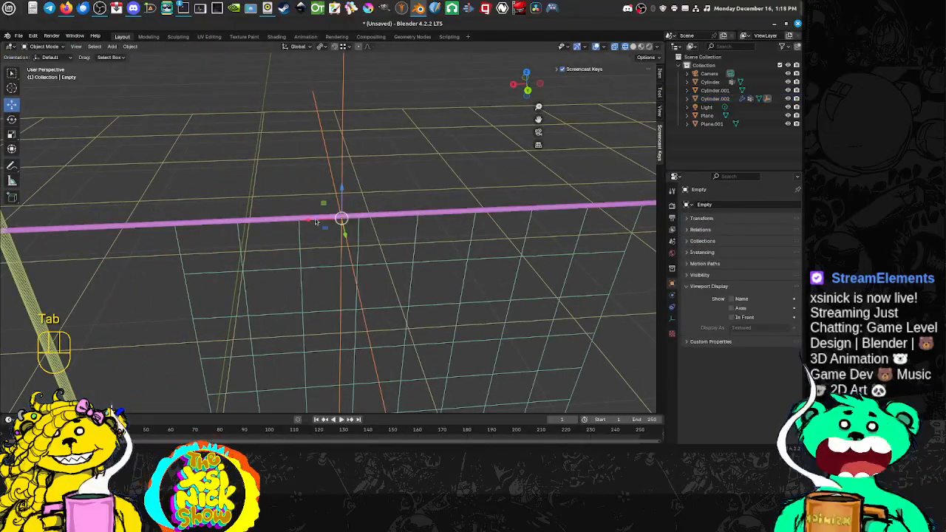
{"action": "middle_click_drag", "start_coordinate": [303, 230], "coordinate": [367, 220], "text": "shift"}
{"action": "left_click_drag", "start_coordinate": [374, 213], "coordinate": [217, 250]}
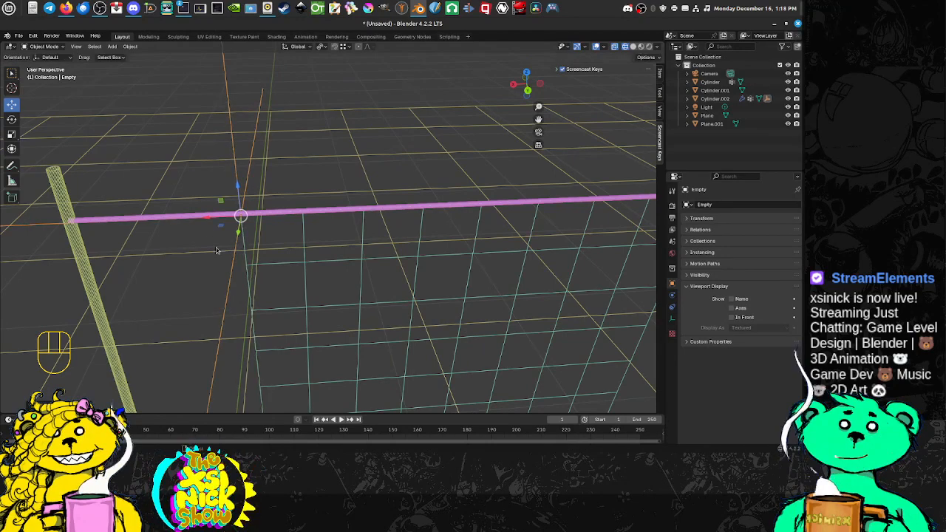
Display the empty as a Cube with a size of 0.02 m.
{"action": "middle_click_drag", "start_coordinate": [222, 295], "coordinate": [256, 249], "text": "shift"}
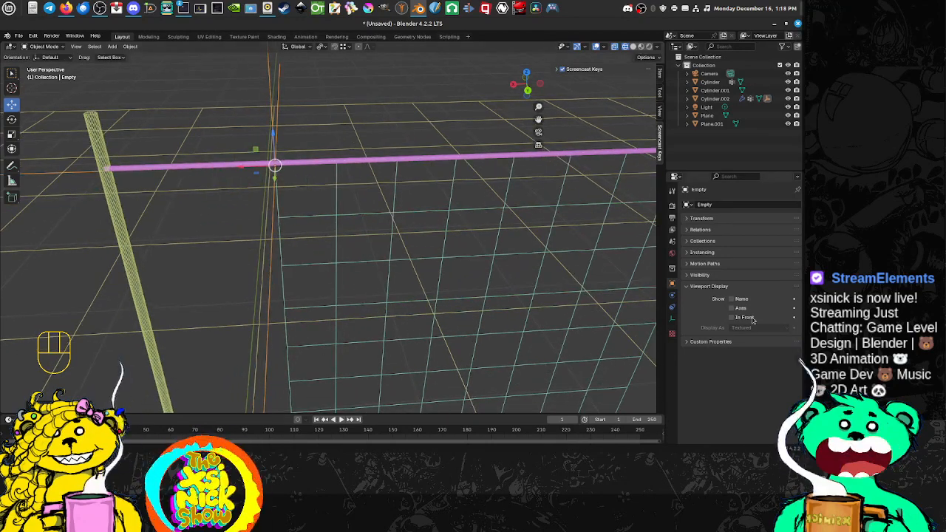
{"action": "left_click", "coordinate": [671, 318]}
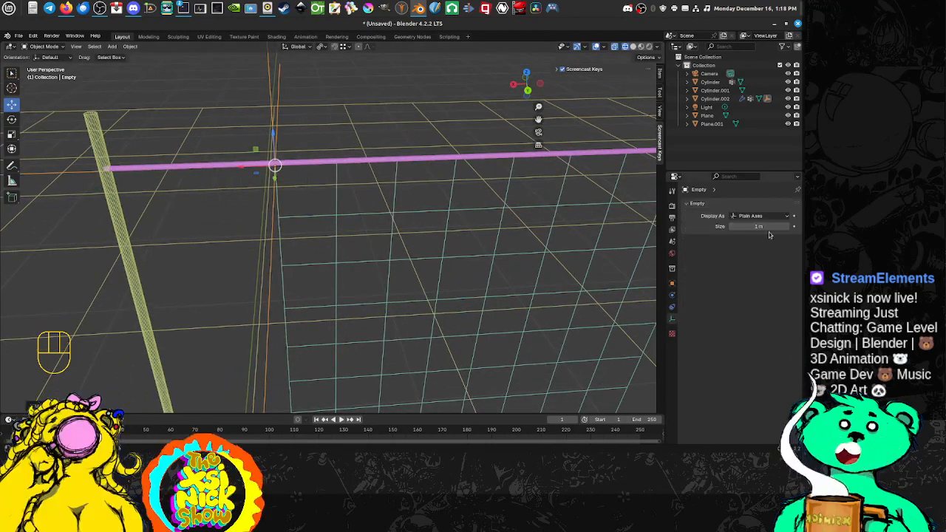
{"action": "left_click", "coordinate": [759, 215]}
{"action": "left_click", "coordinate": [750, 262]}
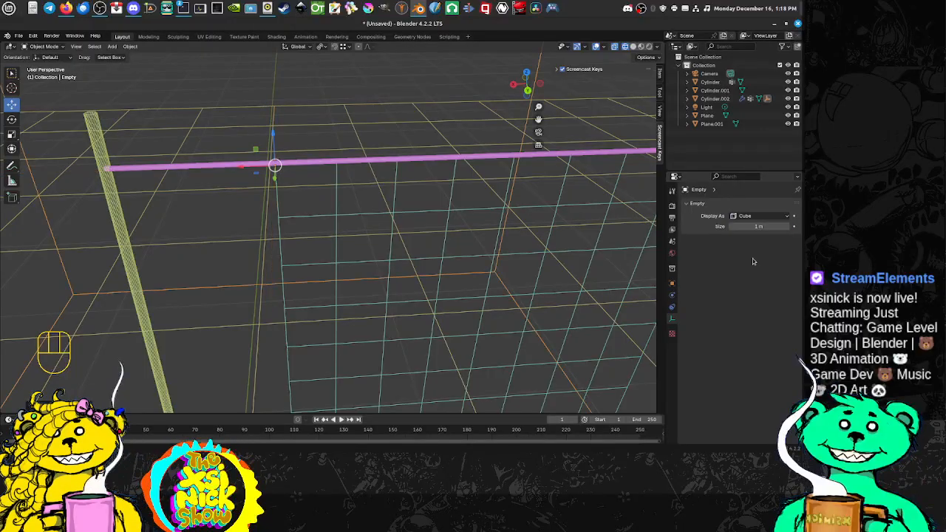
{"action": "left_click_drag", "start_coordinate": [760, 232], "coordinate": [724, 233]}
{"action": "middle_click_drag", "start_coordinate": [558, 245], "coordinate": [439, 202]}
Switch the viewport to Solid shading and play the simulation to check how the empty follows the line.
{"action": "left_click", "coordinate": [633, 47]}
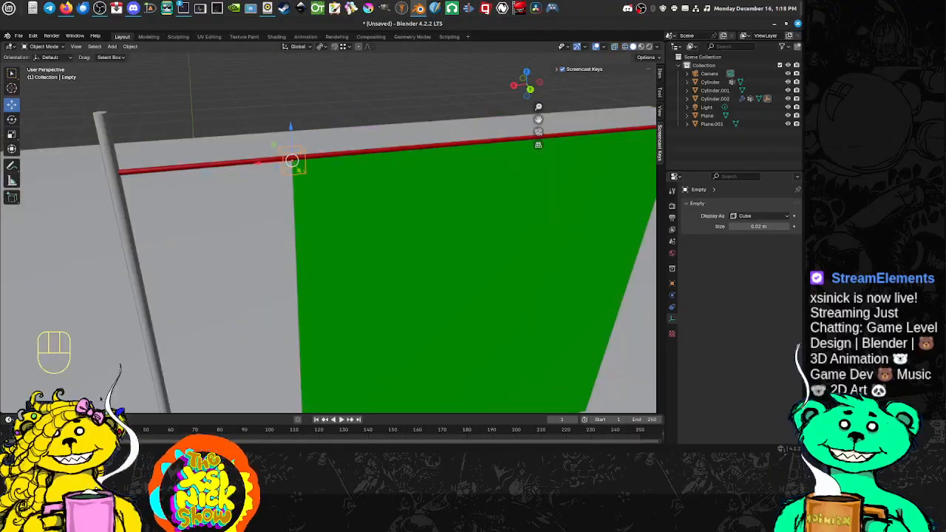
{"action": "left_click", "coordinate": [340, 419]}
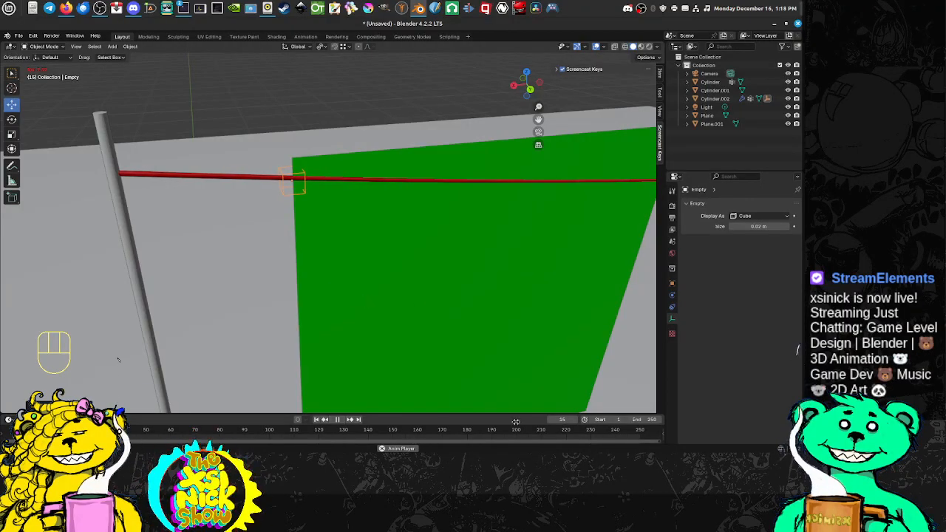
{"action": "scroll", "coordinate": [294, 206], "scroll_direction": "down", "scroll_amount": 5}
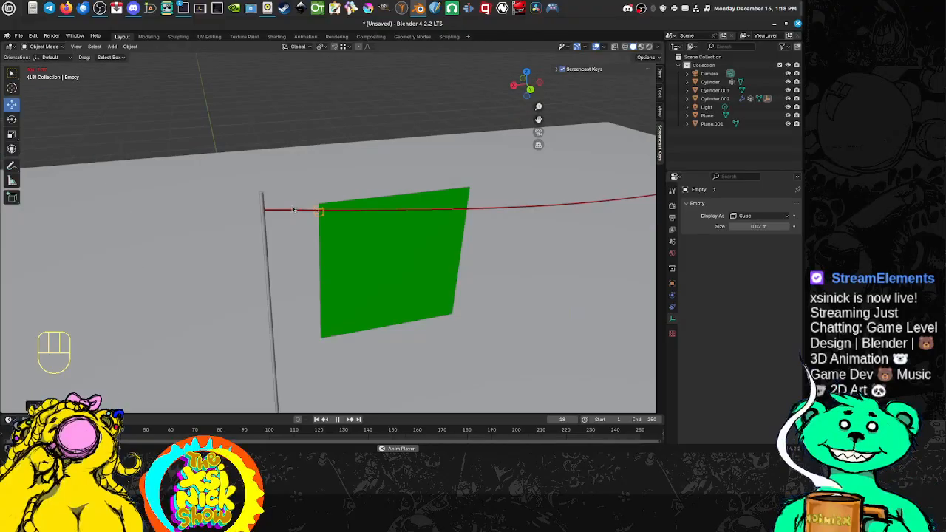
{"action": "scroll", "coordinate": [342, 293], "scroll_direction": "down", "scroll_amount": 4}
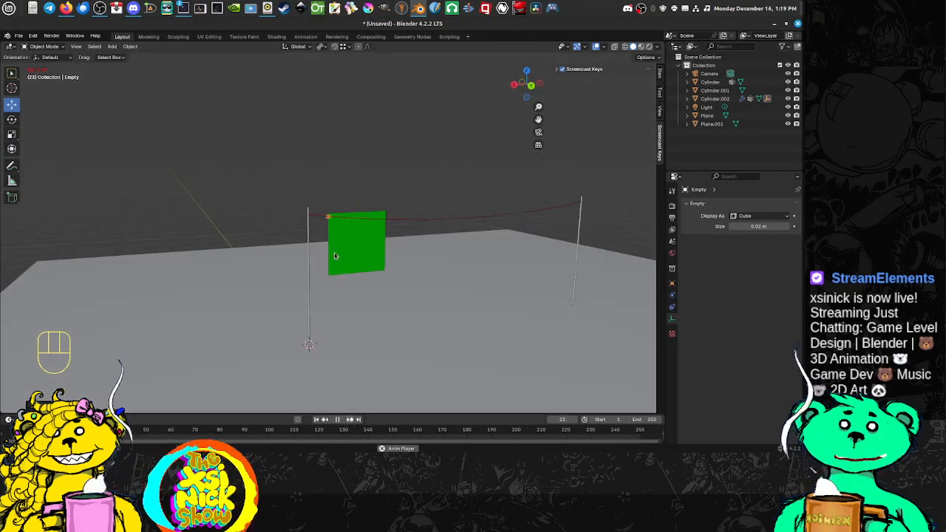
{"action": "scroll", "coordinate": [336, 234], "scroll_direction": "up", "scroll_amount": 3}
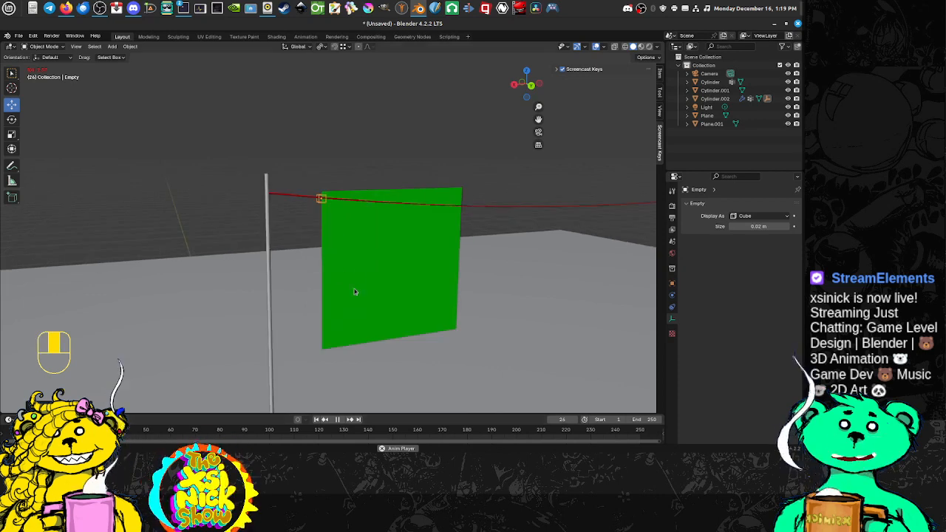
{"action": "scroll", "coordinate": [356, 241], "scroll_direction": "up", "scroll_amount": 4}
{"action": "scroll", "coordinate": [363, 189], "scroll_direction": "up", "scroll_amount": 2}
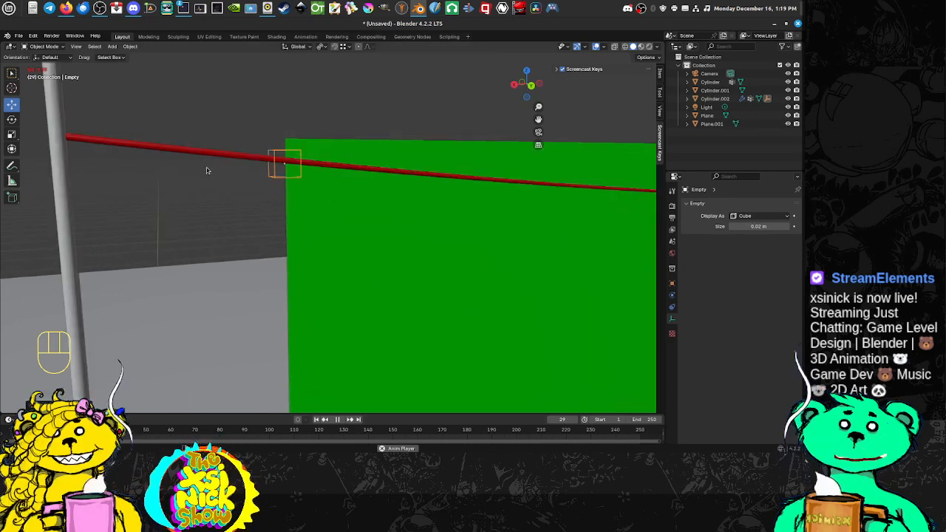
Select the clothesline, stop the simulation playback and set the scene's end frame to 100.
{"action": "left_click", "coordinate": [216, 156]}
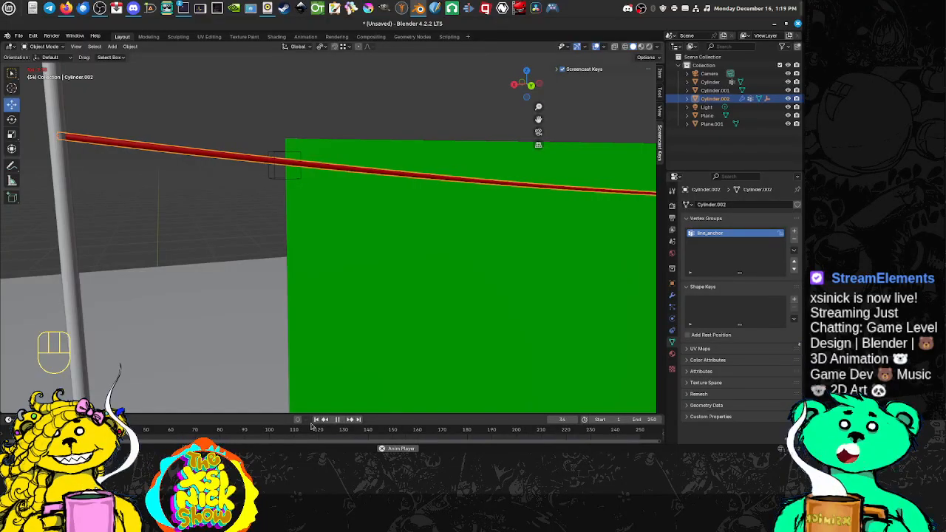
{"action": "key", "text": "space"}
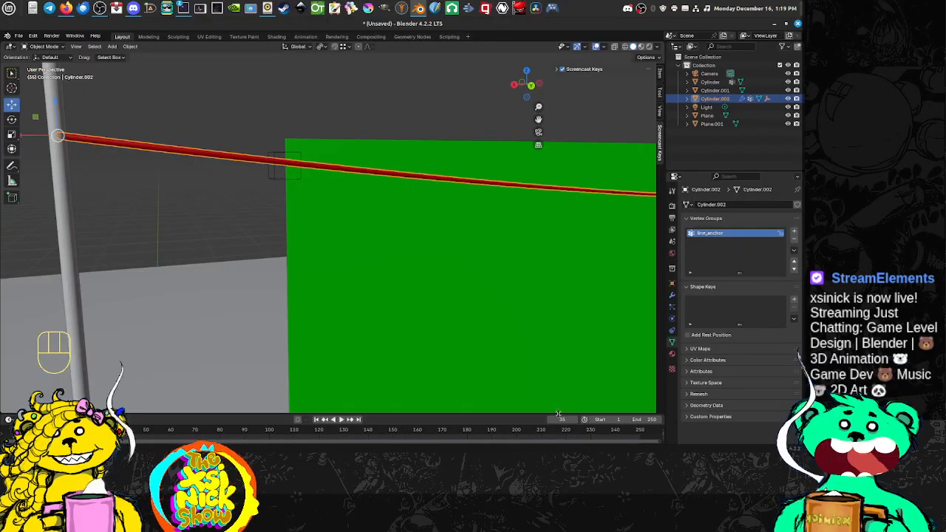
{"action": "left_click", "coordinate": [643, 419]}
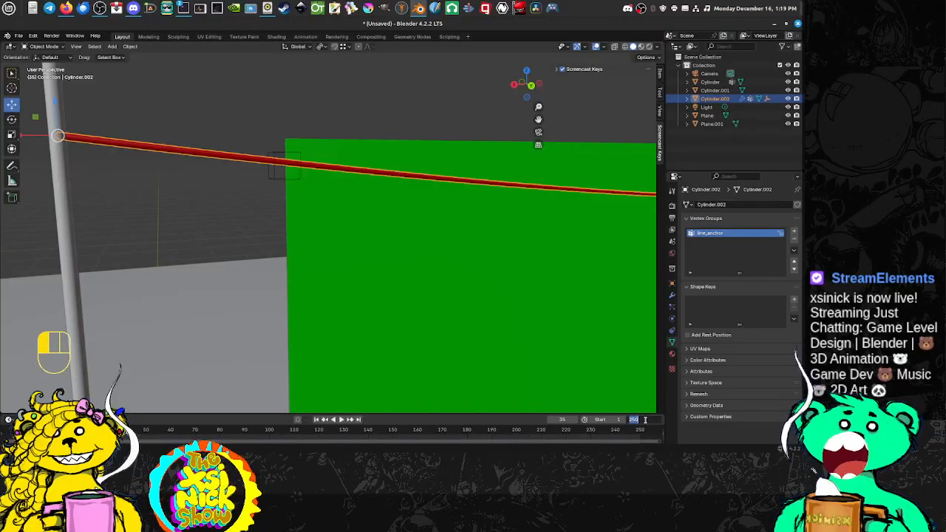
{"action": "type", "text": "100"}
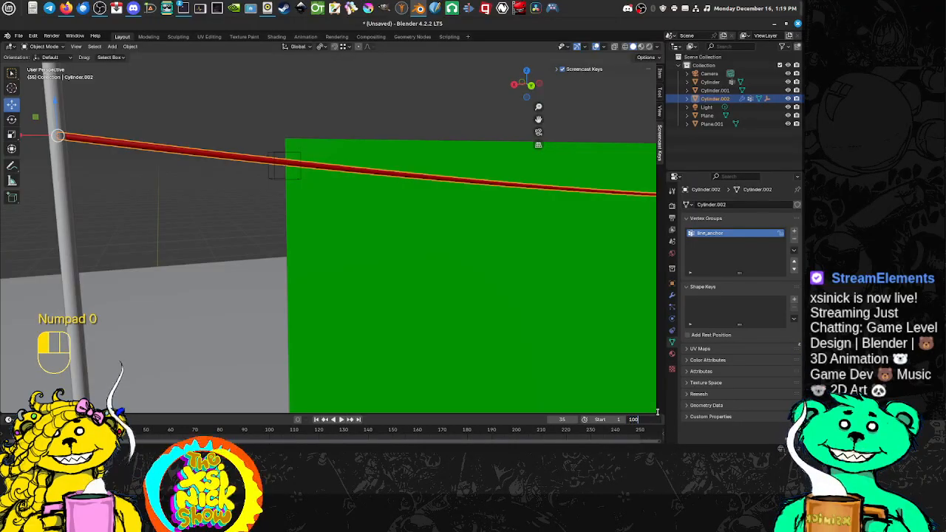
{"action": "key", "text": "Return"}
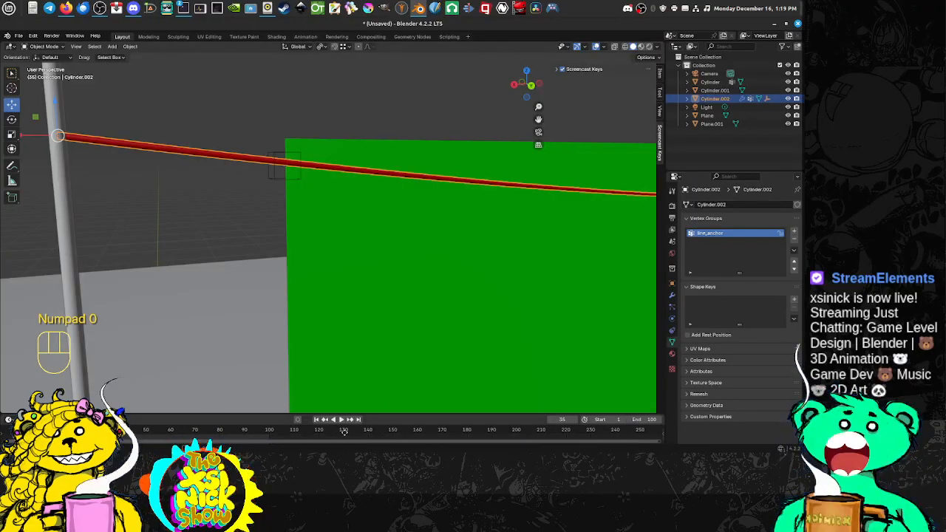
Rewind the simulation to its opening frames and stop playback at frame 2.
{"action": "middle_click_drag", "start_coordinate": [345, 432], "coordinate": [365, 433]}
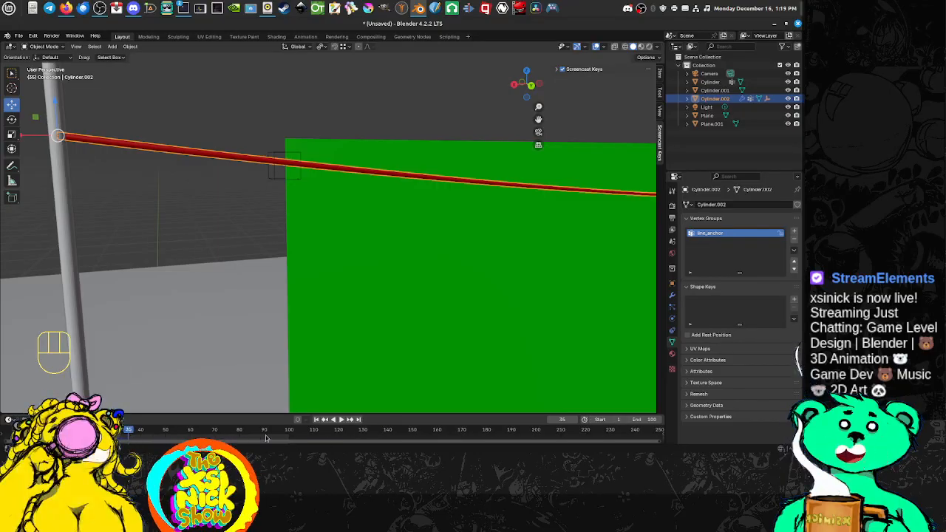
{"action": "middle_click_drag", "start_coordinate": [266, 439], "coordinate": [465, 436]}
{"action": "scroll", "coordinate": [429, 436], "scroll_direction": "up", "scroll_amount": 10}
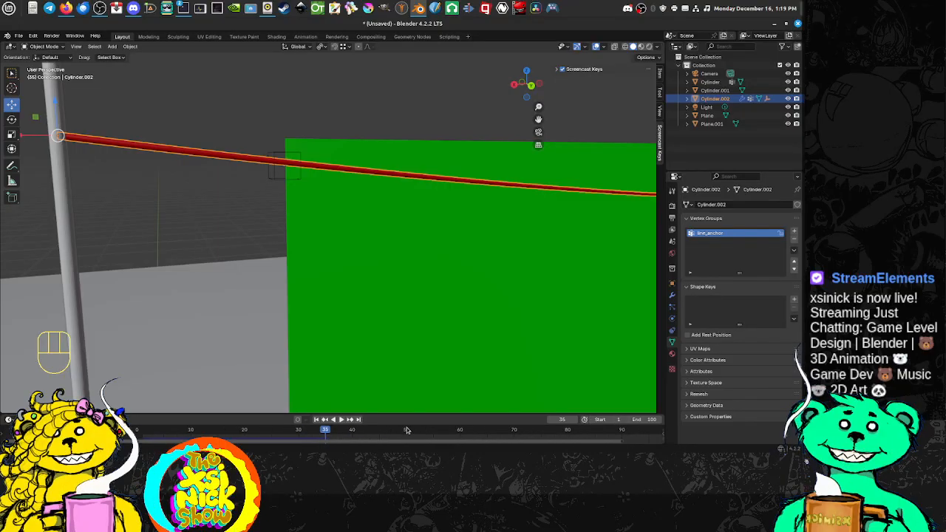
{"action": "middle_click_drag", "start_coordinate": [407, 430], "coordinate": [284, 443]}
{"action": "left_click_drag", "start_coordinate": [204, 431], "coordinate": [31, 431]}
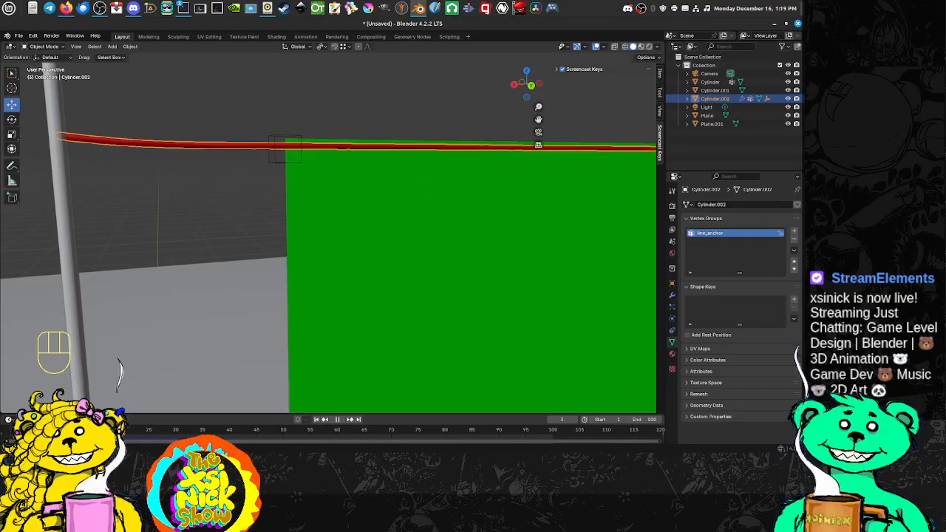
{"action": "key", "text": "Escape"}
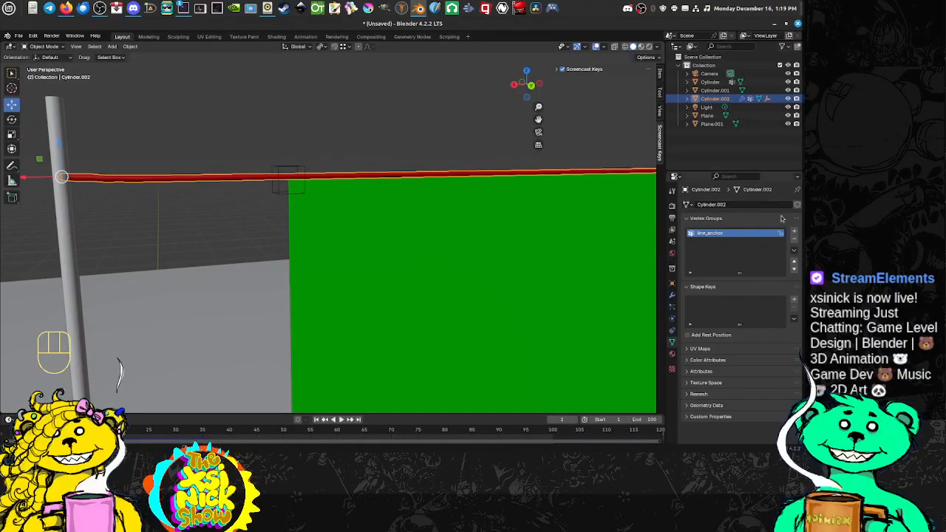
Show the clothesline's cloth physics settings and inspect the line along the green cloth's upper edge.
{"action": "left_click", "coordinate": [672, 318]}
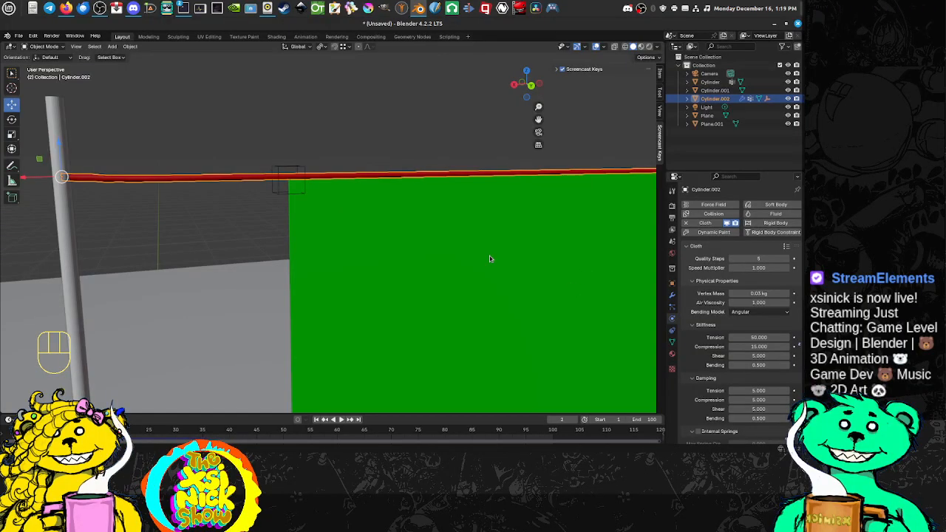
{"action": "middle_click_drag", "start_coordinate": [489, 258], "coordinate": [407, 241]}
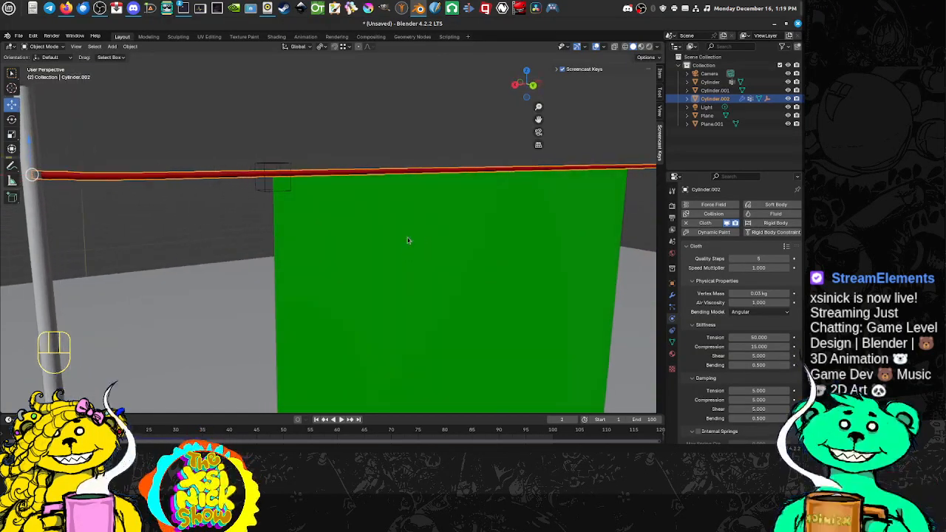
{"action": "middle_click_drag", "start_coordinate": [478, 275], "coordinate": [482, 281]}
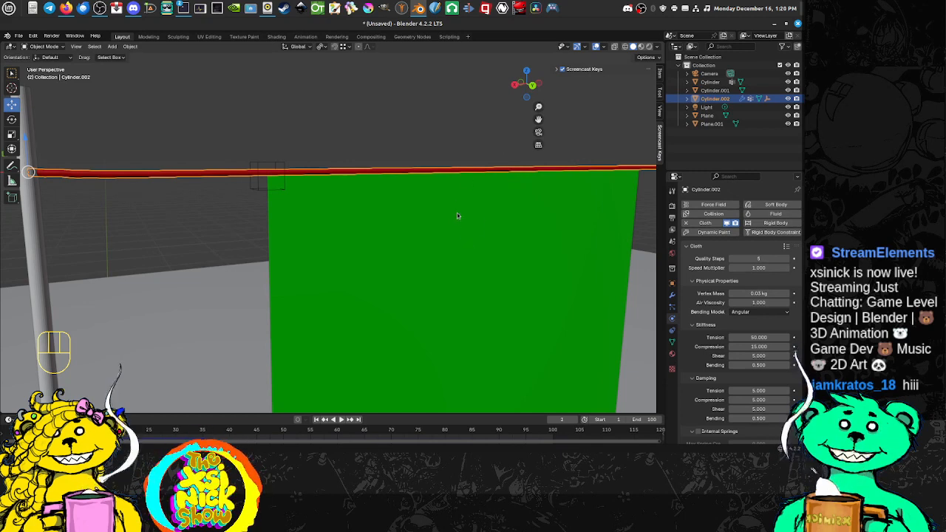
{"action": "middle_click_drag", "start_coordinate": [457, 215], "coordinate": [533, 209]}
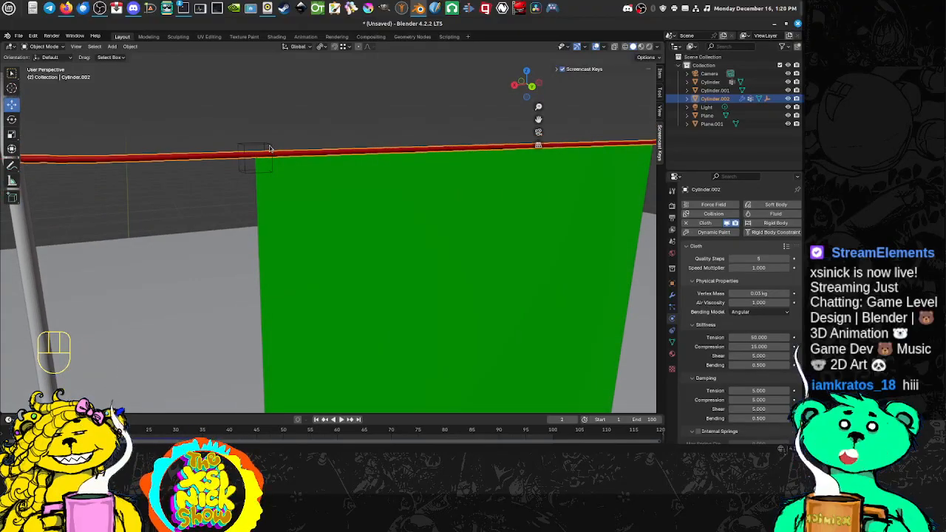
Duplicate the cube empty along the X axis to near the green cloth's far upper corner and show the copy's display settings.
{"action": "left_click", "coordinate": [270, 149]}
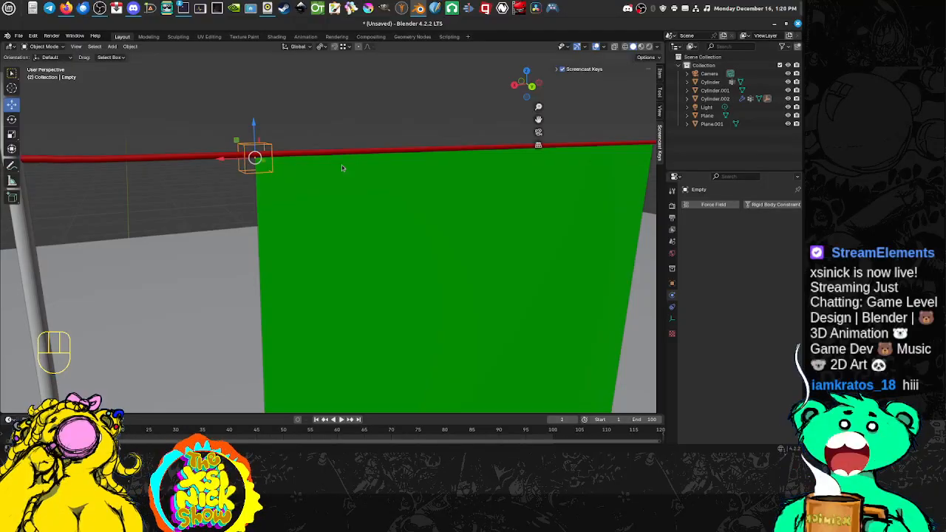
{"action": "middle_click_drag", "start_coordinate": [342, 168], "coordinate": [295, 188], "text": "shift"}
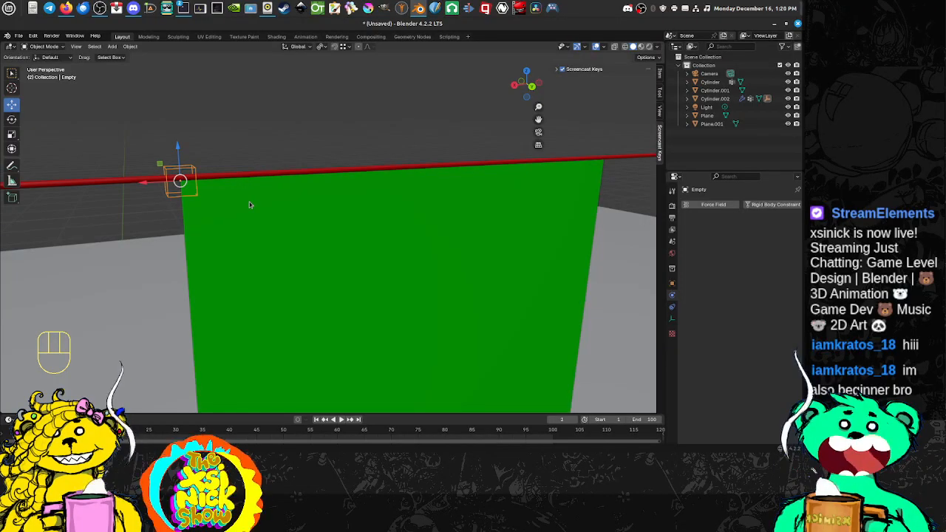
{"action": "middle_click_drag", "start_coordinate": [337, 198], "coordinate": [194, 198]}
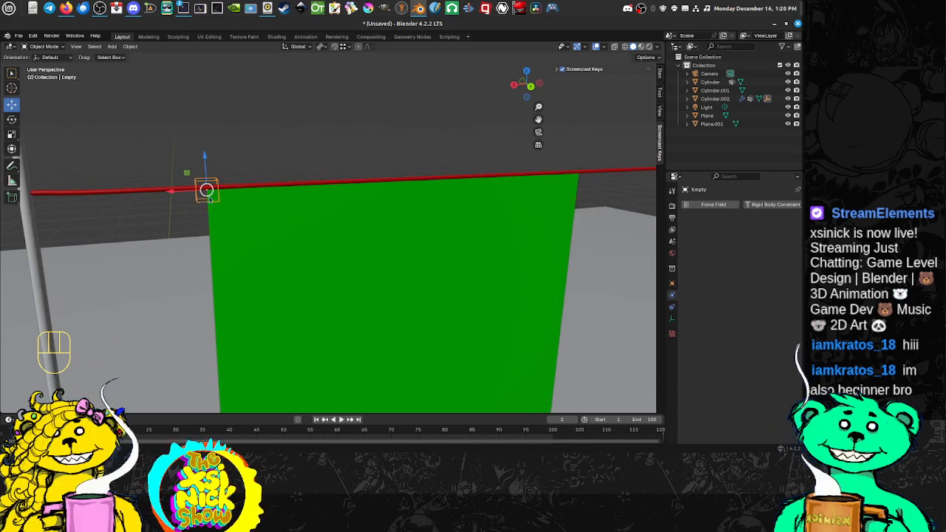
{"action": "key", "text": "shift+d"}
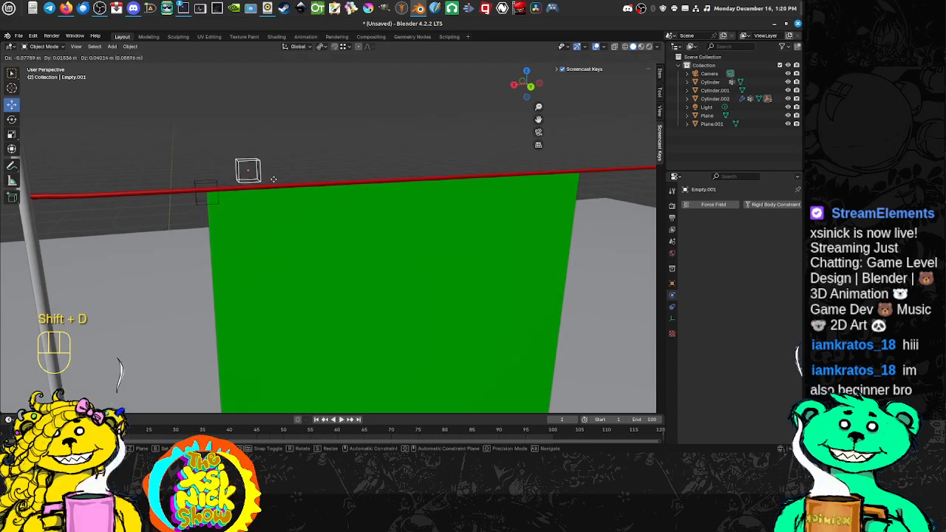
{"action": "key", "text": "x"}
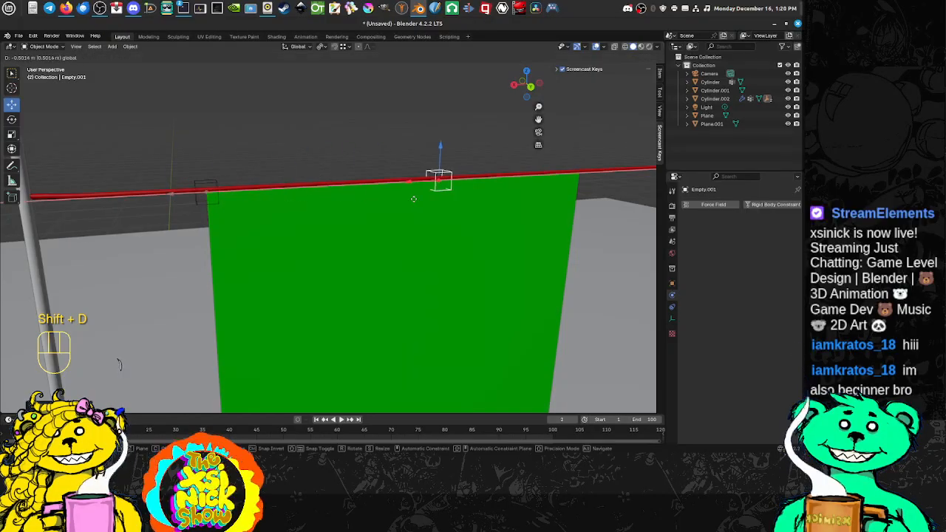
{"action": "left_click", "coordinate": [497, 201]}
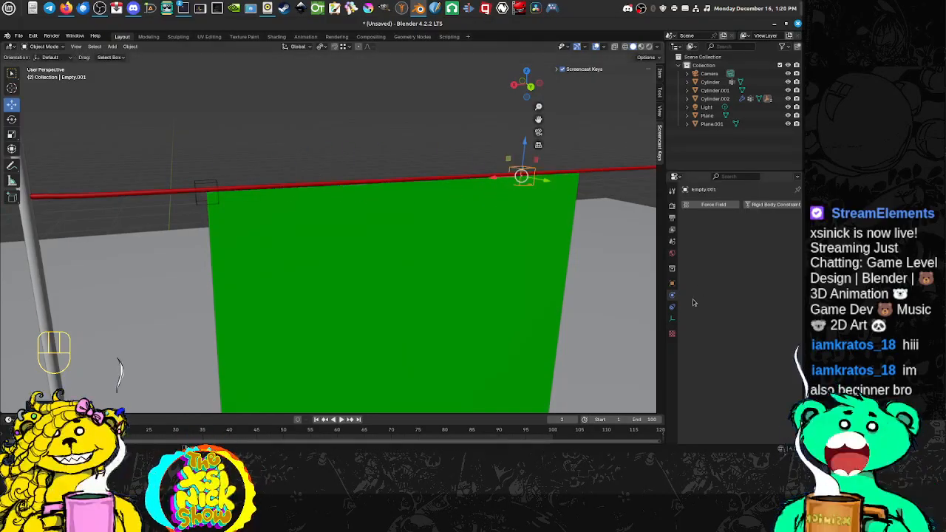
{"action": "left_click", "coordinate": [673, 319]}
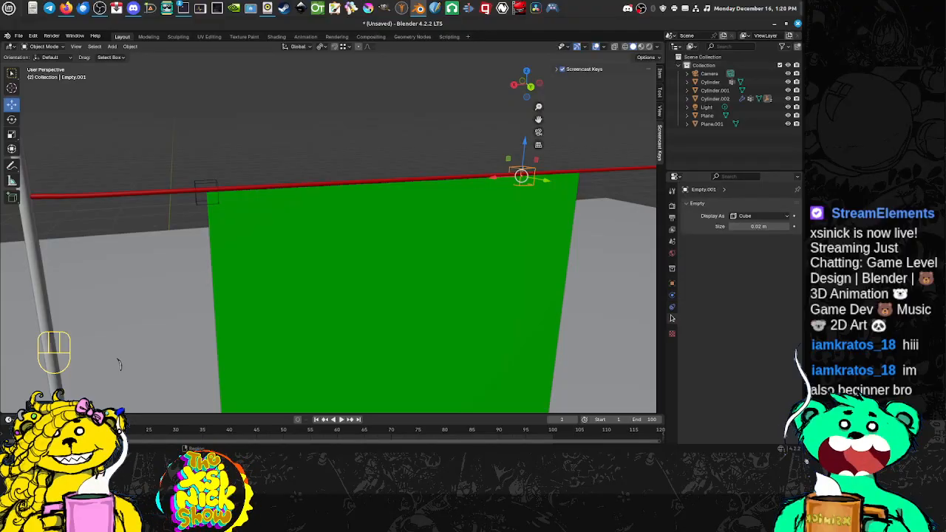
Move the original empty along the X axis, inward from the green cloth's corner nearest the pole.
{"action": "middle_click_drag", "start_coordinate": [518, 246], "coordinate": [500, 235]}
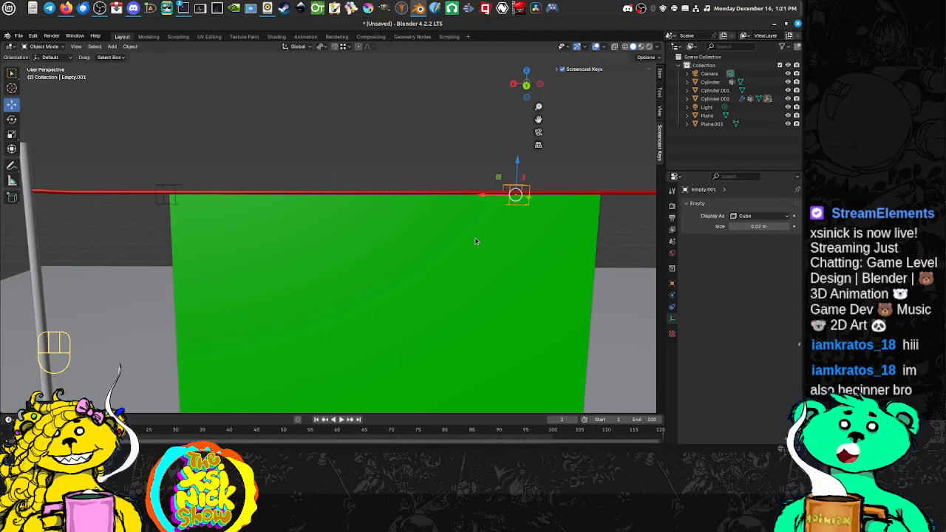
{"action": "middle_click_drag", "start_coordinate": [443, 241], "coordinate": [437, 249]}
{"action": "left_click", "coordinate": [166, 198]}
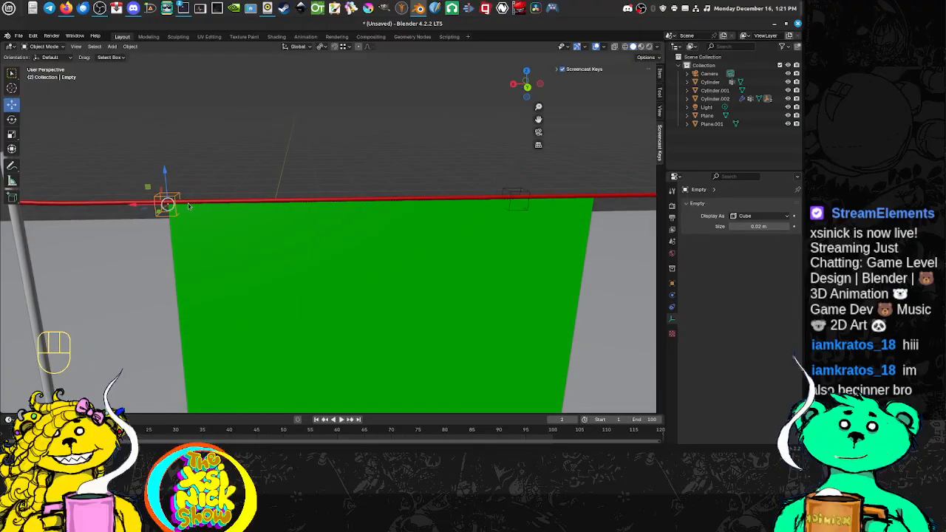
{"action": "middle_click_drag", "start_coordinate": [167, 204], "coordinate": [186, 209]}
{"action": "key", "text": "g"}
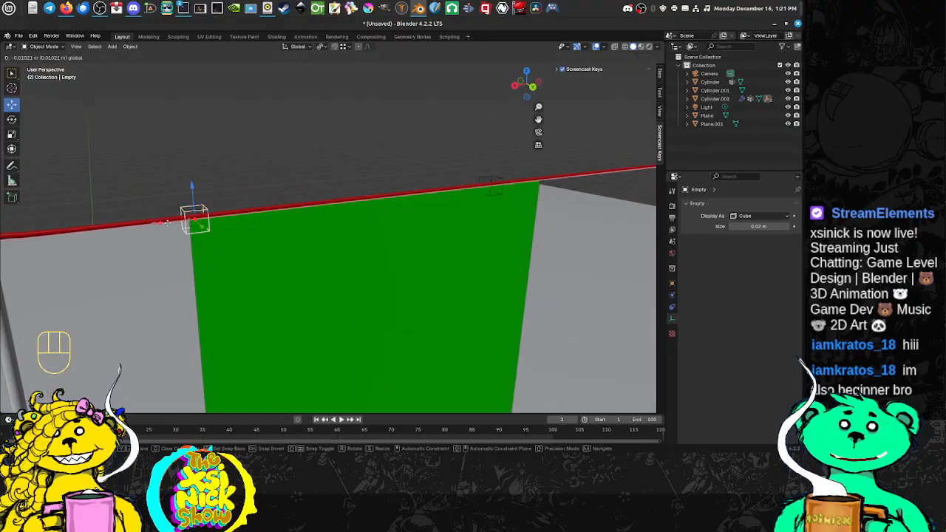
{"action": "left_click_drag", "start_coordinate": [232, 220], "coordinate": [232, 221]}
{"action": "mouse_move", "coordinate": [325, 245]}
{"action": "middle_mouse_down"}
{"action": "mouse_move", "coordinate": [336, 234]}
{"action": "mouse_move", "coordinate": [326, 224]}
{"action": "mouse_move", "coordinate": [323, 241]}
{"action": "mouse_move", "coordinate": [332, 238]}
{"action": "middle_mouse_up"}
{"action": "middle_click_drag", "start_coordinate": [432, 228], "coordinate": [402, 229]}
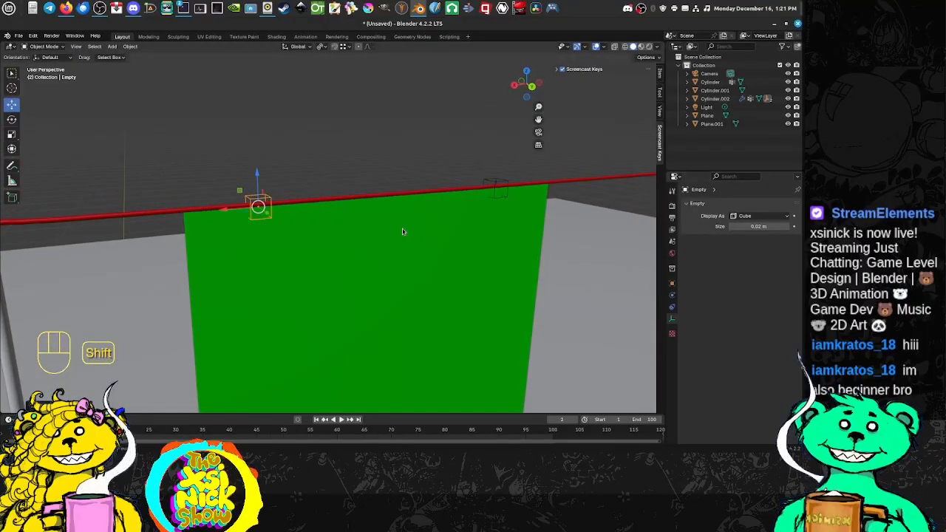
{"action": "middle_click_drag", "start_coordinate": [502, 229], "coordinate": [225, 217]}
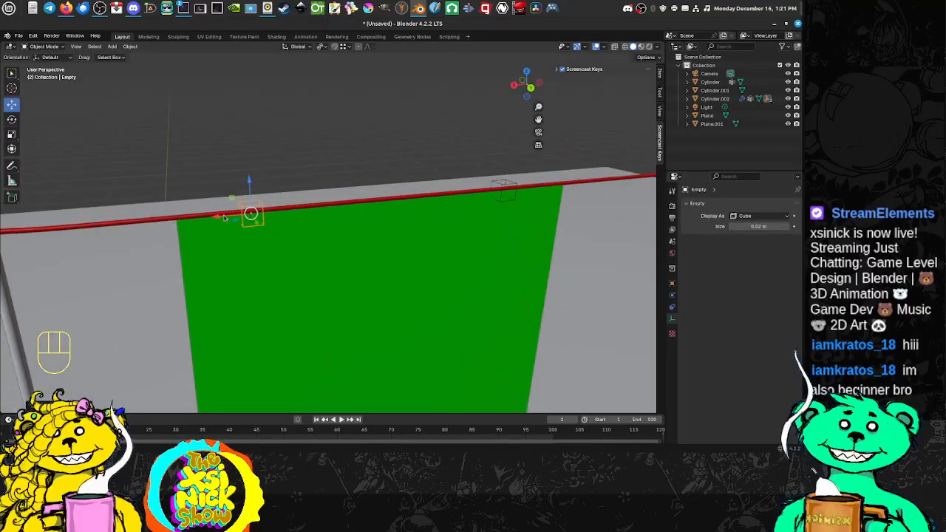
{"action": "left_click_drag", "start_coordinate": [225, 217], "coordinate": [231, 216]}
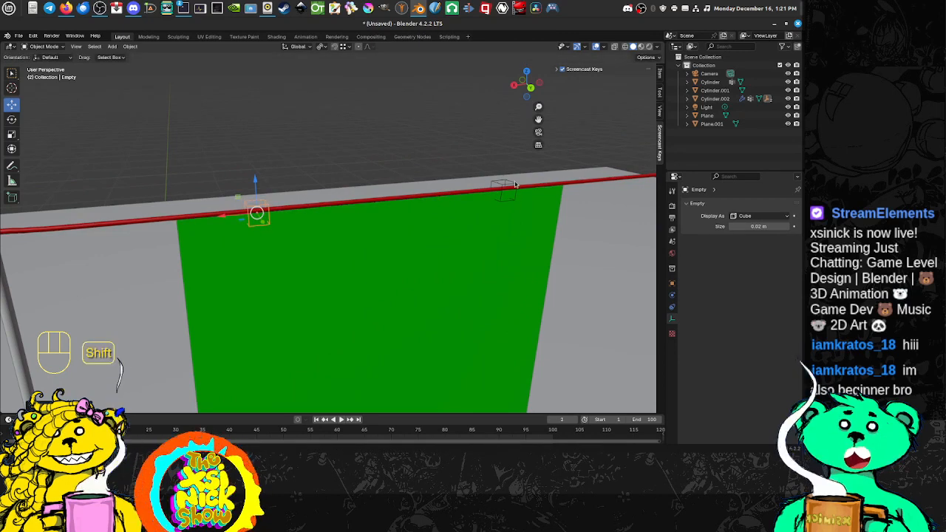
{"action": "middle_click_drag", "start_coordinate": [450, 175], "coordinate": [508, 172], "text": "shift"}
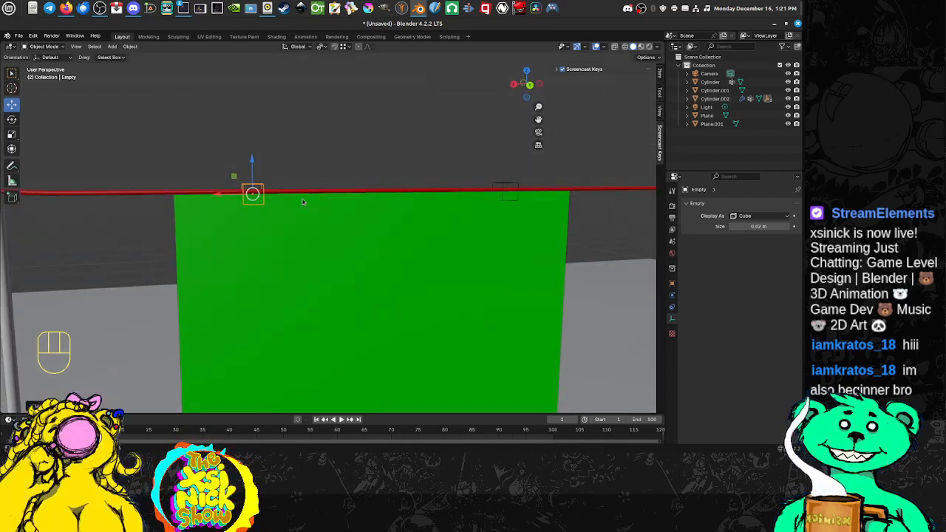
Batch-rename both cube empties on the clothesline, using Set Name with the New method and the name "ClothesPins".
{"action": "key", "text": "F2"}
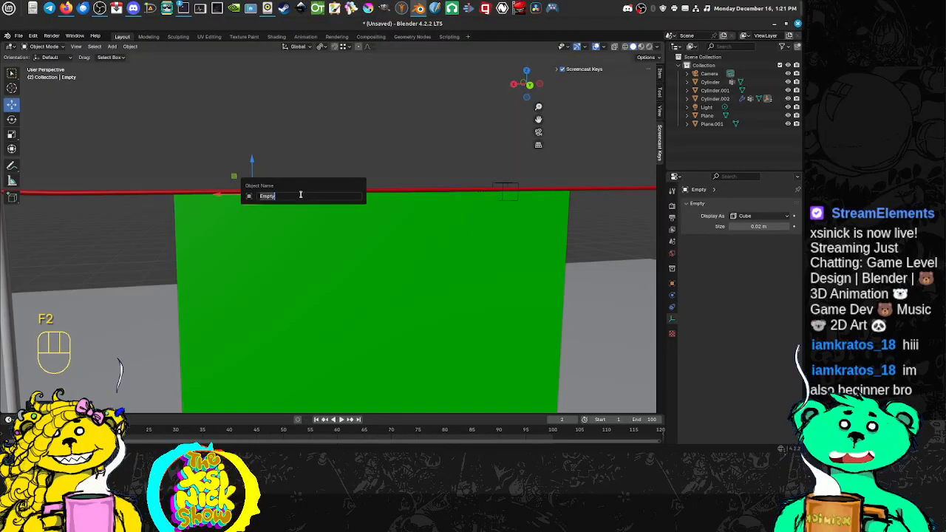
{"action": "key", "text": "Escape"}
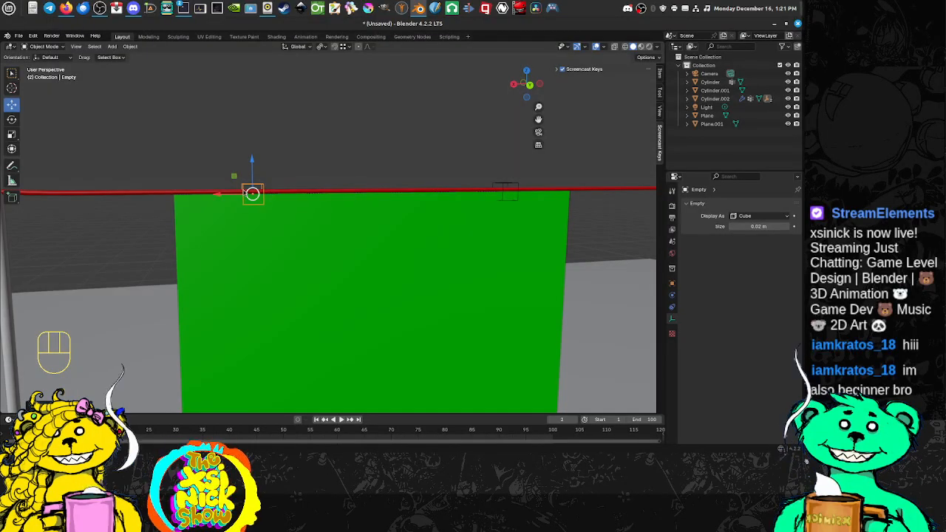
{"action": "left_click", "coordinate": [510, 187], "text": "shift"}
{"action": "middle_click_drag", "start_coordinate": [388, 169], "coordinate": [397, 166]}
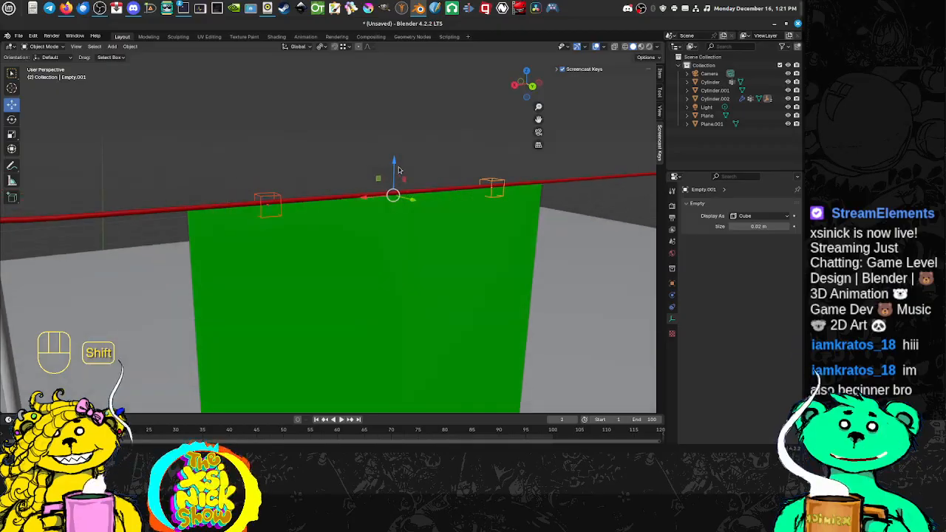
{"action": "key", "text": "ctrl+F2"}
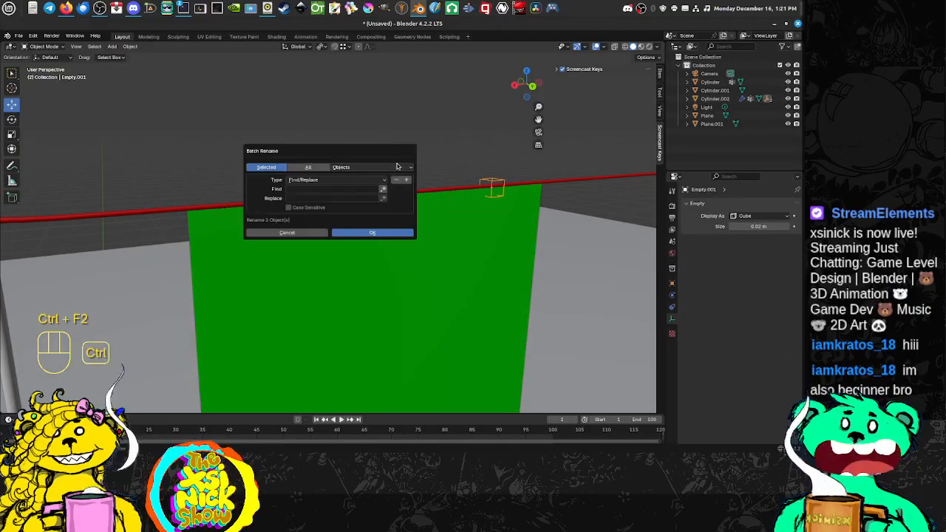
{"action": "left_click", "coordinate": [314, 184]}
{"action": "left_click", "coordinate": [303, 199]}
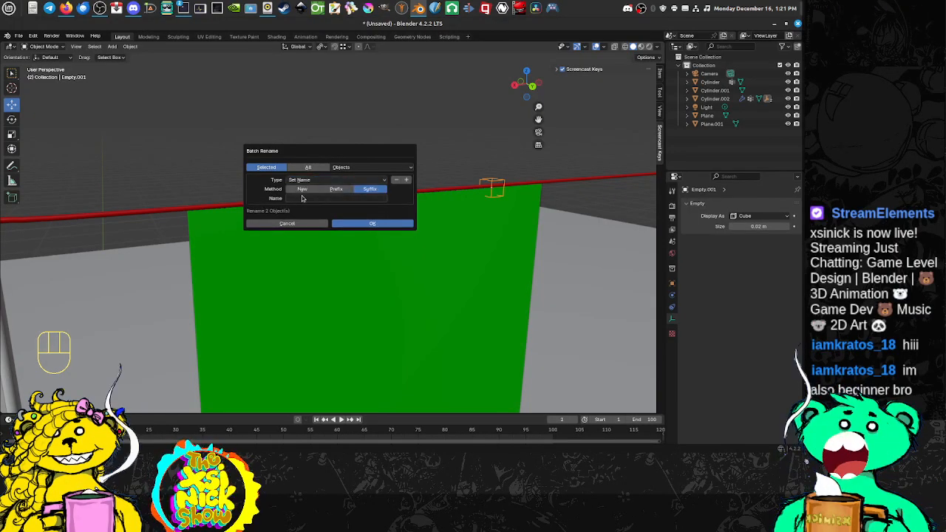
{"action": "left_click", "coordinate": [303, 189]}
{"action": "left_click", "coordinate": [305, 197]}
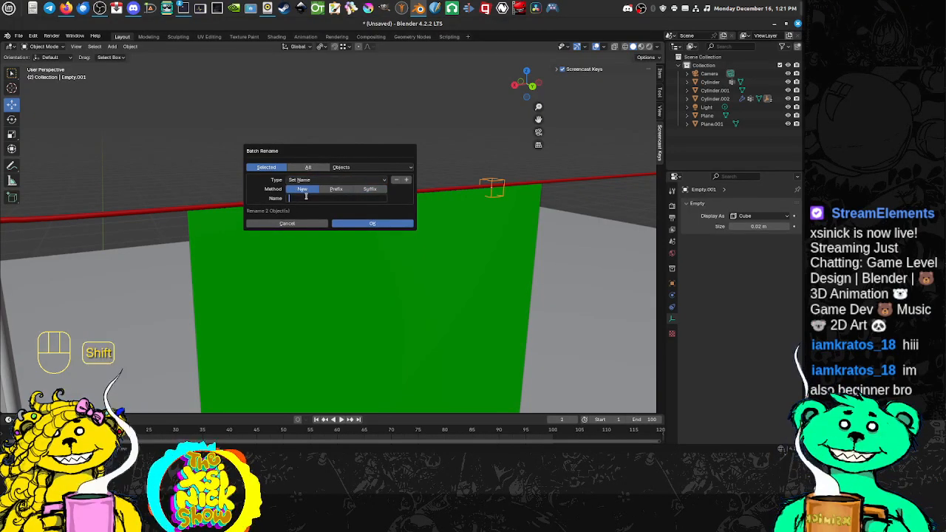
{"action": "type", "text": "Clo"}
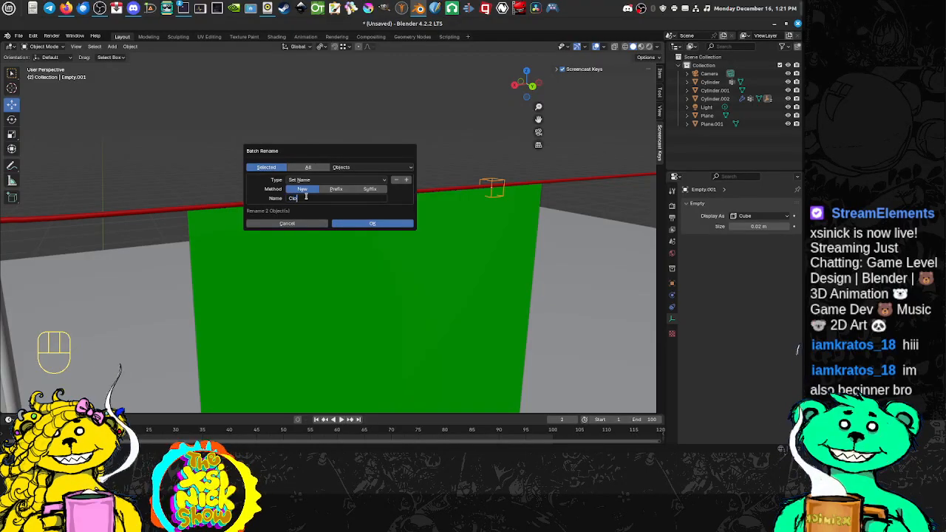
{"action": "type", "text": "thes"}
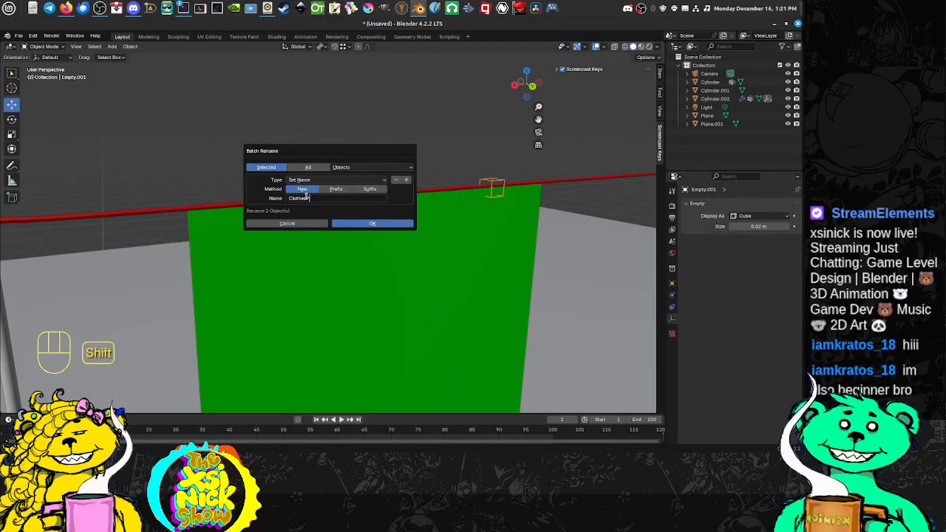
{"action": "type", "text": "Pins"}
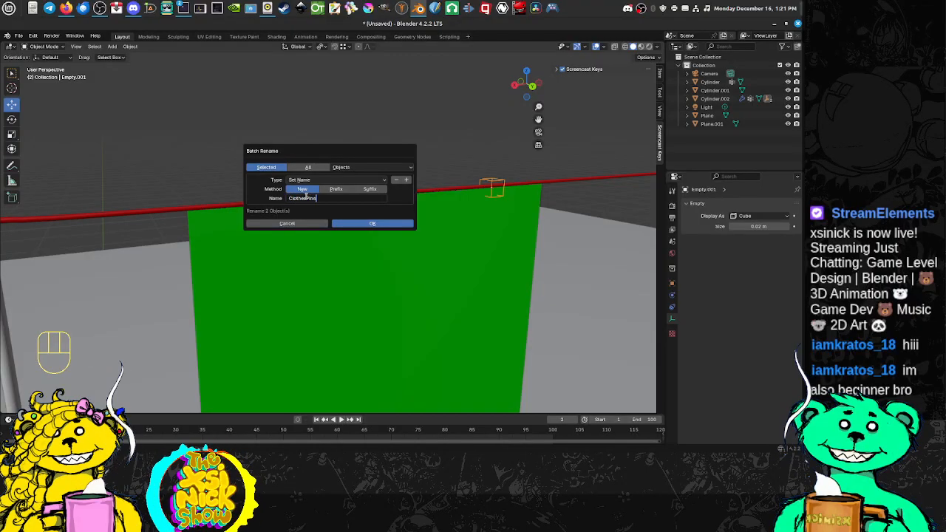
{"action": "left_click", "coordinate": [381, 222]}
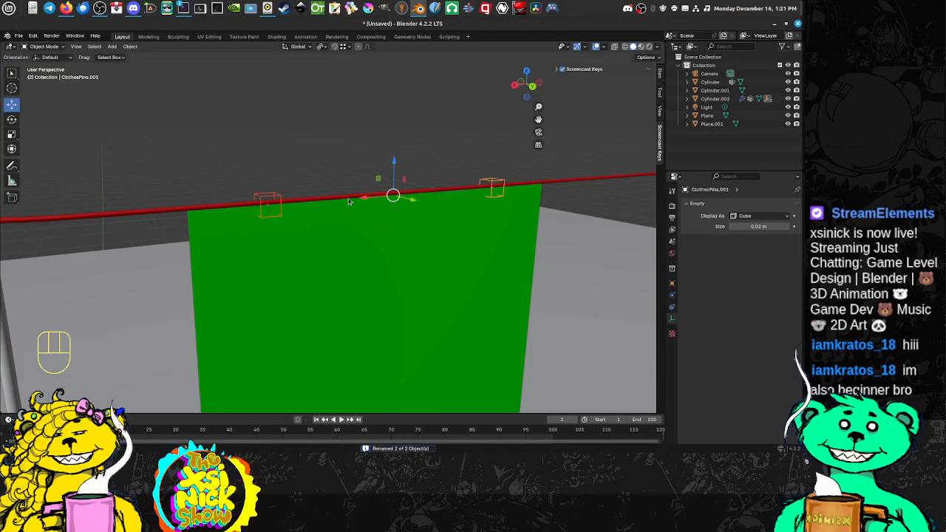
Examine the green cloth's mesh grid in Edit Mode against the positions of the two empties along its upper edge.
{"action": "mouse_move", "coordinate": [421, 222]}
{"action": "middle_mouse_down", "text": "shift"}
{"action": "mouse_move", "coordinate": [414, 227]}
{"action": "mouse_move", "coordinate": [426, 219]}
{"action": "middle_mouse_up", "text": "shift"}
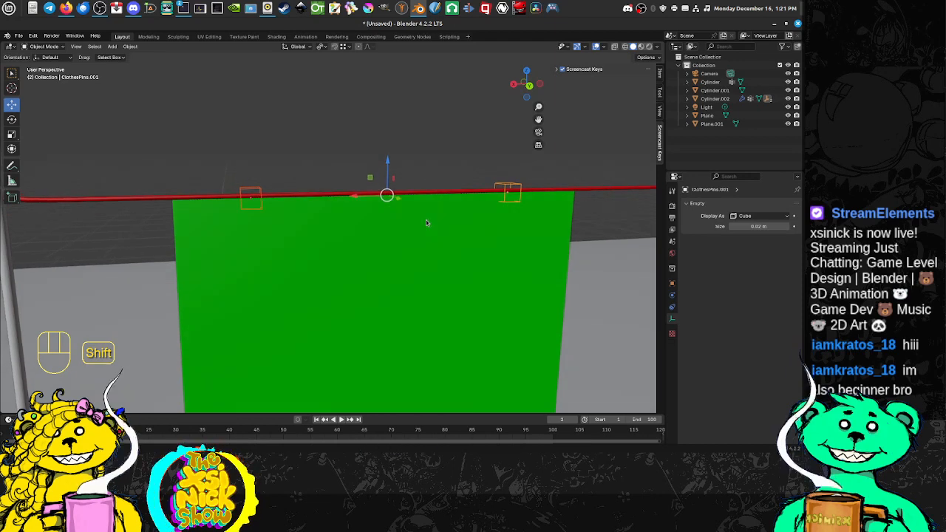
{"action": "left_click", "coordinate": [520, 232]}
{"action": "key", "text": "Tab"}
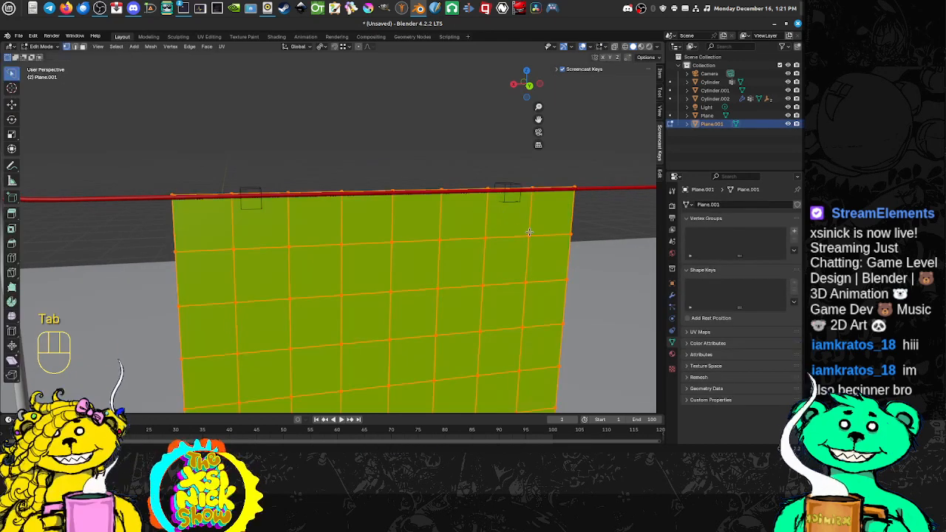
{"action": "middle_click_drag", "start_coordinate": [530, 232], "coordinate": [515, 232]}
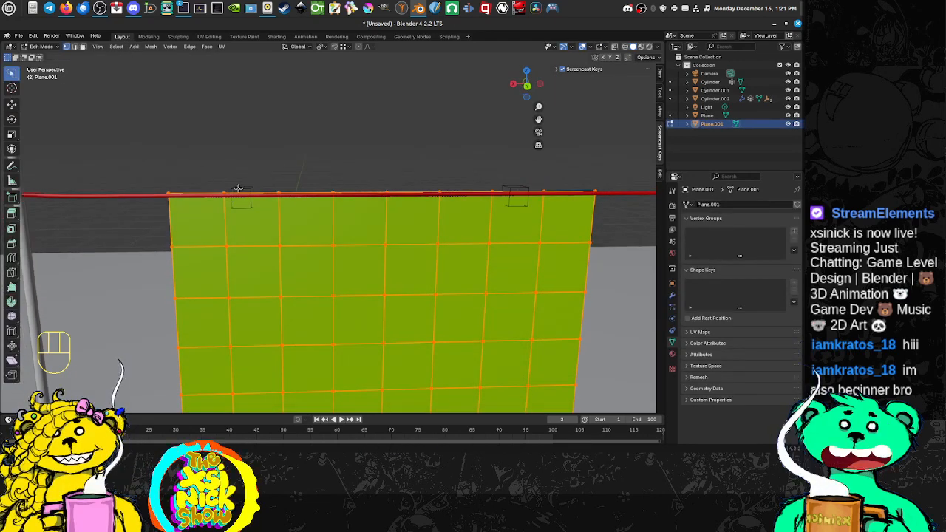
{"action": "key", "text": "Tab"}
{"action": "key", "text": "Tab"}
{"action": "key", "text": "Tab"}
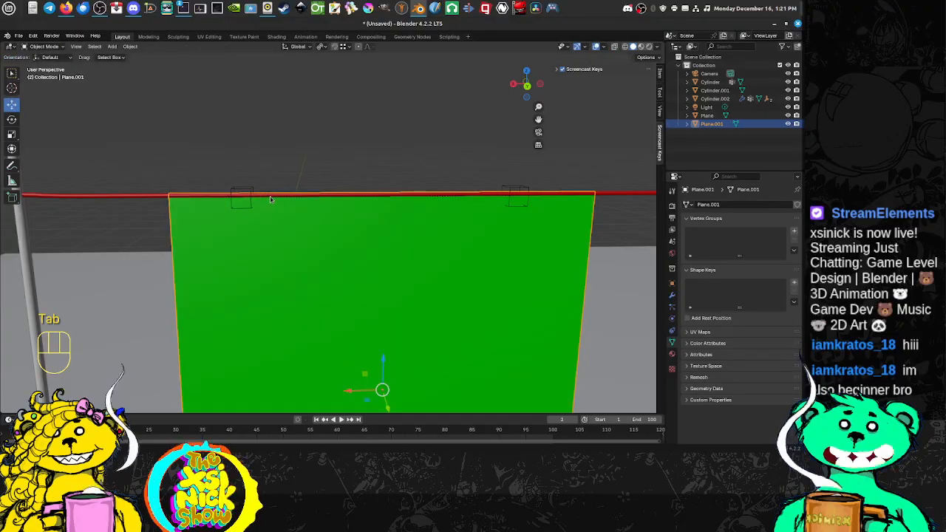
Select the ClothesPins empty nearest the pole and turn on the wireframe overlay for the whole scene.
{"action": "left_click", "coordinate": [244, 196]}
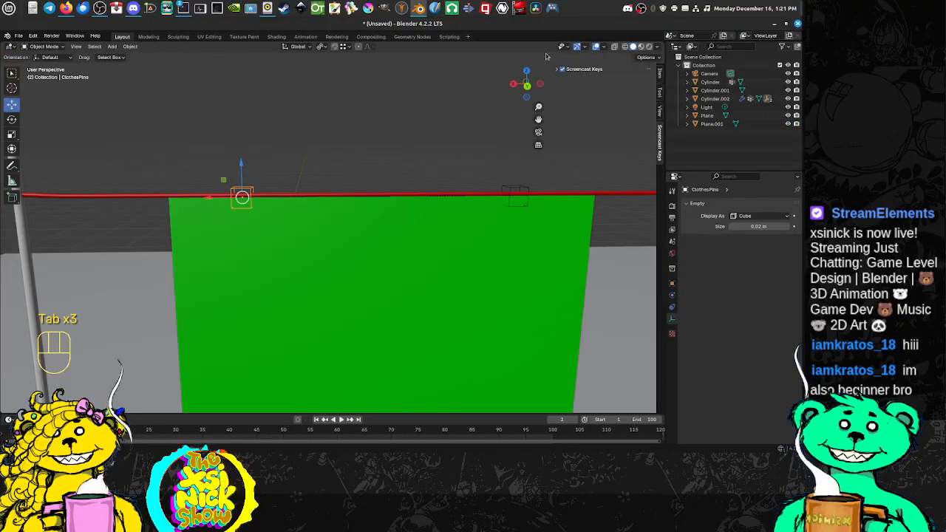
{"action": "left_click", "coordinate": [608, 48]}
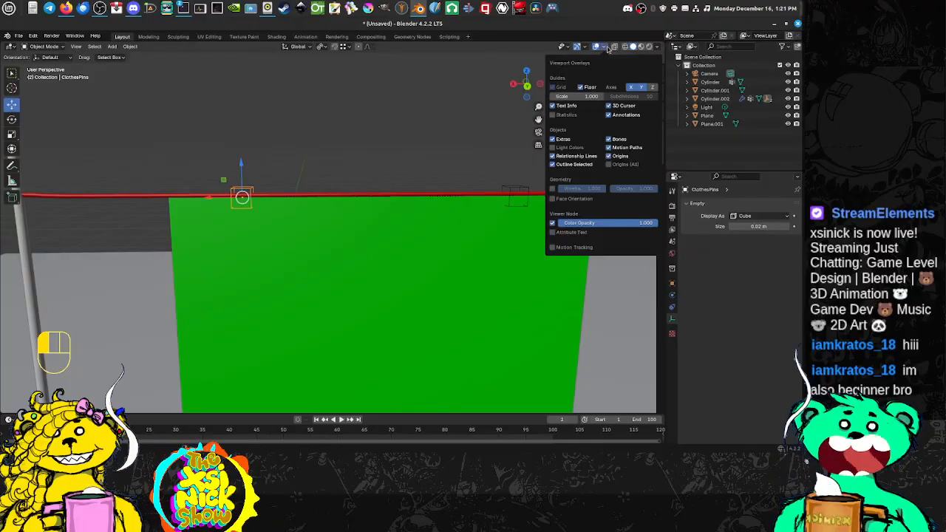
{"action": "left_click", "coordinate": [553, 193]}
{"action": "middle_click_drag", "start_coordinate": [288, 164], "coordinate": [299, 160], "text": "shift"}
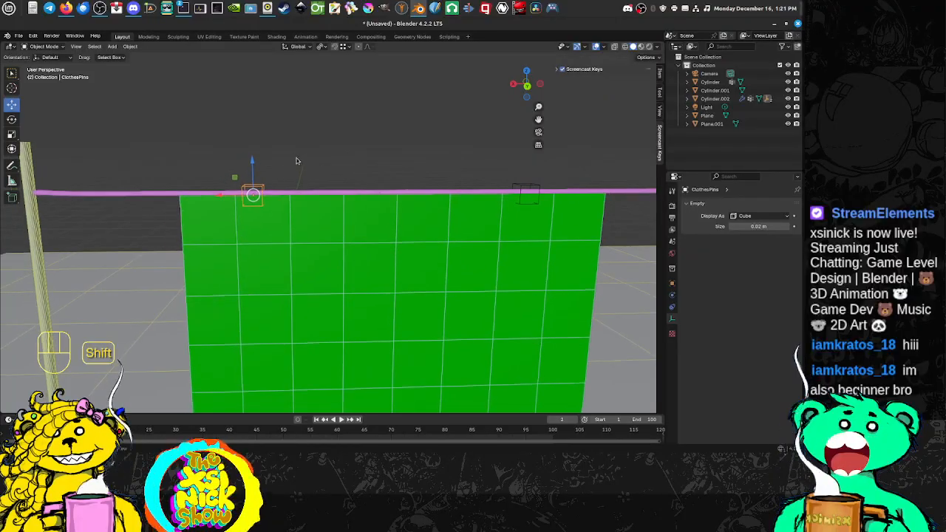
Move both ClothesPins empties inward along the X axis, onto the second interior grid line from each upper corner of the green cloth.
{"action": "middle_click_drag", "start_coordinate": [256, 185], "coordinate": [268, 187]}
{"action": "left_click_drag", "start_coordinate": [227, 198], "coordinate": [264, 197]}
{"action": "middle_click_drag", "start_coordinate": [521, 197], "coordinate": [445, 206], "text": "shift"}
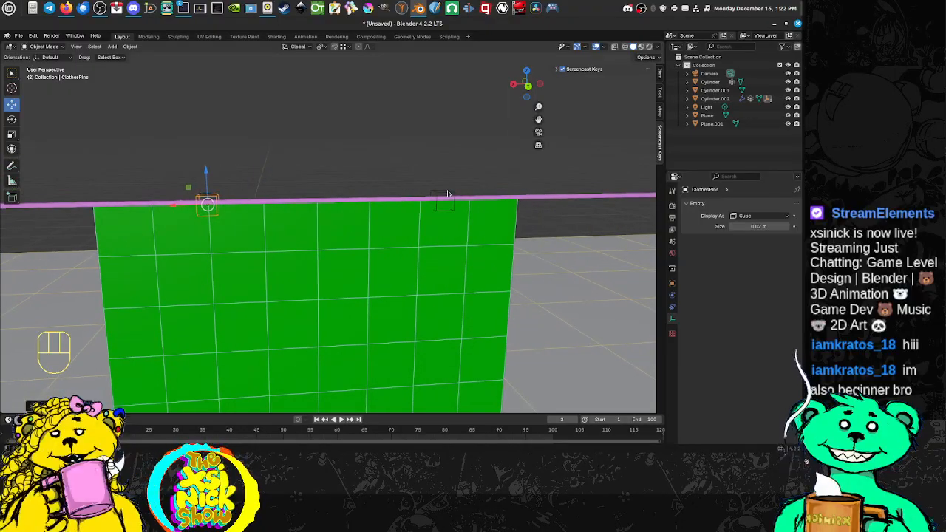
{"action": "left_click", "coordinate": [447, 196]}
{"action": "left_click_drag", "start_coordinate": [421, 203], "coordinate": [398, 203]}
{"action": "middle_click_drag", "start_coordinate": [243, 213], "coordinate": [273, 196], "text": "shift"}
In the clothesline's Edit Mode with wireframe shading, box-select the line's vertices inside the ClothesPins empty nearest the pole.
{"action": "left_click", "coordinate": [311, 202]}
{"action": "key", "text": "Tab"}
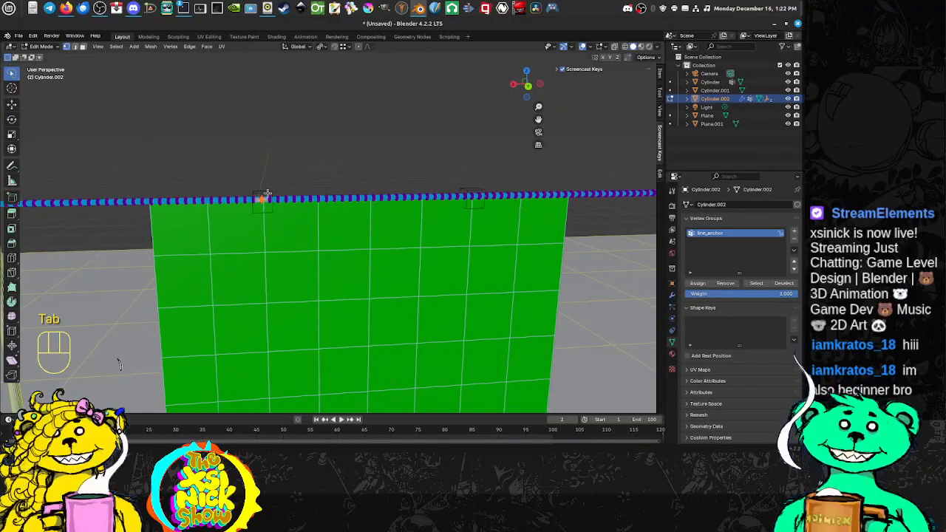
{"action": "key", "text": "z"}
{"action": "left_click", "coordinate": [262, 181]}
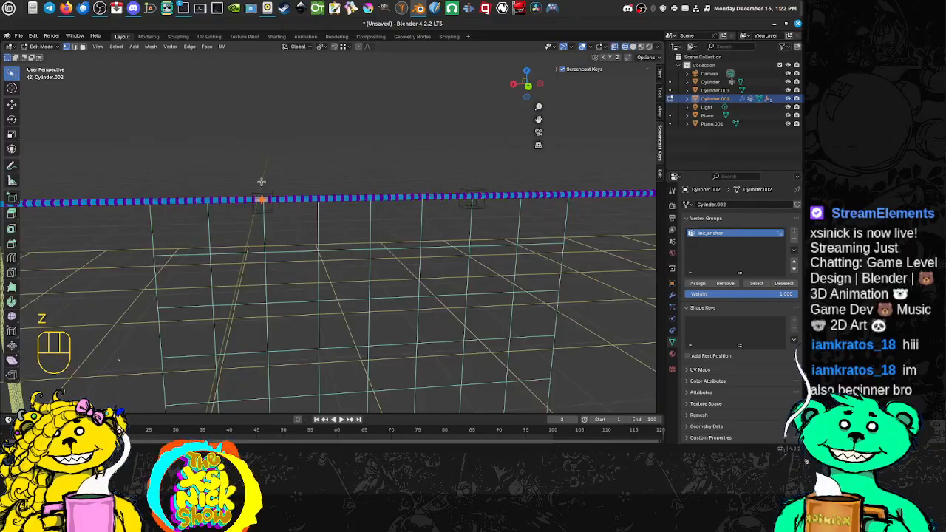
{"action": "left_click", "coordinate": [263, 204]}
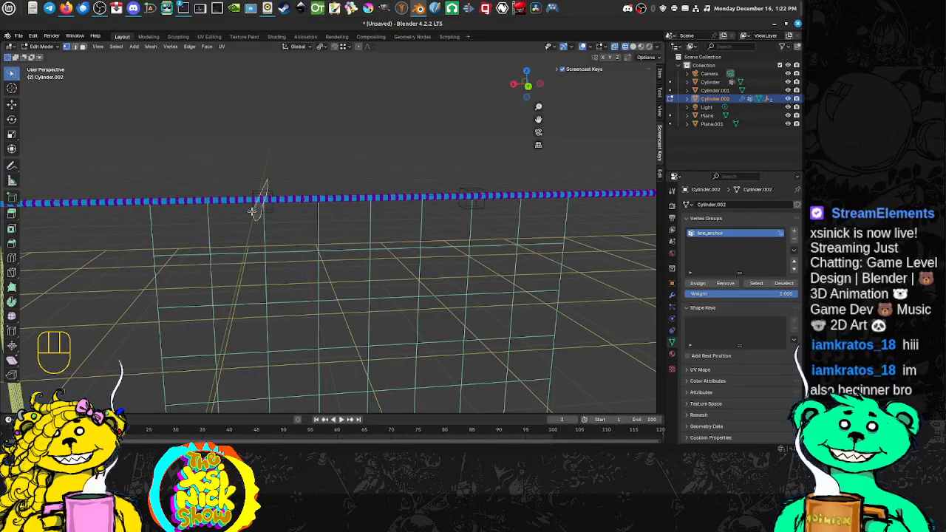
{"action": "left_click", "coordinate": [261, 200]}
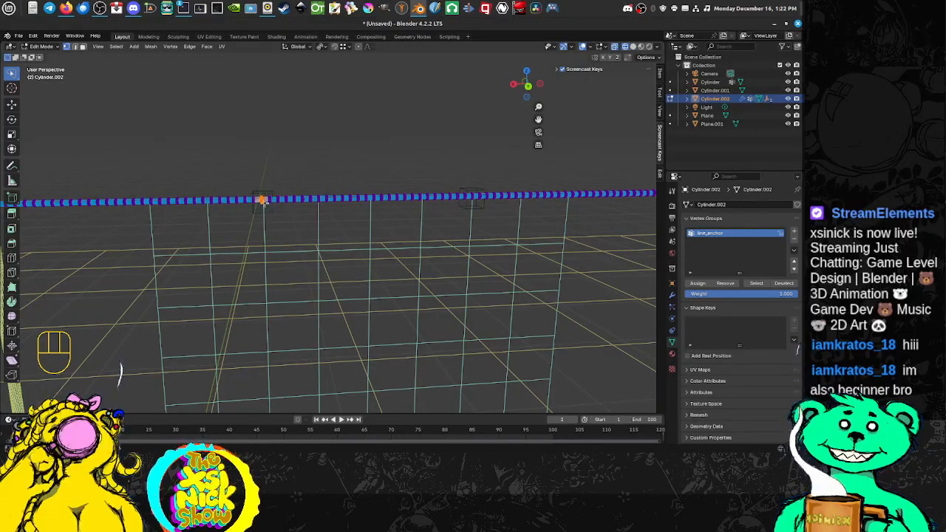
{"action": "key", "text": "b"}
{"action": "key", "text": "b"}
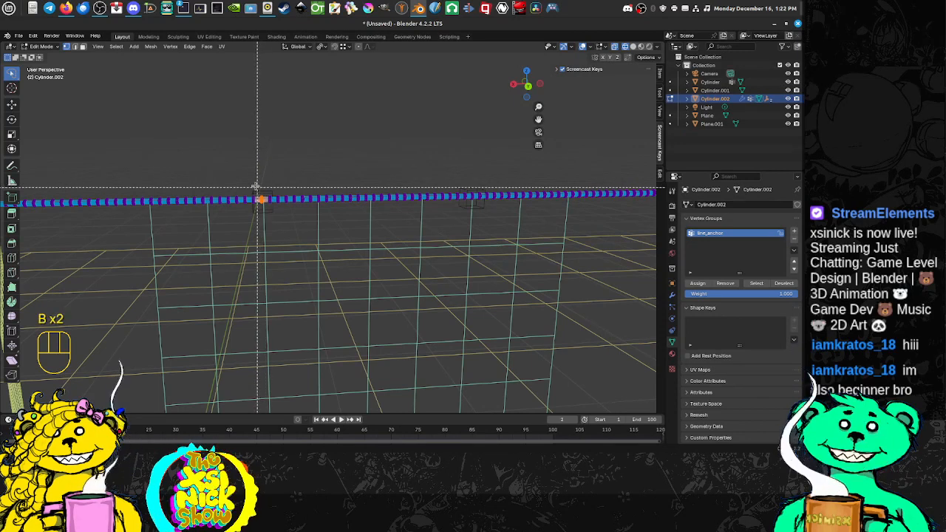
{"action": "left_click_drag", "start_coordinate": [257, 185], "coordinate": [265, 213]}
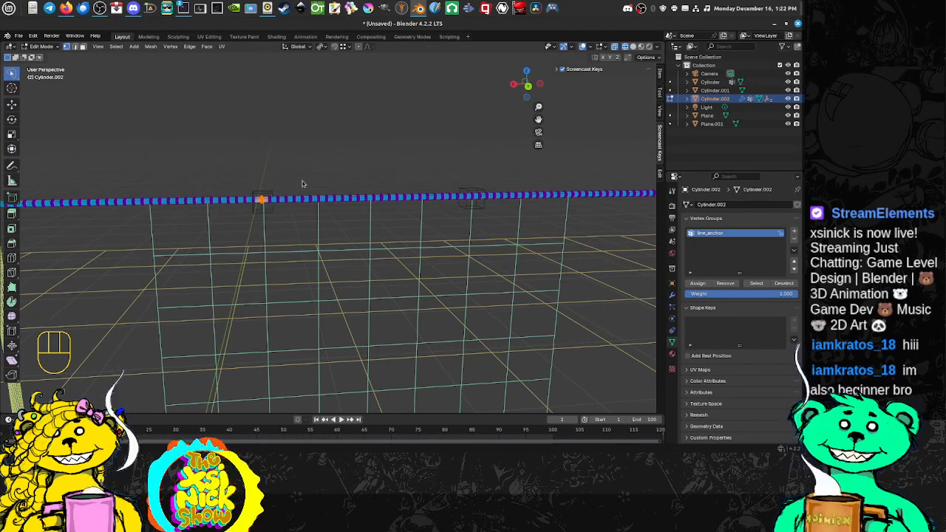
Rewind the timeline to frame 0 and return the clothesline to Object Mode with solid viewport shading.
{"action": "key", "text": "Tab"}
{"action": "middle_click_drag", "start_coordinate": [297, 198], "coordinate": [302, 194], "text": "shift"}
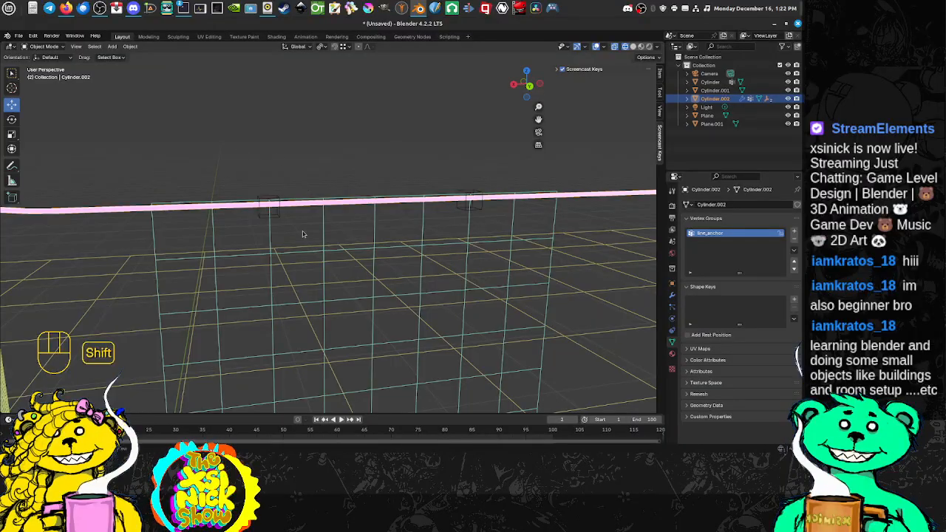
{"action": "middle_click_drag", "start_coordinate": [304, 234], "coordinate": [288, 217], "text": "shift"}
{"action": "key", "text": "Tab"}
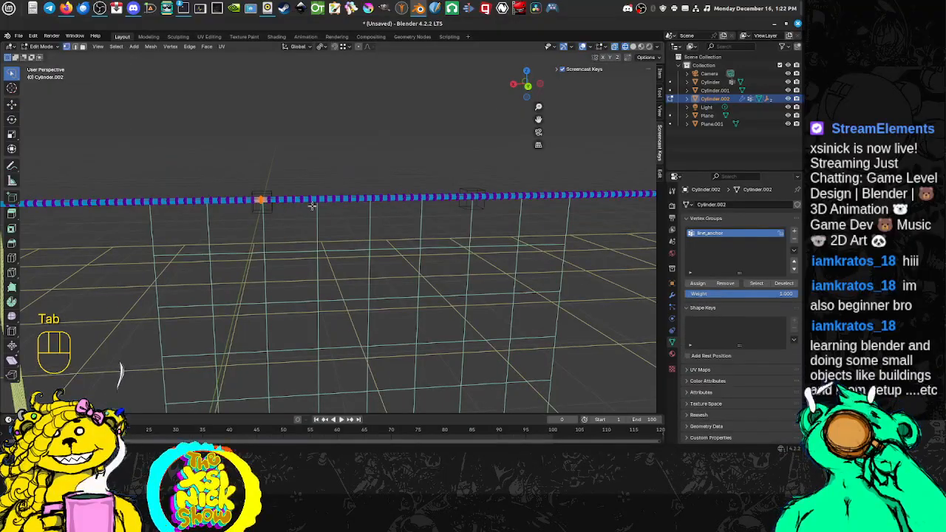
{"action": "left_click", "coordinate": [632, 46]}
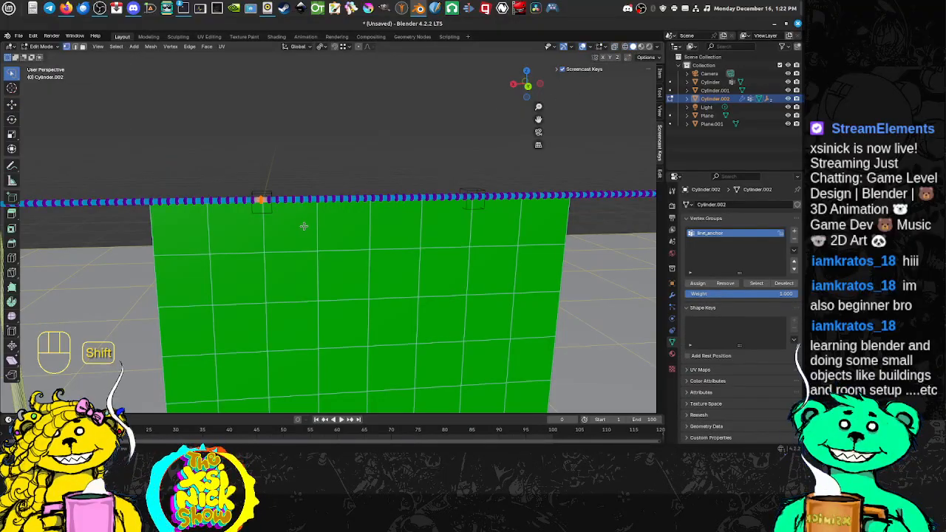
{"action": "middle_click_drag", "start_coordinate": [326, 210], "coordinate": [314, 228]}
{"action": "middle_click_drag", "start_coordinate": [380, 209], "coordinate": [297, 214]}
{"action": "key", "text": "Tab"}
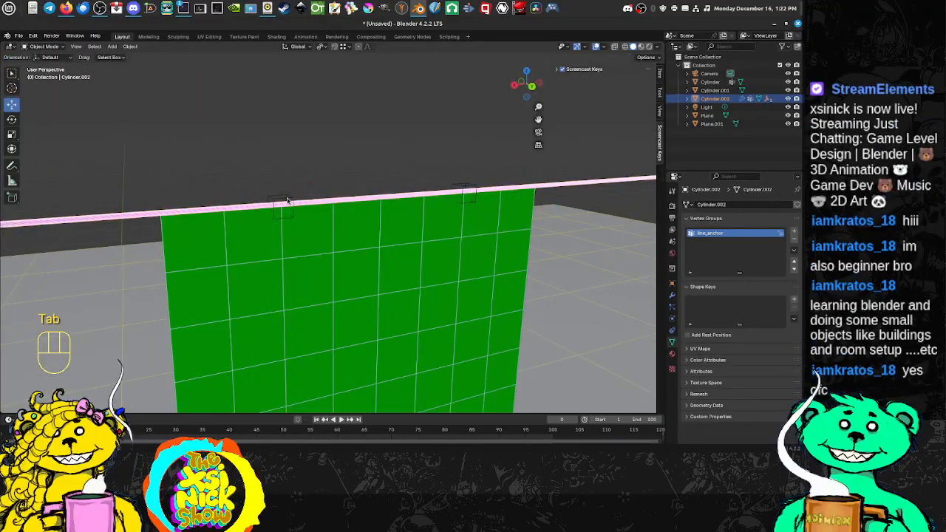
Examine the constraint, physics and object Relations settings of the ClothesPins empty nearest the pole to check its parenting.
{"action": "left_click", "coordinate": [287, 203]}
{"action": "key", "text": "shift"}
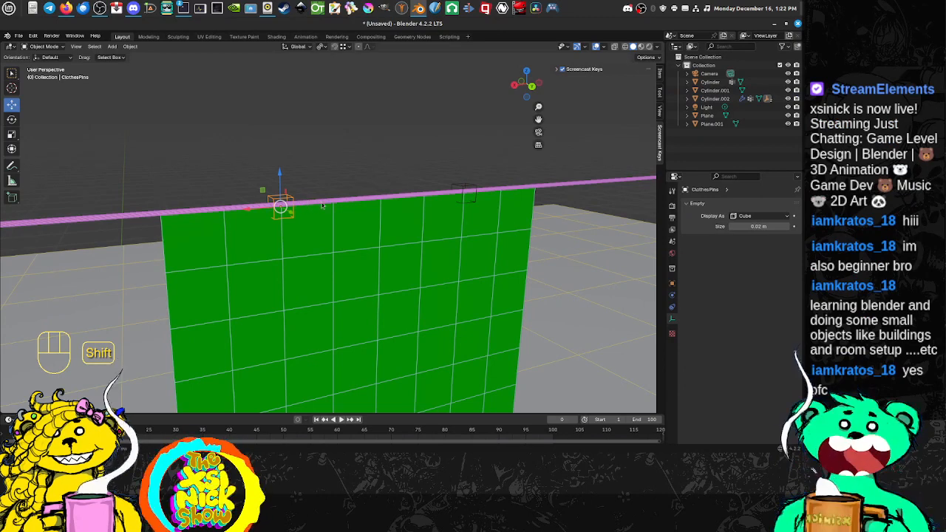
{"action": "left_click", "coordinate": [316, 202], "text": "shift"}
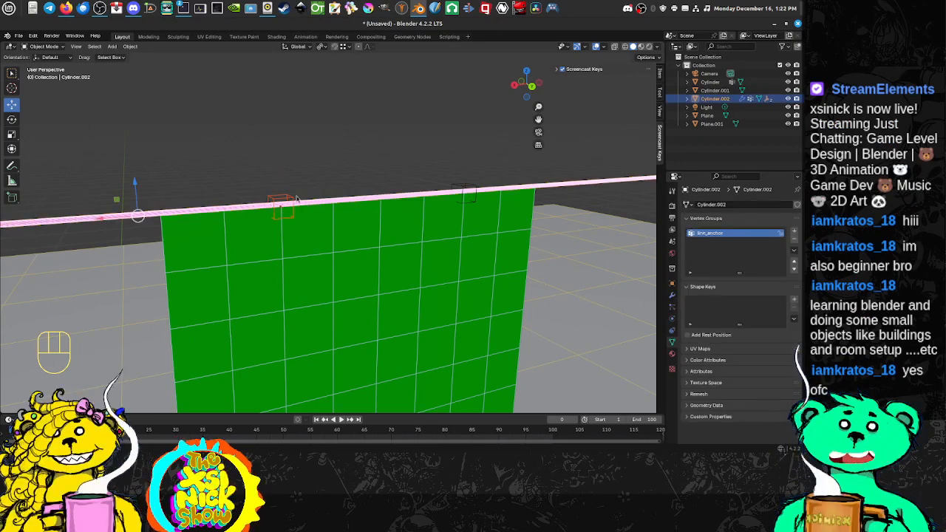
{"action": "left_click", "coordinate": [289, 200]}
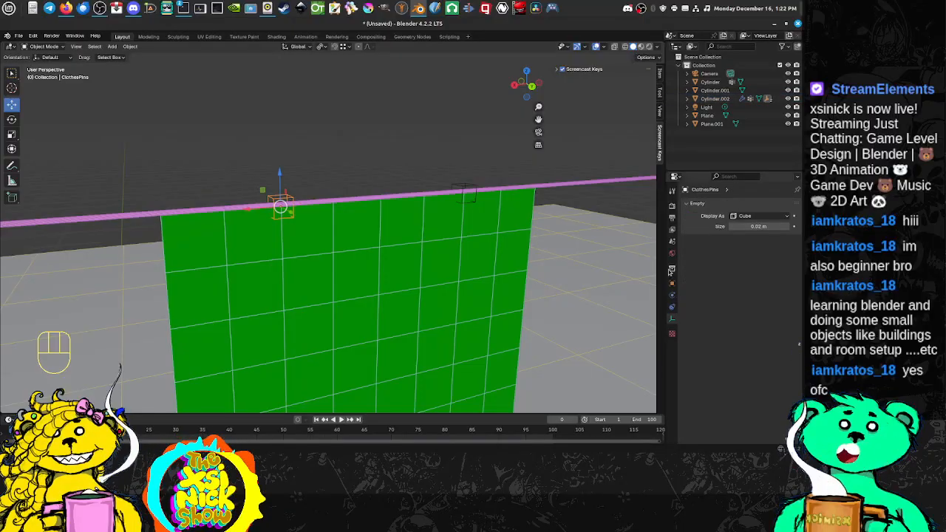
{"action": "left_click", "coordinate": [672, 306]}
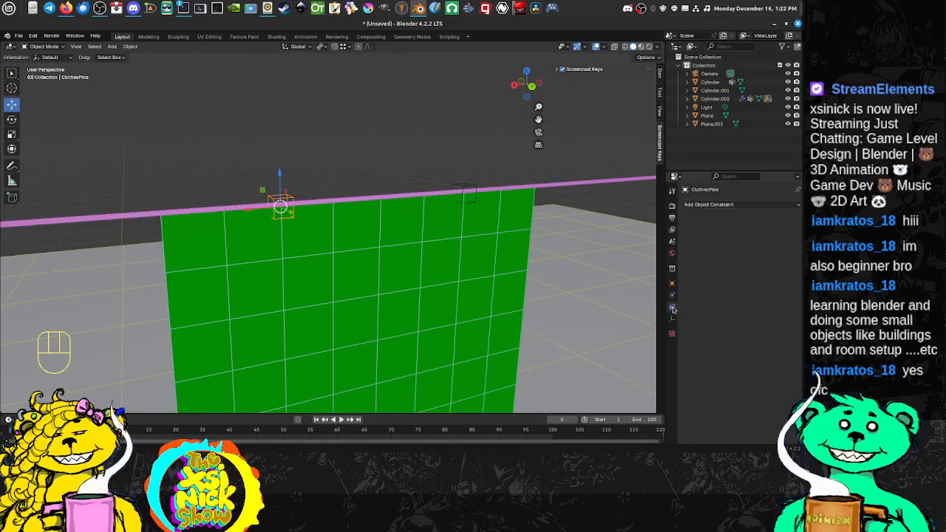
{"action": "left_click", "coordinate": [672, 298]}
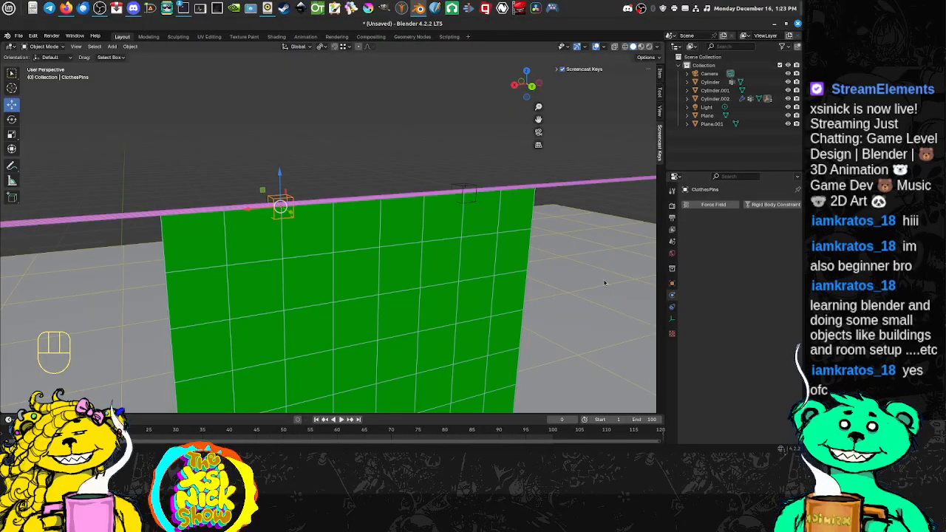
{"action": "left_click", "coordinate": [672, 287]}
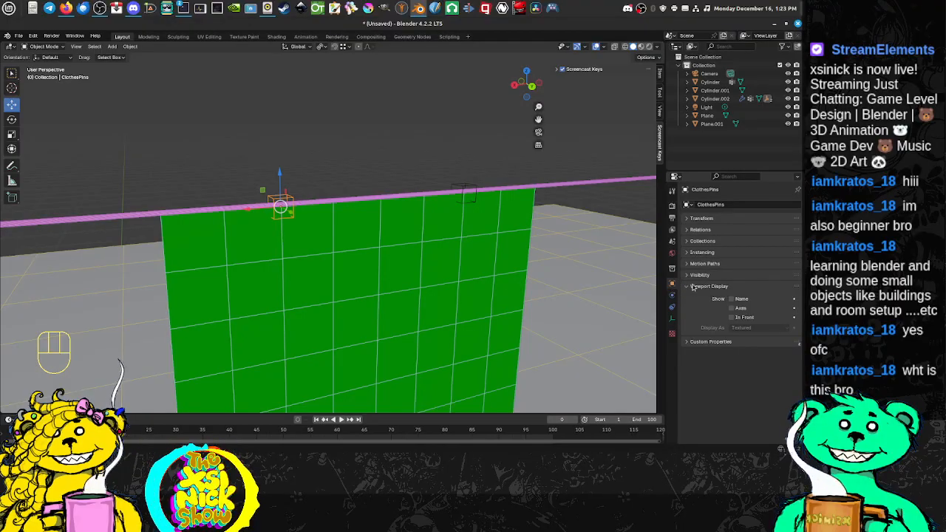
{"action": "left_click", "coordinate": [689, 286]}
{"action": "left_click", "coordinate": [694, 230]}
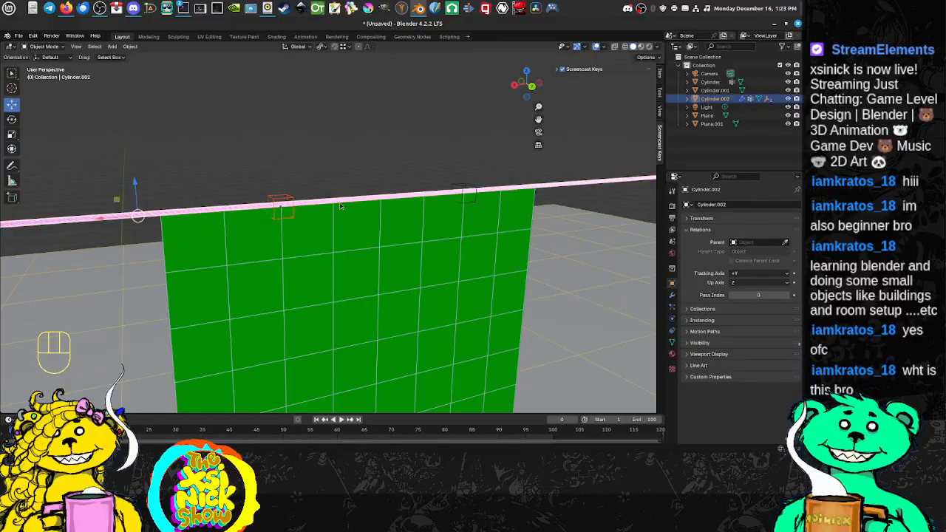
Clear the clothesline as parent of both ClothesPins empties in their object Relations settings.
{"action": "left_click", "coordinate": [278, 204], "text": "shift"}
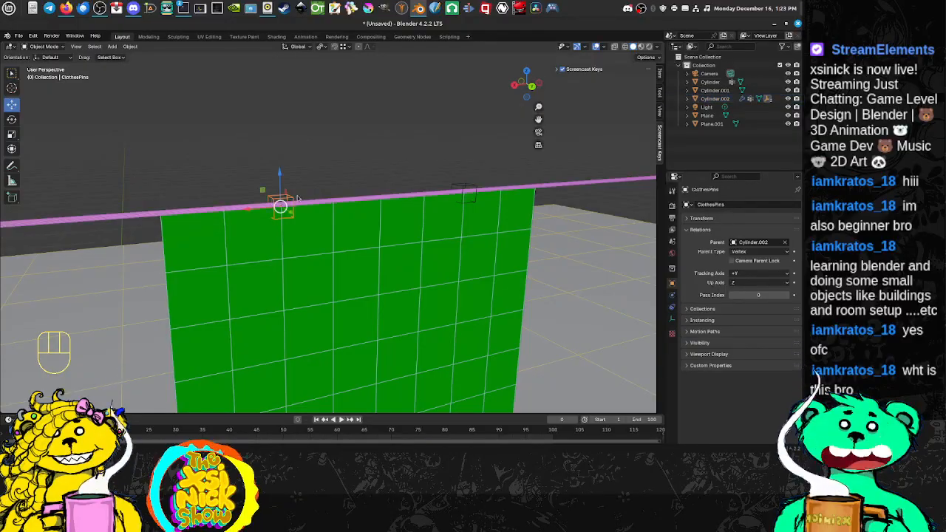
{"action": "left_click", "coordinate": [785, 241]}
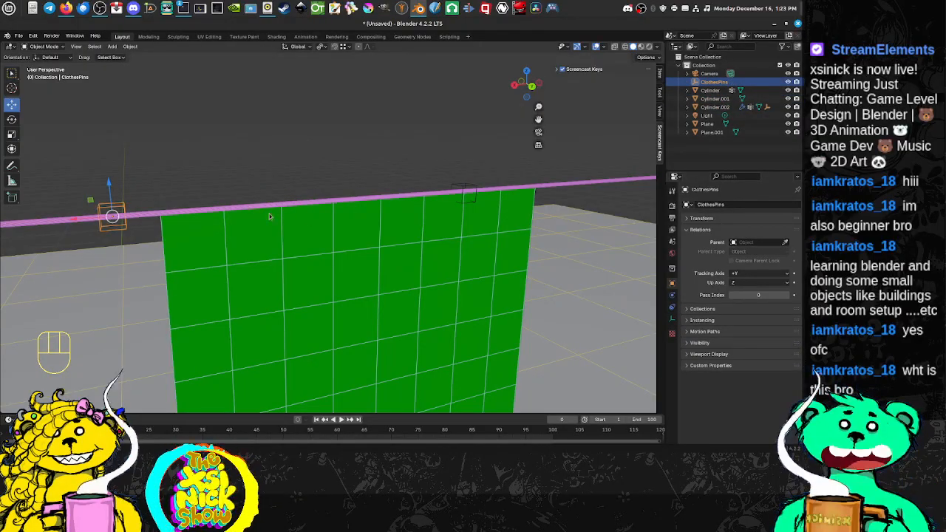
{"action": "middle_click_drag", "start_coordinate": [351, 219], "coordinate": [324, 220]}
{"action": "left_click", "coordinate": [470, 194]}
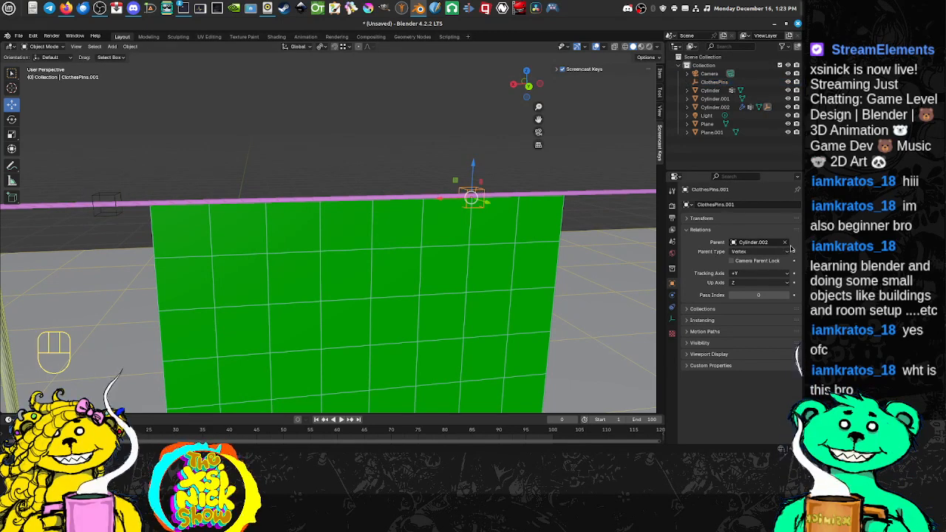
{"action": "left_click", "coordinate": [786, 242]}
Move both ClothesPins empties together along the X axis onto the second interior grid line from each upper corner of the green cloth.
{"action": "left_click", "coordinate": [115, 192]}
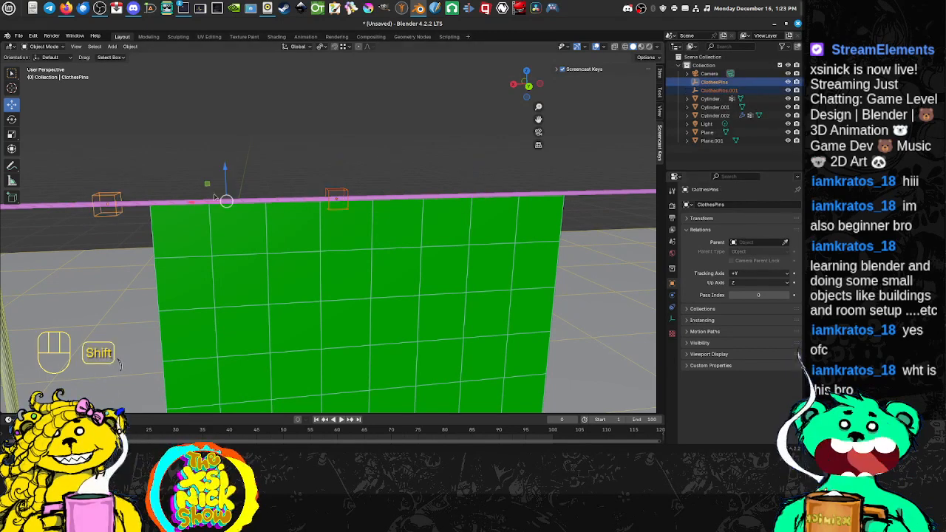
{"action": "key", "text": "g"}
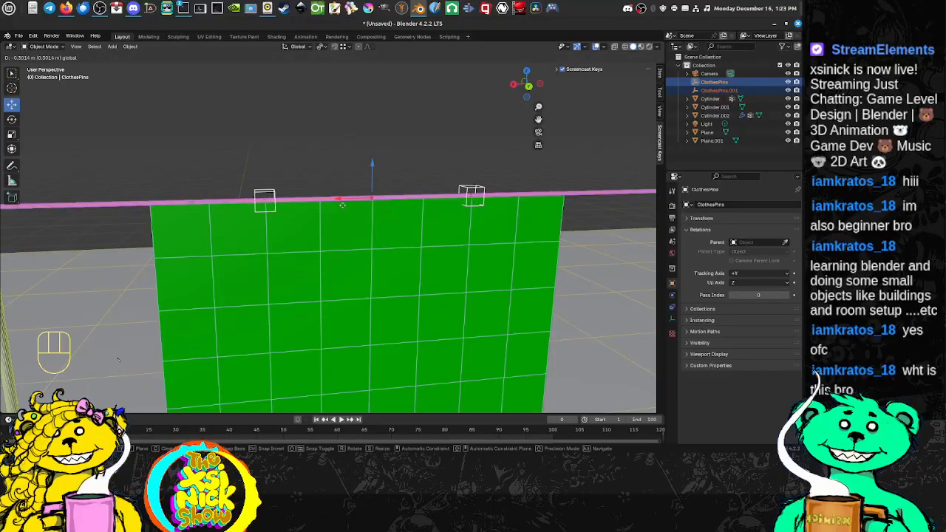
{"action": "left_click", "coordinate": [522, 224], "text": "shift"}
{"action": "mouse_move", "coordinate": [523, 225]}
{"action": "middle_mouse_down"}
{"action": "mouse_move", "coordinate": [499, 217]}
{"action": "mouse_move", "coordinate": [525, 223]}
{"action": "middle_mouse_up"}
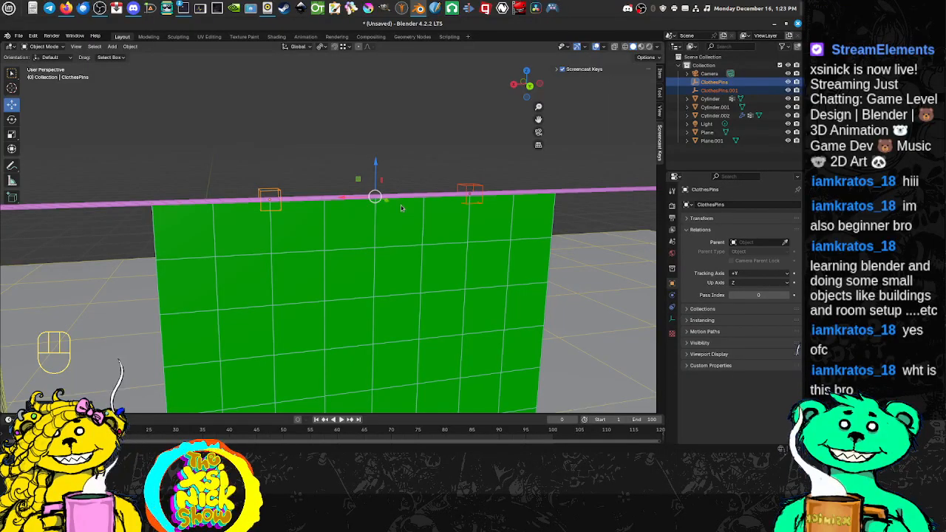
Examine the alignment of the two ClothesPins empties with the clothesline and the green cloth from several angles.
{"action": "mouse_move", "coordinate": [401, 209]}
{"action": "middle_mouse_down"}
{"action": "mouse_move", "coordinate": [374, 178]}
{"action": "mouse_move", "coordinate": [415, 218]}
{"action": "middle_mouse_up"}
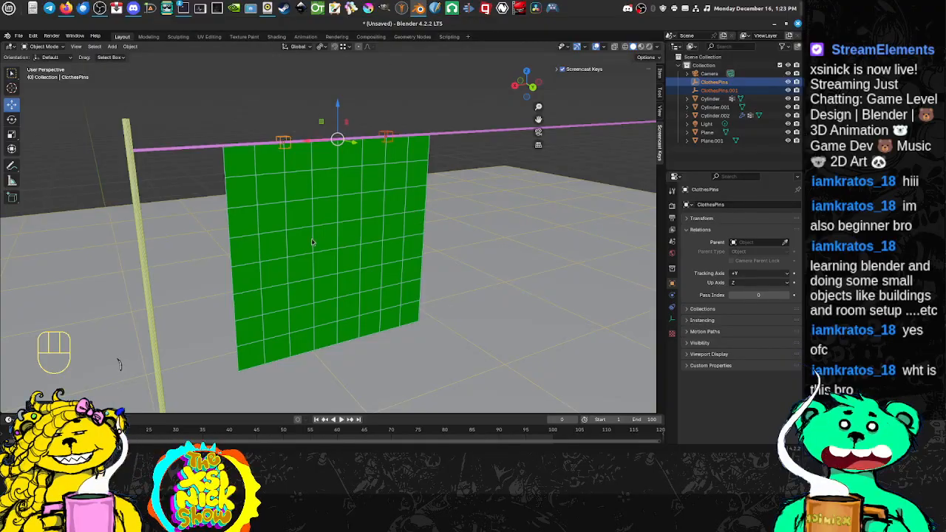
{"action": "middle_click_drag", "start_coordinate": [363, 253], "coordinate": [531, 270]}
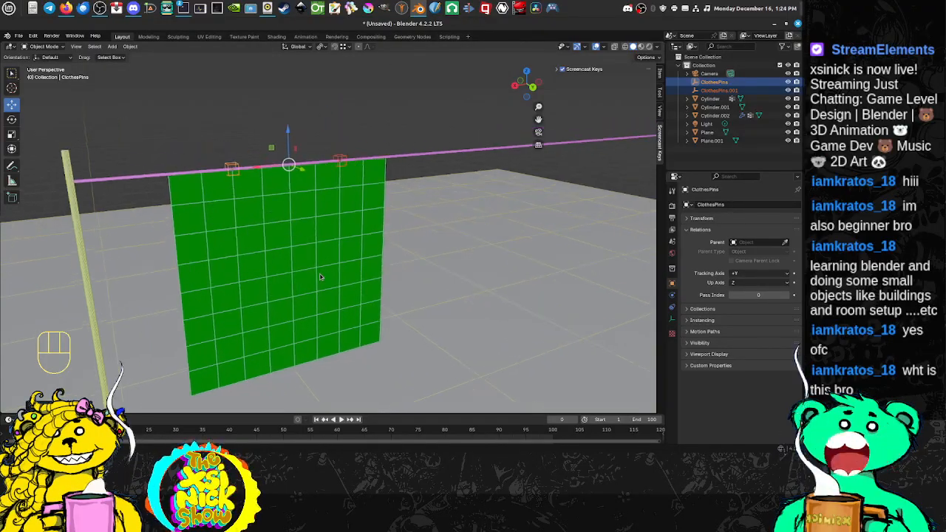
{"action": "middle_click_drag", "start_coordinate": [262, 245], "coordinate": [279, 227]}
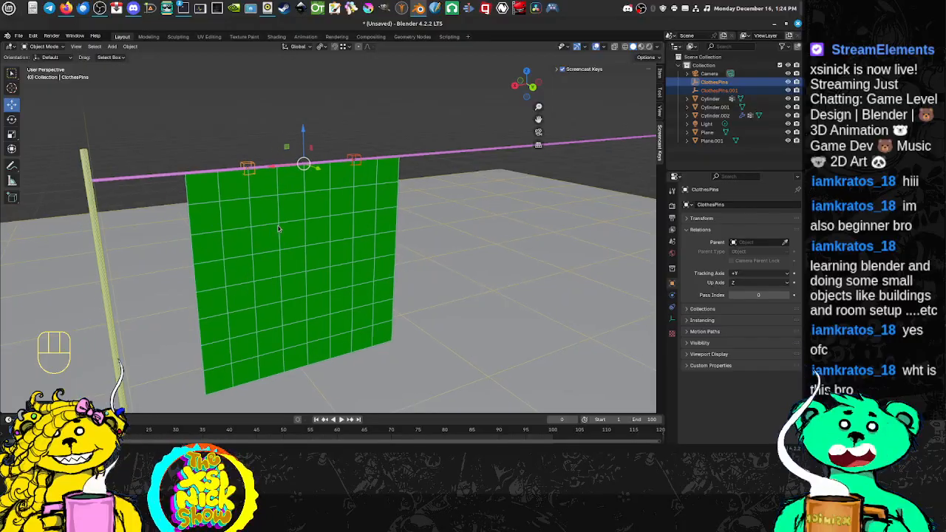
{"action": "scroll", "coordinate": [279, 226], "scroll_direction": "up", "scroll_amount": 4}
{"action": "scroll", "coordinate": [273, 222], "scroll_direction": "down", "scroll_amount": 4}
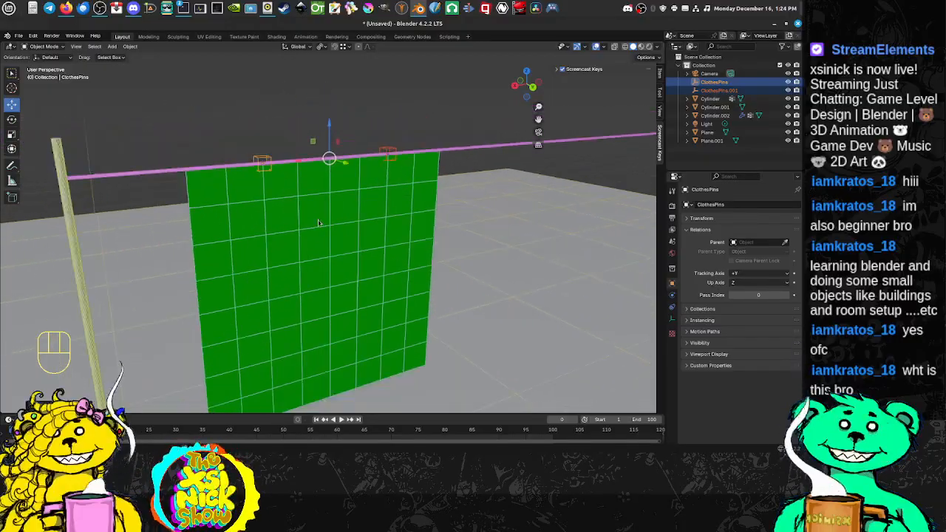
{"action": "mouse_move", "coordinate": [292, 228]}
{"action": "middle_mouse_down", "text": "shift"}
{"action": "mouse_move", "coordinate": [266, 220]}
{"action": "mouse_move", "coordinate": [296, 215]}
{"action": "mouse_move", "coordinate": [280, 215]}
{"action": "middle_mouse_up", "text": "shift"}
{"action": "left_click", "coordinate": [285, 215]}
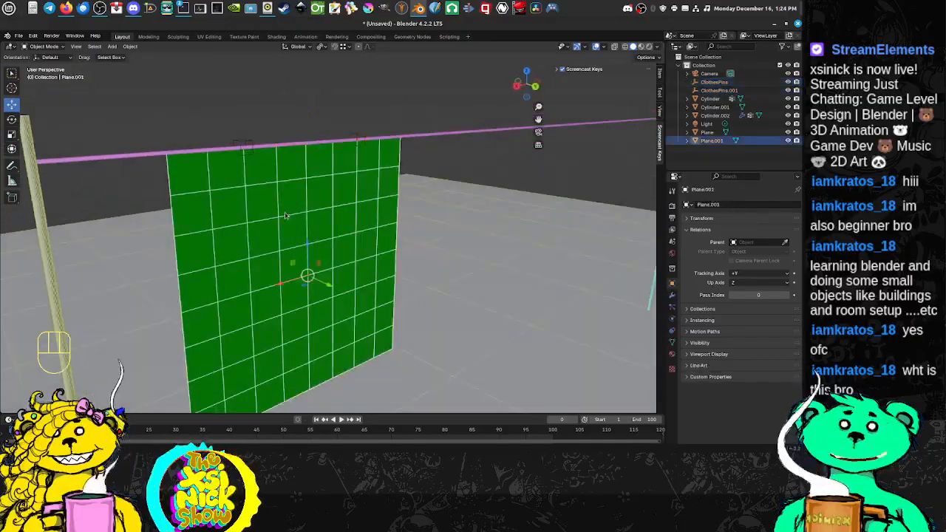
{"action": "middle_click_drag", "start_coordinate": [294, 256], "coordinate": [268, 152]}
{"action": "left_click", "coordinate": [161, 164]}
{"action": "left_click", "coordinate": [135, 153]}
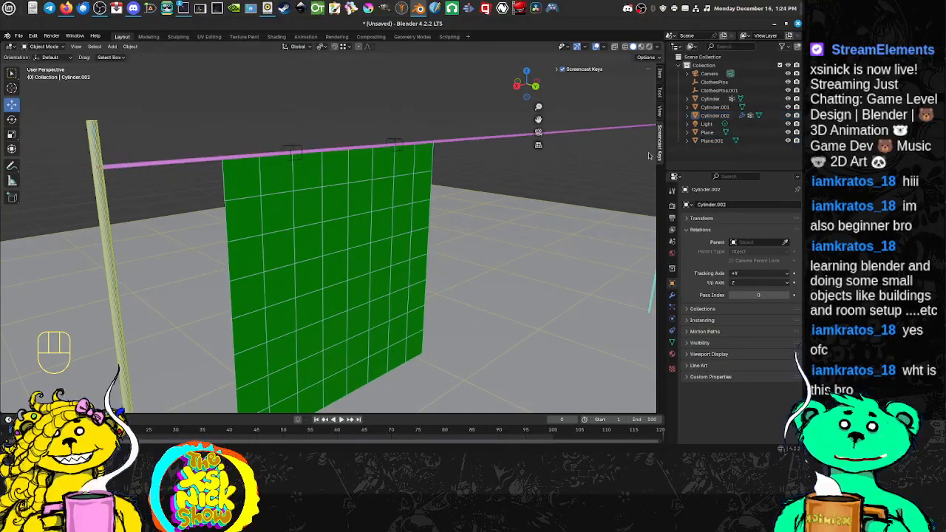
{"action": "middle_click_drag", "start_coordinate": [404, 229], "coordinate": [426, 185], "text": "shift"}
{"action": "scroll", "coordinate": [129, 131], "scroll_direction": "down", "scroll_amount": 3}
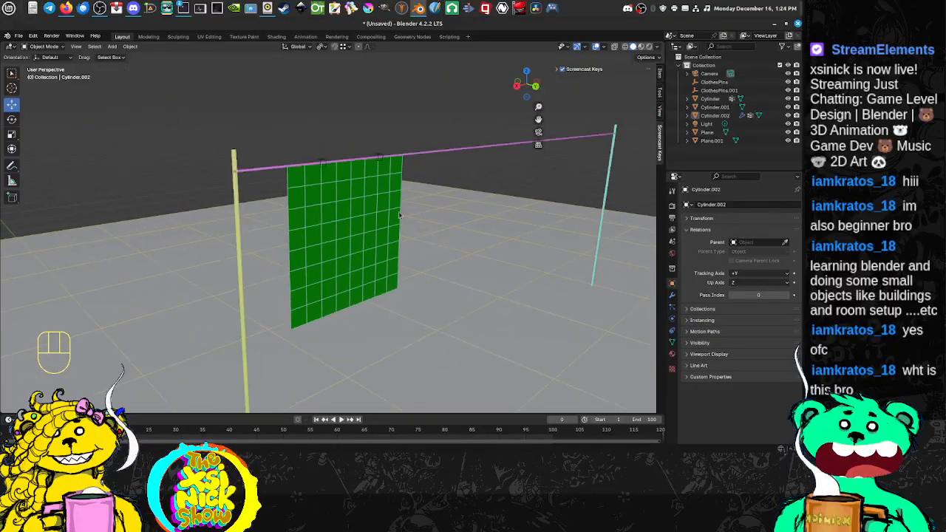
{"action": "middle_click_drag", "start_coordinate": [399, 216], "coordinate": [427, 205]}
{"action": "scroll", "coordinate": [518, 207], "scroll_direction": "up", "scroll_amount": 5}
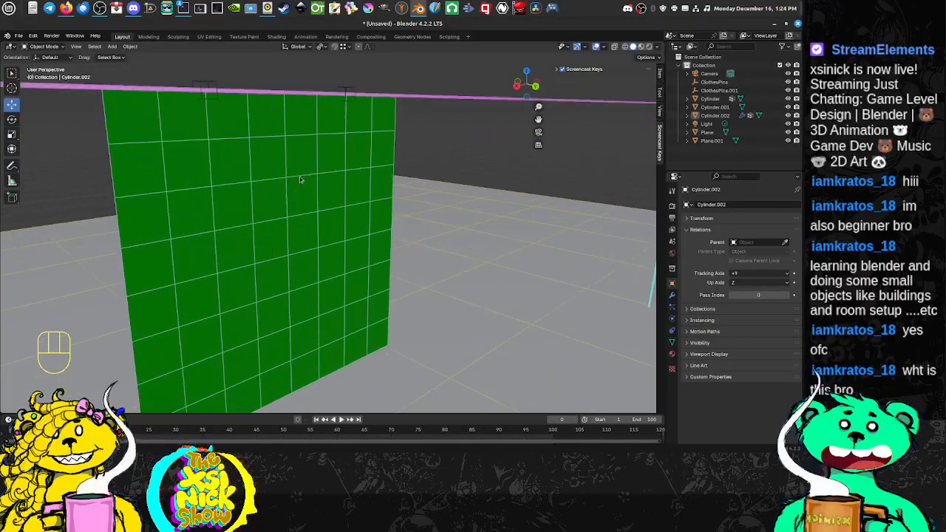
{"action": "middle_click_drag", "start_coordinate": [244, 218], "coordinate": [400, 207], "text": "shift"}
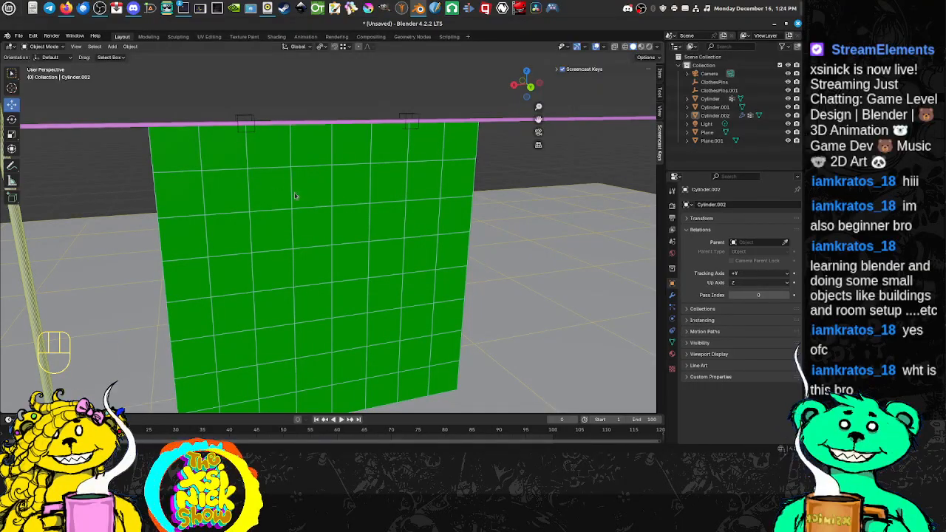
{"action": "middle_click_drag", "start_coordinate": [333, 198], "coordinate": [303, 188]}
{"action": "scroll", "coordinate": [304, 189], "scroll_direction": "up", "scroll_amount": 3}
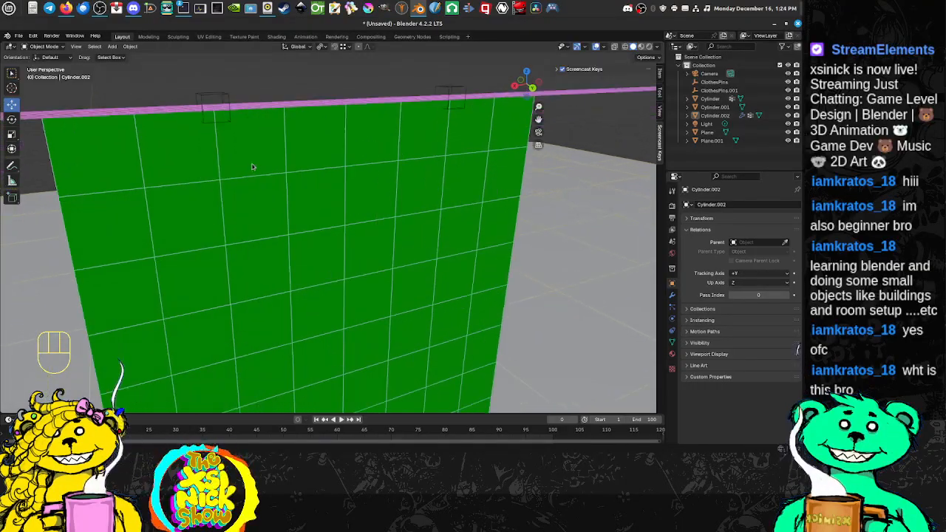
Parent the ClothesPins empty nearest the pole to the clothesline's selected vertices with the Vertex option.
{"action": "left_click", "coordinate": [271, 125]}
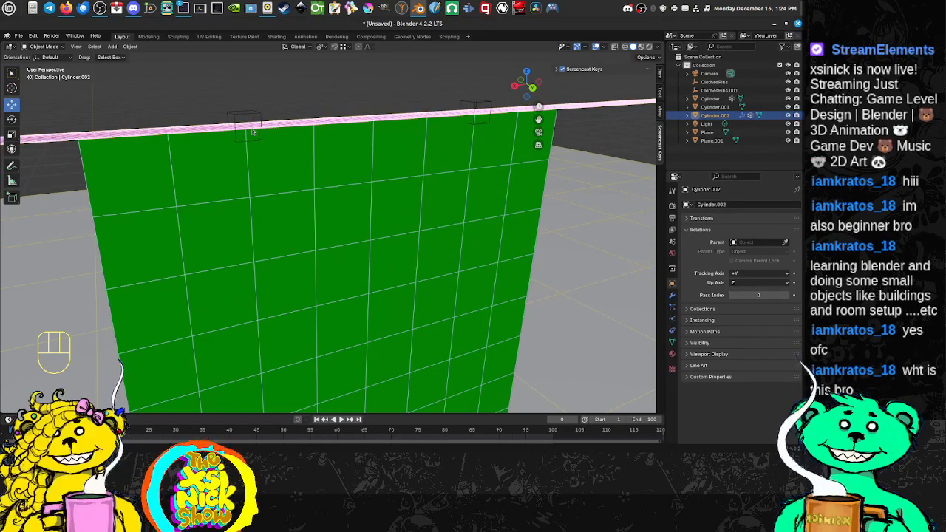
{"action": "key", "text": "Tab"}
{"action": "middle_click_drag", "start_coordinate": [278, 138], "coordinate": [253, 141]}
{"action": "key", "text": "Tab"}
{"action": "left_click", "coordinate": [244, 120]}
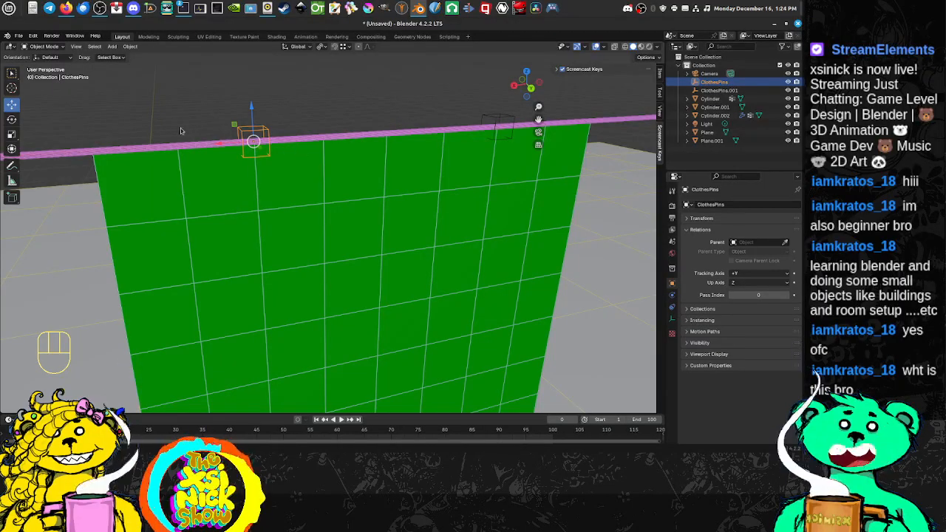
{"action": "left_click", "coordinate": [284, 144]}
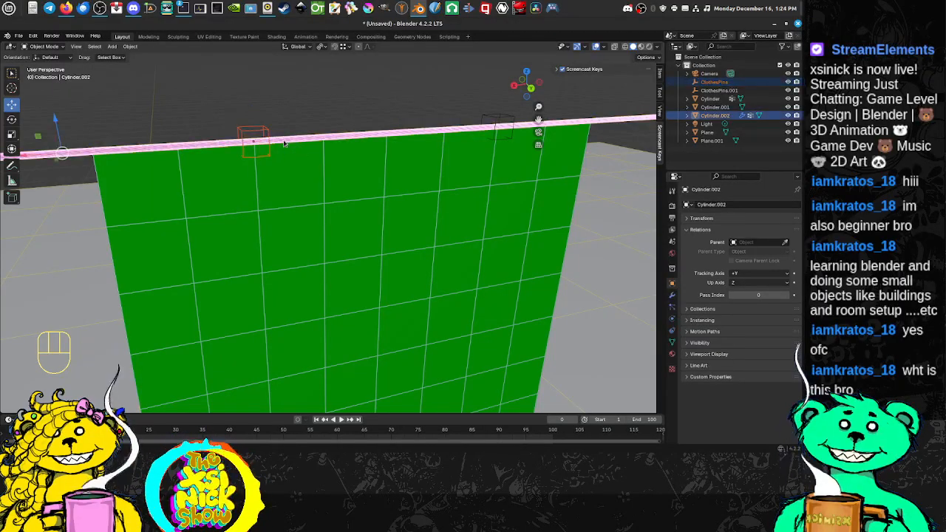
{"action": "key", "text": "ctrl"}
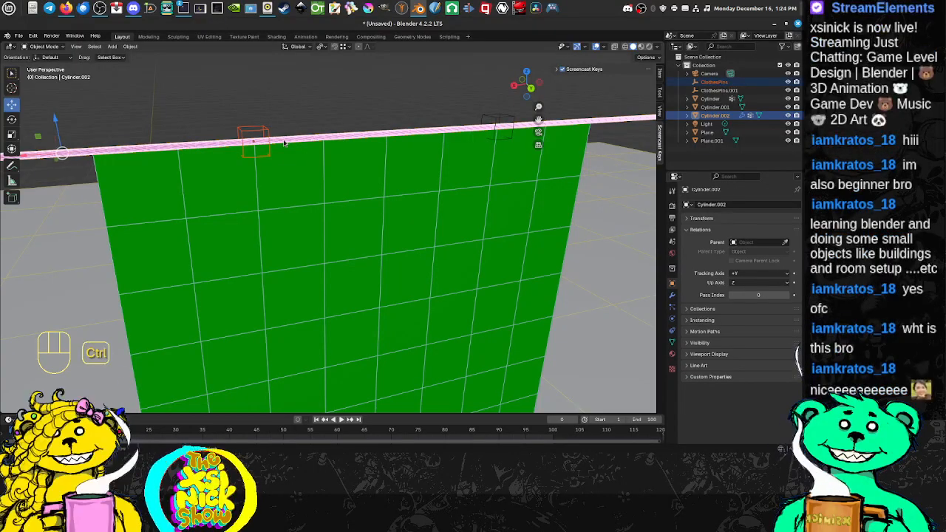
{"action": "key", "text": "ctrl+p"}
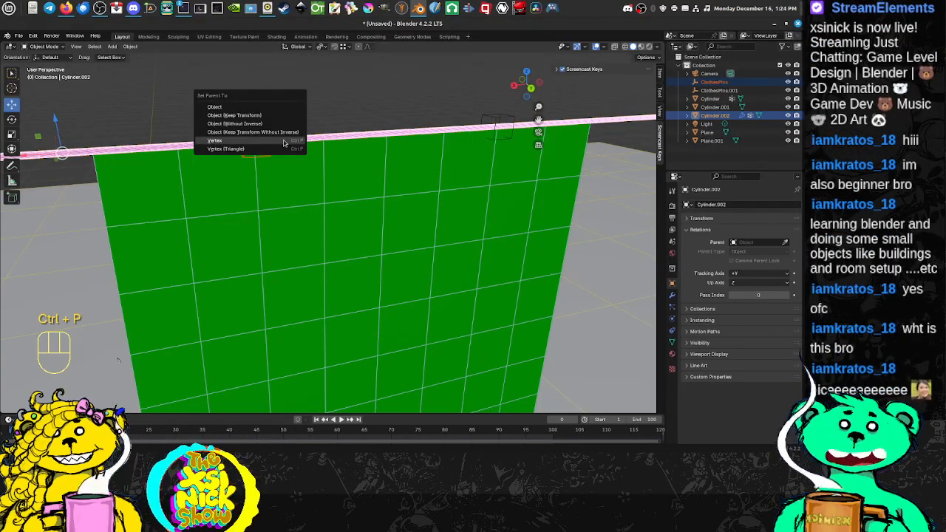
{"action": "left_click", "coordinate": [284, 141]}
{"action": "scroll", "coordinate": [244, 159], "scroll_direction": "down", "scroll_amount": 1}
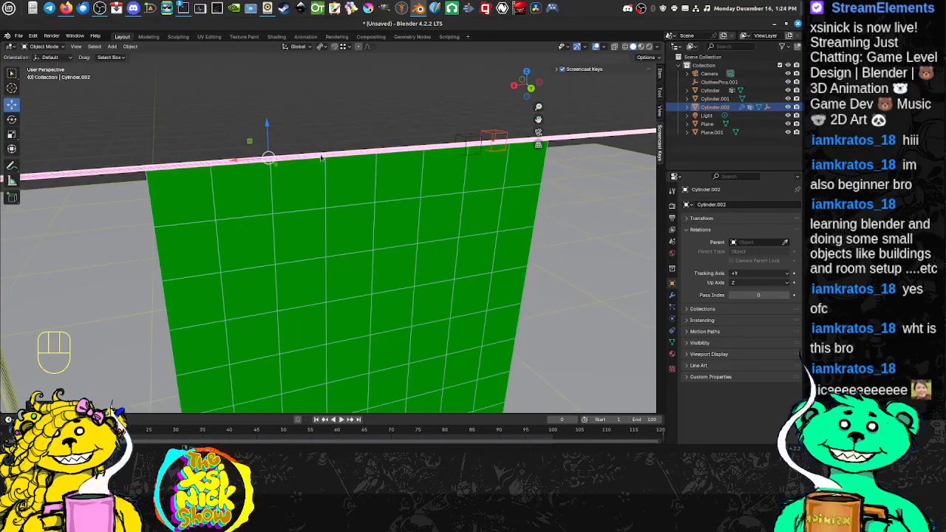
Move the vertex-parented ClothesPins empty along the X axis back to the cloth's second interior grid line nearest the pole.
{"action": "scroll", "coordinate": [322, 158], "scroll_direction": "up", "scroll_amount": 1}
{"action": "middle_click_drag", "start_coordinate": [492, 135], "coordinate": [438, 165], "text": "shift"}
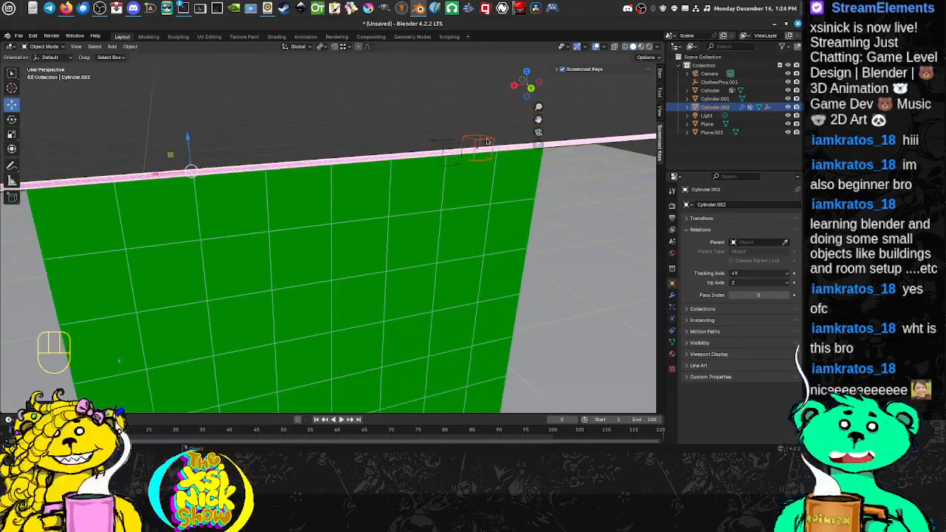
{"action": "left_click", "coordinate": [486, 142]}
{"action": "scroll", "coordinate": [429, 163], "scroll_direction": "down", "scroll_amount": 2}
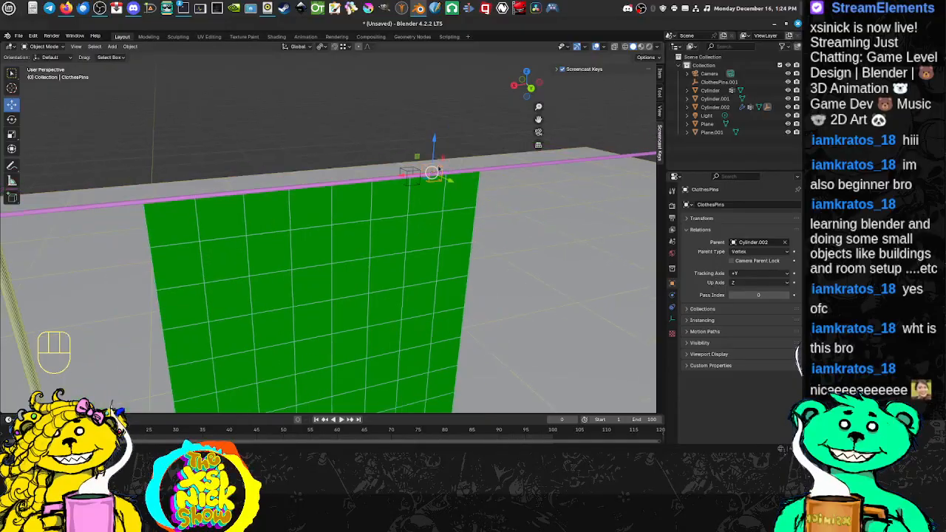
{"action": "middle_click_drag", "start_coordinate": [170, 204], "coordinate": [259, 187], "text": "shift"}
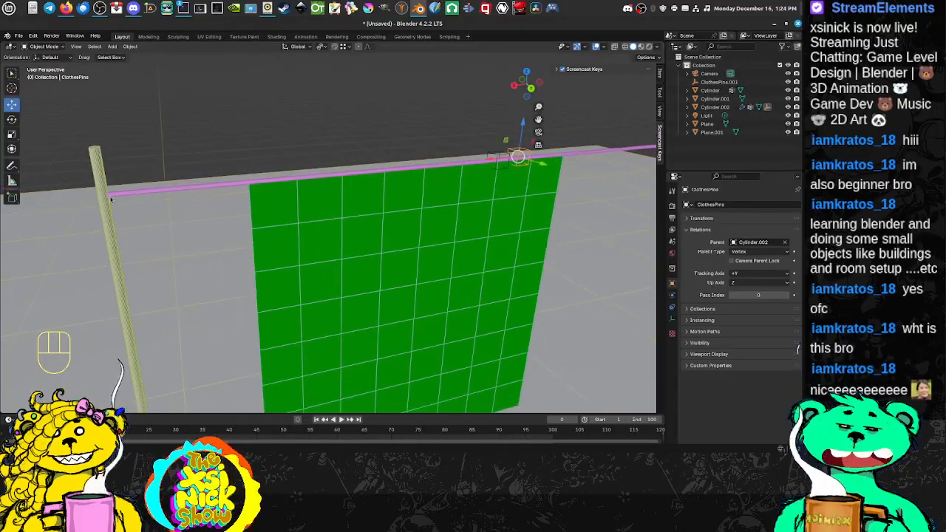
{"action": "left_click_drag", "start_coordinate": [495, 158], "coordinate": [314, 194]}
{"action": "middle_click_drag", "start_coordinate": [315, 195], "coordinate": [353, 186]}
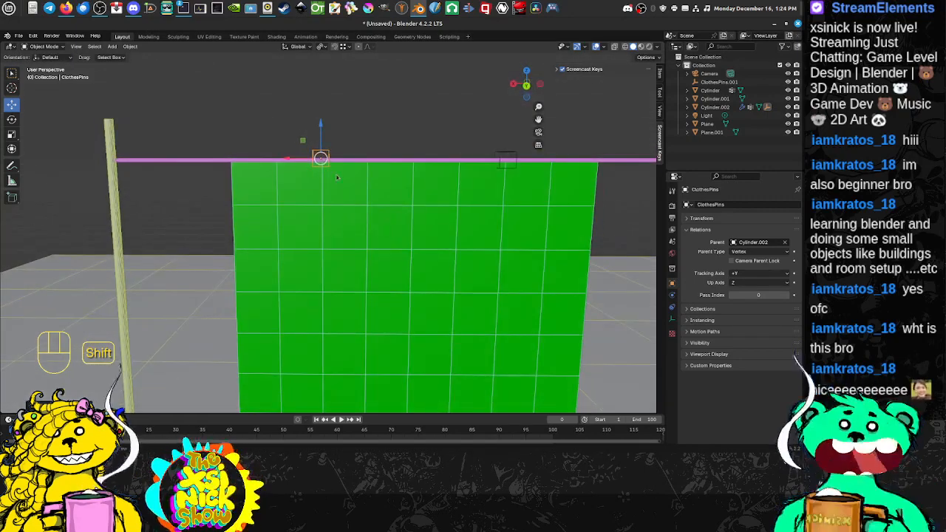
{"action": "key", "text": "g"}
{"action": "left_click", "coordinate": [295, 158]}
In the clothesline's Edit Mode with wireframe shading, select only the line's vertices inside the ClothesPins empty farther from the pole.
{"action": "middle_click_drag", "start_coordinate": [434, 182], "coordinate": [372, 193], "text": "shift"}
{"action": "left_click", "coordinate": [370, 189]}
{"action": "key", "text": "Tab"}
{"action": "scroll", "coordinate": [390, 192], "scroll_direction": "up", "scroll_amount": 4}
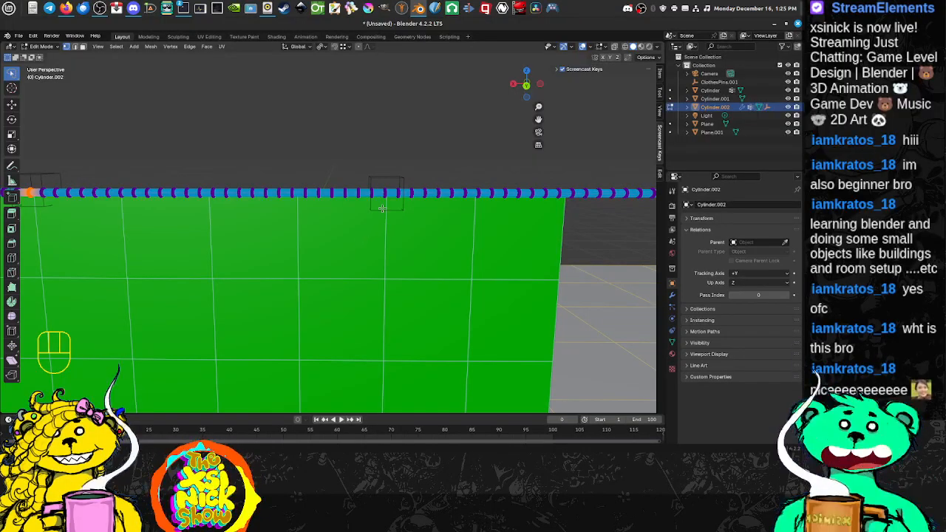
{"action": "middle_click_drag", "start_coordinate": [429, 189], "coordinate": [422, 192], "text": "shift"}
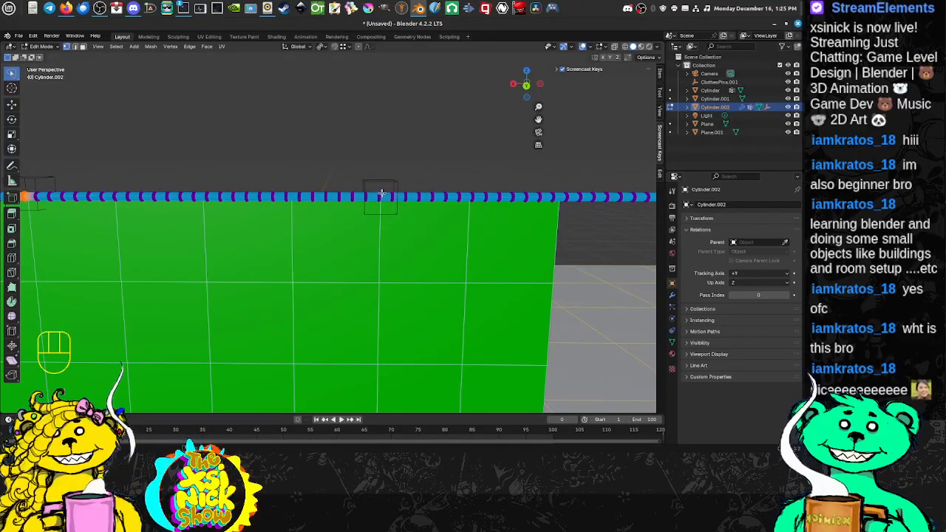
{"action": "left_click", "coordinate": [386, 191]}
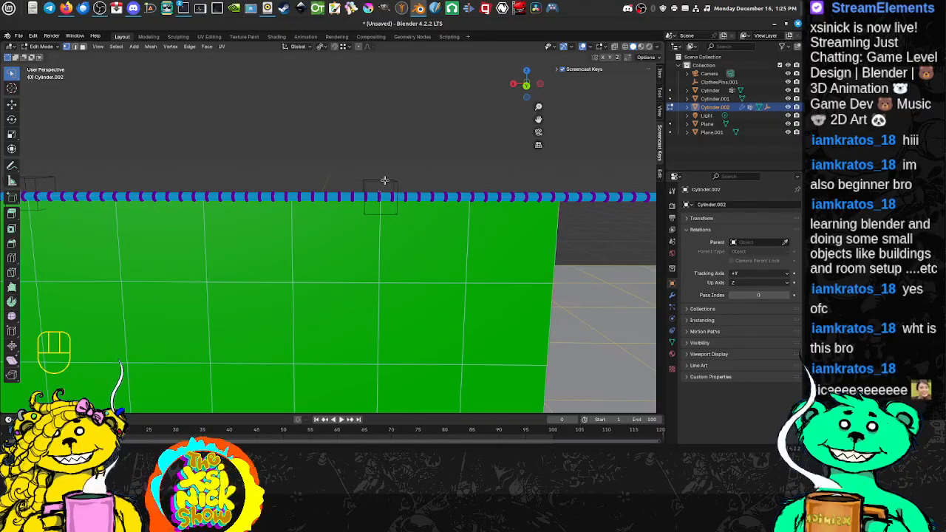
{"action": "key", "text": "z"}
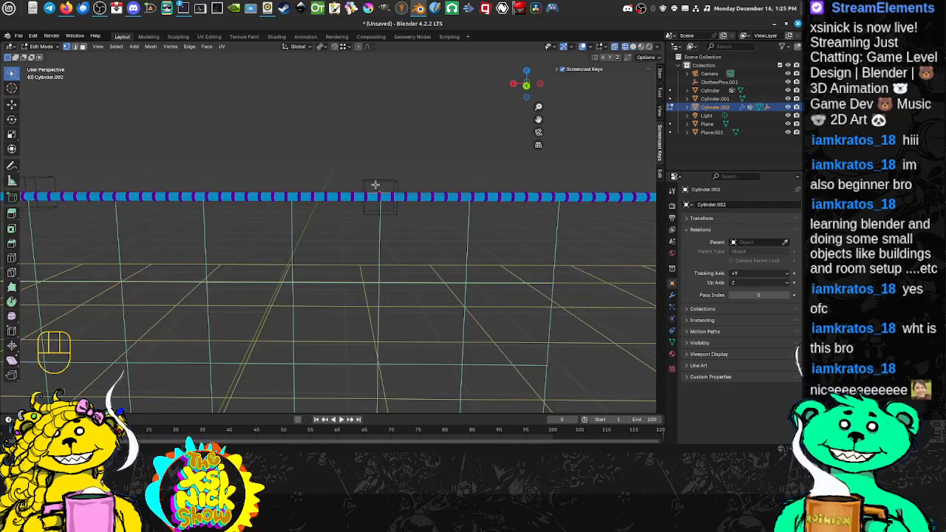
{"action": "right_click_drag", "start_coordinate": [375, 185], "coordinate": [374, 215], "text": "ctrl"}
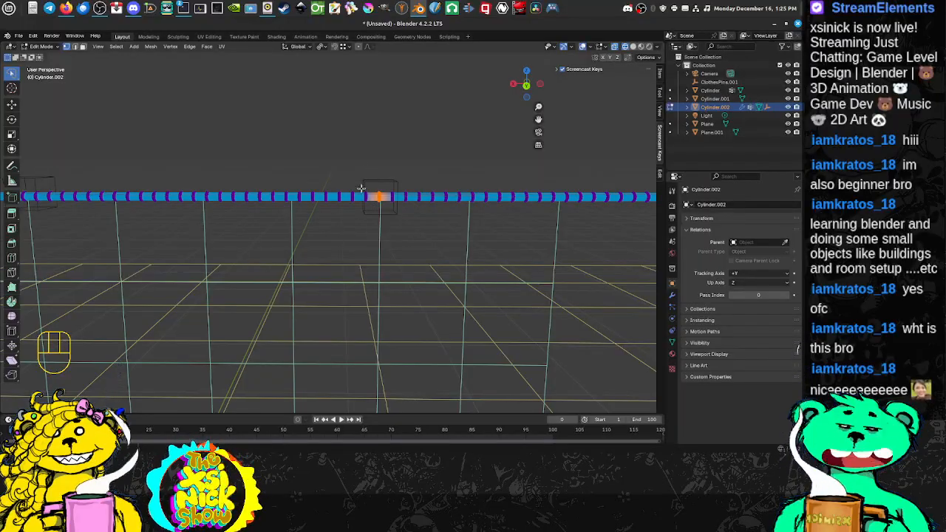
Return to Object Mode and parent the ClothesPins.001 empty to the clothesline with the Vertex option.
{"action": "middle_click_drag", "start_coordinate": [431, 238], "coordinate": [374, 250]}
{"action": "key", "text": "Tab"}
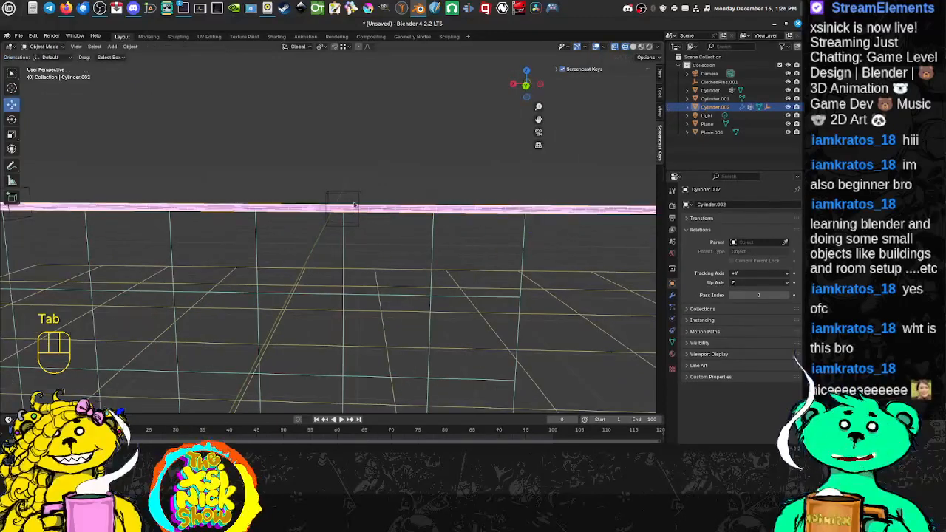
{"action": "left_click", "coordinate": [347, 207], "text": "shift"}
{"action": "left_click", "coordinate": [375, 210], "text": "shift"}
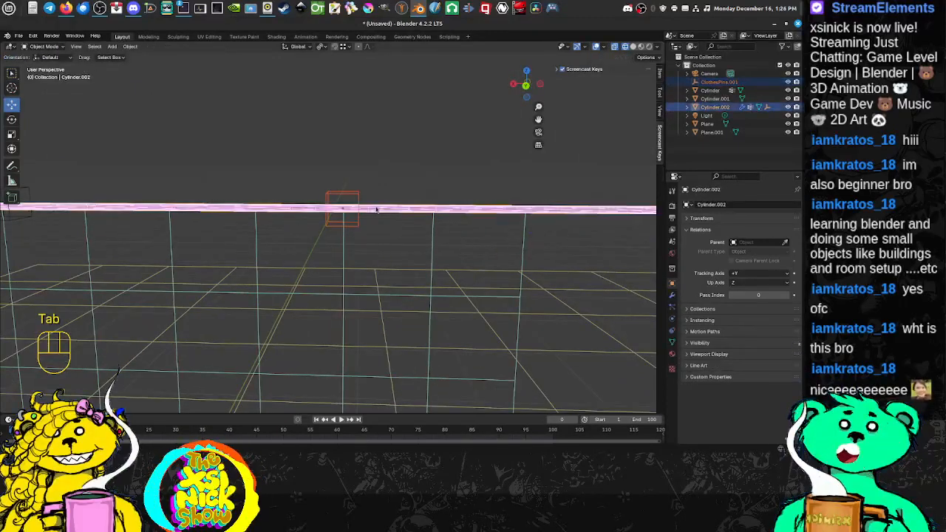
{"action": "key", "text": "ctrl+p"}
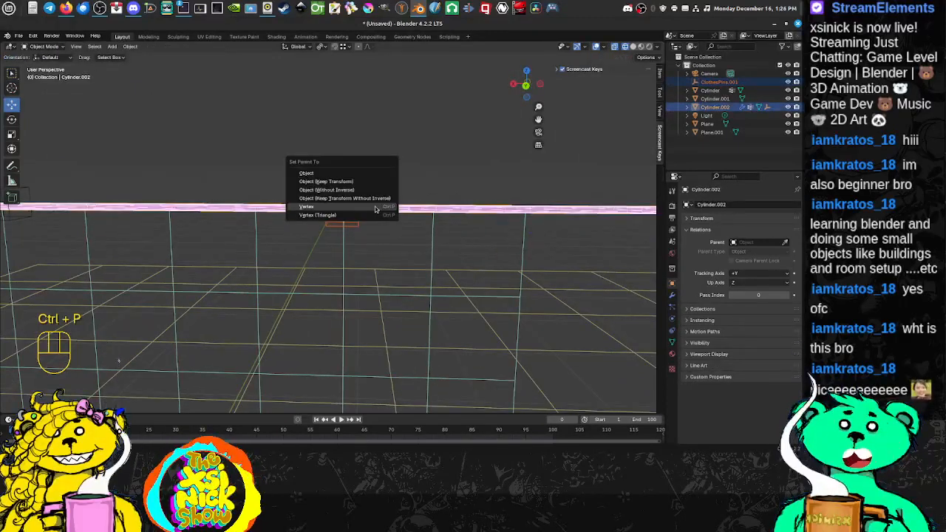
{"action": "left_click", "coordinate": [375, 210]}
{"action": "scroll", "coordinate": [372, 220], "scroll_direction": "down", "scroll_amount": 8}
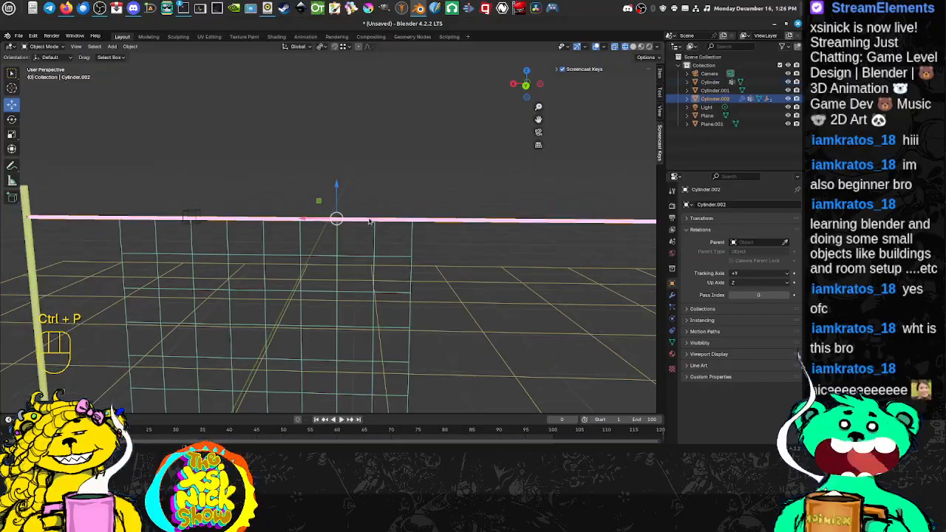
Move the ClothesPins.001 empty along the X axis to the cloth's second interior grid line from the edge farther from the pole.
{"action": "left_click", "coordinate": [482, 223]}
{"action": "key", "text": "g"}
{"action": "key", "text": "x"}
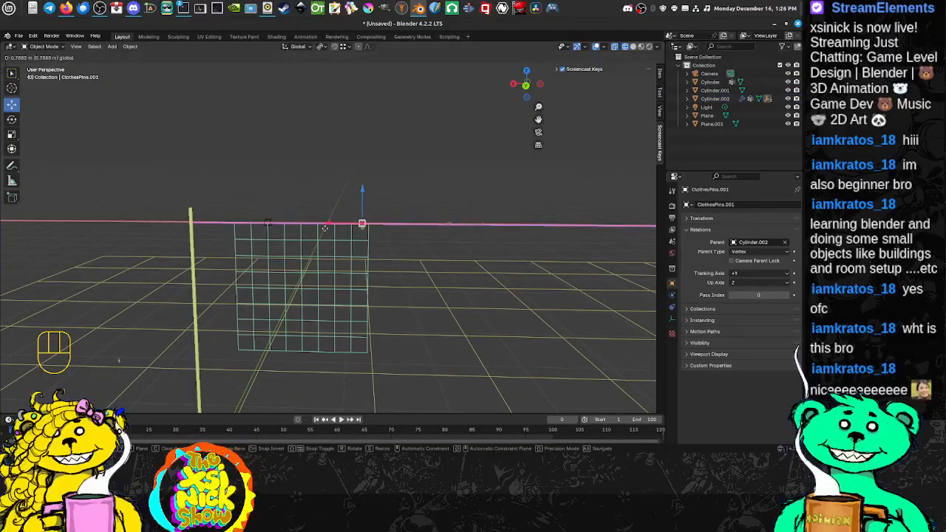
{"action": "left_click", "coordinate": [302, 232]}
{"action": "scroll", "coordinate": [340, 218], "scroll_direction": "up", "scroll_amount": 5}
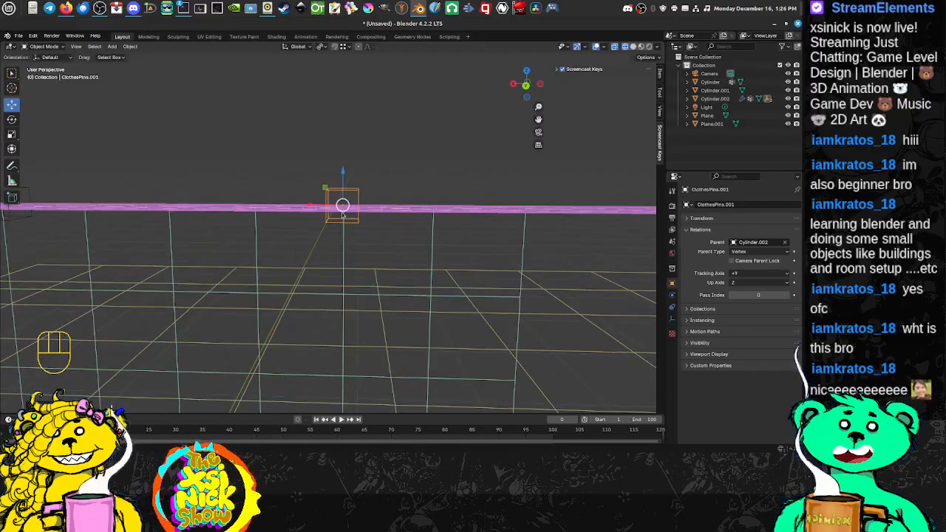
Examine how both ClothesPins empties line up with the clothesline and the cloth's grid lines.
{"action": "left_click", "coordinate": [362, 210]}
{"action": "key", "text": "Tab"}
{"action": "key", "text": "Tab"}
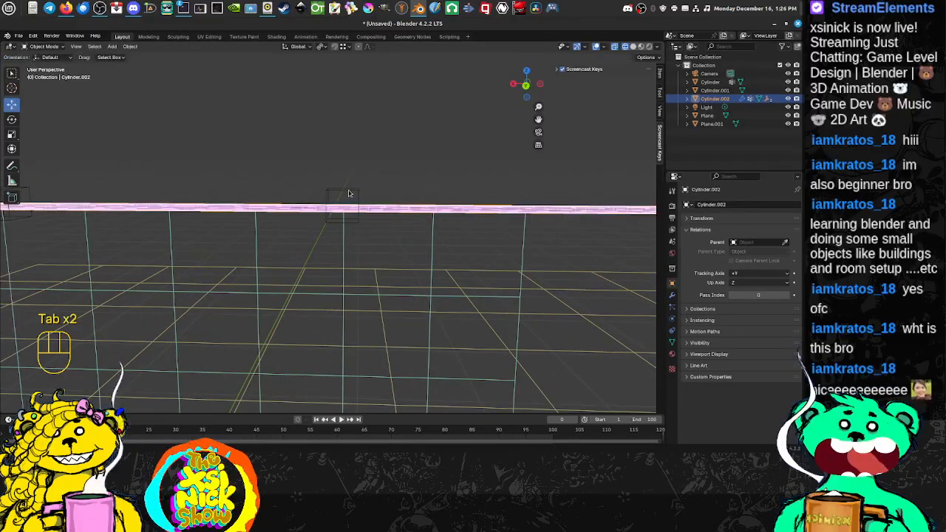
{"action": "left_click", "coordinate": [330, 200]}
{"action": "scroll", "coordinate": [416, 208], "scroll_direction": "down", "scroll_amount": 3}
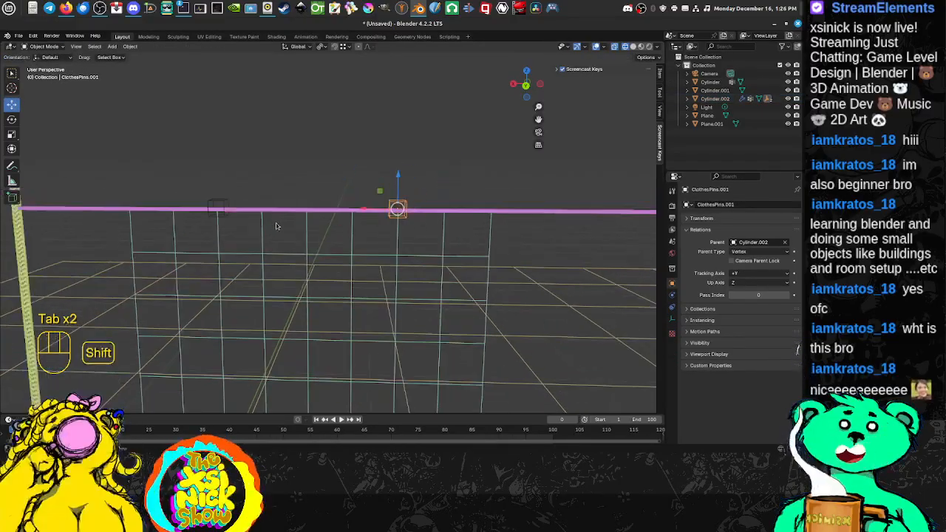
{"action": "middle_click_drag", "start_coordinate": [275, 226], "coordinate": [340, 229]}
{"action": "middle_click_drag", "start_coordinate": [259, 344], "coordinate": [275, 283], "text": "shift"}
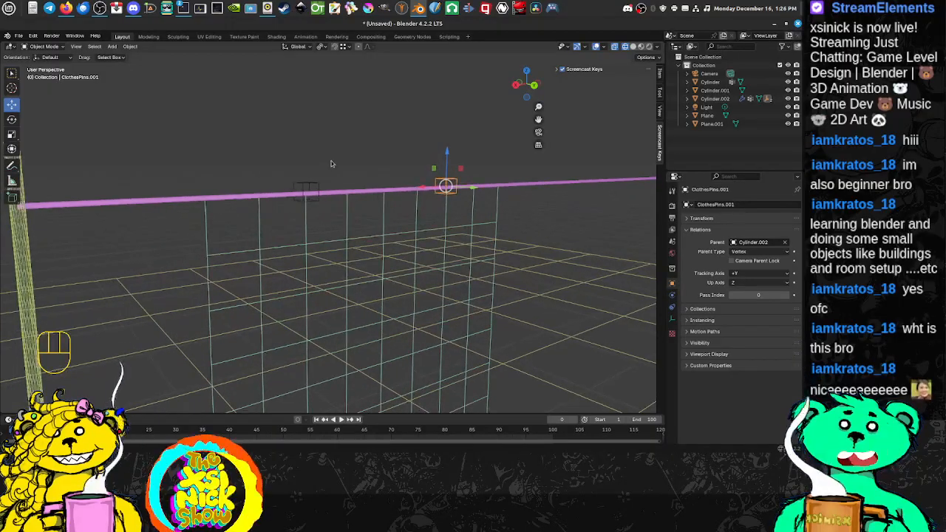
{"action": "middle_click_drag", "start_coordinate": [331, 164], "coordinate": [425, 191]}
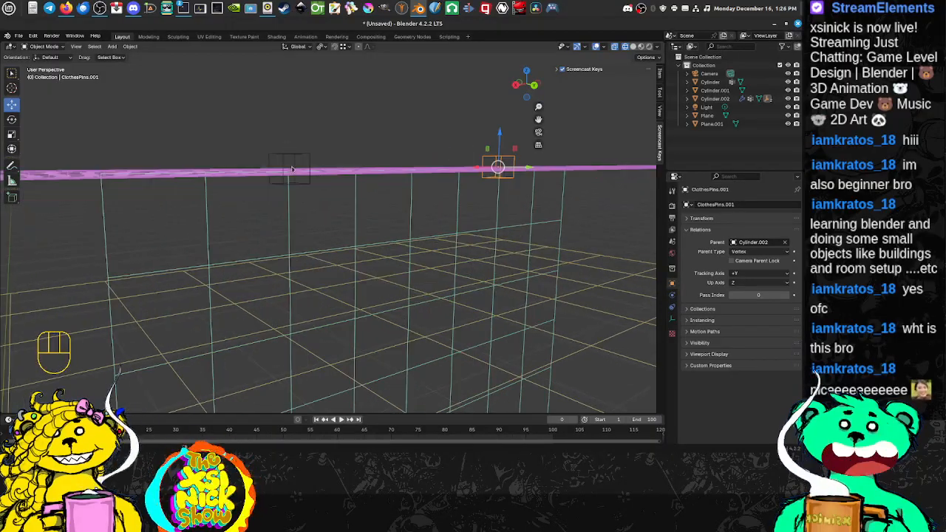
Preview the clothesline simulation in solid shading and return the timeline to frame 1.
{"action": "left_click", "coordinate": [635, 46]}
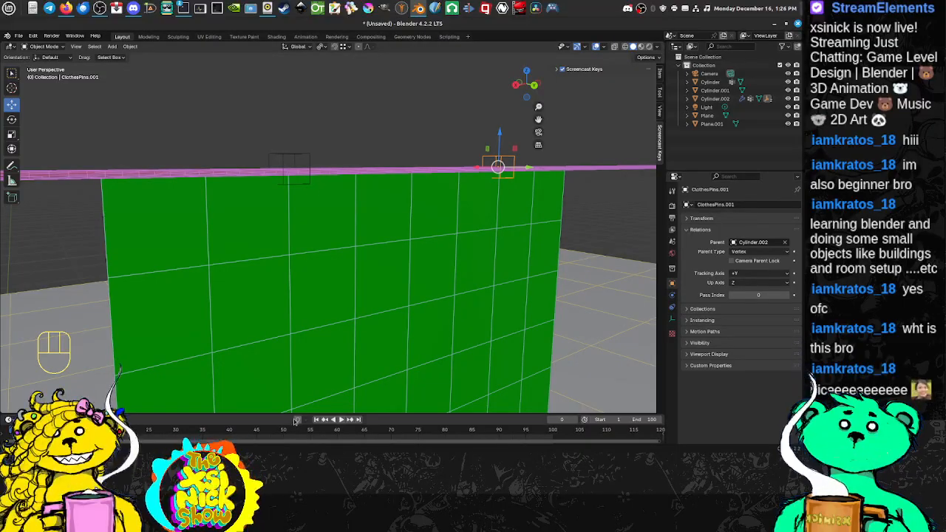
{"action": "left_click", "coordinate": [344, 420]}
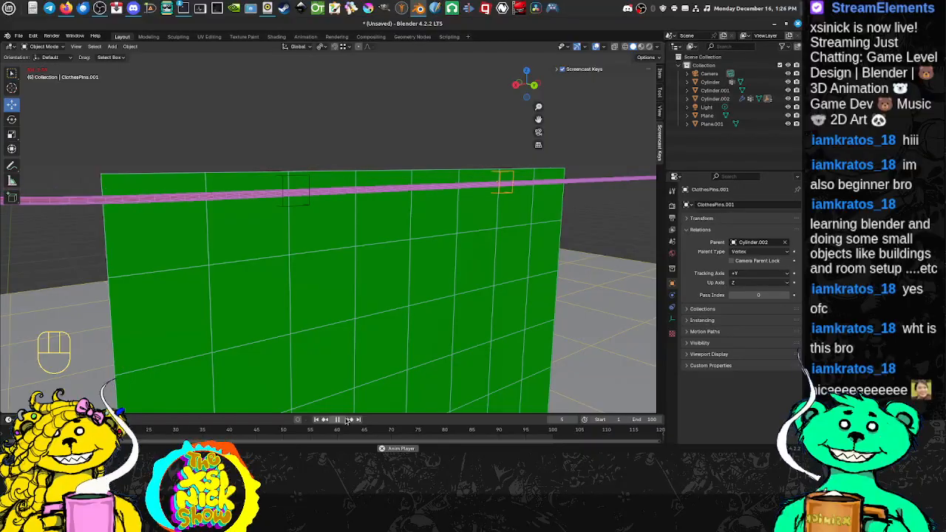
{"action": "left_click", "coordinate": [338, 419]}
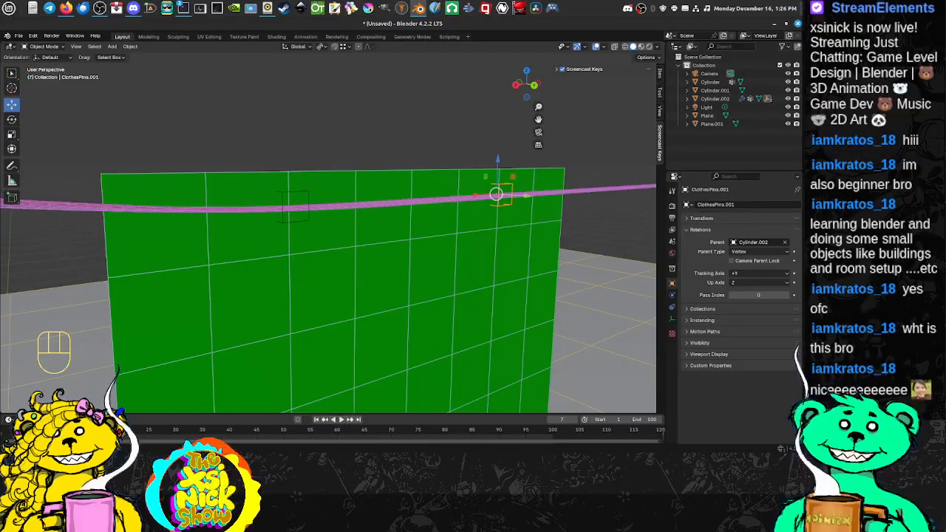
{"action": "left_click_drag", "start_coordinate": [52, 430], "coordinate": [20, 430]}
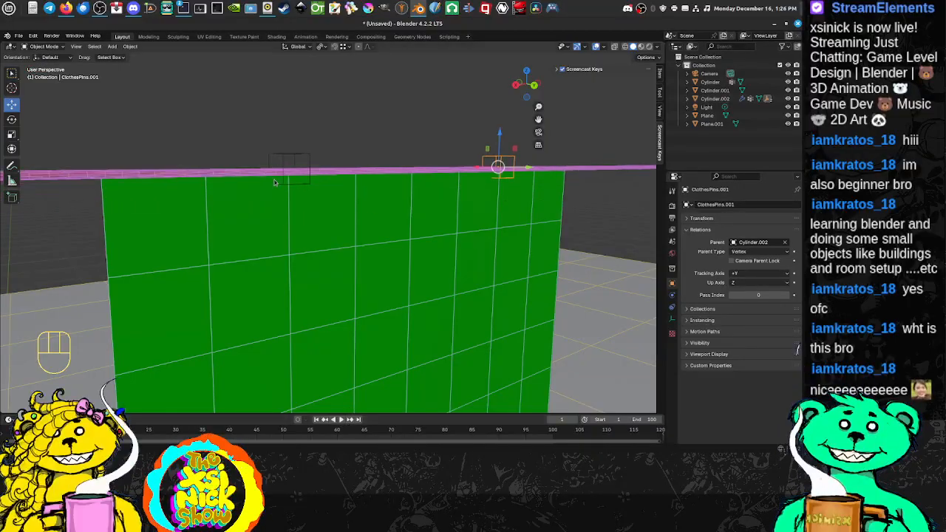
In the green cloth's Edit Mode, hook the top-edge vertex inside the ClothesPins empty nearest the pole to a new object.
{"action": "left_click", "coordinate": [330, 209]}
{"action": "key", "text": "Tab"}
{"action": "middle_click_drag", "start_coordinate": [439, 249], "coordinate": [251, 241]}
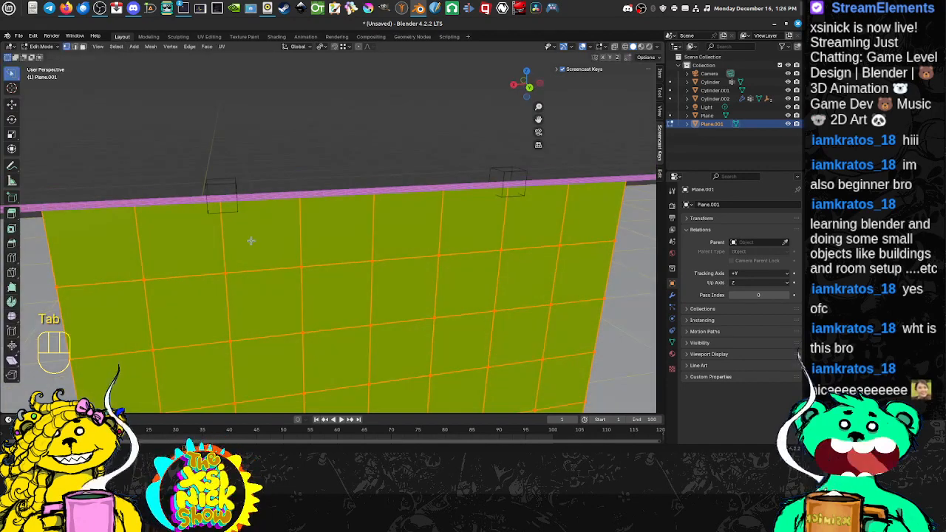
{"action": "left_click", "coordinate": [224, 202]}
{"action": "middle_click_drag", "start_coordinate": [243, 232], "coordinate": [256, 228], "text": "shift"}
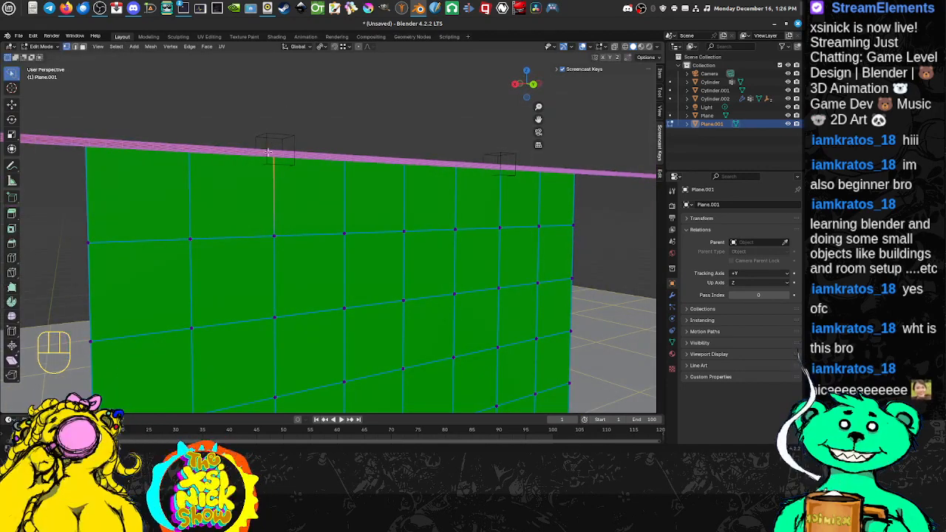
{"action": "key", "text": "shift"}
{"action": "middle_click_drag", "start_coordinate": [448, 200], "coordinate": [430, 205]}
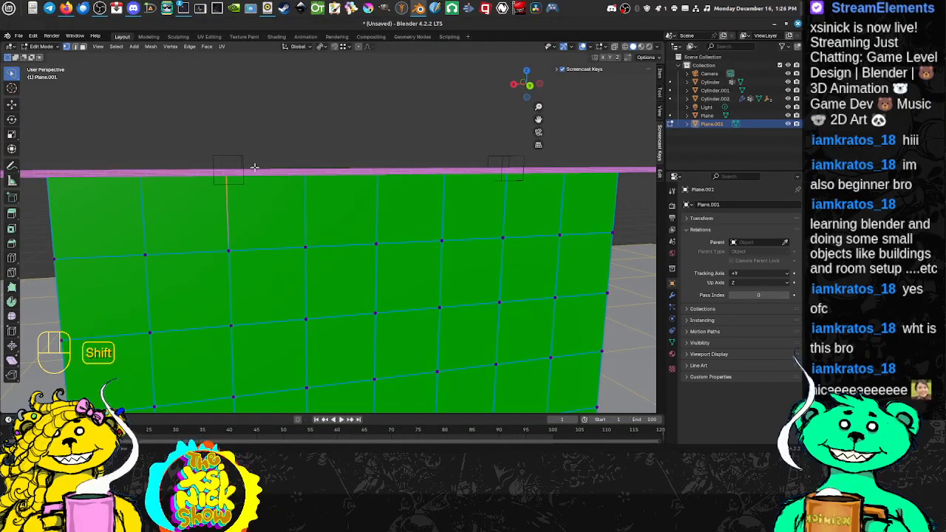
{"action": "key", "text": "shift+s"}
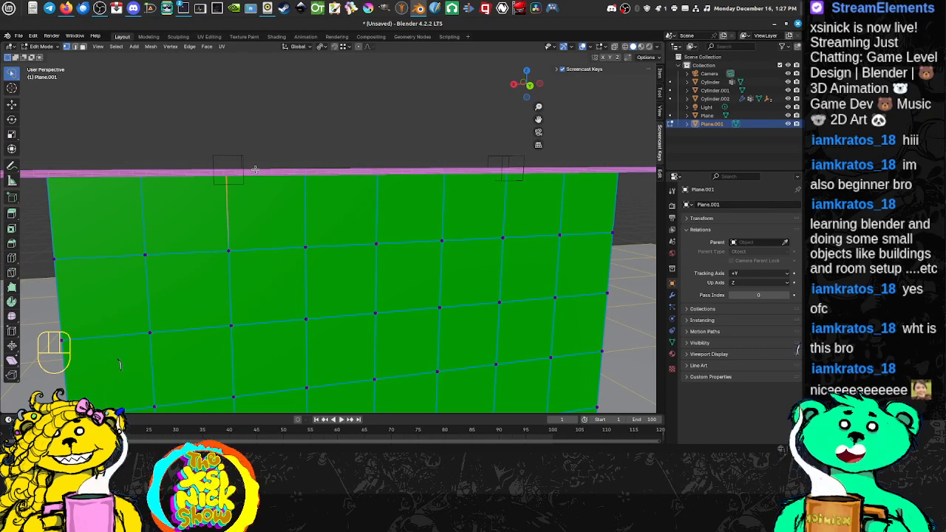
{"action": "key", "text": "shift"}
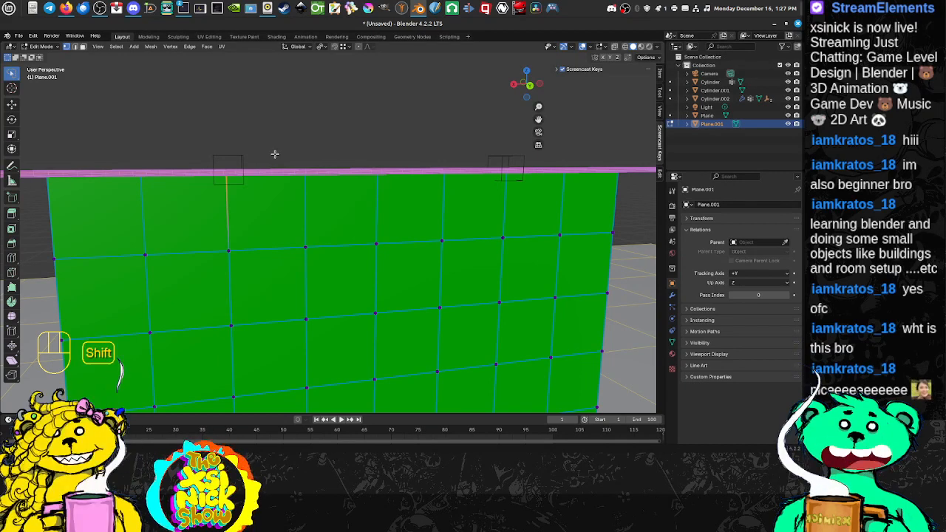
{"action": "key", "text": "ctrl+h"}
{"action": "left_click", "coordinate": [237, 183]}
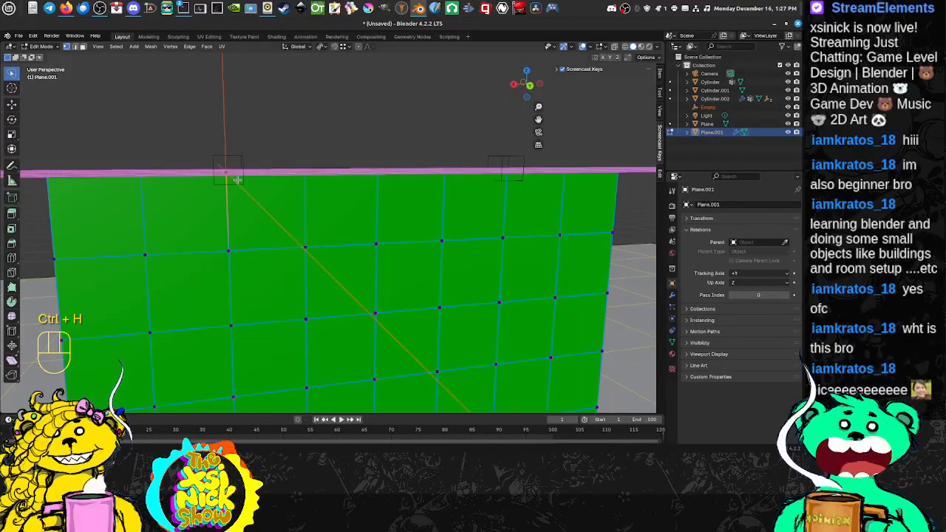
Hook the cloth's top-edge vertex inside the ClothesPins empty farther from the pole to a new object and return to Object Mode.
{"action": "middle_click_drag", "start_coordinate": [236, 169], "coordinate": [295, 139]}
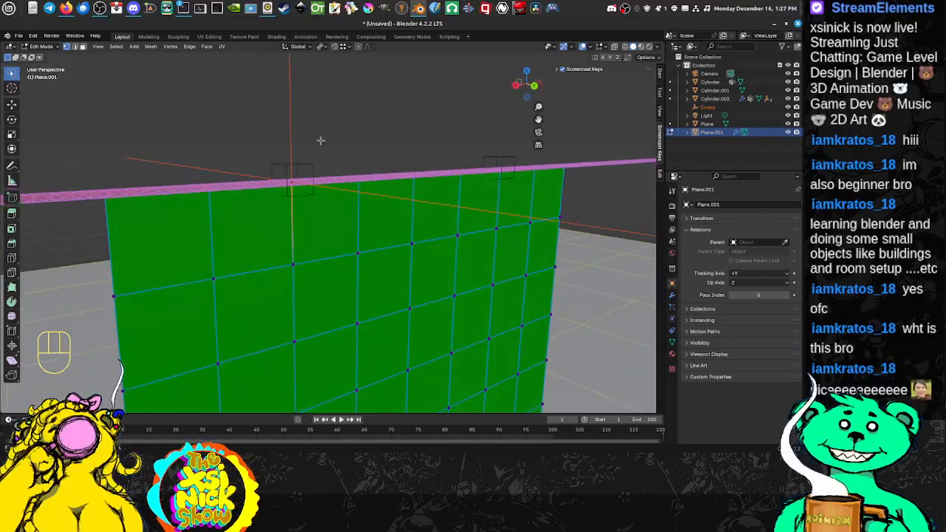
{"action": "middle_click_drag", "start_coordinate": [516, 166], "coordinate": [459, 167]}
{"action": "left_click", "coordinate": [497, 173]}
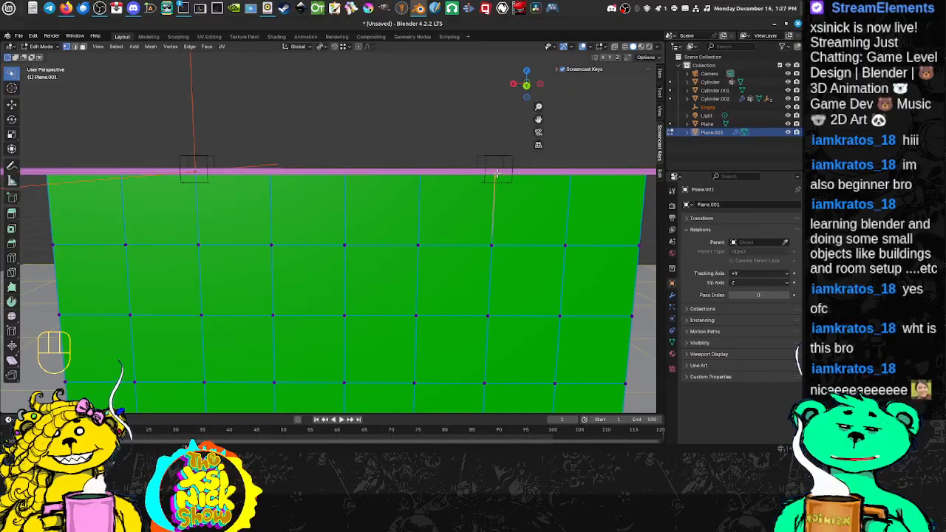
{"action": "key", "text": "h"}
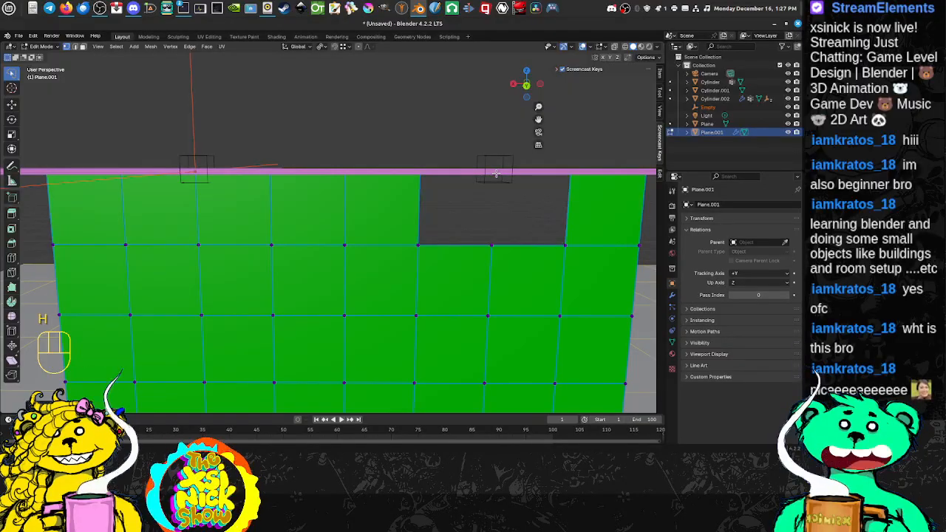
{"action": "key", "text": "ctrl+z"}
{"action": "key", "text": "ctrl+h"}
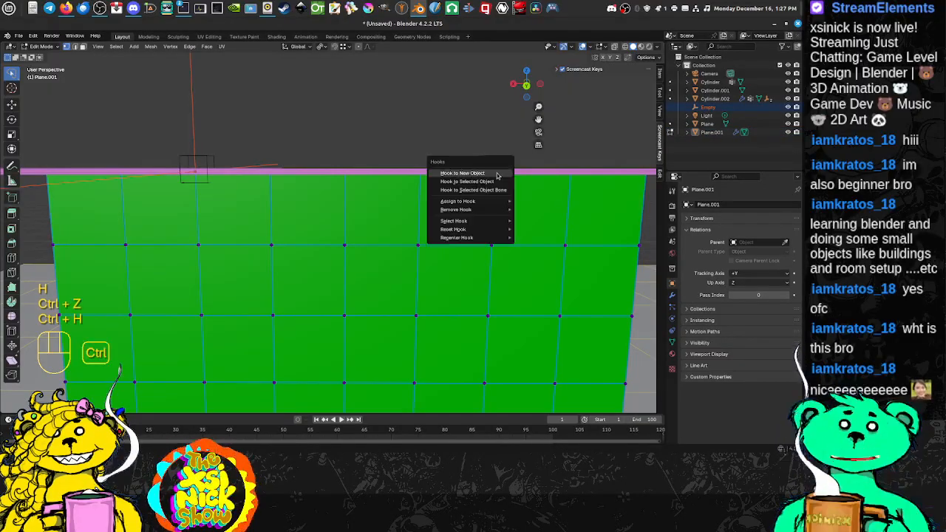
{"action": "left_click", "coordinate": [495, 174]}
{"action": "middle_click_drag", "start_coordinate": [491, 158], "coordinate": [503, 132]}
{"action": "key", "text": "Tab"}
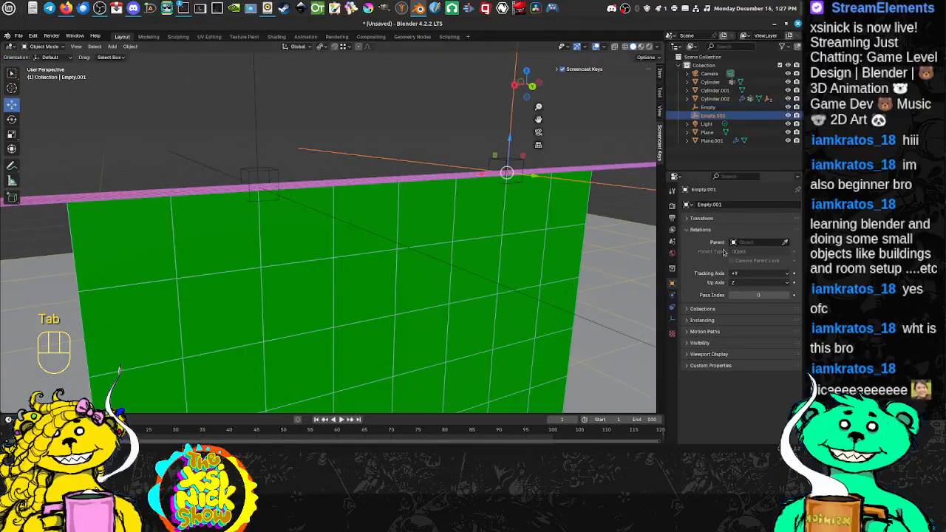
Set the display size of both new hook empties to 0.1 m.
{"action": "left_click", "coordinate": [672, 320]}
{"action": "middle_click_drag", "start_coordinate": [508, 171], "coordinate": [508, 161]}
{"action": "left_click", "coordinate": [758, 226]}
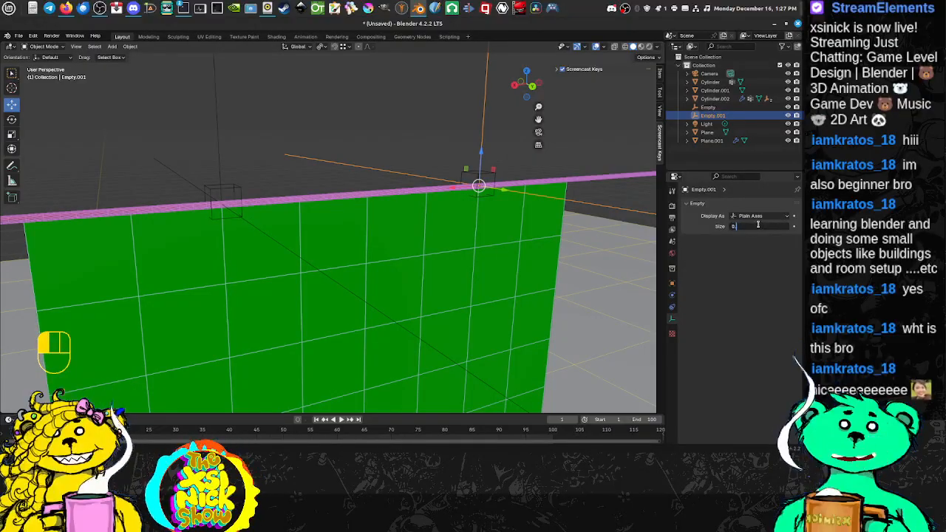
{"action": "type", "text": "0.1"}
{"action": "key", "text": "Return"}
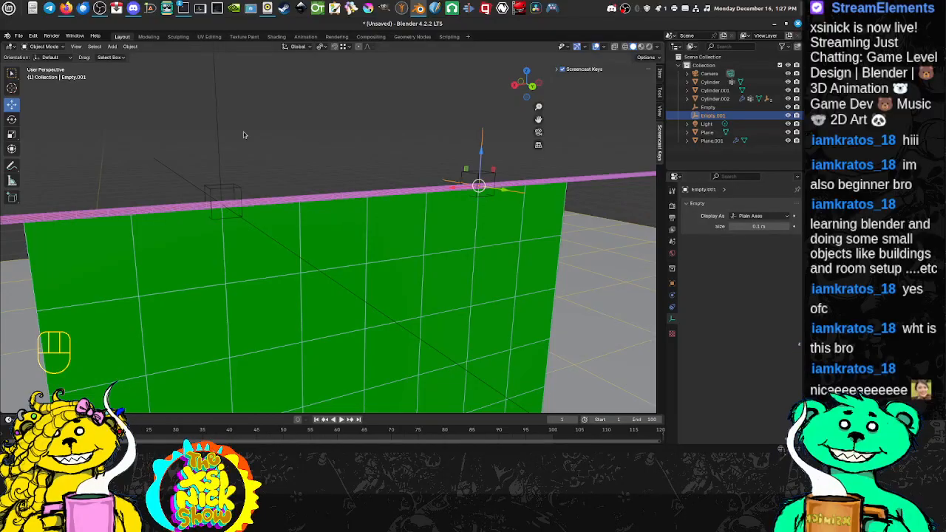
{"action": "left_click", "coordinate": [215, 136]}
{"action": "left_click", "coordinate": [218, 137]}
{"action": "left_click", "coordinate": [752, 227]}
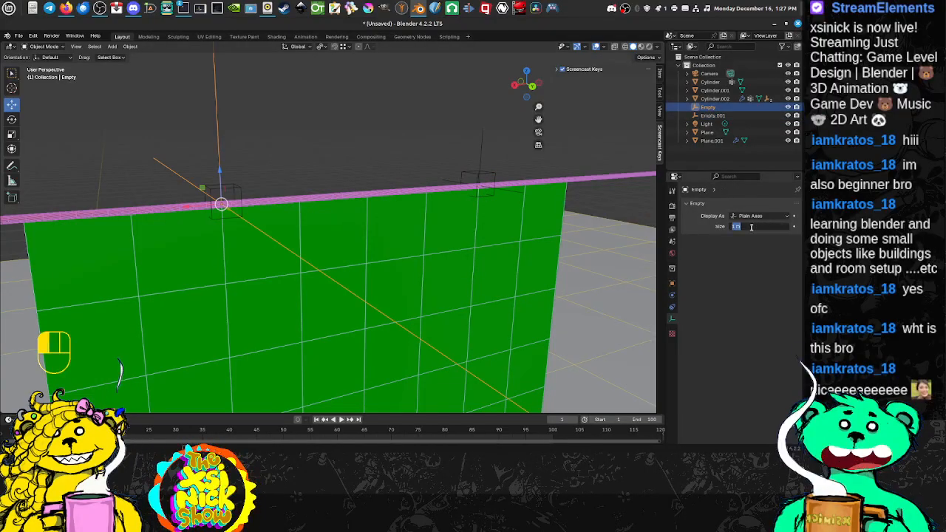
{"action": "type", "text": "0.1"}
{"action": "key", "text": "Return"}
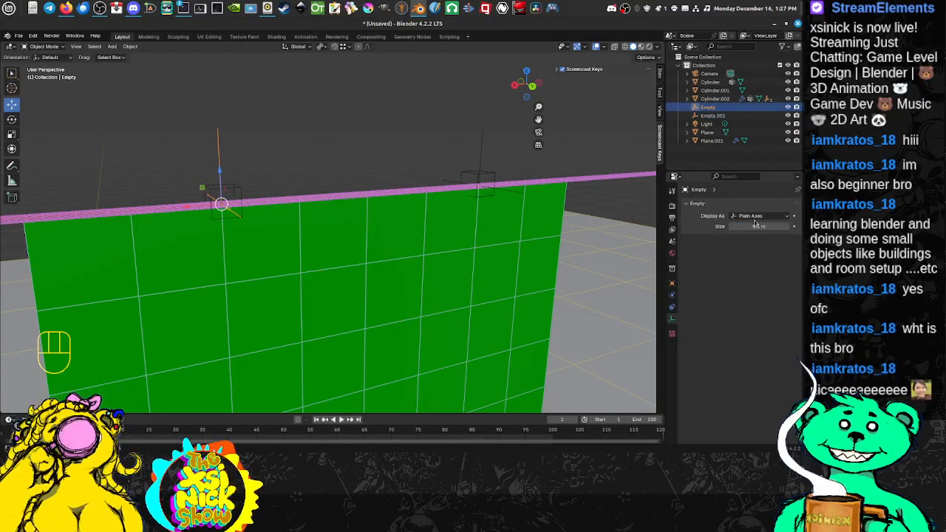
Try the Cone, Circle and Sphere display types on the hook empty nearest the pole.
{"action": "left_click", "coordinate": [755, 216]}
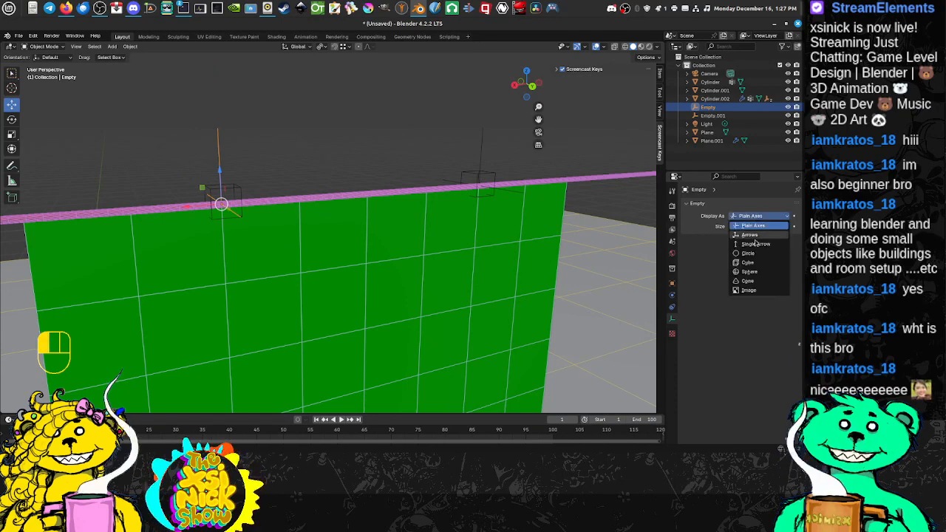
{"action": "left_click", "coordinate": [747, 281]}
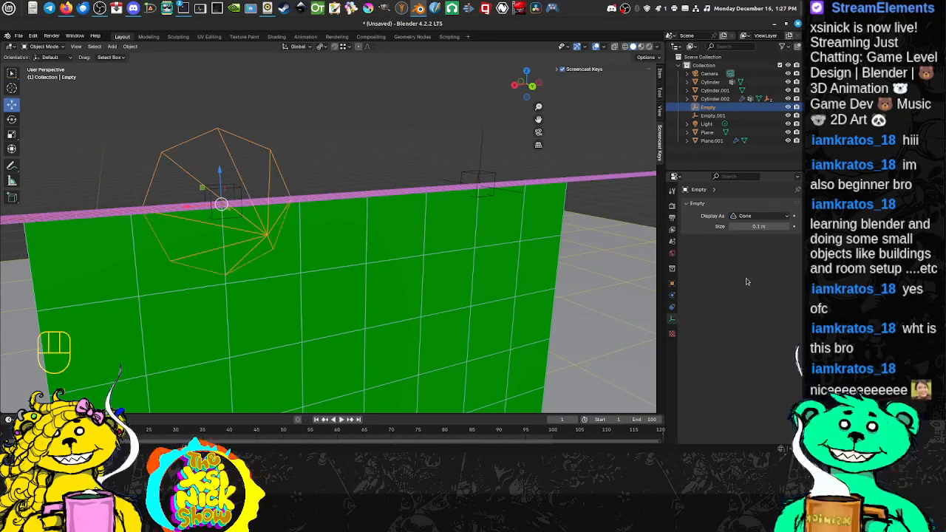
{"action": "left_click", "coordinate": [751, 217]}
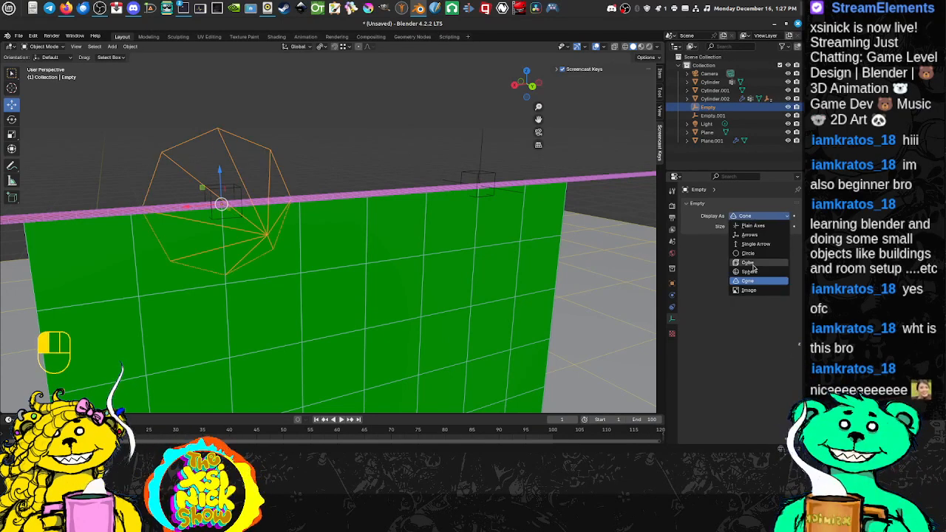
{"action": "left_click", "coordinate": [749, 254]}
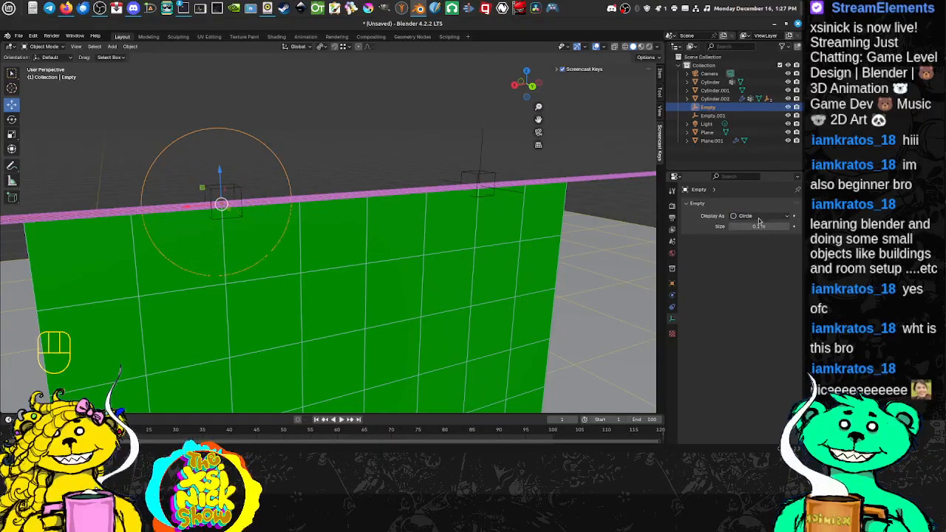
{"action": "left_click", "coordinate": [760, 216]}
{"action": "left_click", "coordinate": [751, 272]}
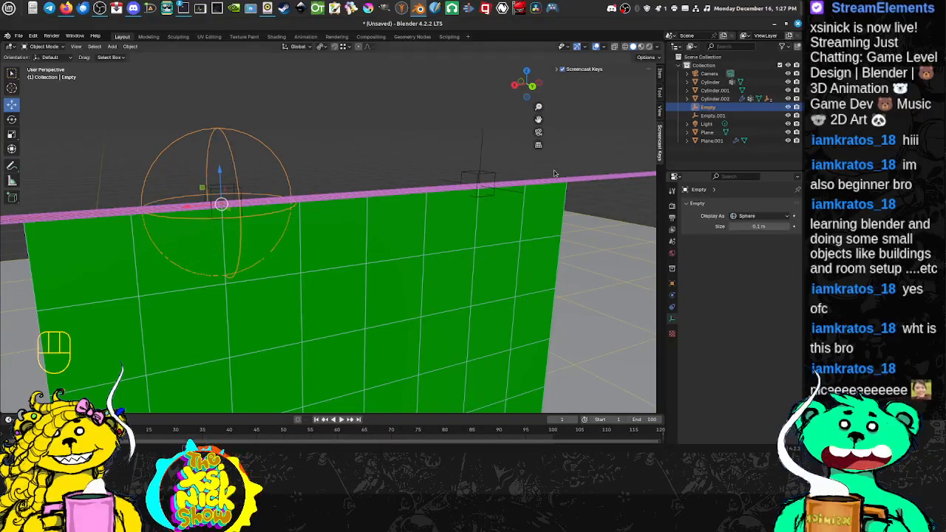
Set the display type of both hook empties, Empty and Empty.001, to Single Arrow.
{"action": "left_click", "coordinate": [751, 216]}
{"action": "left_click", "coordinate": [751, 243]}
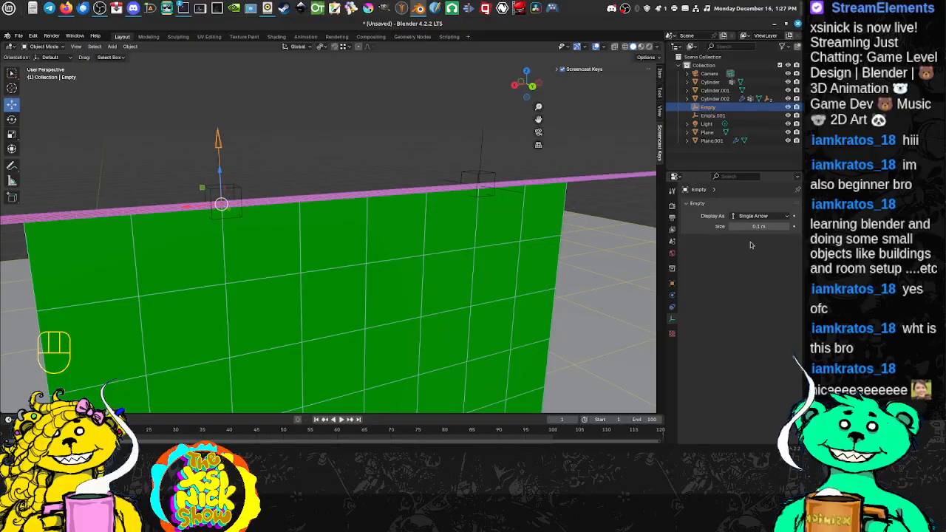
{"action": "left_click", "coordinate": [477, 183]}
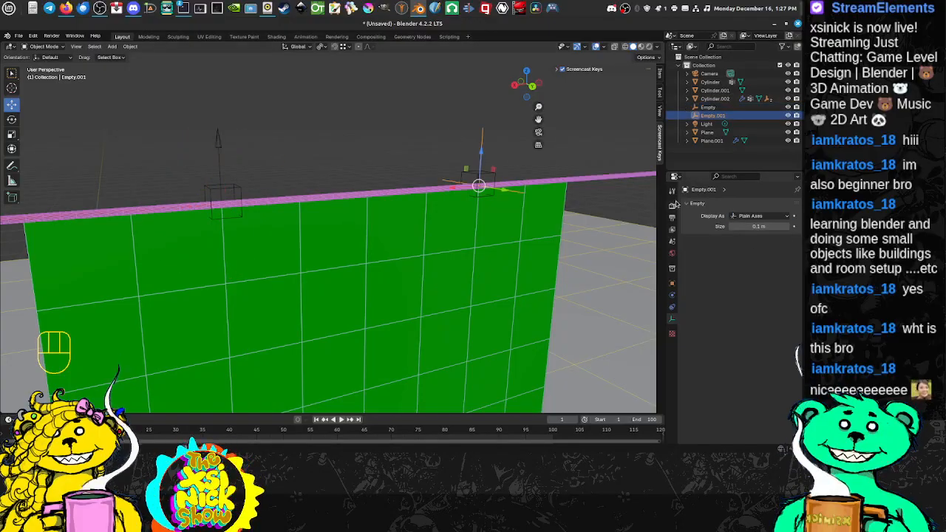
{"action": "left_click", "coordinate": [748, 216]}
{"action": "left_click", "coordinate": [751, 242]}
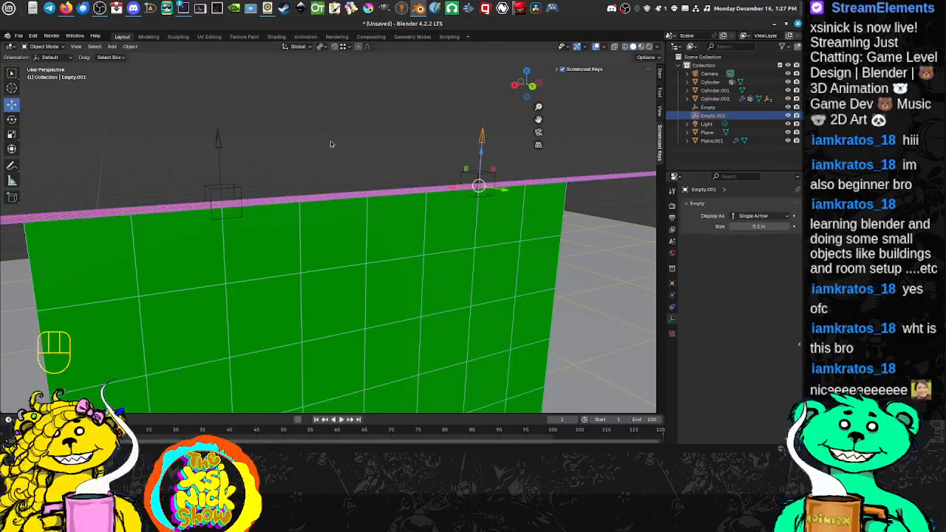
{"action": "middle_click_drag", "start_coordinate": [384, 192], "coordinate": [362, 191], "text": "shift"}
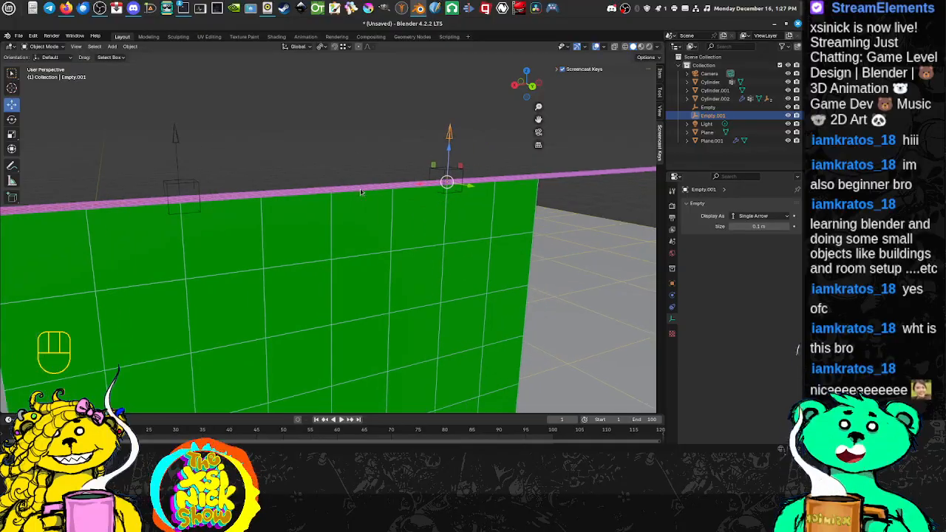
{"action": "scroll", "coordinate": [452, 164], "scroll_direction": "down", "scroll_amount": 1}
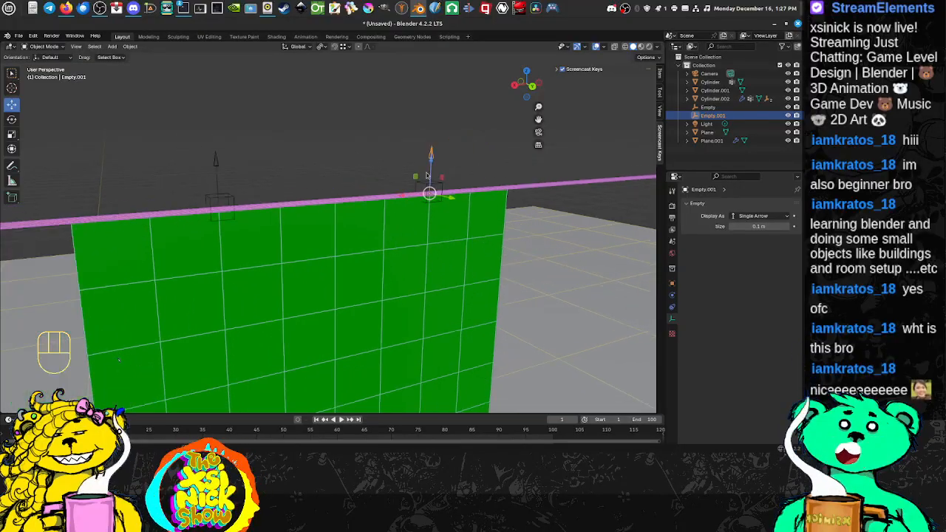
Parent the Empty.001 hook empty to the ClothesPins.001 empty around it, using the Object parent type.
{"action": "mouse_move", "coordinate": [434, 161]}
{"action": "left_mouse_down"}
{"action": "mouse_move", "coordinate": [433, 117]}
{"action": "mouse_move", "coordinate": [431, 159]}
{"action": "left_mouse_up"}
{"action": "key", "text": "ctrl+z"}
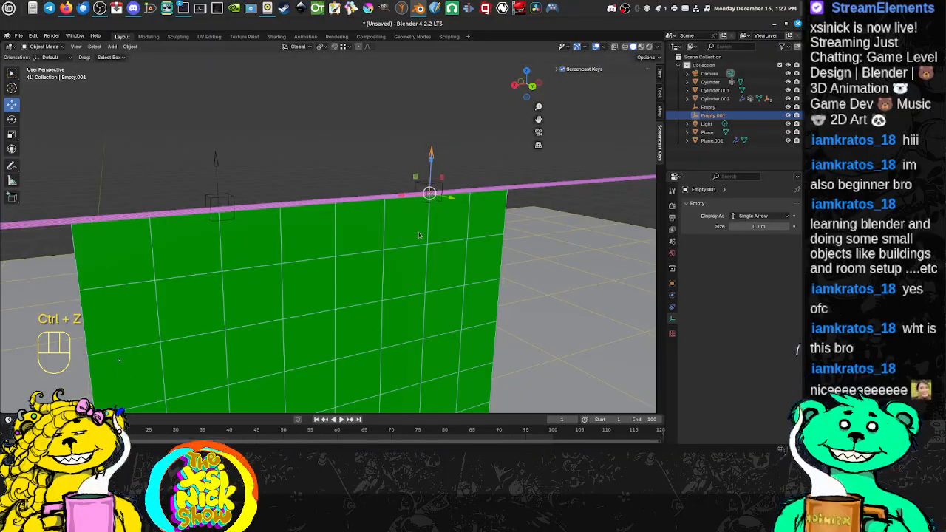
{"action": "left_click", "coordinate": [429, 190], "text": "shift"}
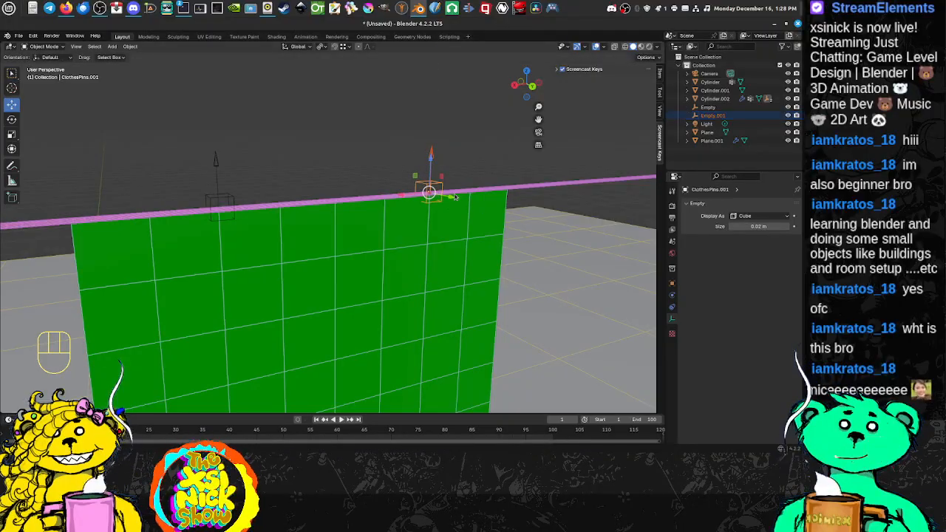
{"action": "key", "text": "ctrl+p"}
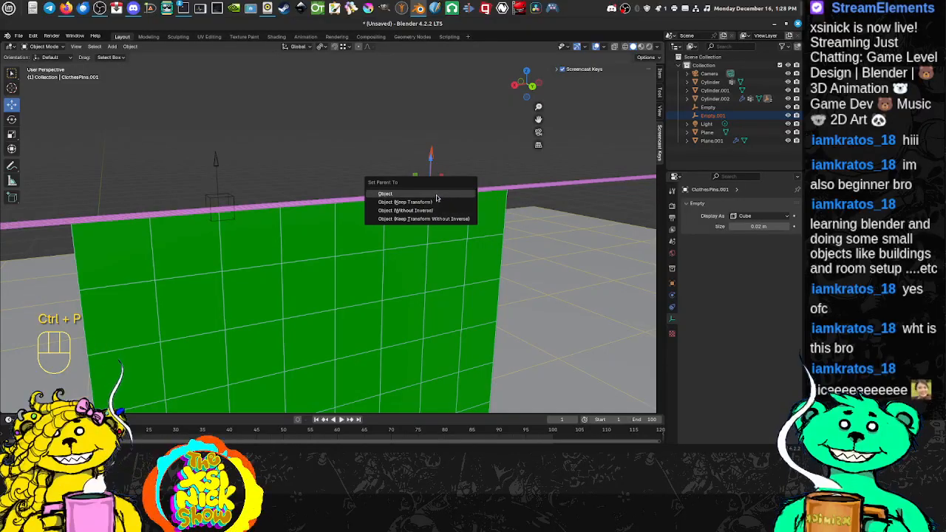
{"action": "left_click", "coordinate": [436, 194]}
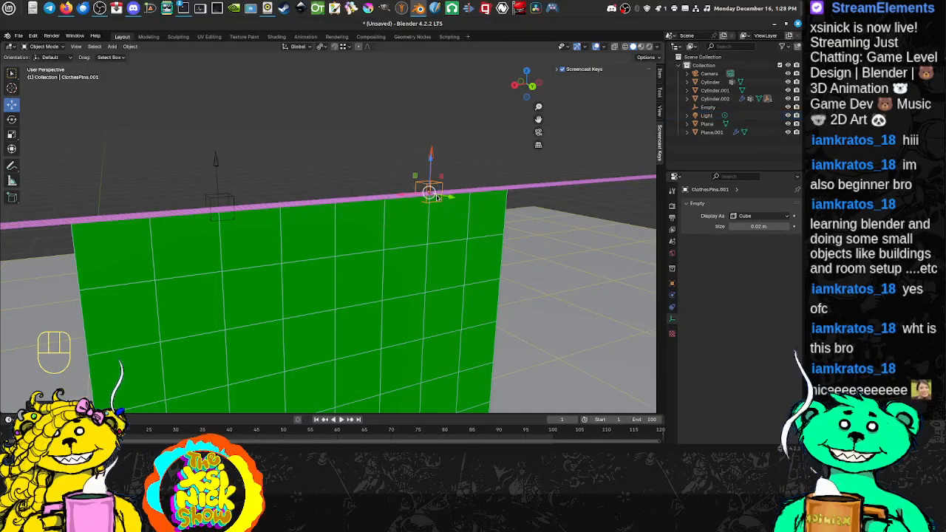
Parent the remaining hook empty, Empty, to the ClothesPins empty around it with the Object parent type.
{"action": "left_click", "coordinate": [223, 202]}
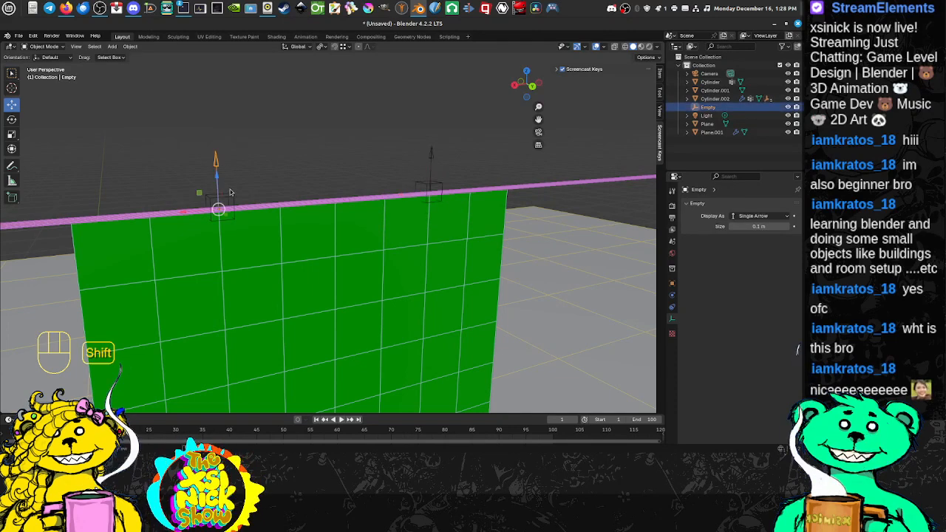
{"action": "key", "text": "ctrl+p"}
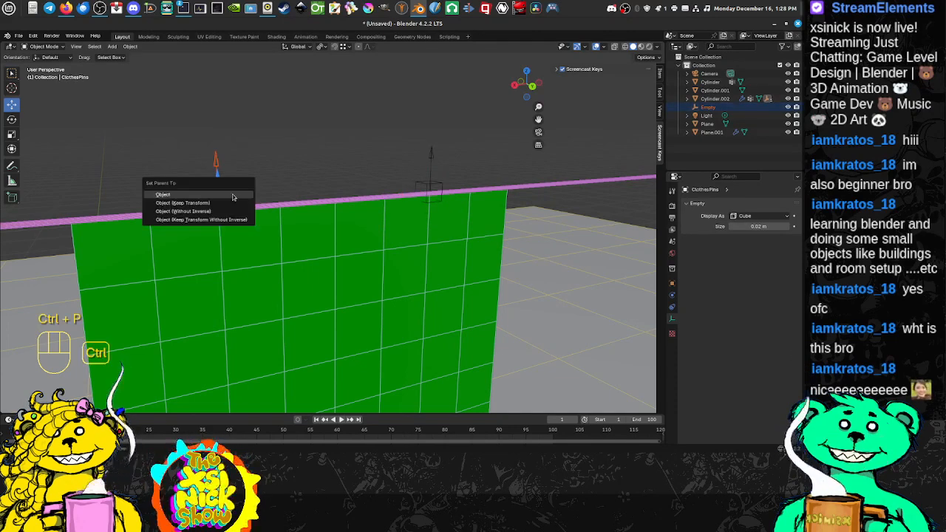
{"action": "left_click", "coordinate": [232, 197]}
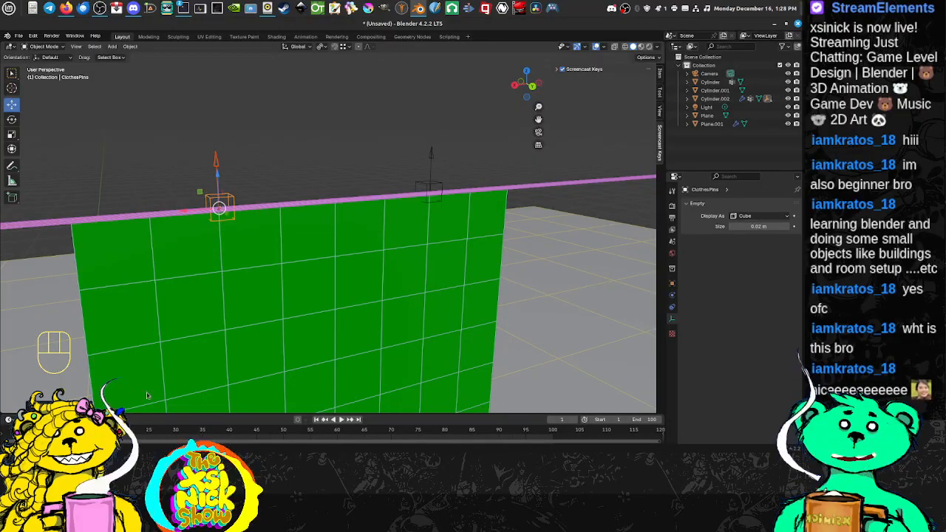
Play the simulation briefly to check that the hooked cloth vertices follow the line, and return the timeline to frame 0.
{"action": "left_click", "coordinate": [335, 423]}
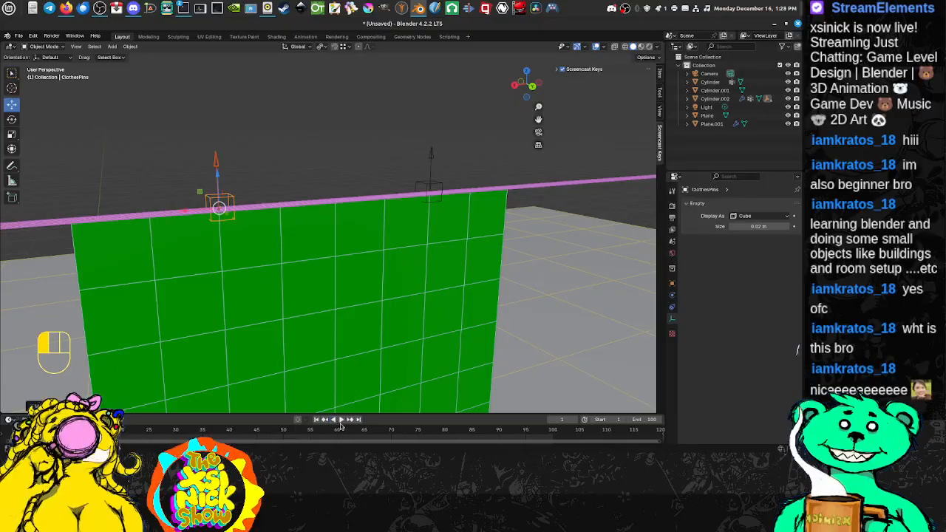
{"action": "left_click", "coordinate": [340, 420]}
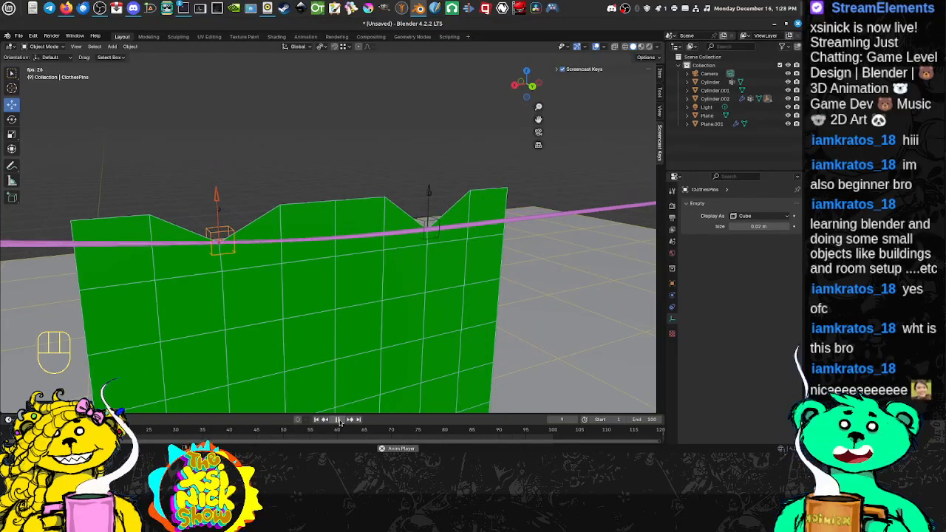
{"action": "left_click", "coordinate": [337, 419]}
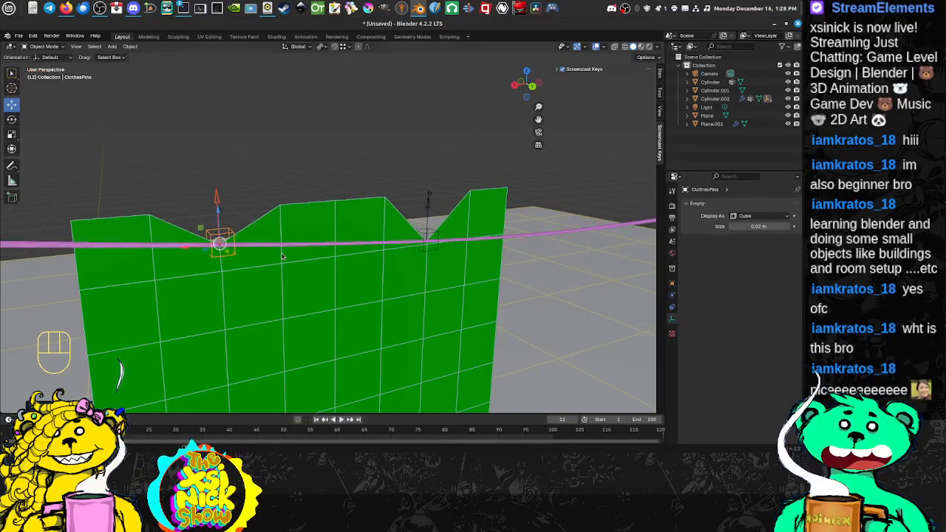
{"action": "left_click_drag", "start_coordinate": [77, 430], "coordinate": [14, 431]}
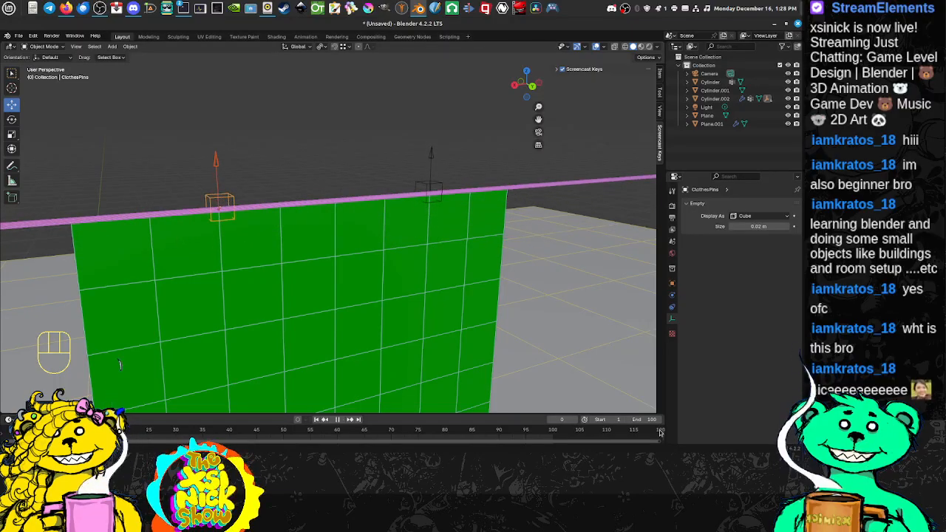
In Edit Mode on the green cloth, select the two top-edge vertices located inside the clothespin empties.
{"action": "left_click", "coordinate": [298, 272]}
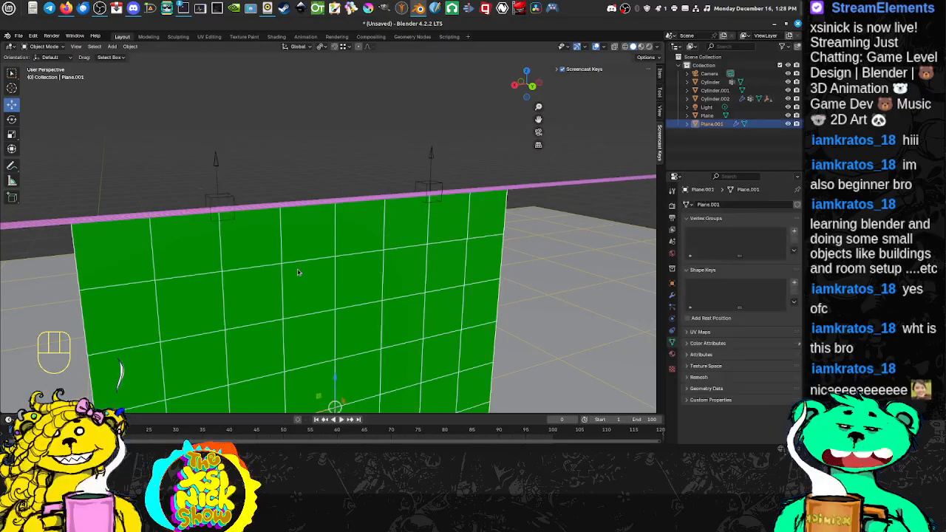
{"action": "key", "text": "Tab"}
{"action": "middle_click_drag", "start_coordinate": [343, 245], "coordinate": [222, 157], "text": "shift"}
{"action": "mouse_move", "coordinate": [222, 158]}
{"action": "left_mouse_down"}
{"action": "mouse_move", "coordinate": [220, 128]}
{"action": "mouse_move", "coordinate": [257, 136]}
{"action": "mouse_move", "coordinate": [193, 172]}
{"action": "mouse_move", "coordinate": [220, 174]}
{"action": "left_mouse_up"}
{"action": "middle_click_drag", "start_coordinate": [372, 174], "coordinate": [344, 190]}
{"action": "mouse_move", "coordinate": [425, 164]}
{"action": "left_mouse_down", "text": "shift"}
{"action": "mouse_move", "coordinate": [377, 183]}
{"action": "mouse_move", "coordinate": [419, 204]}
{"action": "left_mouse_up", "text": "shift"}
Add a vertex group to the green cloth and name it pinhooks.
{"action": "left_click", "coordinate": [795, 232]}
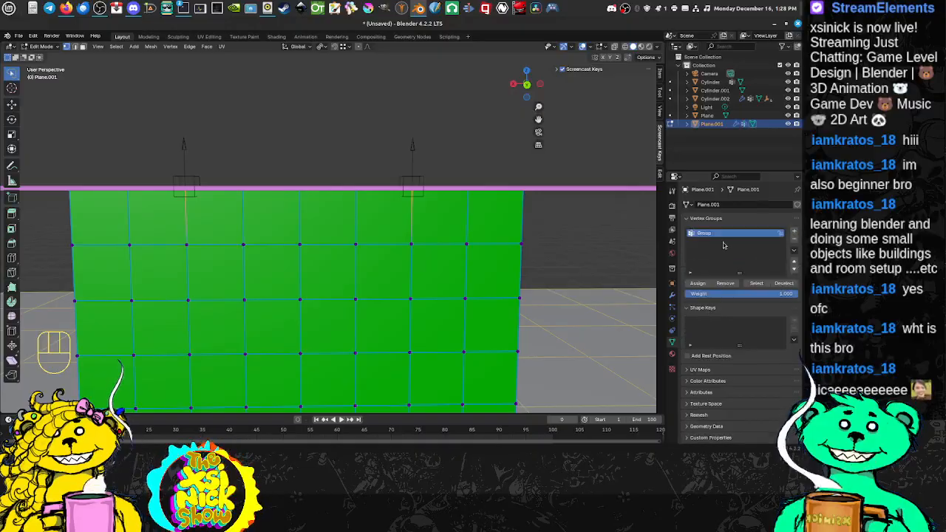
{"action": "double_click", "coordinate": [721, 233]}
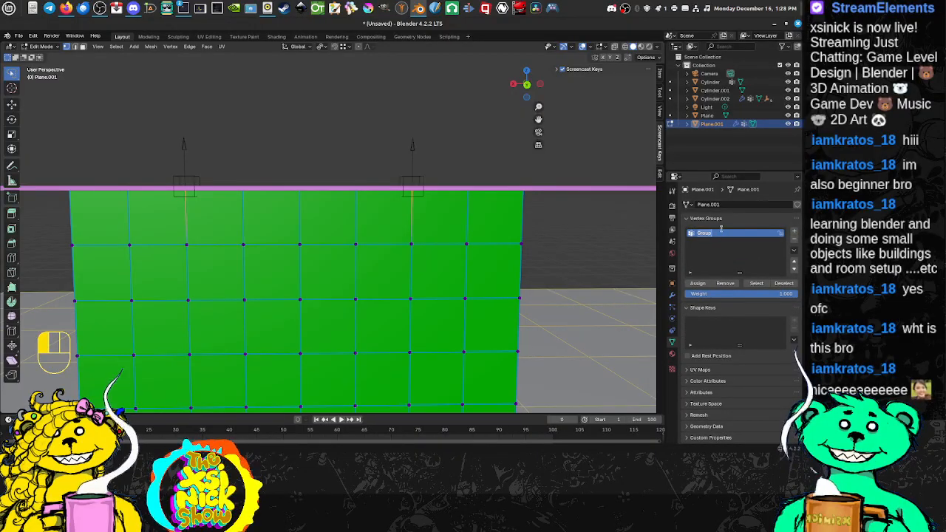
{"action": "type", "text": "Pl"}
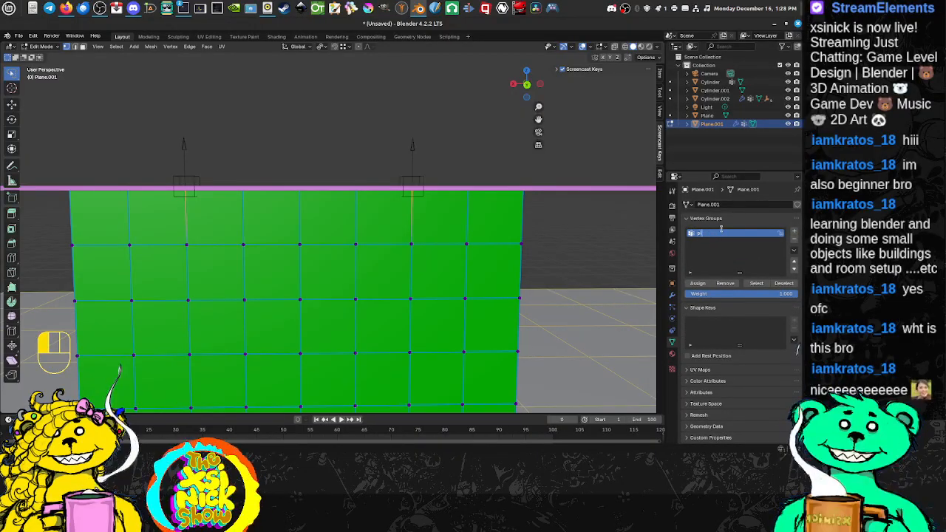
{"action": "type", "text": "nhooks"}
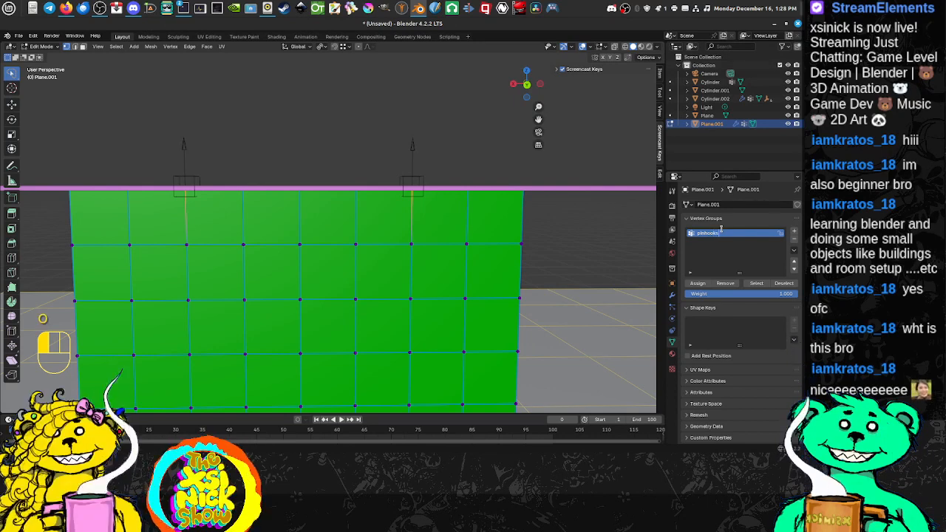
{"action": "left_click", "coordinate": [721, 229]}
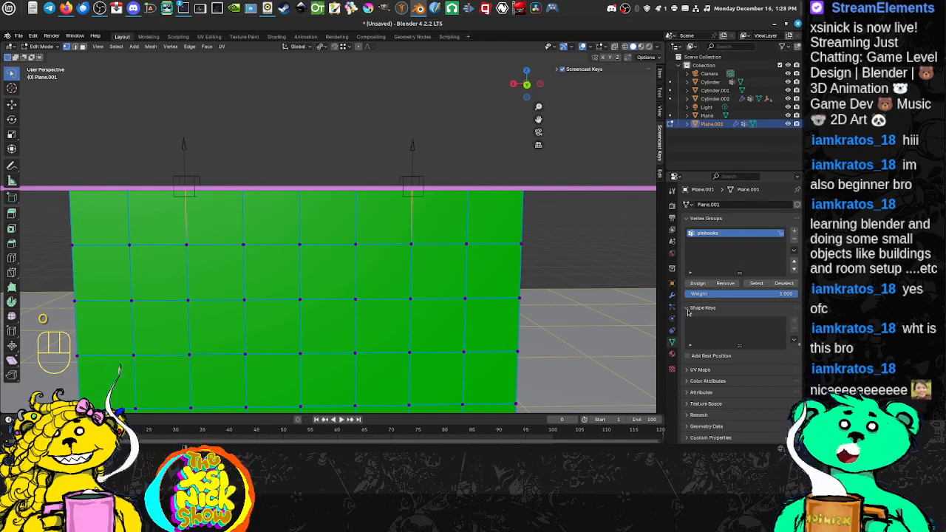
Assign the selected vertices at the two hooks to the pinhooks vertex group and return to Object Mode.
{"action": "left_click", "coordinate": [701, 284]}
{"action": "key", "text": "Tab"}
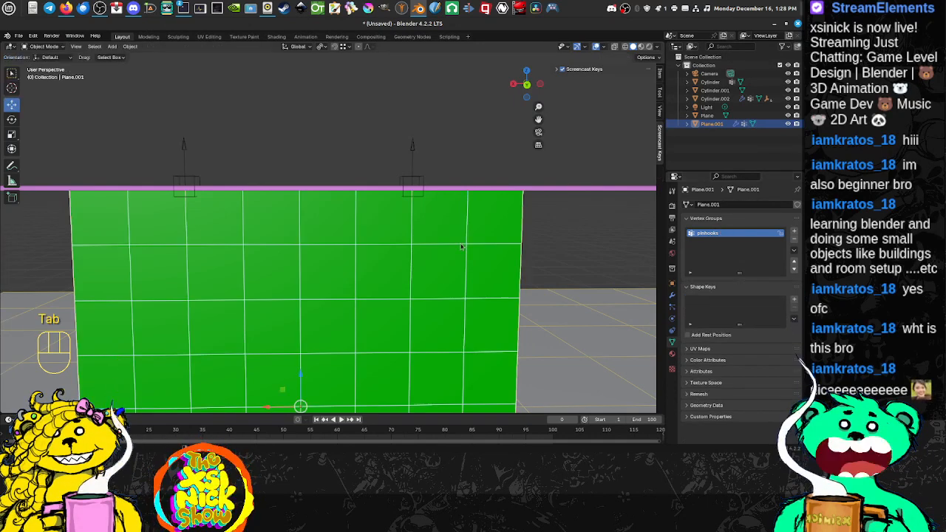
Add Cloth physics to the green plane.
{"action": "left_click", "coordinate": [673, 295]}
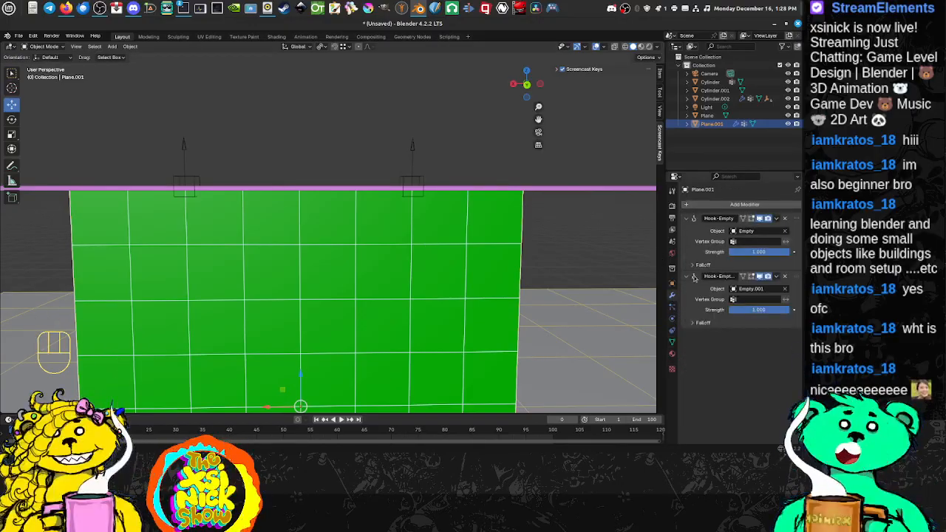
{"action": "left_click", "coordinate": [672, 342]}
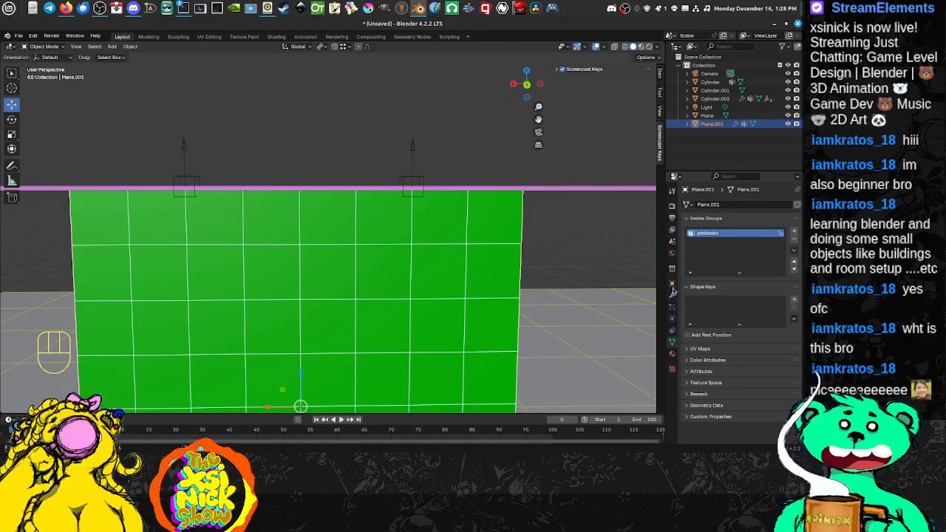
{"action": "left_click", "coordinate": [672, 329]}
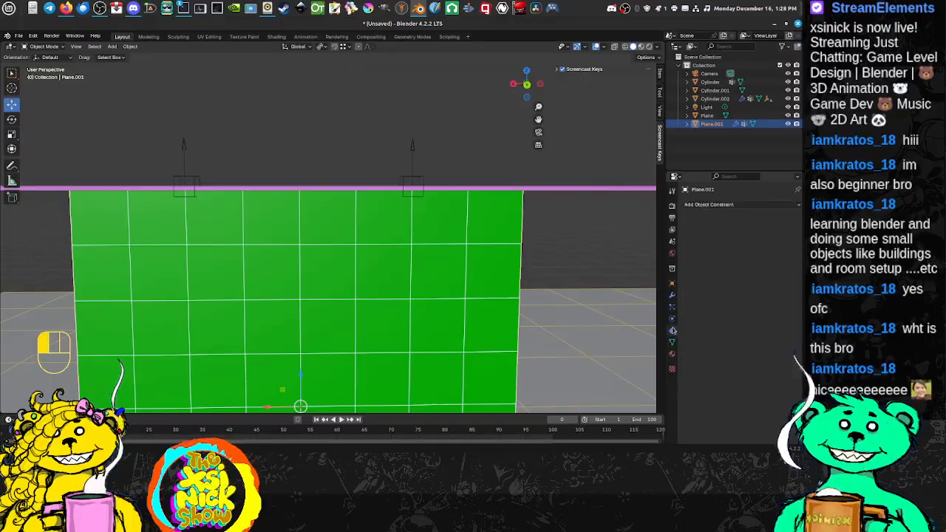
{"action": "left_click", "coordinate": [708, 204]}
{"action": "key", "text": "Escape"}
{"action": "left_click", "coordinate": [673, 318]}
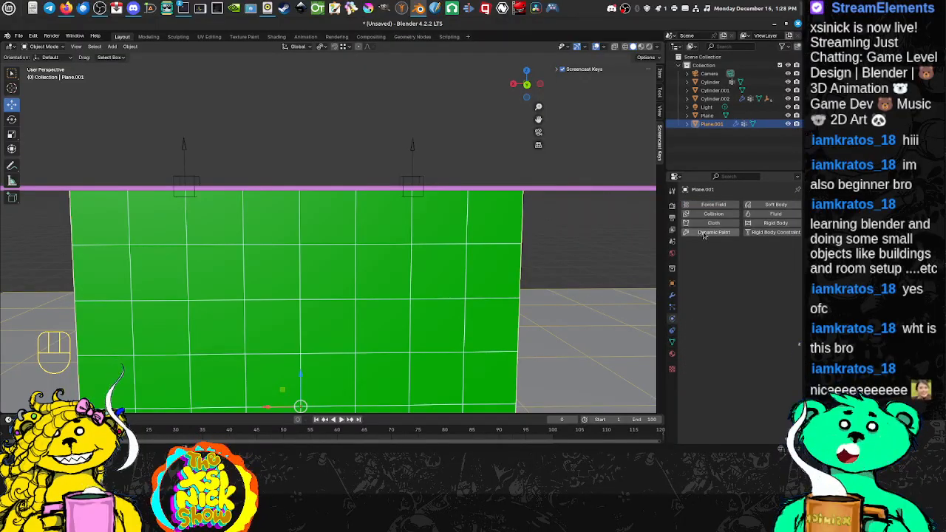
{"action": "left_click", "coordinate": [711, 223]}
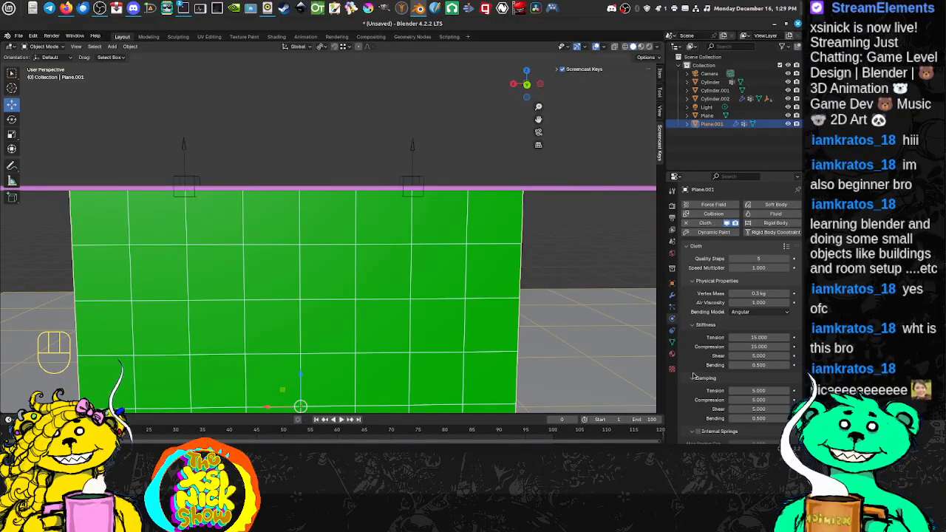
Set pinhooks as the Pin Group in the cloth's Shape settings.
{"action": "scroll", "coordinate": [693, 329], "scroll_direction": "down", "scroll_amount": 2}
{"action": "scroll", "coordinate": [695, 333], "scroll_direction": "down", "scroll_amount": 3}
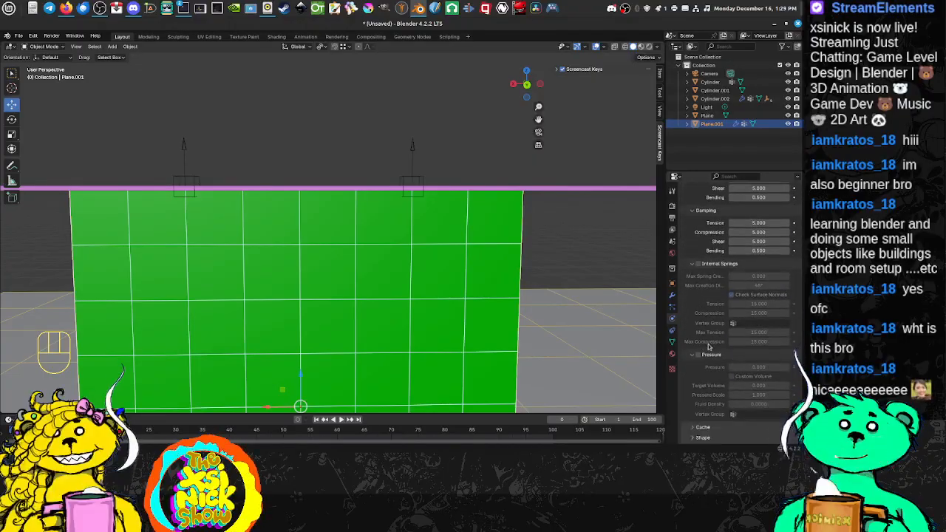
{"action": "scroll", "coordinate": [698, 367], "scroll_direction": "down", "scroll_amount": 3}
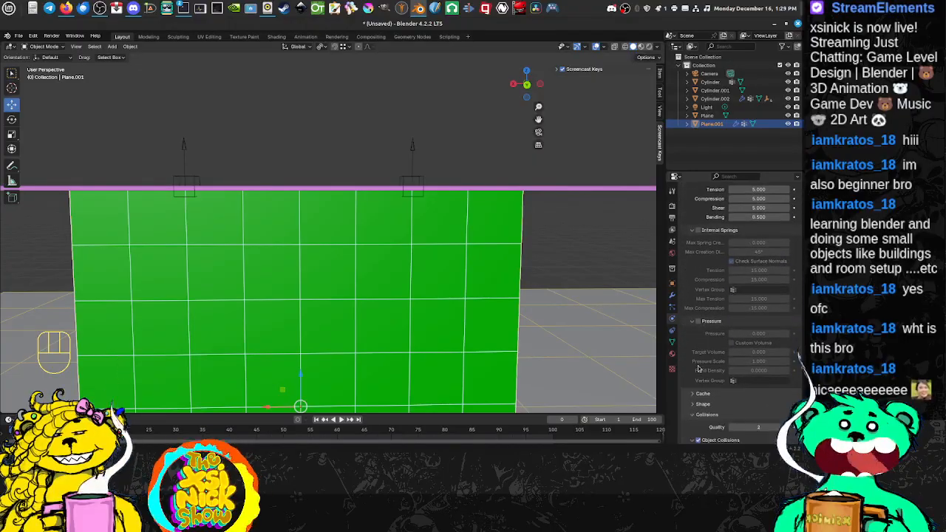
{"action": "left_click", "coordinate": [696, 405]}
{"action": "scroll", "coordinate": [725, 417], "scroll_direction": "down", "scroll_amount": 3}
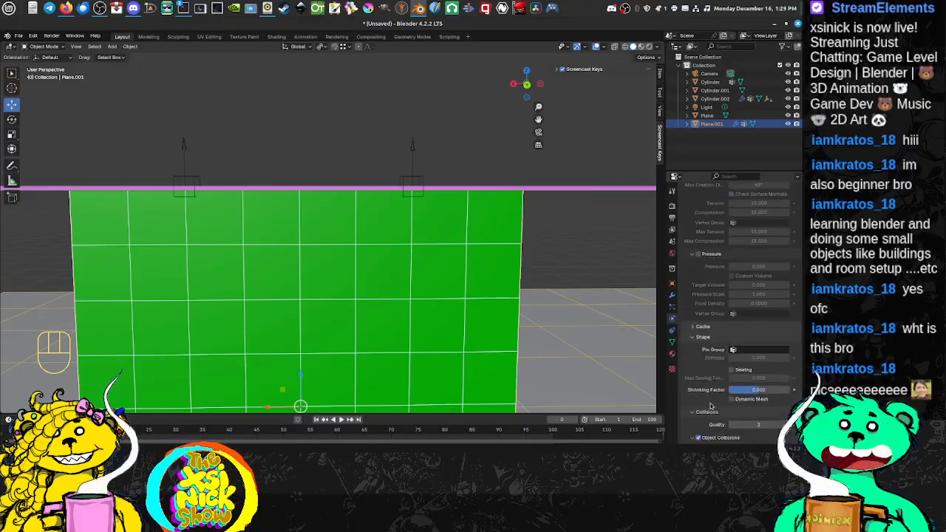
{"action": "left_click", "coordinate": [747, 349]}
{"action": "left_click", "coordinate": [718, 363]}
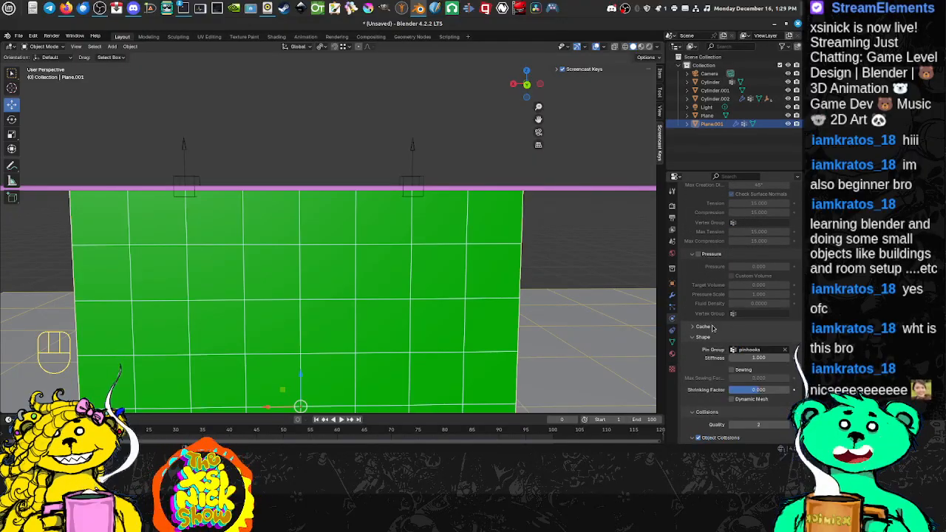
Play the animation to check how the pinned cloth hangs from the rope, then return to frame 0.
{"action": "scroll", "coordinate": [233, 277], "scroll_direction": "down", "scroll_amount": 3}
{"action": "middle_click_drag", "start_coordinate": [233, 278], "coordinate": [325, 309]}
{"action": "scroll", "coordinate": [326, 302], "scroll_direction": "up", "scroll_amount": 1}
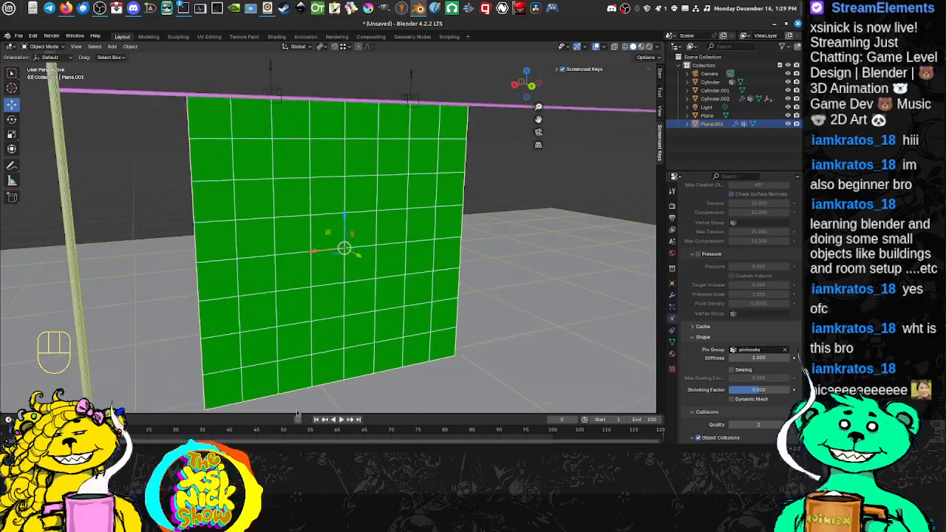
{"action": "left_click", "coordinate": [343, 419]}
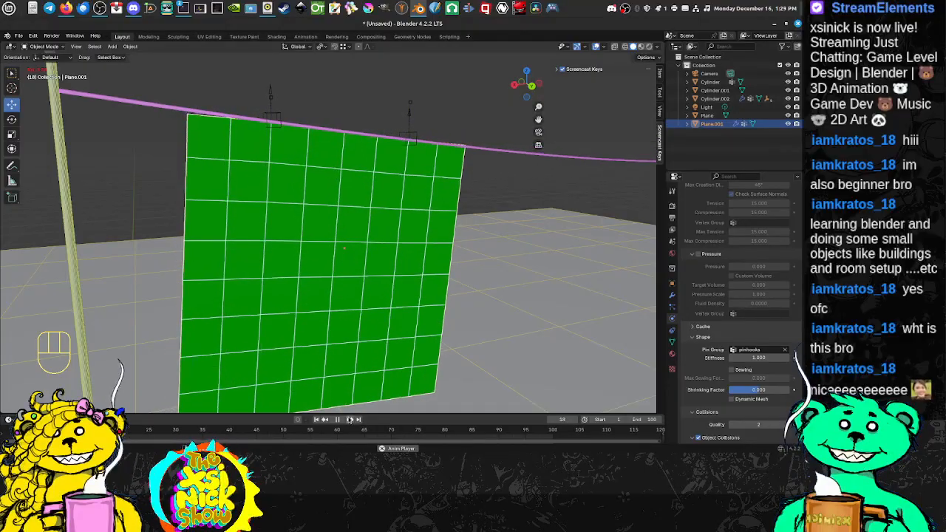
{"action": "left_click", "coordinate": [334, 423]}
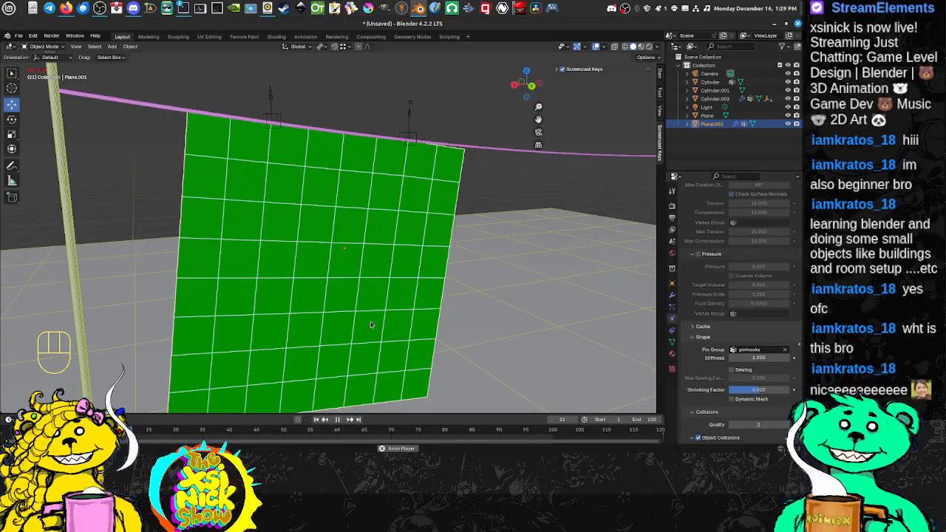
{"action": "left_click", "coordinate": [35, 431]}
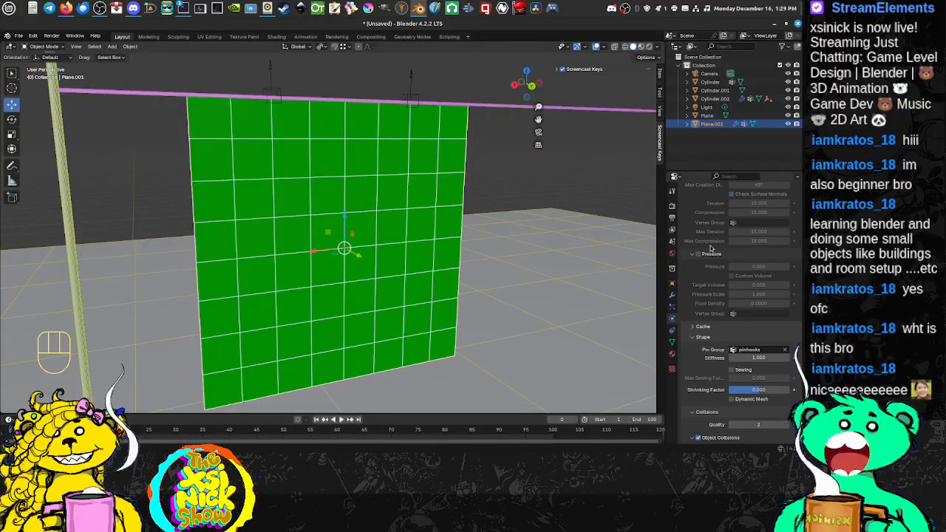
Apply the Cotton preset to the green plane's cloth settings.
{"action": "scroll", "coordinate": [711, 249], "scroll_direction": "up", "scroll_amount": 10}
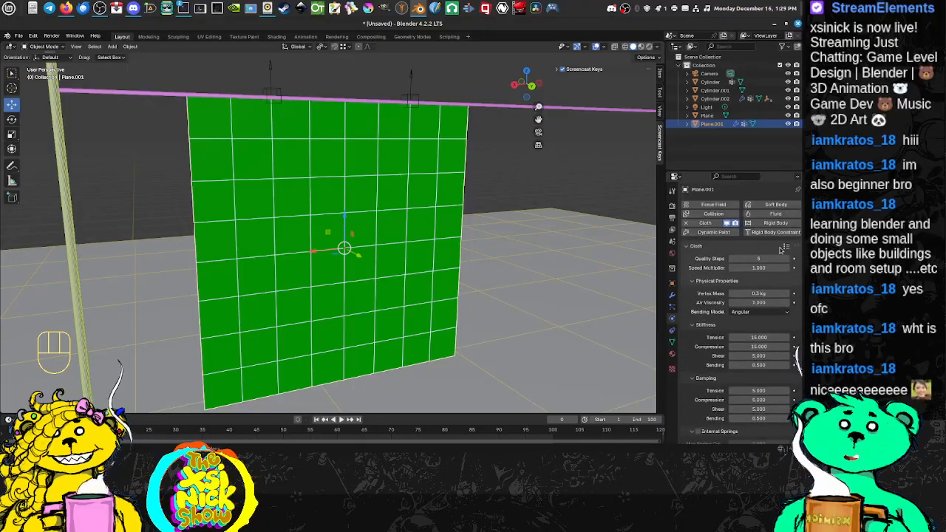
{"action": "left_click", "coordinate": [787, 248]}
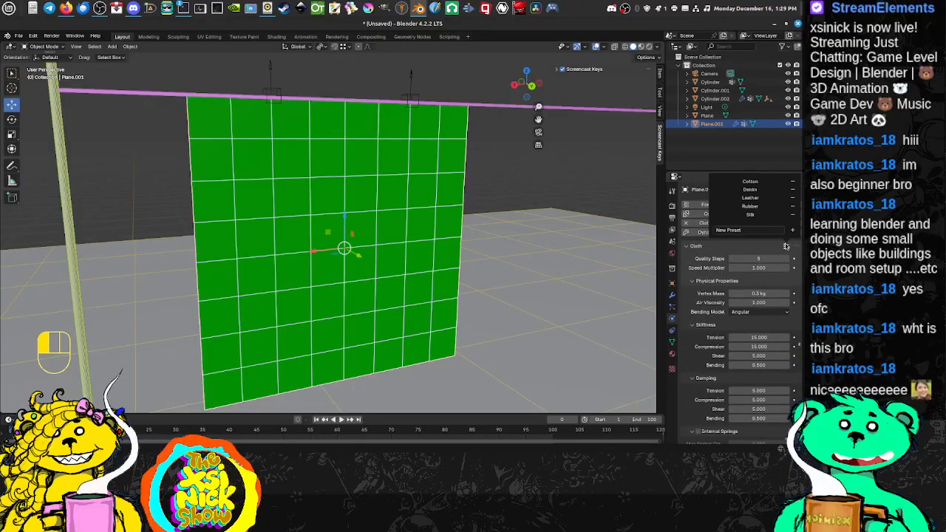
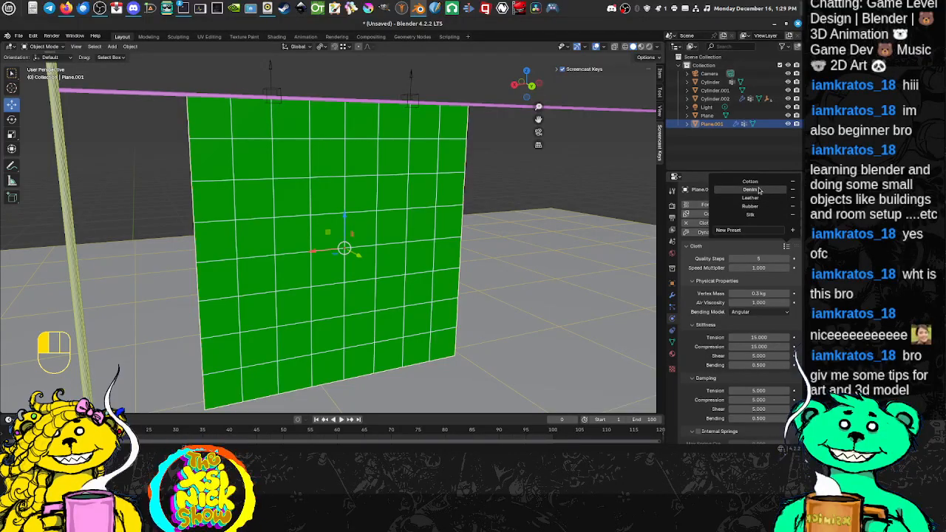
{"action": "left_click", "coordinate": [765, 182]}
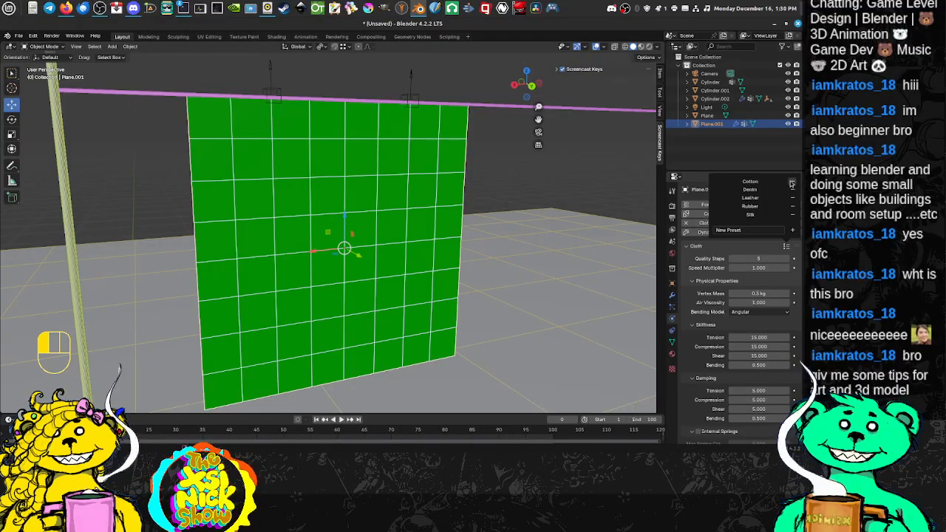
{"action": "left_click", "coordinate": [793, 182]}
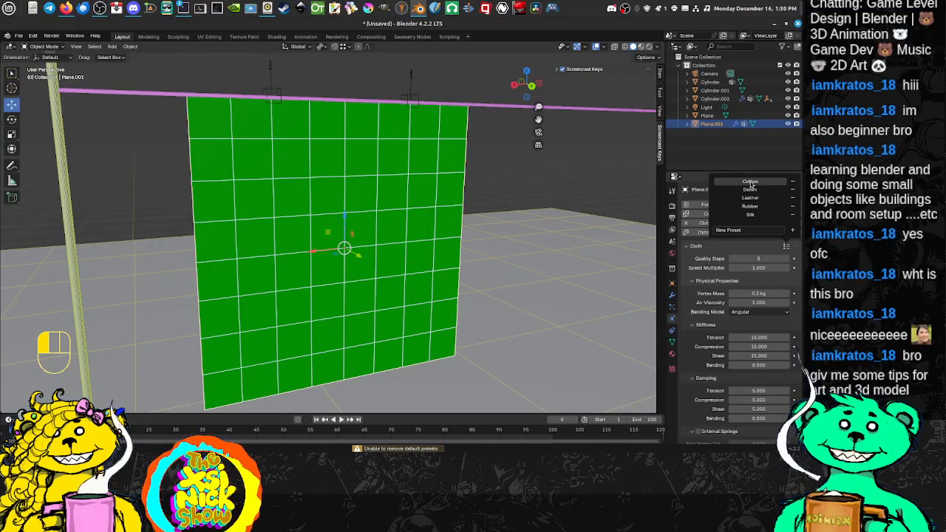
{"action": "left_click", "coordinate": [742, 188]}
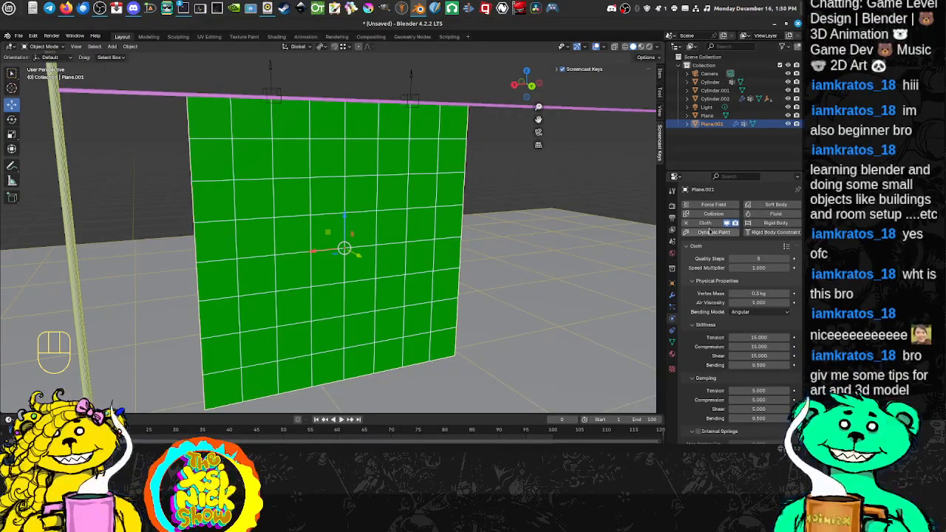
{"action": "left_click", "coordinate": [785, 246]}
{"action": "left_click", "coordinate": [749, 182]}
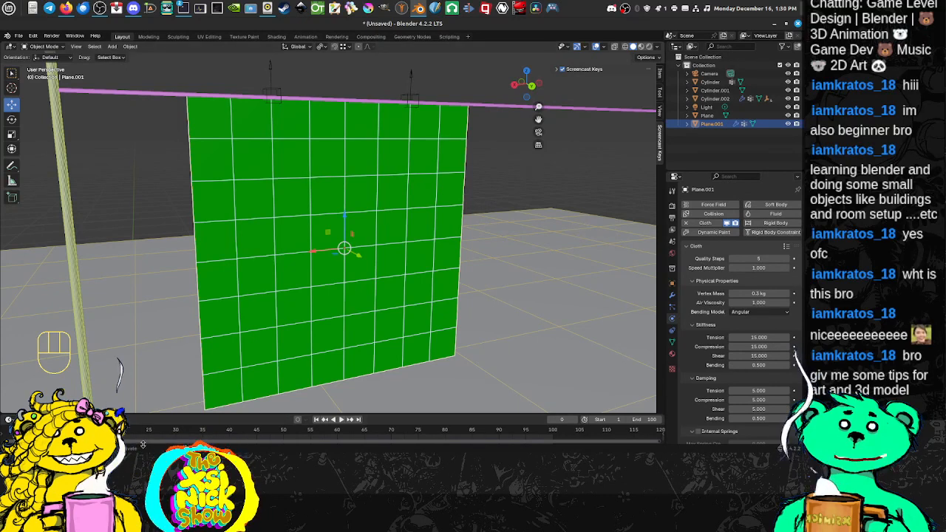
Preview the simulation with the cotton settings in a wider view and rewind the timeline to frame 0.
{"action": "key", "text": "space"}
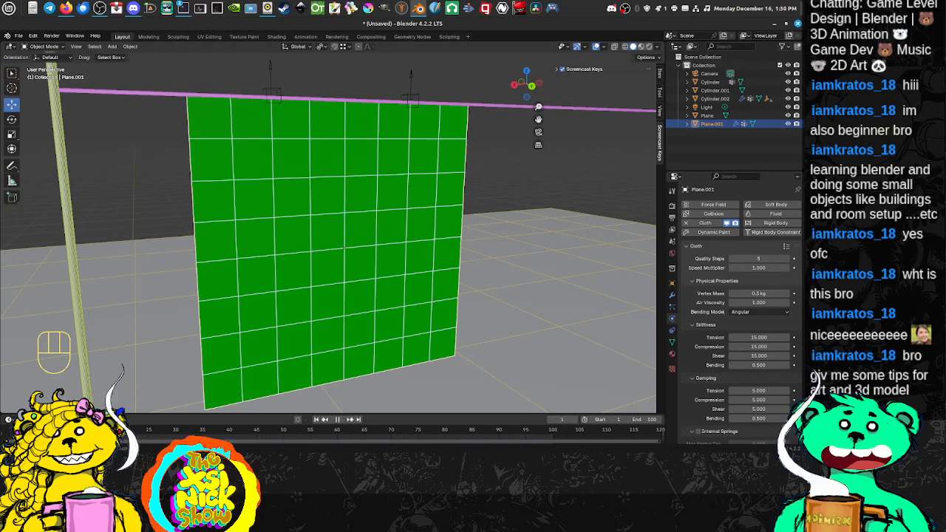
{"action": "key", "text": "space"}
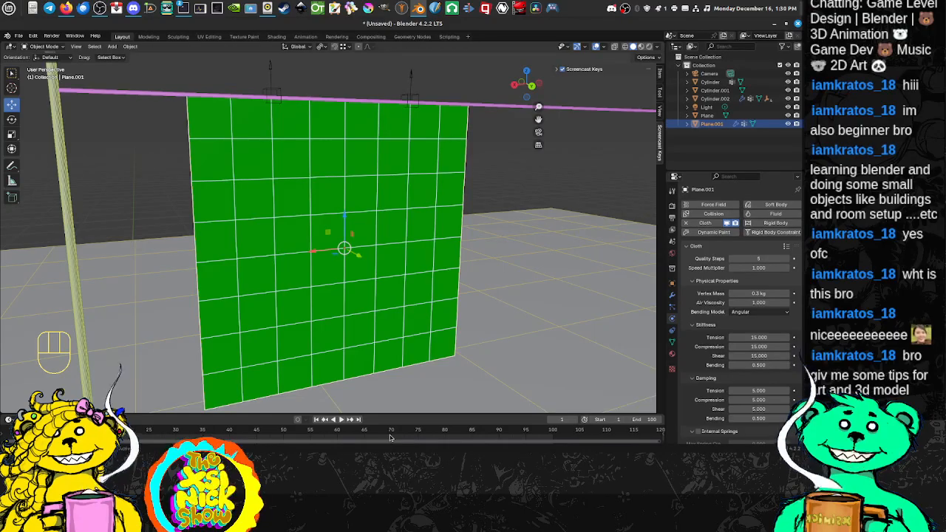
{"action": "left_click", "coordinate": [341, 420]}
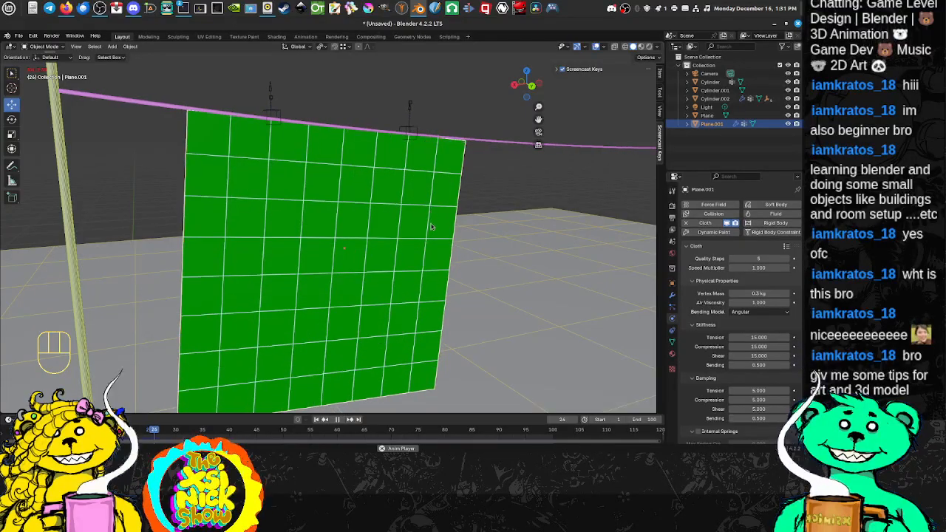
{"action": "scroll", "coordinate": [432, 227], "scroll_direction": "down", "scroll_amount": 5}
{"action": "scroll", "coordinate": [347, 394], "scroll_direction": "down", "scroll_amount": 2}
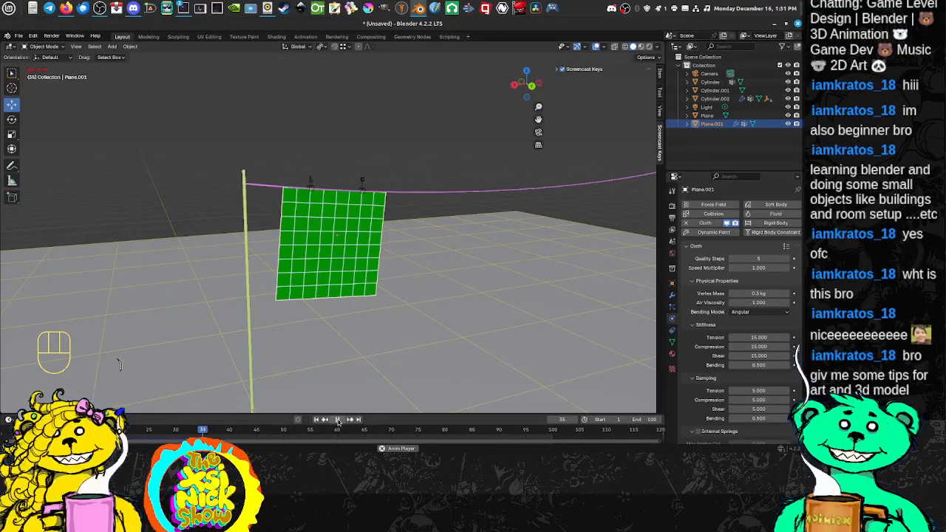
{"action": "left_click", "coordinate": [338, 419]}
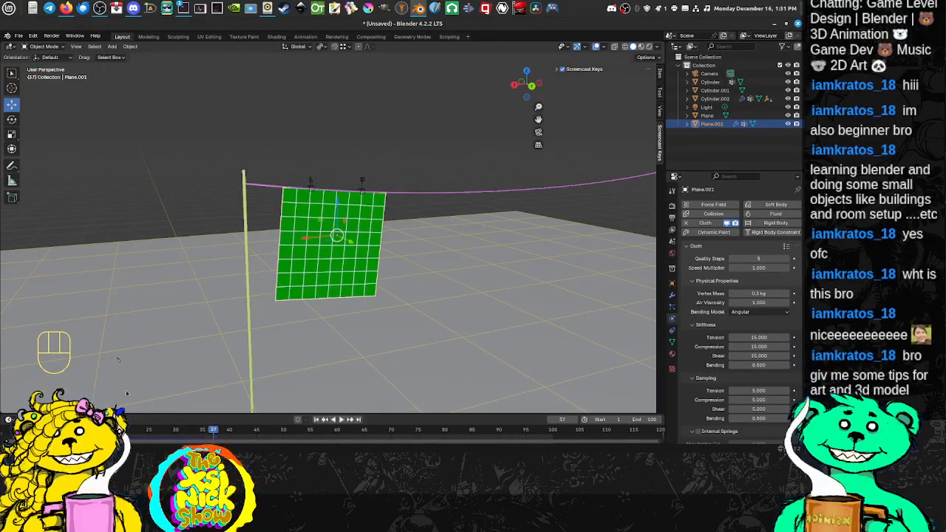
{"action": "left_click_drag", "start_coordinate": [213, 431], "coordinate": [15, 430]}
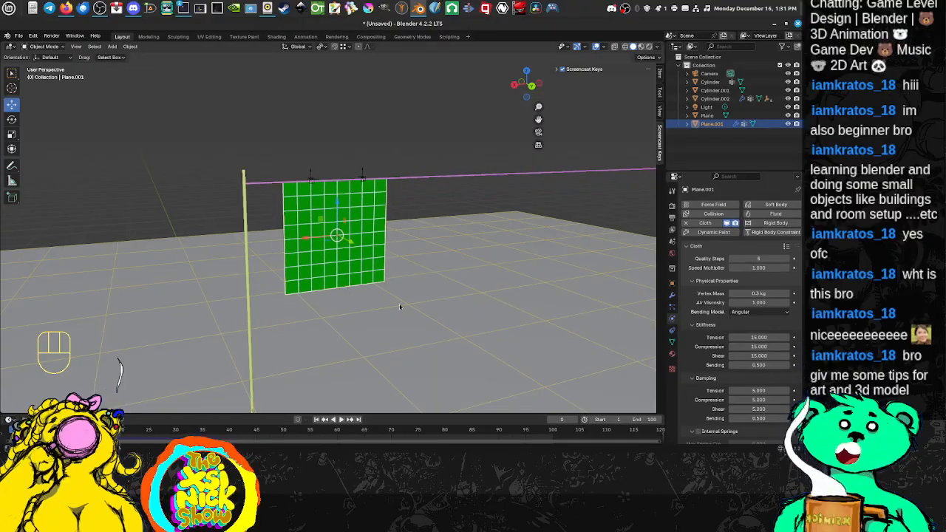
Add a Wind force field to the scene.
{"action": "middle_click_drag", "start_coordinate": [399, 303], "coordinate": [427, 293]}
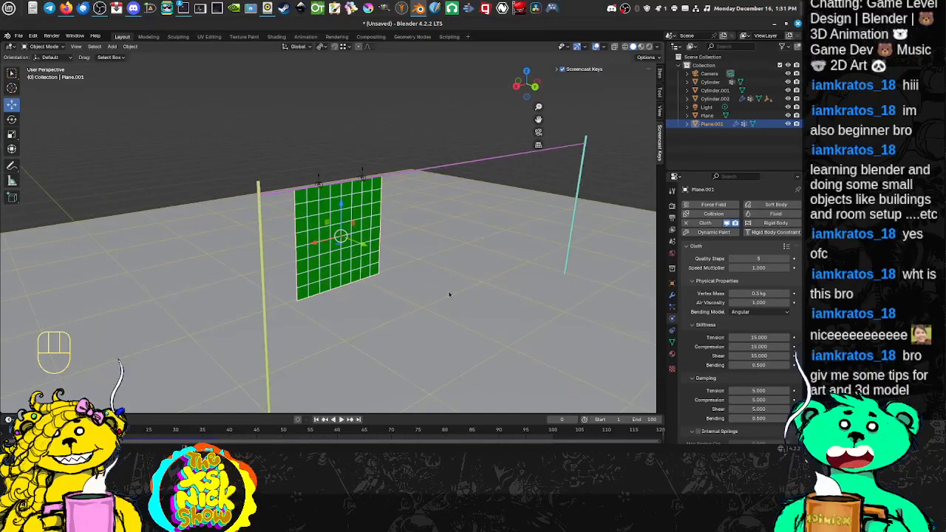
{"action": "left_click", "coordinate": [489, 295]}
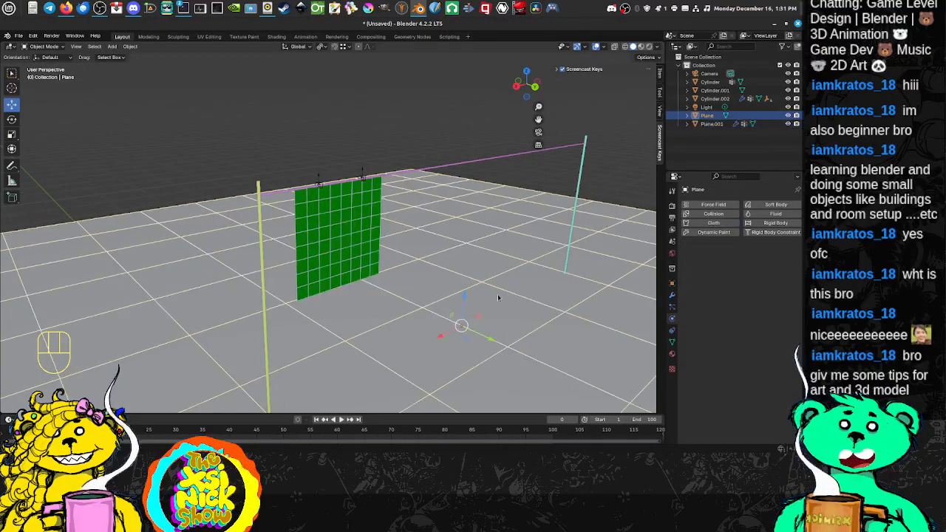
{"action": "key", "text": "shift+a"}
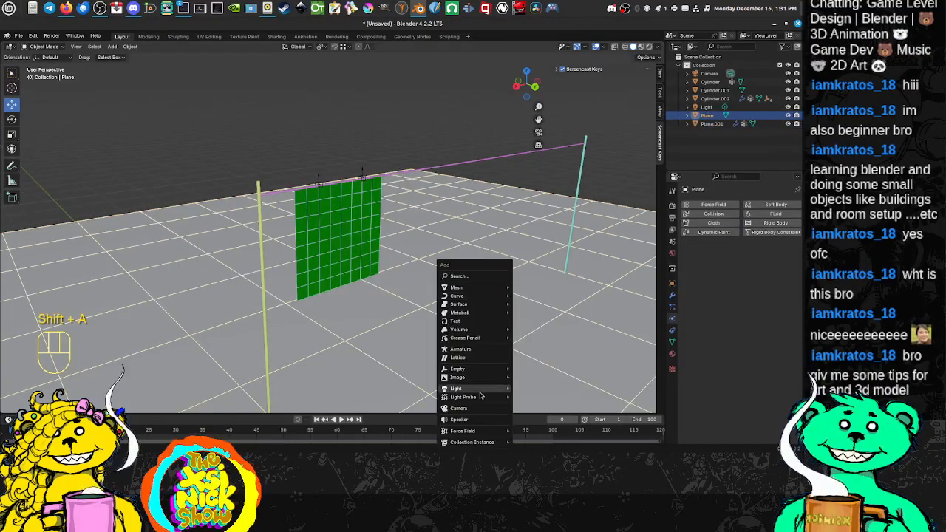
{"action": "mouse_move", "coordinate": [472, 434]}
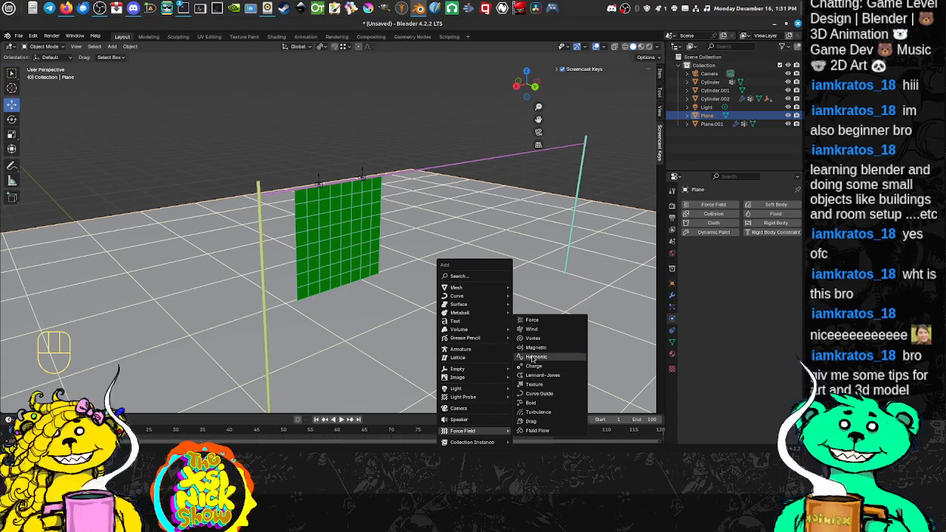
{"action": "left_click", "coordinate": [537, 330]}
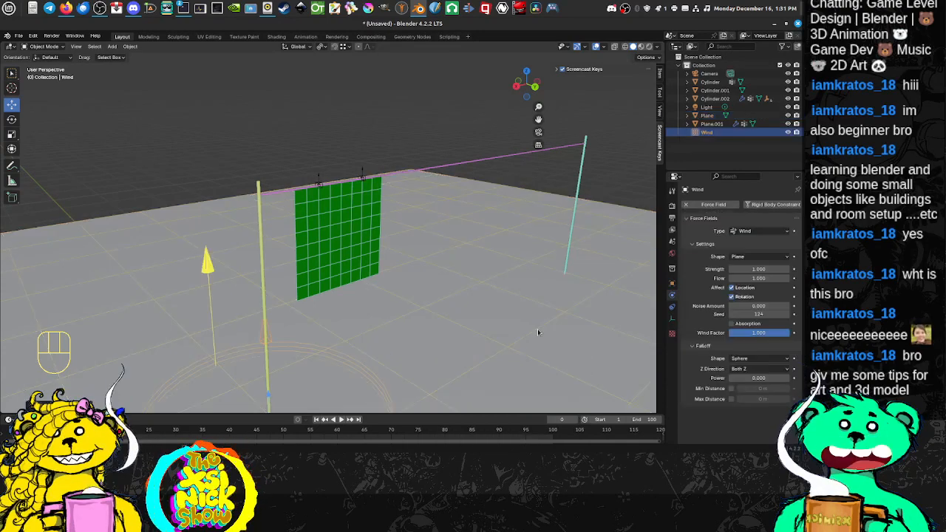
Raise the wind force field along the Z axis to the height of the hanging cloth.
{"action": "scroll", "coordinate": [336, 259], "scroll_direction": "down", "scroll_amount": 3}
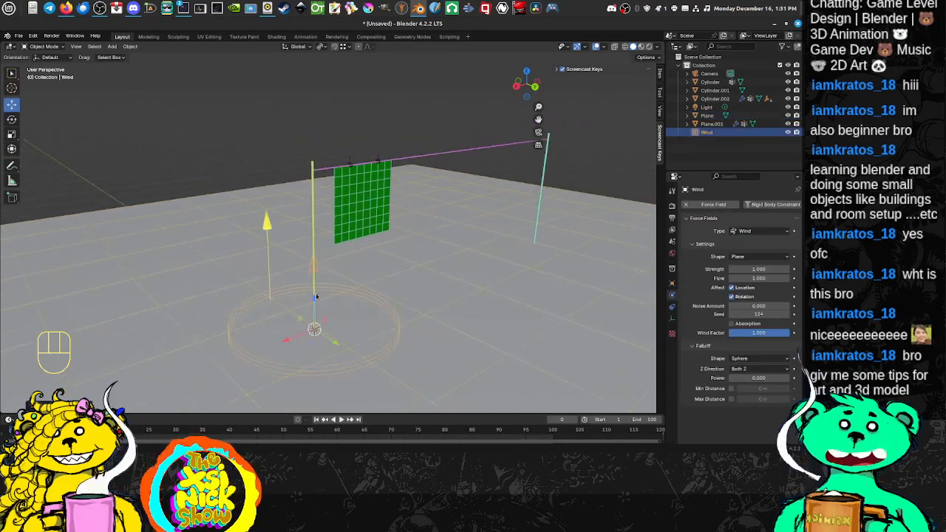
{"action": "left_click_drag", "start_coordinate": [317, 296], "coordinate": [315, 200]}
{"action": "middle_click_drag", "start_coordinate": [318, 234], "coordinate": [359, 272], "text": "shift"}
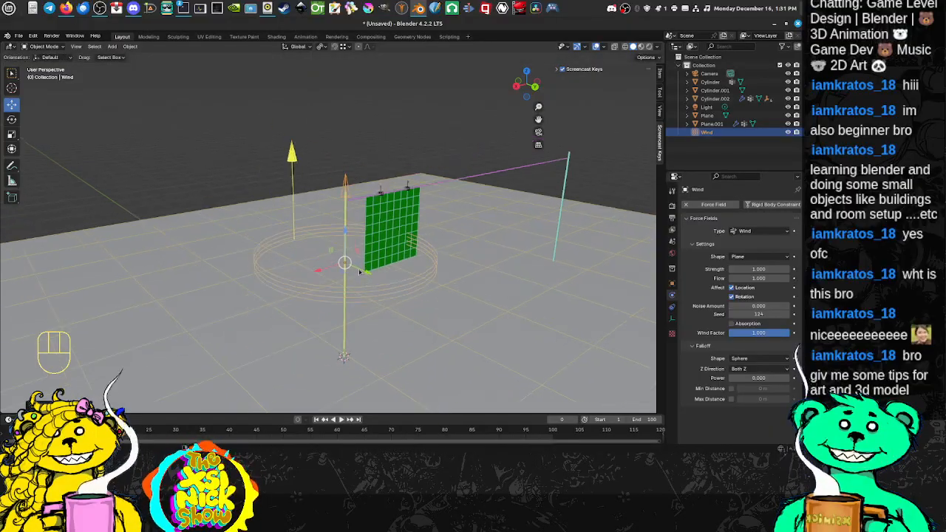
Delete the ground plane beneath the poles.
{"action": "left_click", "coordinate": [12, 119]}
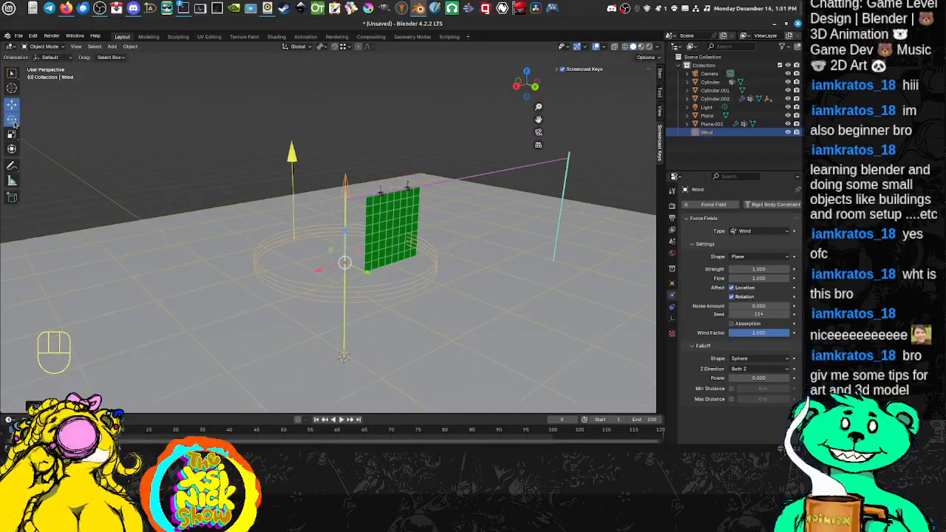
{"action": "left_click", "coordinate": [549, 312]}
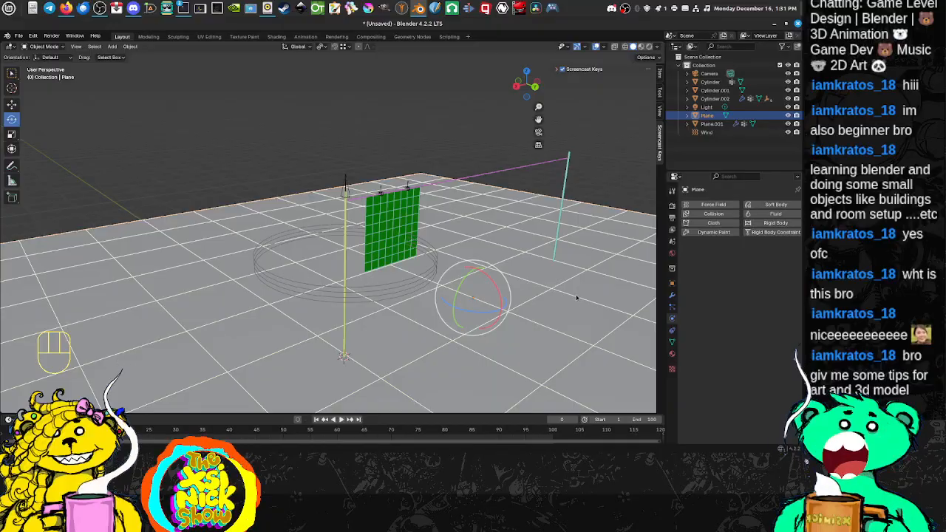
{"action": "key", "text": "Delete"}
{"action": "middle_click_drag", "start_coordinate": [573, 298], "coordinate": [301, 256]}
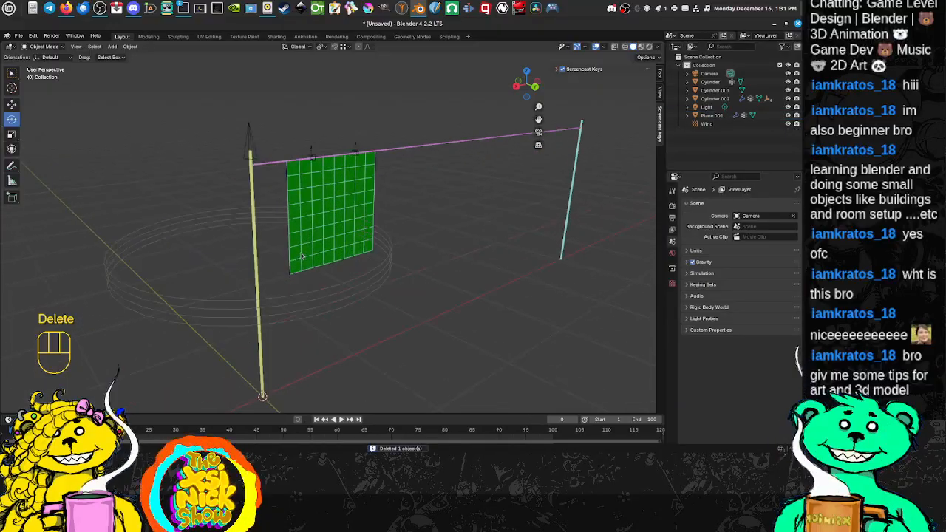
Rotate the wind force field from its upright direction onto its side and turn it horizontally.
{"action": "left_click", "coordinate": [294, 320]}
{"action": "left_click_drag", "start_coordinate": [265, 243], "coordinate": [129, 146]}
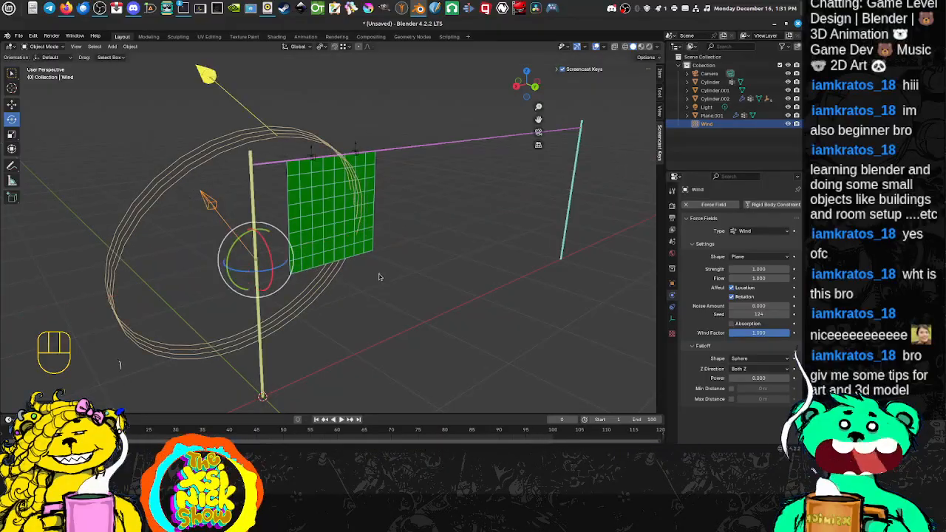
{"action": "scroll", "coordinate": [405, 263], "scroll_direction": "down", "scroll_amount": 7}
{"action": "middle_click_drag", "start_coordinate": [406, 261], "coordinate": [391, 292]}
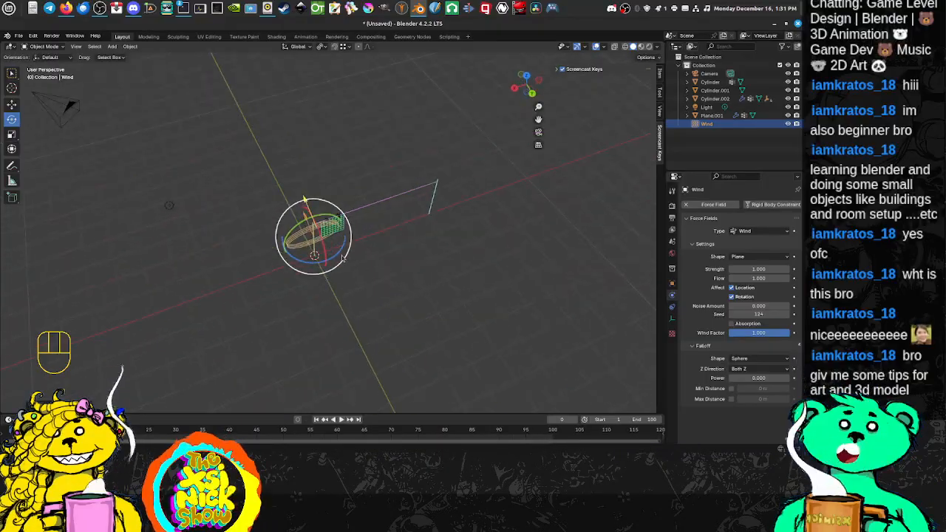
{"action": "left_click_drag", "start_coordinate": [342, 256], "coordinate": [401, 211]}
{"action": "middle_click_drag", "start_coordinate": [386, 289], "coordinate": [424, 222]}
{"action": "mouse_move", "coordinate": [300, 204]}
{"action": "left_mouse_down"}
{"action": "mouse_move", "coordinate": [310, 204]}
{"action": "mouse_move", "coordinate": [303, 217]}
{"action": "left_mouse_up"}
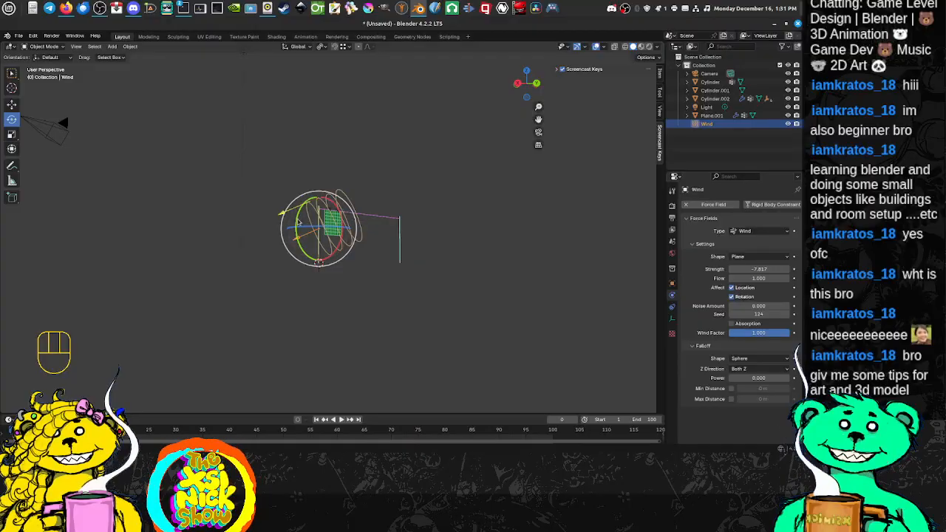
Set the transform orientation to Local and rotate the wind force field about its own axis.
{"action": "left_click", "coordinate": [155, 69]}
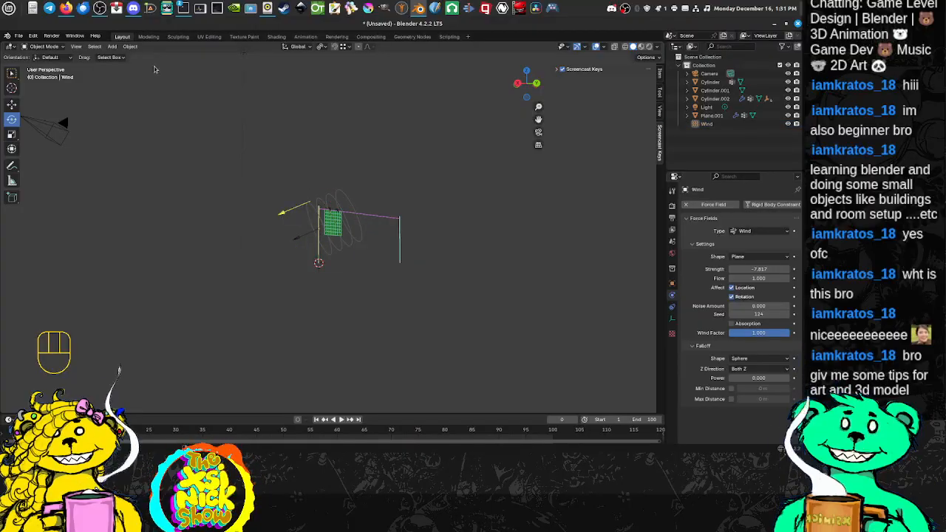
{"action": "left_click", "coordinate": [322, 47]}
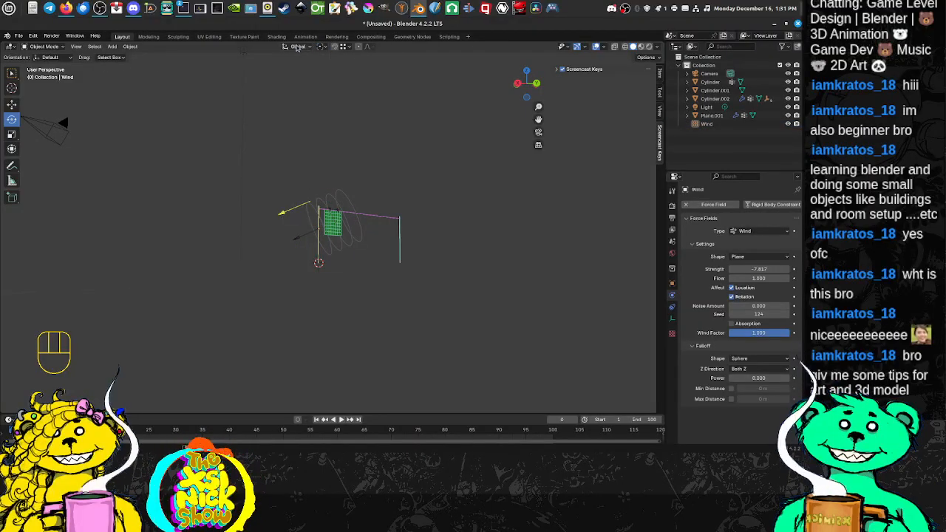
{"action": "left_click", "coordinate": [297, 46]}
{"action": "left_click", "coordinate": [290, 75]}
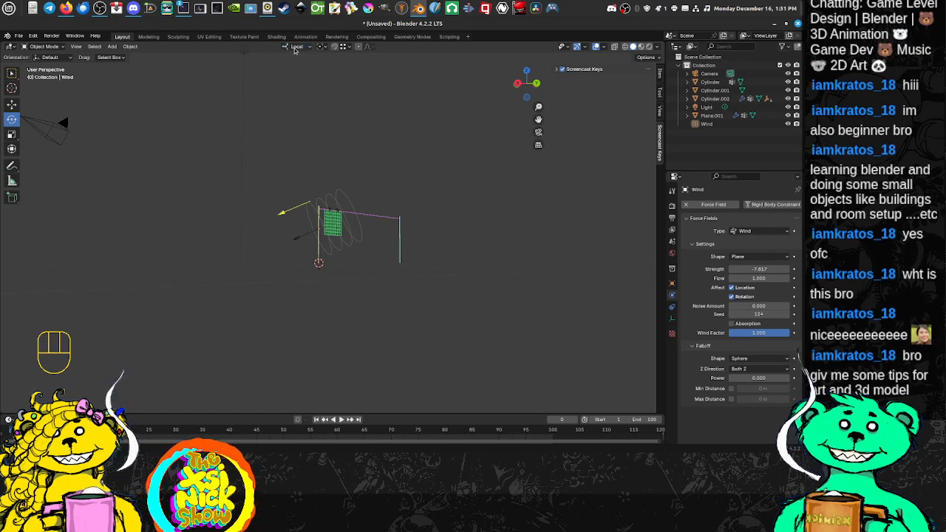
{"action": "middle_click_drag", "start_coordinate": [424, 224], "coordinate": [422, 276], "text": "shift"}
{"action": "left_click", "coordinate": [360, 239]}
{"action": "middle_click_drag", "start_coordinate": [396, 235], "coordinate": [394, 265], "text": "shift"}
{"action": "left_click_drag", "start_coordinate": [326, 211], "coordinate": [339, 214]}
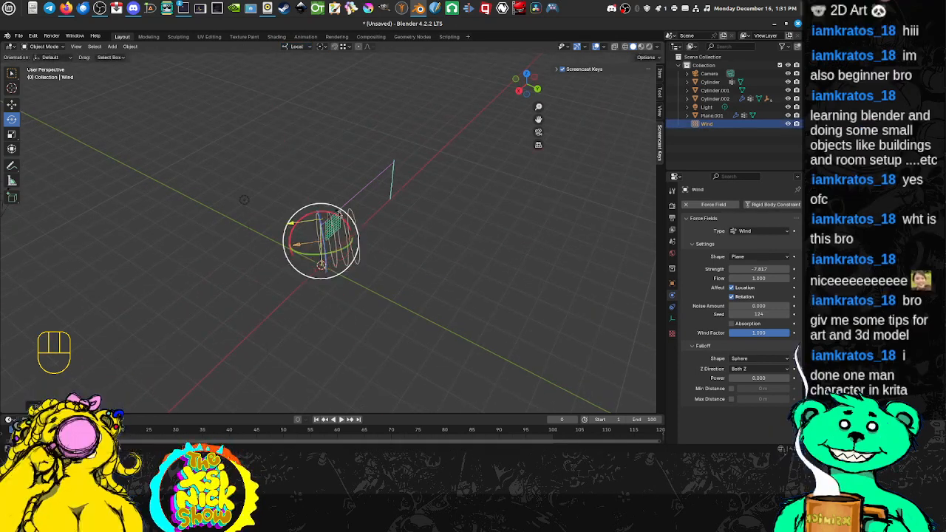
{"action": "middle_click_drag", "start_coordinate": [426, 238], "coordinate": [391, 239], "text": "shift"}
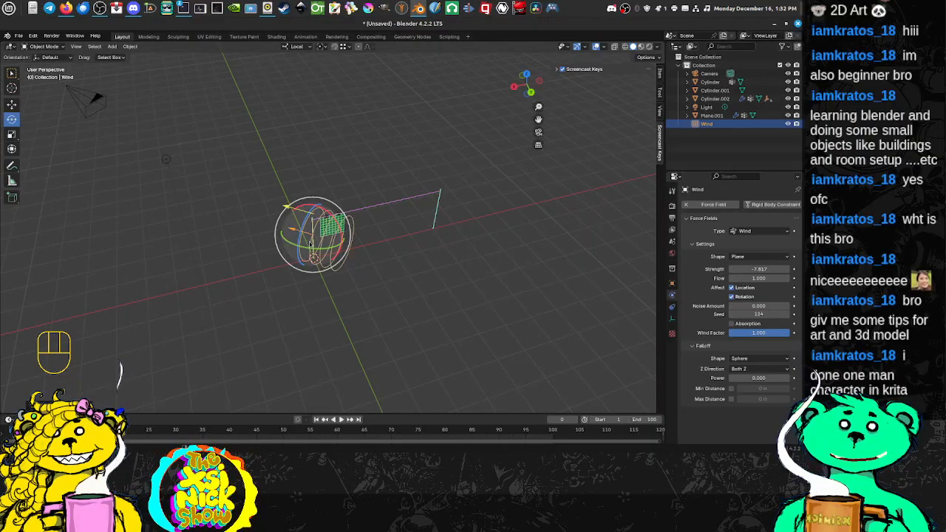
{"action": "middle_click_drag", "start_coordinate": [259, 236], "coordinate": [387, 243], "text": "shift"}
{"action": "scroll", "coordinate": [357, 242], "scroll_direction": "up", "scroll_amount": 3}
{"action": "scroll", "coordinate": [357, 243], "scroll_direction": "up", "scroll_amount": 1}
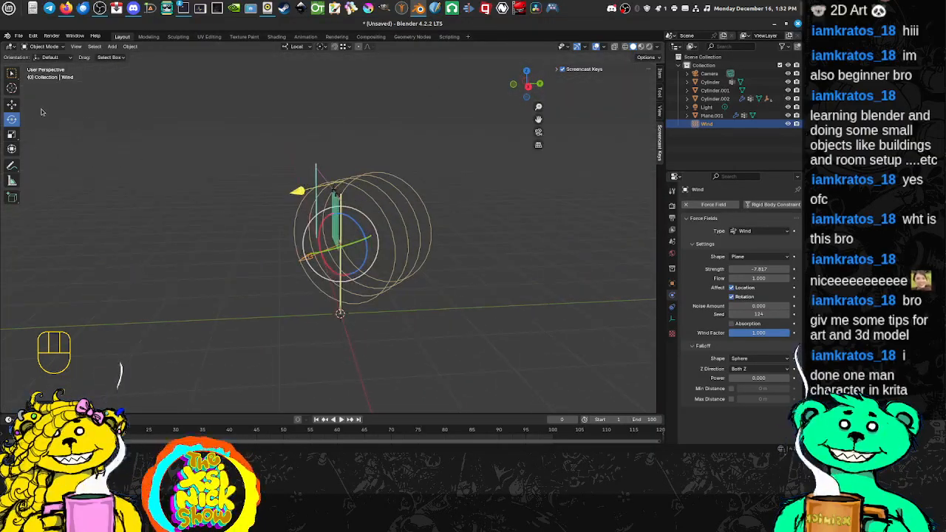
Fine-tune the wind force field's rotation so that its direction arrow lies closer to horizontal.
{"action": "left_click", "coordinate": [12, 104]}
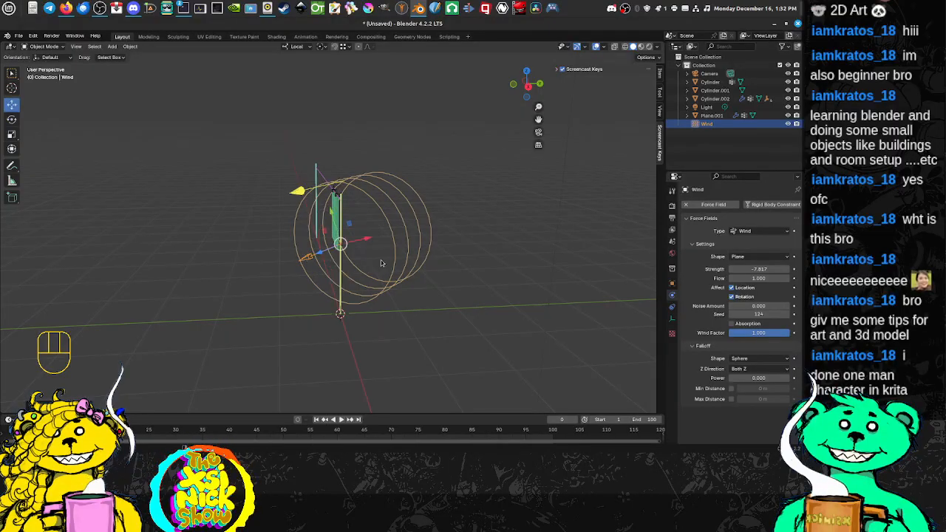
{"action": "middle_click_drag", "start_coordinate": [344, 250], "coordinate": [384, 254]}
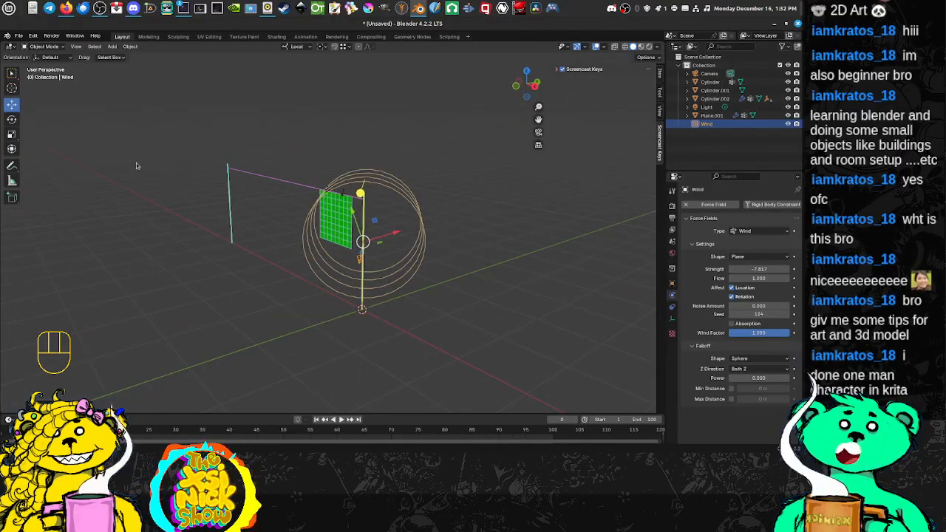
{"action": "left_click", "coordinate": [12, 120]}
{"action": "mouse_move", "coordinate": [380, 217]}
{"action": "left_mouse_down"}
{"action": "mouse_move", "coordinate": [392, 230]}
{"action": "mouse_move", "coordinate": [386, 222]}
{"action": "left_mouse_up"}
{"action": "middle_click_drag", "start_coordinate": [453, 251], "coordinate": [340, 231]}
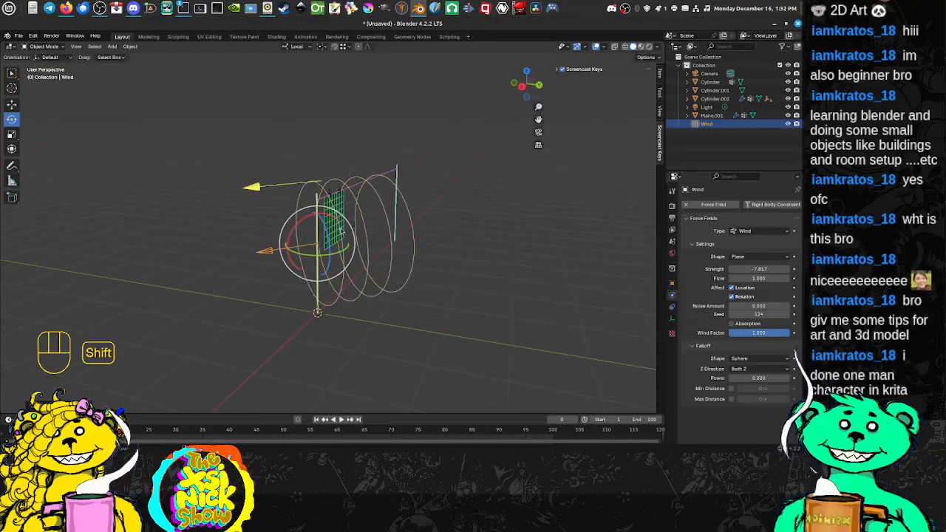
{"action": "middle_click_drag", "start_coordinate": [241, 223], "coordinate": [207, 224]}
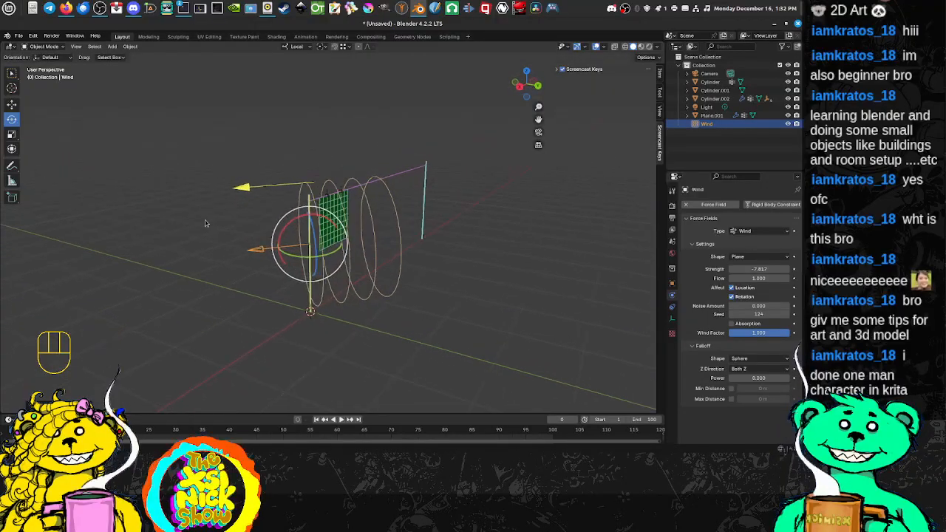
{"action": "middle_click_drag", "start_coordinate": [349, 217], "coordinate": [301, 250], "text": "shift"}
{"action": "scroll", "coordinate": [337, 217], "scroll_direction": "down", "scroll_amount": 2}
{"action": "scroll", "coordinate": [338, 217], "scroll_direction": "up", "scroll_amount": 3}
Move the wind force field along its local axes from the near pole to beside the far pole.
{"action": "left_click", "coordinate": [9, 109]}
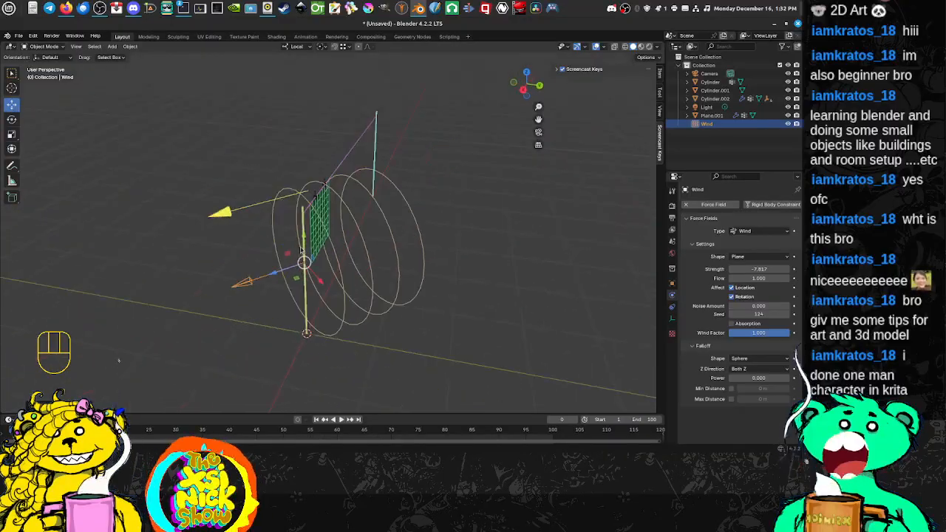
{"action": "left_click_drag", "start_coordinate": [274, 272], "coordinate": [356, 246]}
{"action": "middle_click_drag", "start_coordinate": [426, 244], "coordinate": [196, 268]}
{"action": "left_click_drag", "start_coordinate": [208, 273], "coordinate": [319, 281]}
{"action": "middle_click_drag", "start_coordinate": [320, 289], "coordinate": [355, 275]}
{"action": "left_click_drag", "start_coordinate": [297, 219], "coordinate": [418, 251]}
{"action": "middle_click_drag", "start_coordinate": [419, 254], "coordinate": [255, 184]}
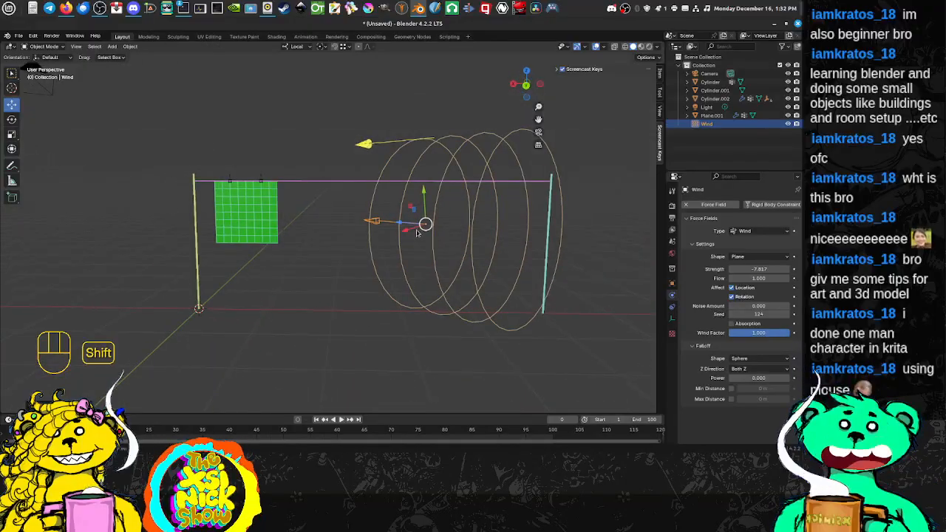
{"action": "middle_click_drag", "start_coordinate": [173, 204], "coordinate": [135, 157]}
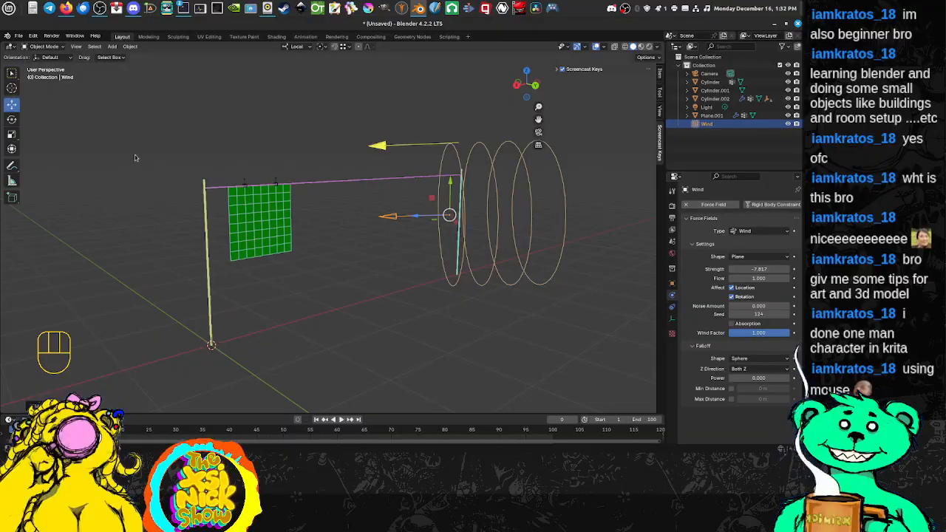
Rotate the wind force field to aim along the rope at the cloth, and briefly preview the simulation.
{"action": "left_click", "coordinate": [12, 119]}
{"action": "left_click_drag", "start_coordinate": [436, 190], "coordinate": [430, 194]}
{"action": "middle_click_drag", "start_coordinate": [460, 201], "coordinate": [413, 200], "text": "shift"}
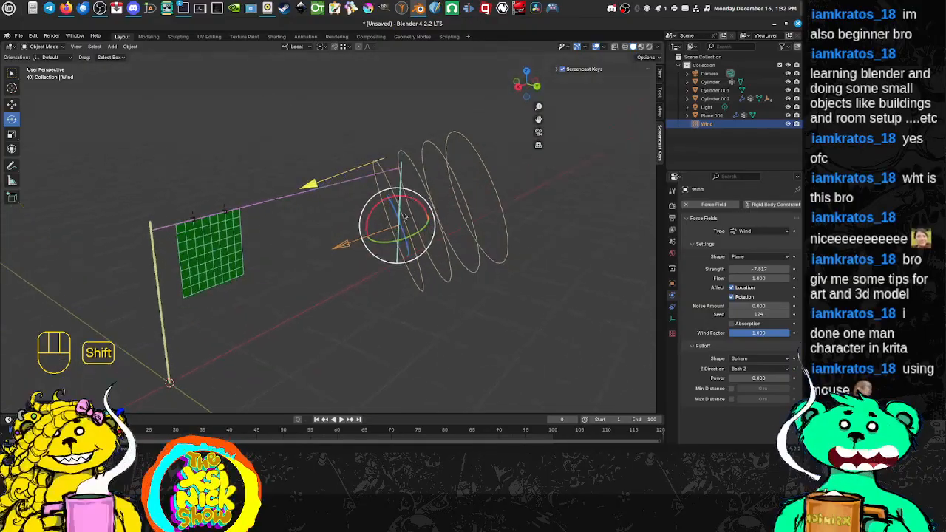
{"action": "left_click_drag", "start_coordinate": [369, 211], "coordinate": [373, 207]}
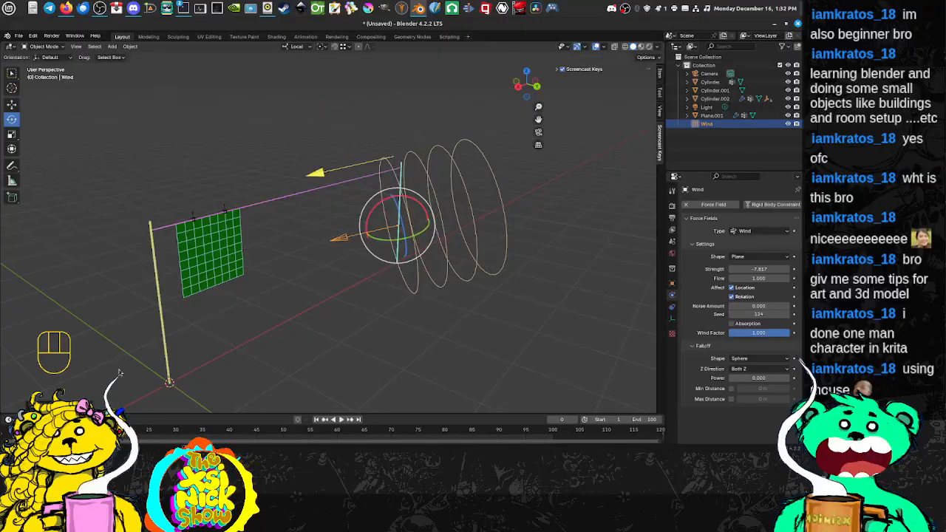
{"action": "left_click", "coordinate": [342, 420]}
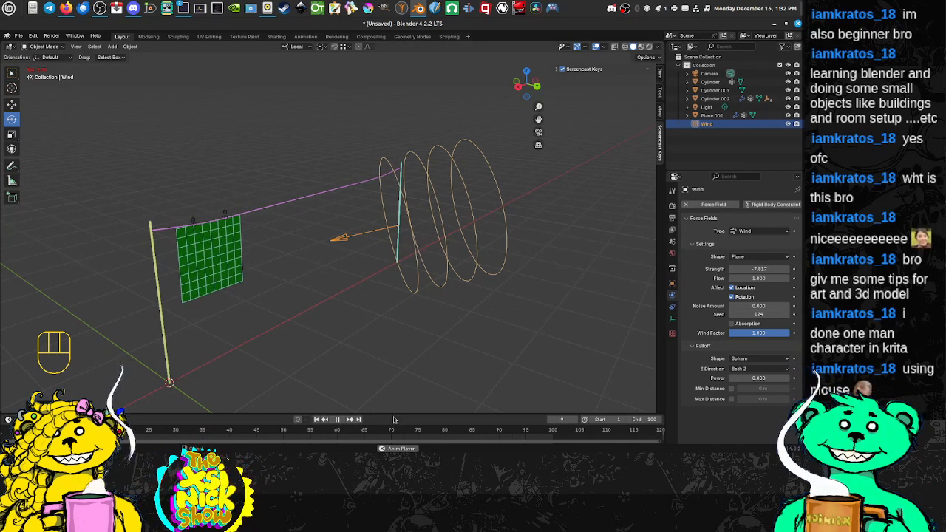
{"action": "key", "text": "space"}
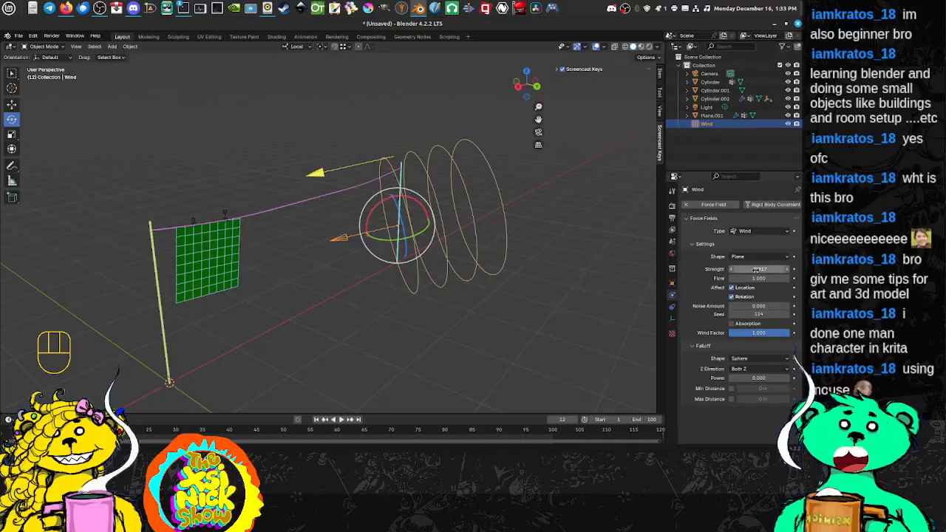
Set the wind's strength to about 17, its flow to 2.000 and its noise amount to 0.700.
{"action": "mouse_move", "coordinate": [755, 270]}
{"action": "left_mouse_down"}
{"action": "mouse_move", "coordinate": [747, 270]}
{"action": "mouse_move", "coordinate": [769, 270]}
{"action": "mouse_move", "coordinate": [758, 269]}
{"action": "left_mouse_up"}
{"action": "middle_click_drag", "start_coordinate": [277, 226], "coordinate": [619, 257]}
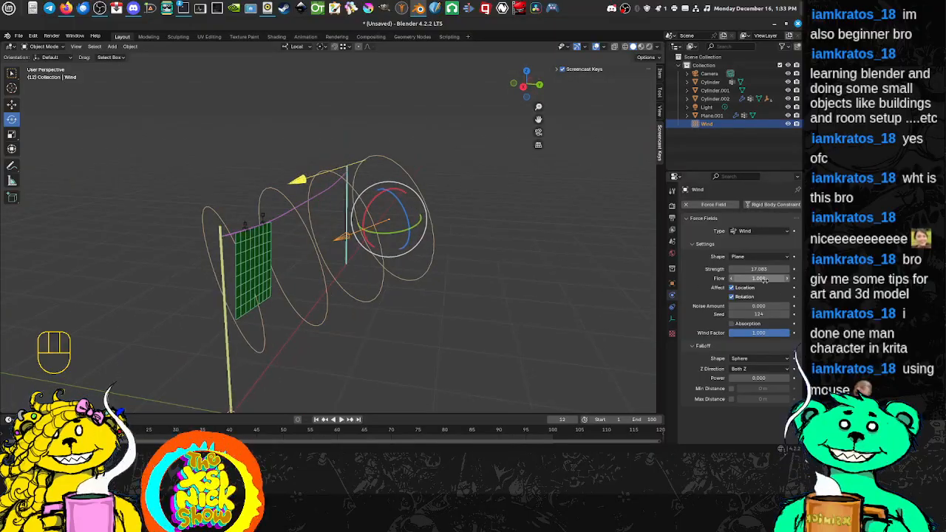
{"action": "left_click_drag", "start_coordinate": [758, 278], "coordinate": [780, 306]}
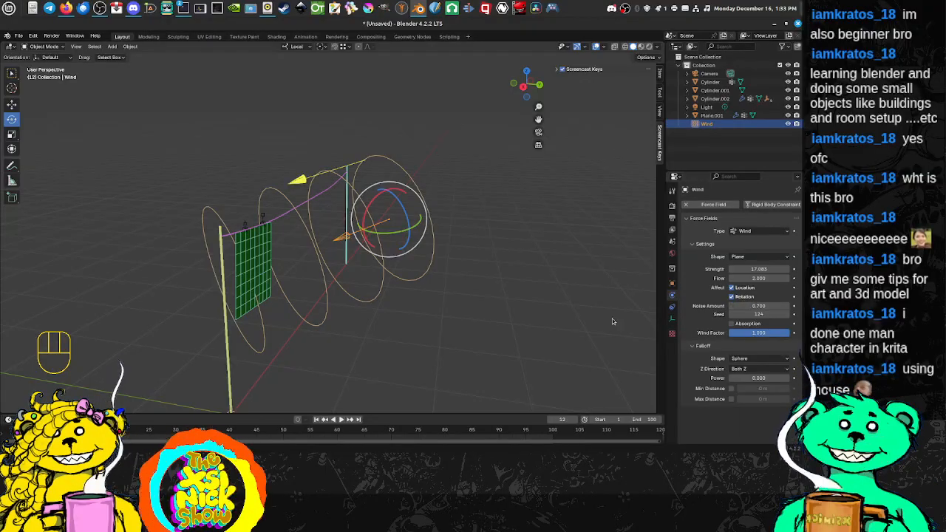
{"action": "middle_click_drag", "start_coordinate": [550, 263], "coordinate": [563, 266], "text": "shift"}
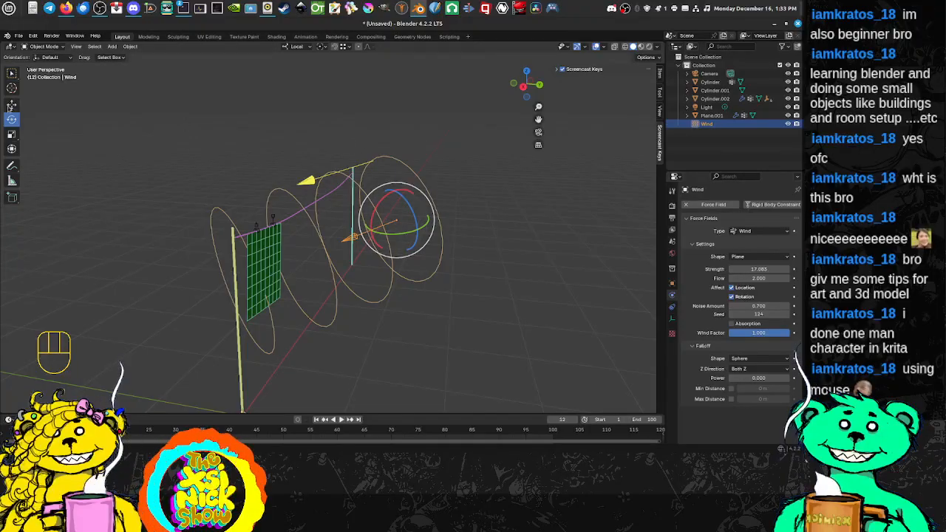
Move the wind force field back beyond the far pole and adjust its angle toward the cloth with the Transform tool.
{"action": "left_click", "coordinate": [13, 149]}
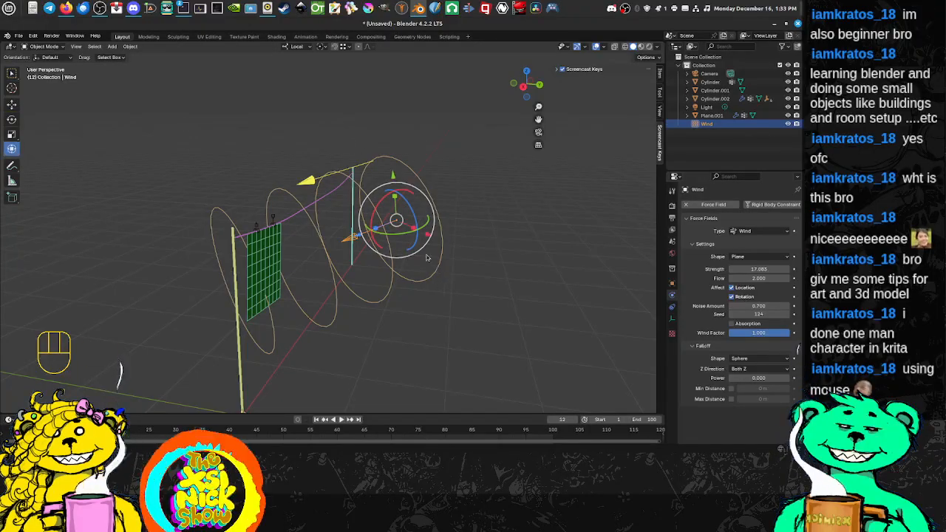
{"action": "middle_click_drag", "start_coordinate": [395, 181], "coordinate": [384, 223]}
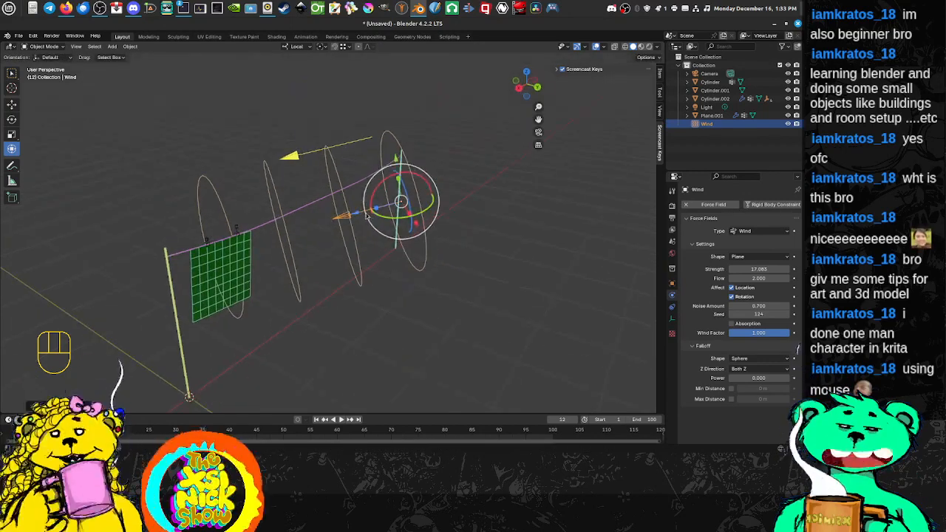
{"action": "left_click_drag", "start_coordinate": [356, 213], "coordinate": [402, 201]}
{"action": "middle_click_drag", "start_coordinate": [423, 221], "coordinate": [470, 186]}
{"action": "left_click_drag", "start_coordinate": [473, 183], "coordinate": [454, 213]}
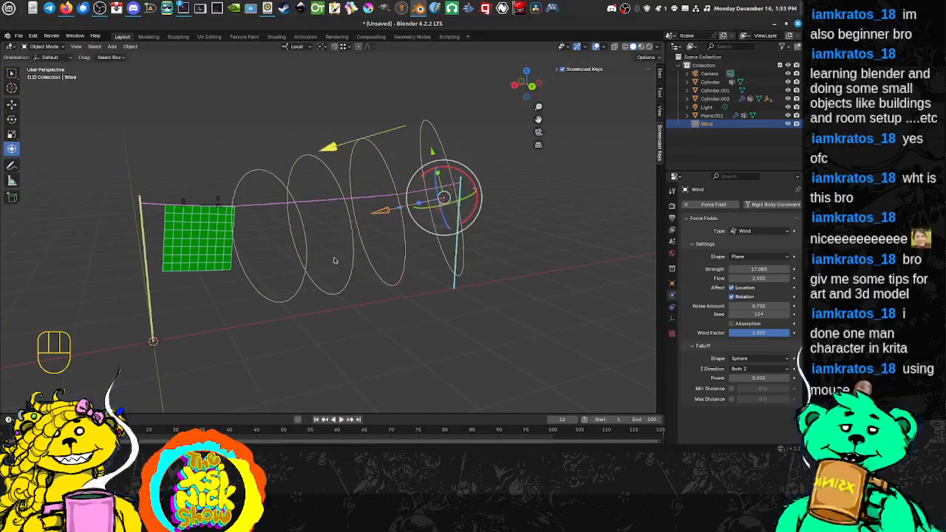
Replay the simulation from the start, inspect how the wind moves the cloth from different angles, and stop playback.
{"action": "left_click", "coordinate": [316, 419]}
{"action": "left_click", "coordinate": [341, 420]}
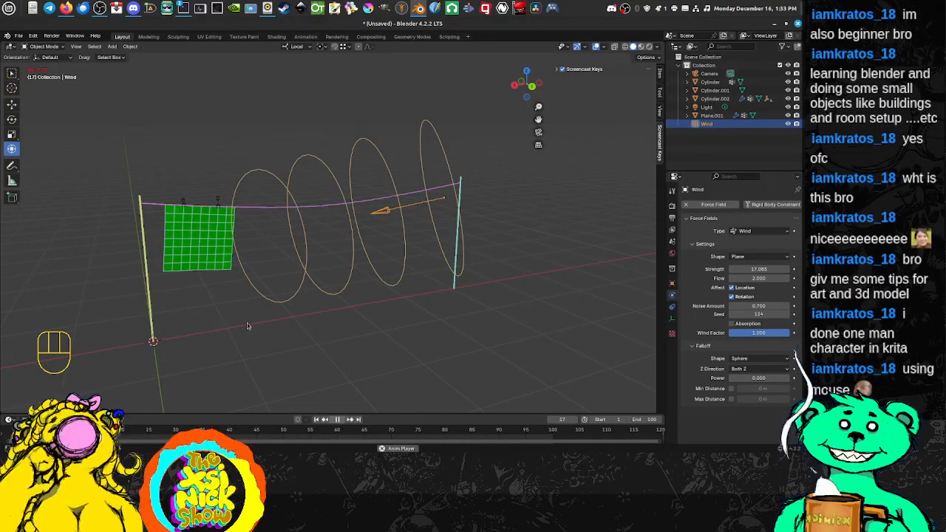
{"action": "middle_click_drag", "start_coordinate": [309, 329], "coordinate": [220, 322]}
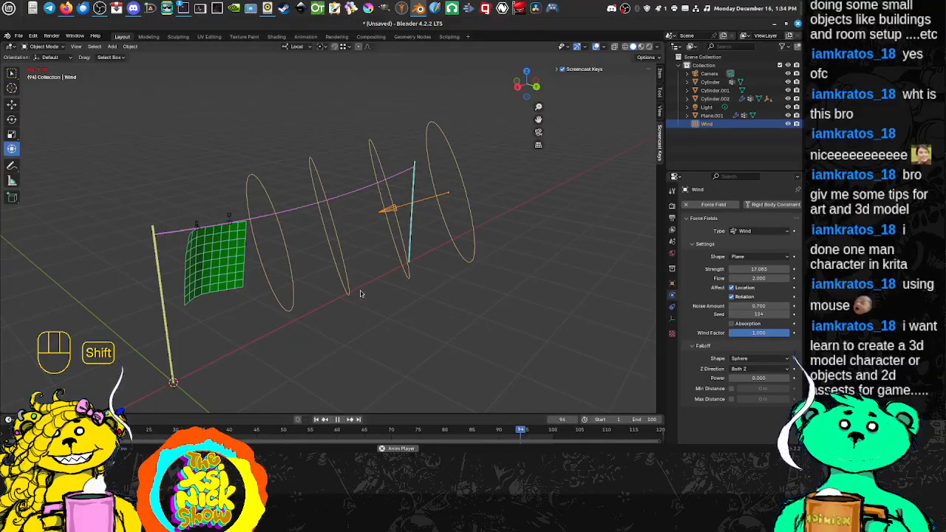
{"action": "middle_click_drag", "start_coordinate": [361, 294], "coordinate": [377, 313]}
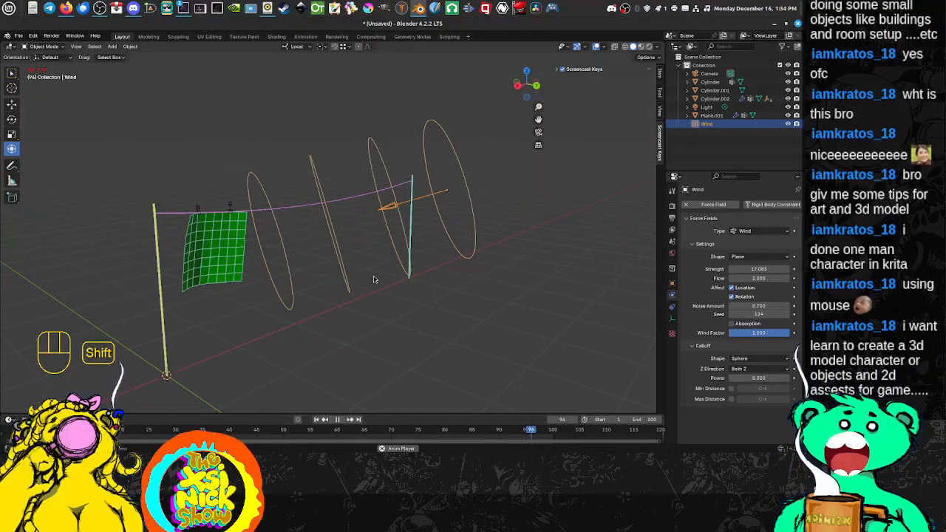
{"action": "left_click", "coordinate": [339, 419]}
{"action": "left_click", "coordinate": [339, 420]}
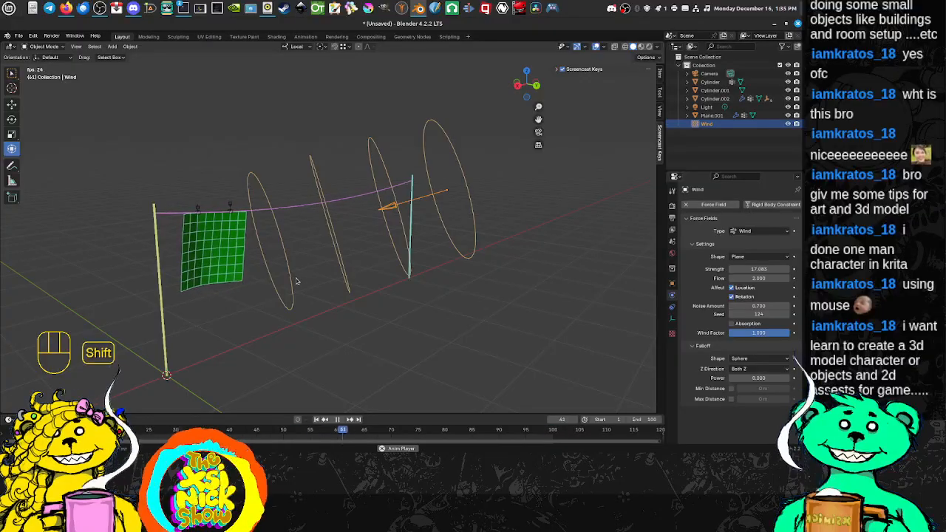
{"action": "mouse_move", "coordinate": [307, 277]}
{"action": "middle_mouse_down"}
{"action": "mouse_move", "coordinate": [357, 284]}
{"action": "mouse_move", "coordinate": [307, 288]}
{"action": "middle_mouse_up"}
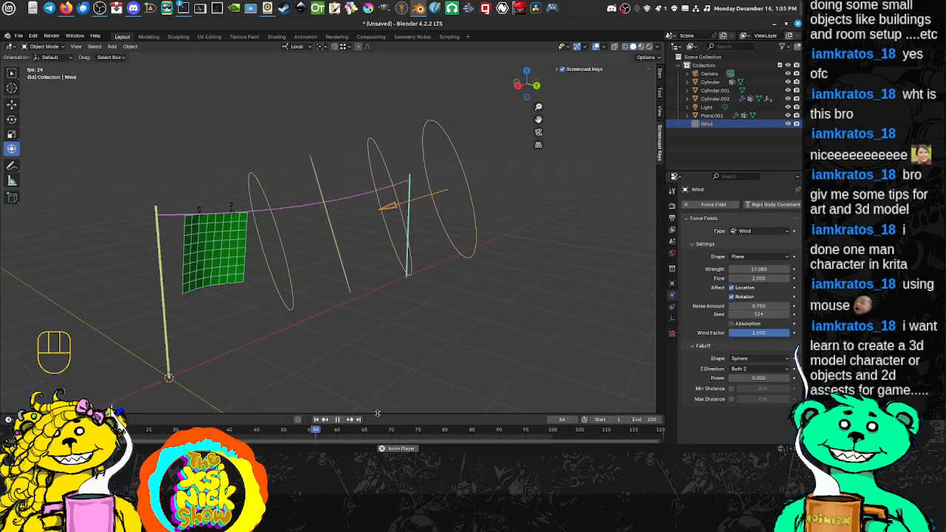
{"action": "key", "text": "space"}
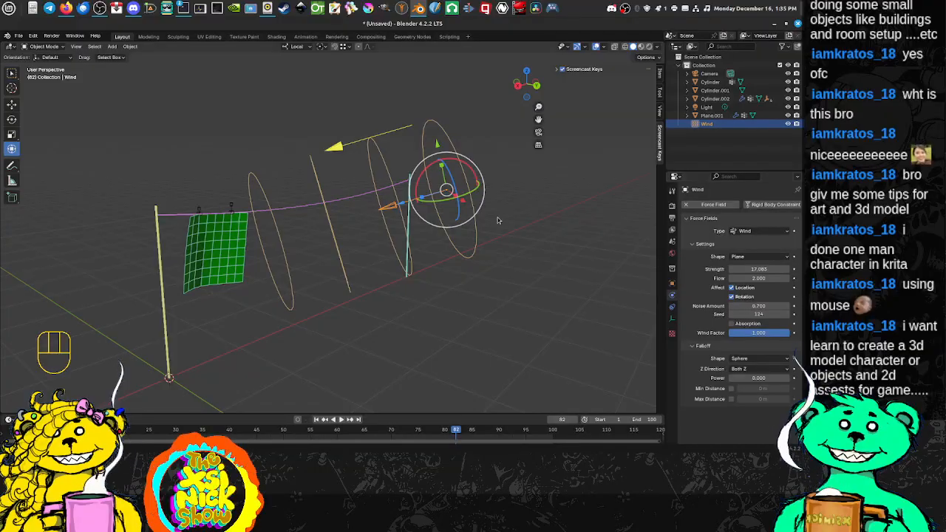
Set the wind force field's strength to 30 and its noise amount to 1.500.
{"action": "middle_click_drag", "start_coordinate": [498, 218], "coordinate": [528, 228], "text": "shift"}
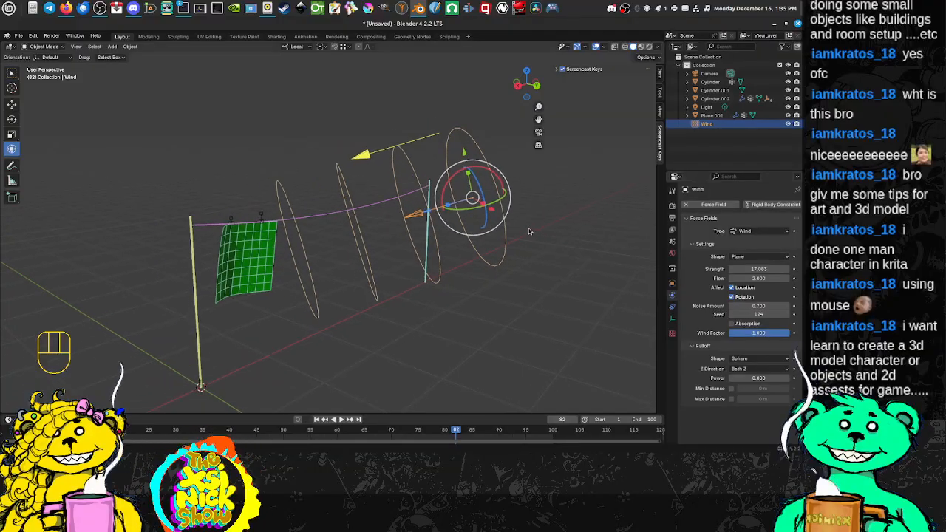
{"action": "left_click", "coordinate": [758, 269]}
{"action": "type", "text": "3"}
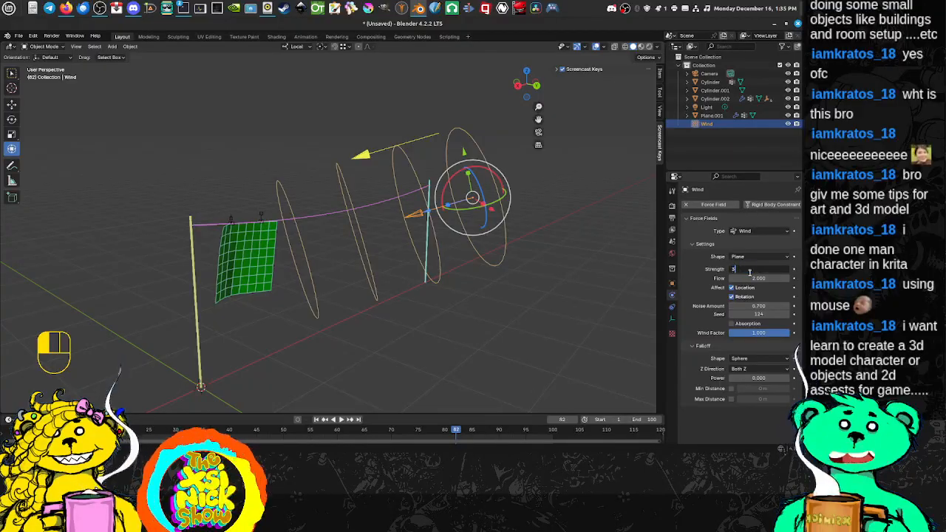
{"action": "type", "text": "0"}
{"action": "key", "text": "Return"}
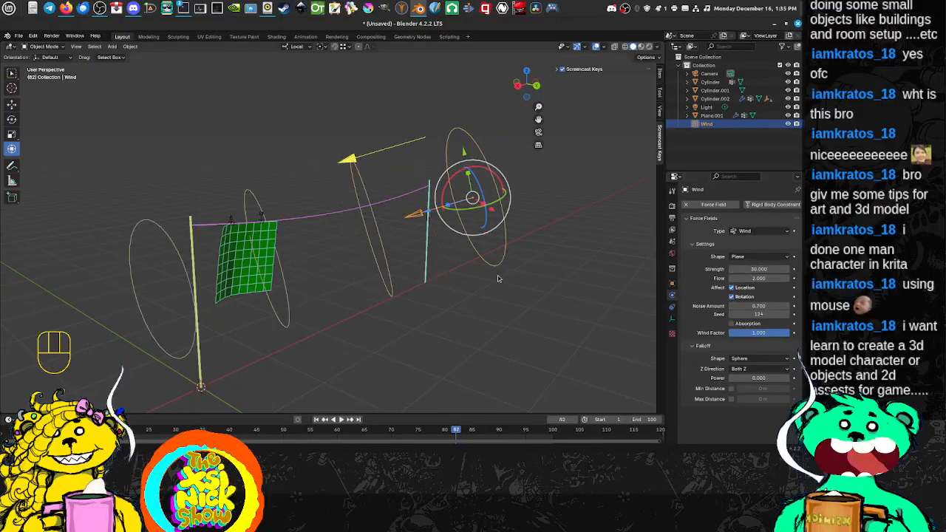
{"action": "middle_click_drag", "start_coordinate": [498, 277], "coordinate": [501, 262], "text": "shift"}
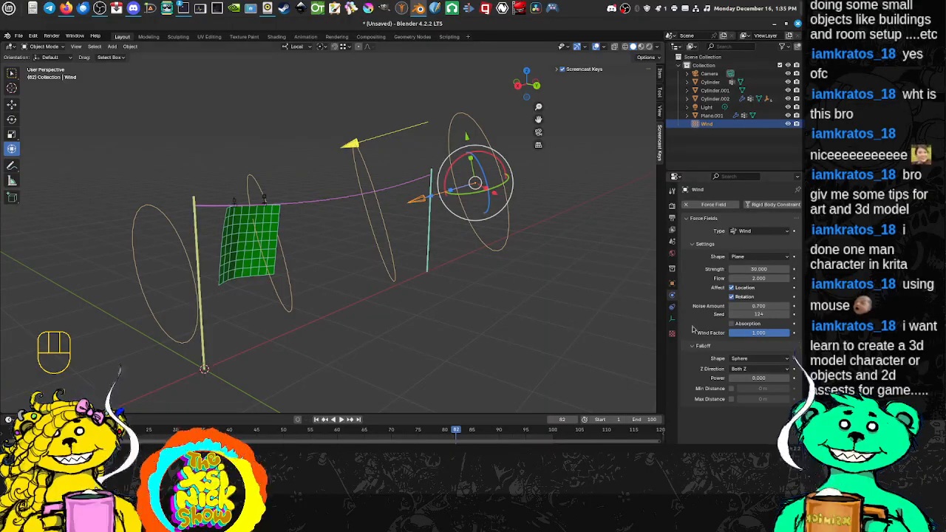
{"action": "left_click_drag", "start_coordinate": [747, 307], "coordinate": [777, 306]}
Replay the simulation from the start to check the stronger wind on the cloth, and stop playback back at frame 1.
{"action": "left_click", "coordinate": [315, 419]}
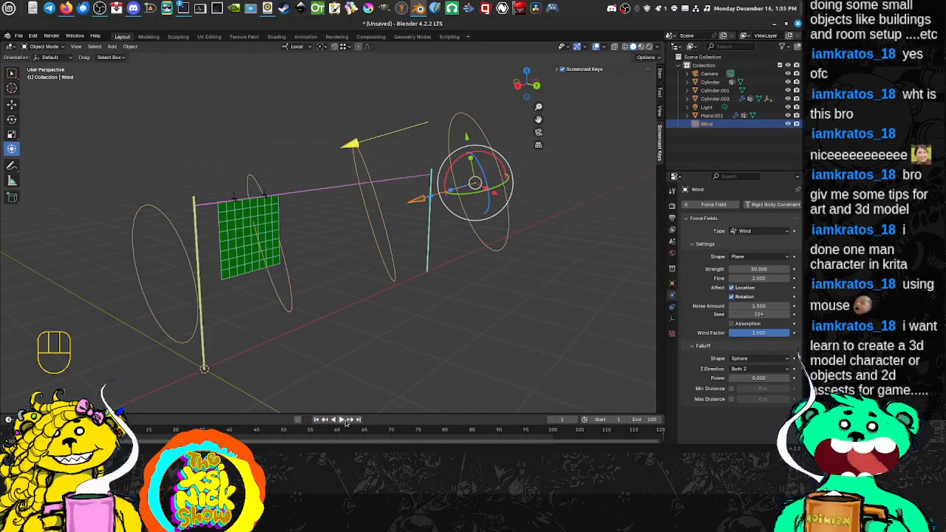
{"action": "left_click", "coordinate": [340, 419]}
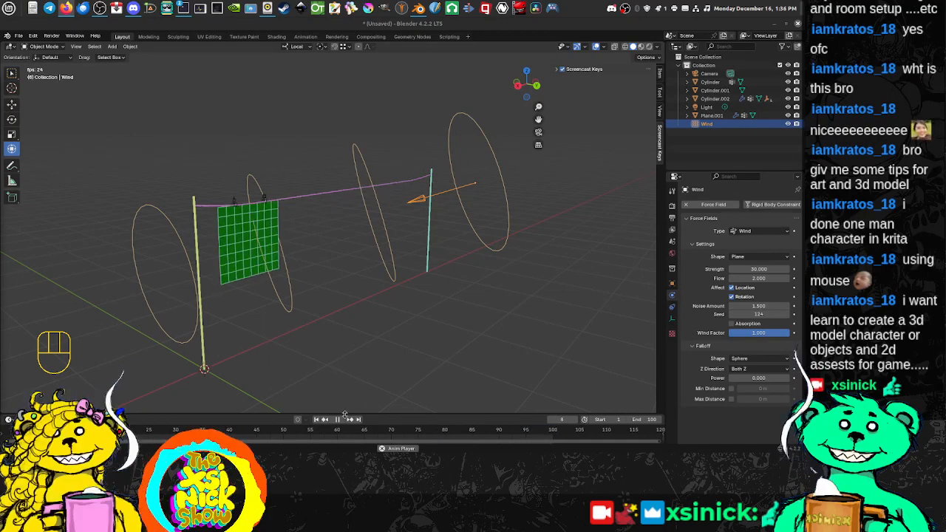
{"action": "key", "text": "space"}
{"action": "middle_click_drag", "start_coordinate": [540, 295], "coordinate": [503, 287], "text": "shift"}
{"action": "left_click_drag", "start_coordinate": [397, 201], "coordinate": [400, 196]}
{"action": "middle_click_drag", "start_coordinate": [263, 315], "coordinate": [328, 276], "text": "shift"}
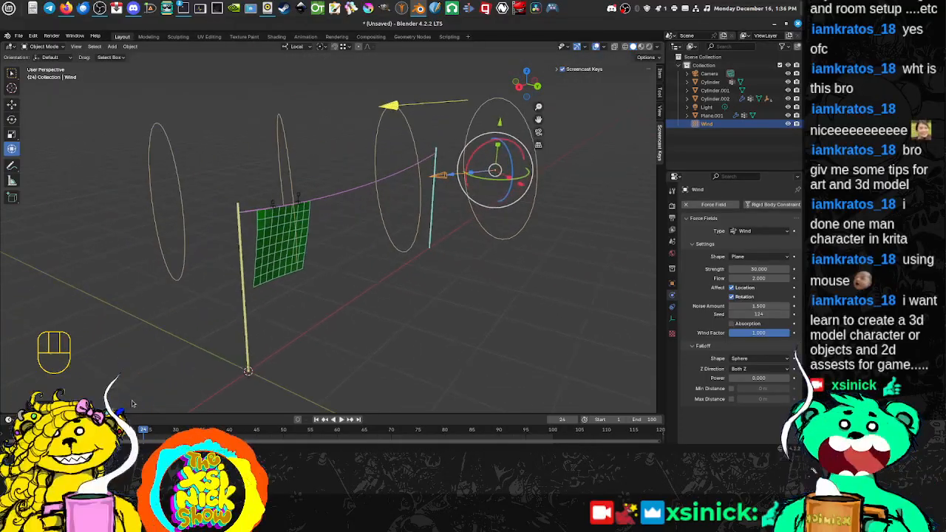
{"action": "key", "text": "space"}
{"action": "key", "text": "shift+Left"}
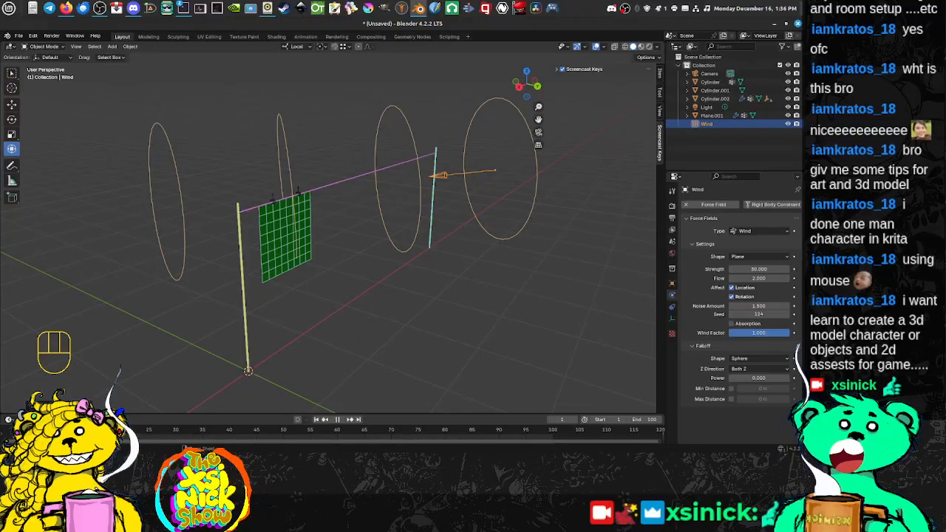
{"action": "key", "text": "space"}
Insert a Rotation keyframe for the wind force field at frame 1 and enable auto keying.
{"action": "middle_click_drag", "start_coordinate": [353, 285], "coordinate": [373, 288]}
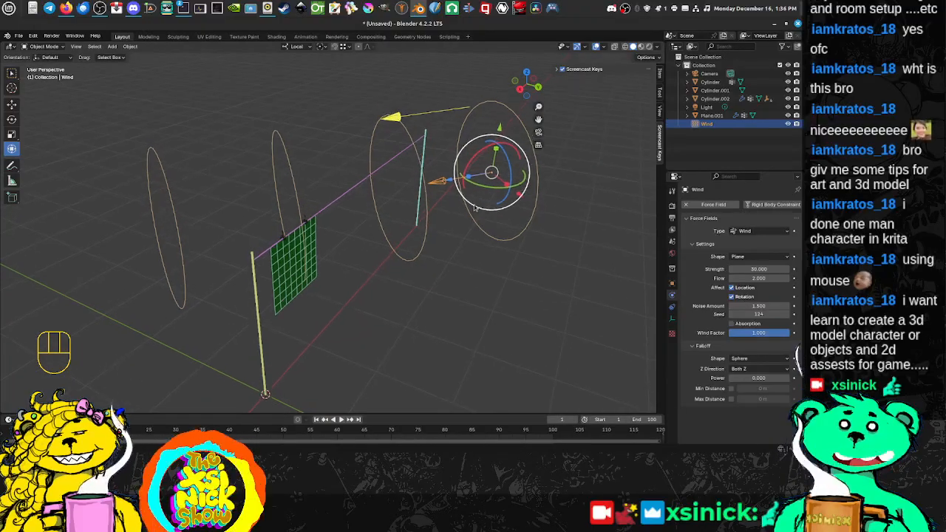
{"action": "key", "text": "k"}
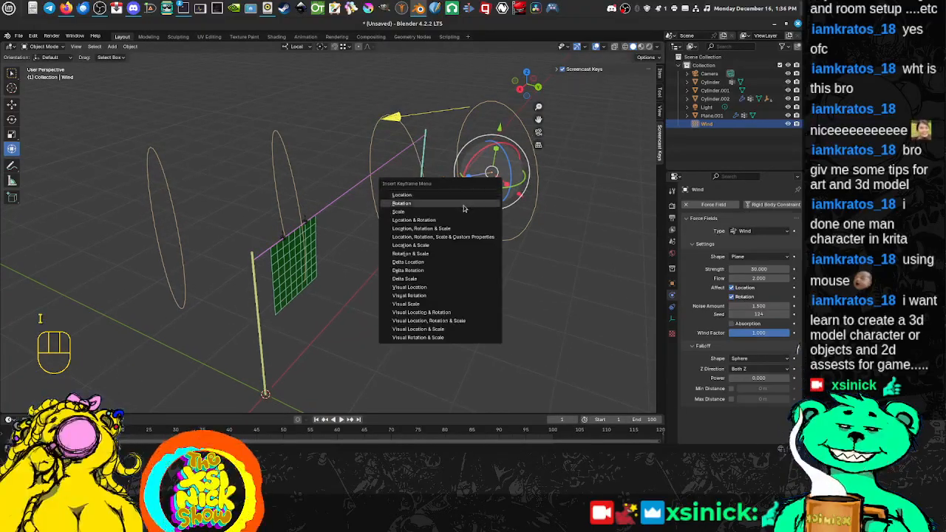
{"action": "left_click", "coordinate": [464, 204]}
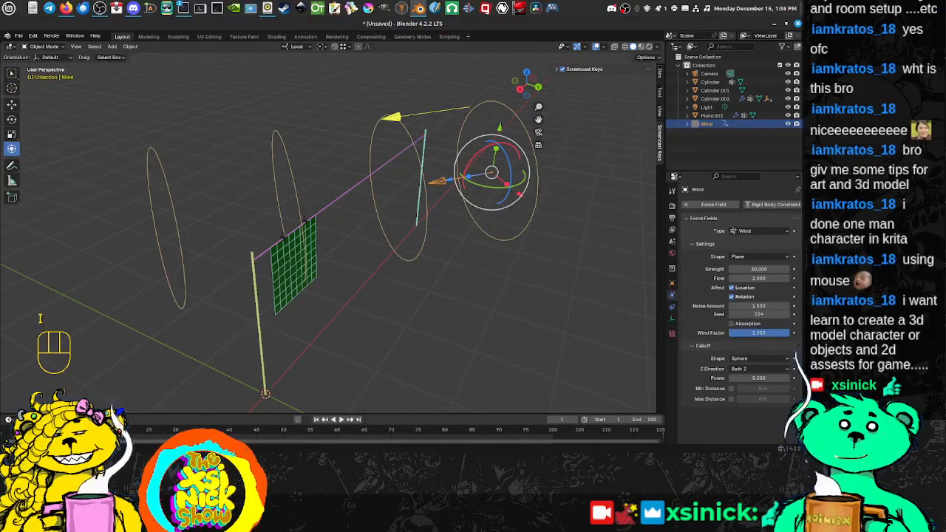
{"action": "left_click", "coordinate": [298, 419]}
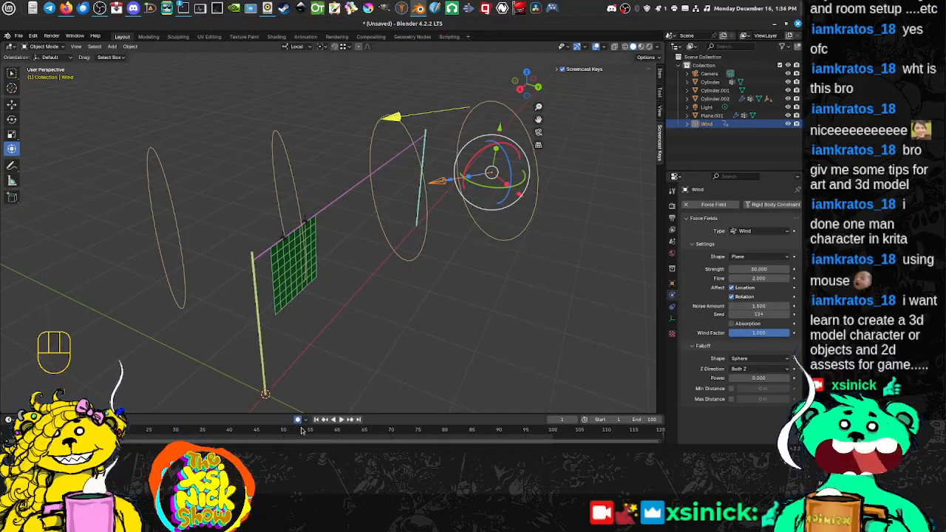
At frame 30, rotate the wind force field to a new direction and insert a Rotation keyframe.
{"action": "left_click", "coordinate": [58, 431]}
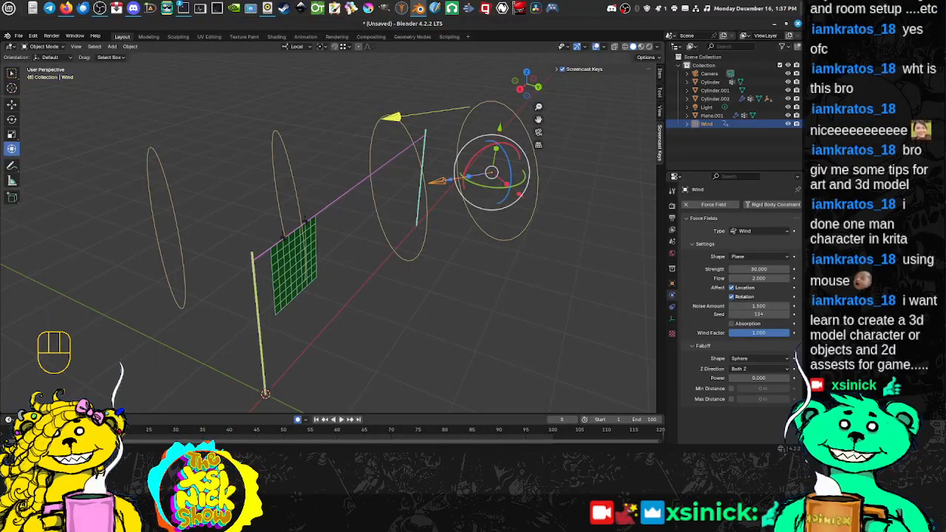
{"action": "left_click", "coordinate": [176, 431]}
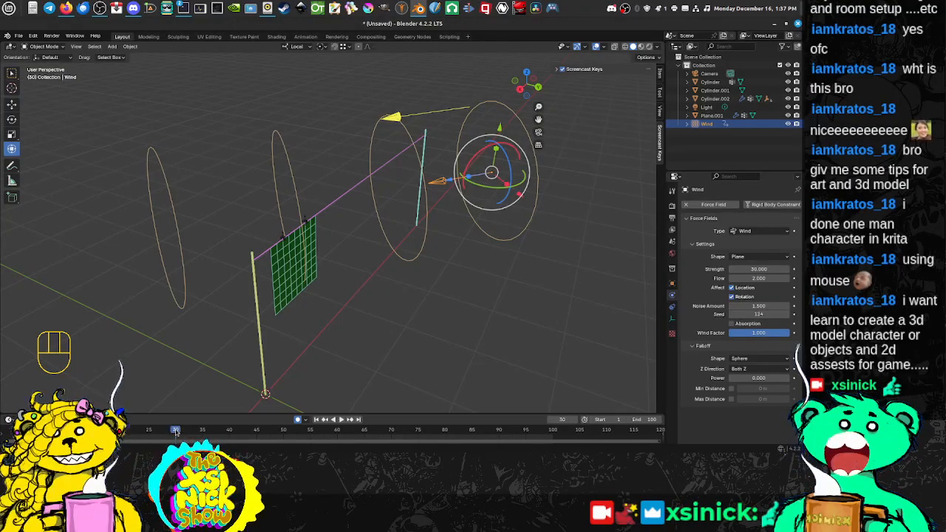
{"action": "middle_click_drag", "start_coordinate": [518, 166], "coordinate": [464, 193]}
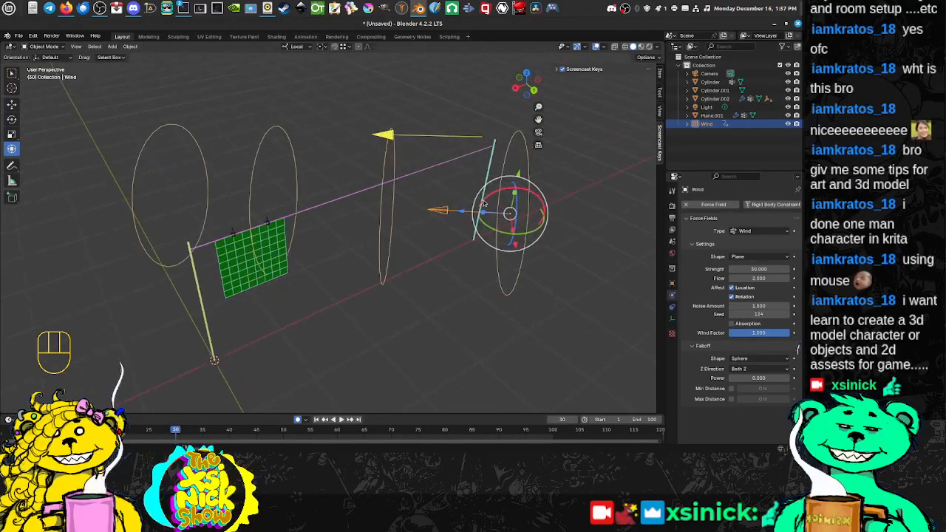
{"action": "left_click_drag", "start_coordinate": [482, 204], "coordinate": [444, 220]}
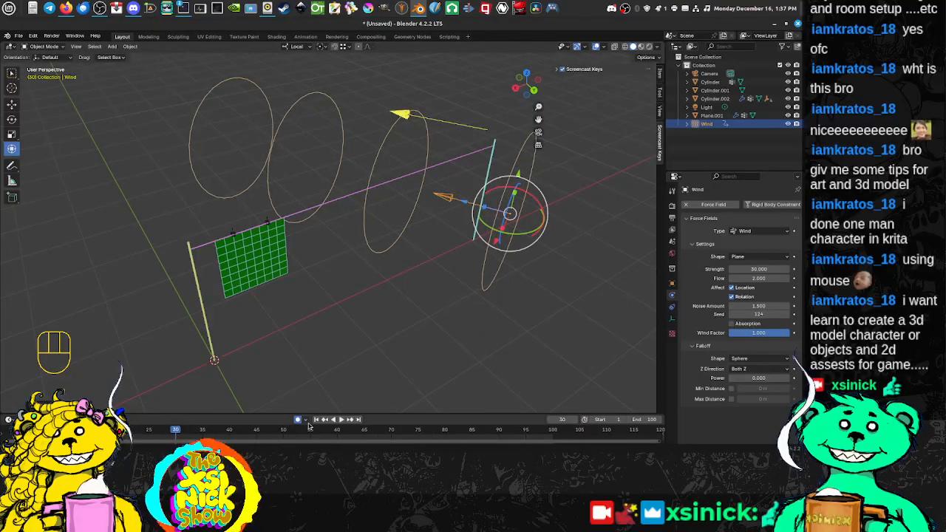
{"action": "key", "text": "k"}
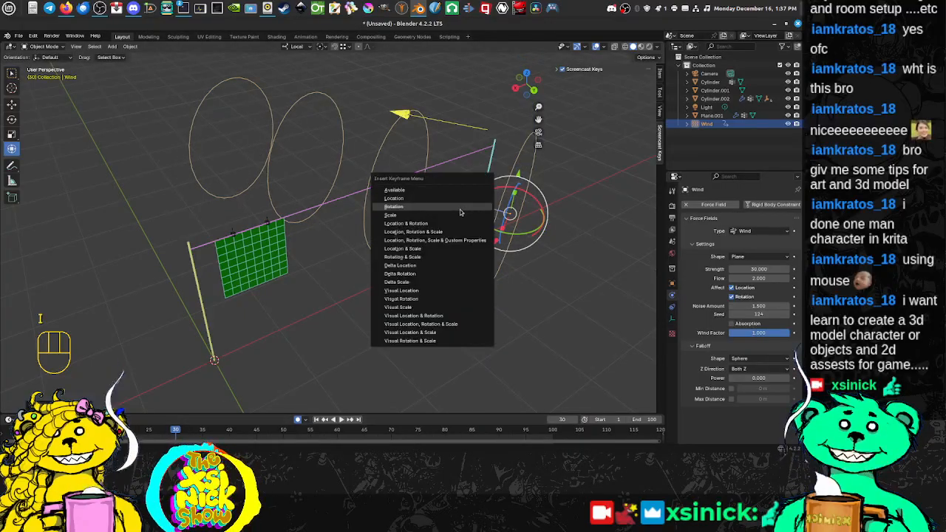
{"action": "left_click", "coordinate": [460, 209]}
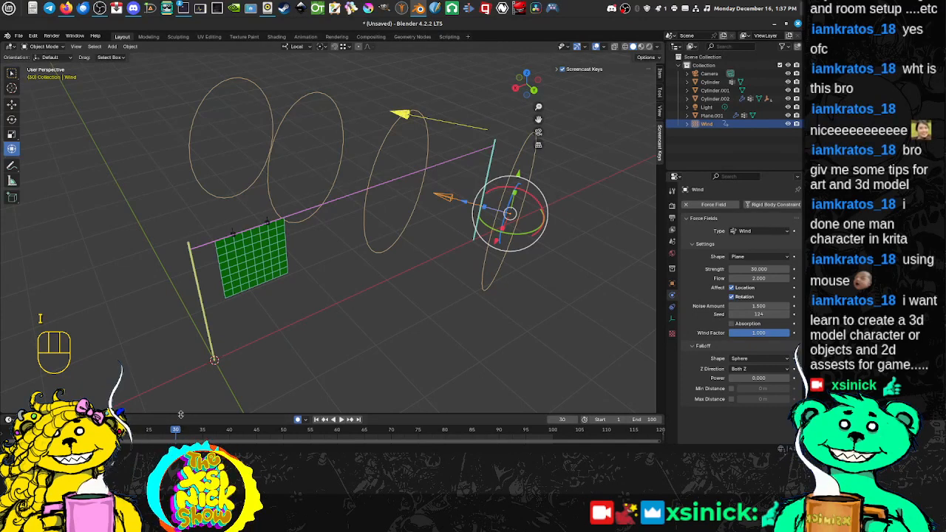
Enlarge the timeline, make Rotation the active keying set, and key the wind's rotation at frame 30.
{"action": "left_click_drag", "start_coordinate": [180, 415], "coordinate": [177, 395]}
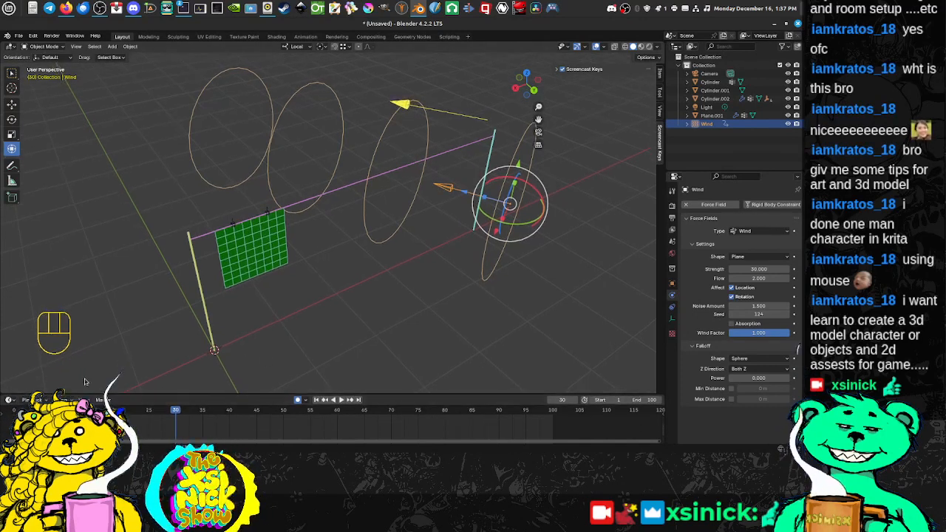
{"action": "left_click", "coordinate": [306, 399]}
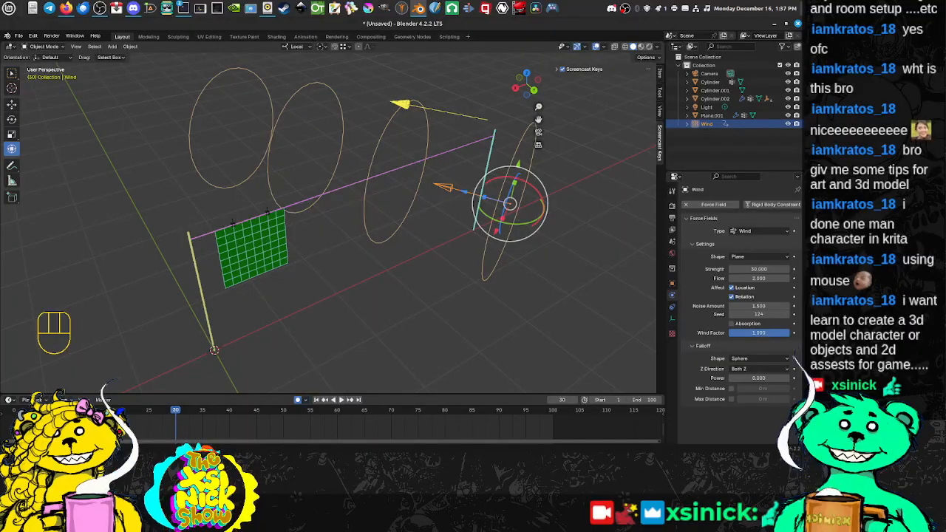
{"action": "left_click", "coordinate": [65, 400]}
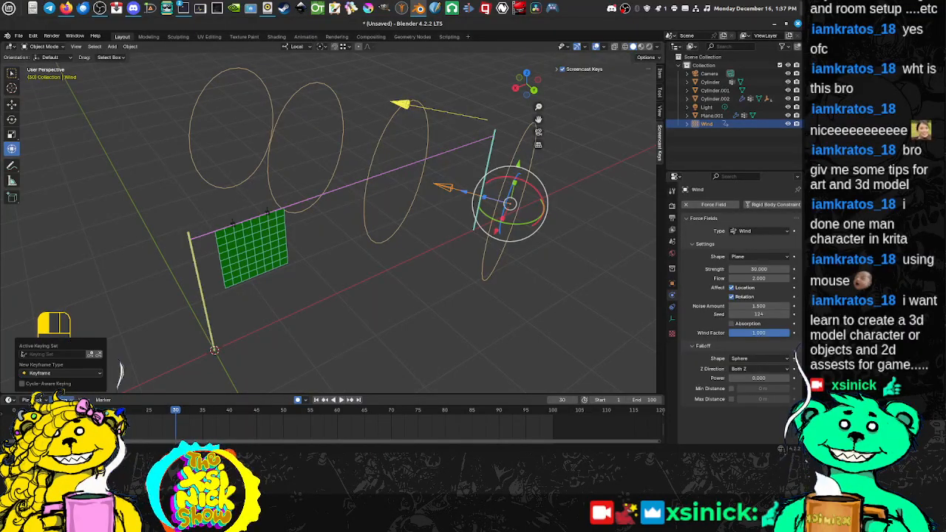
{"action": "left_click", "coordinate": [55, 355]}
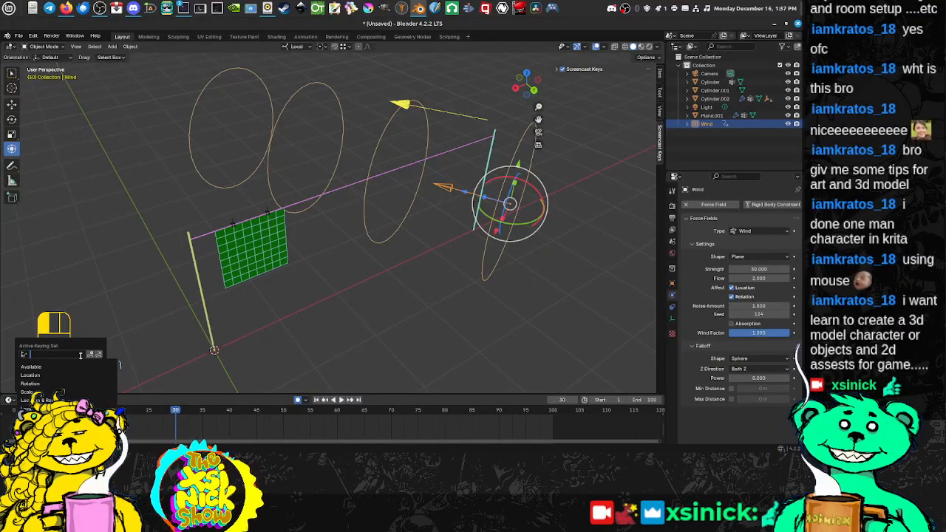
{"action": "left_click", "coordinate": [33, 383]}
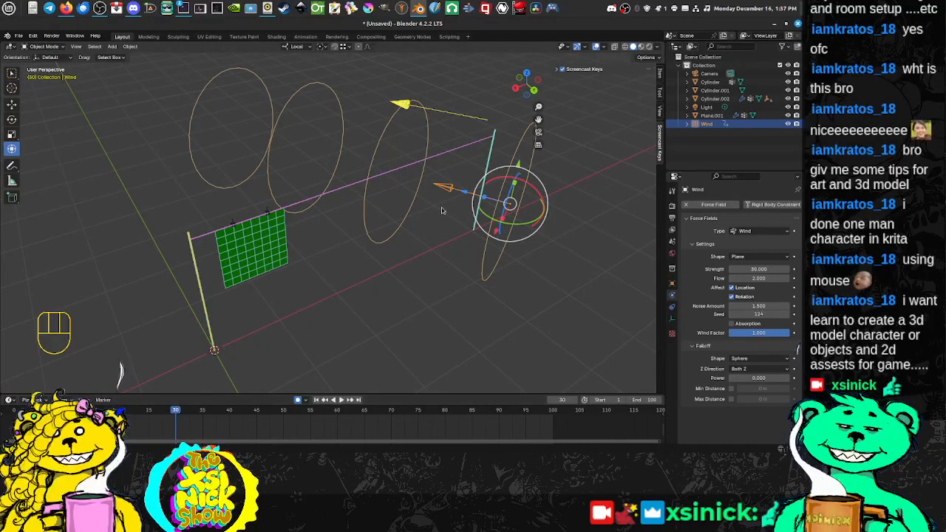
{"action": "key", "text": "i"}
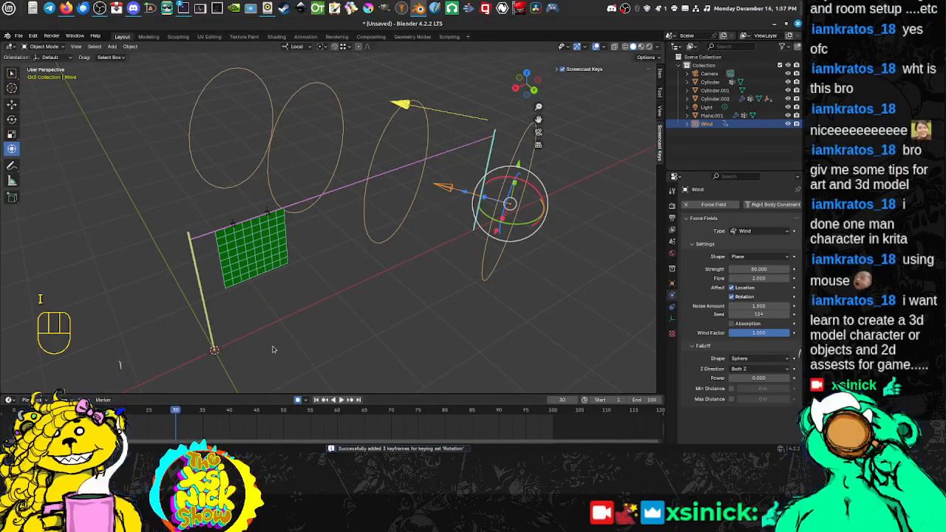
At frame 67, rotate the wind force field back toward the hanging cloth and key its rotation.
{"action": "left_click_drag", "start_coordinate": [194, 412], "coordinate": [371, 411]}
{"action": "left_click", "coordinate": [270, 418]}
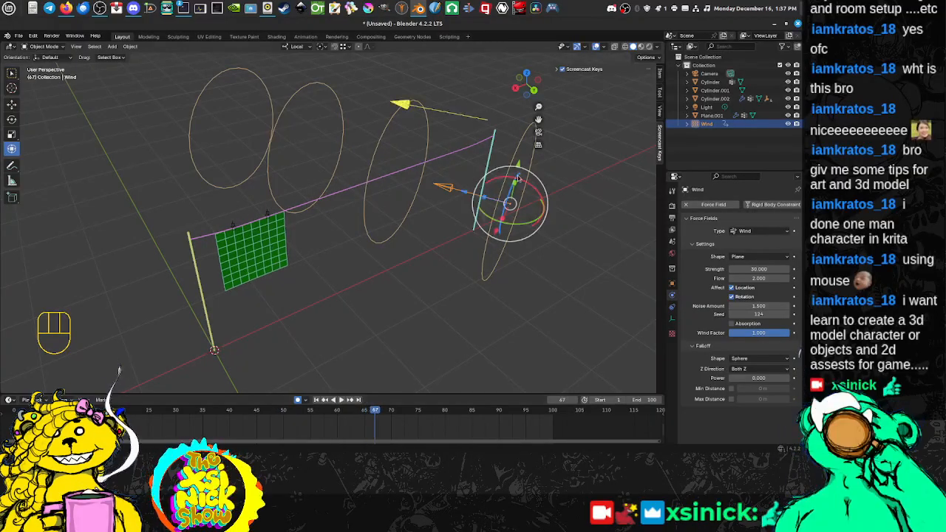
{"action": "left_click_drag", "start_coordinate": [522, 177], "coordinate": [529, 184]}
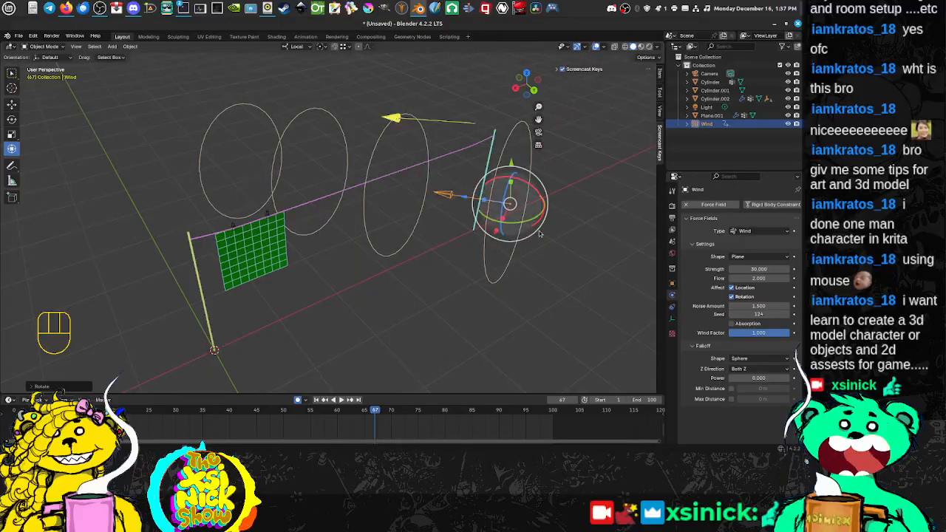
{"action": "middle_click_drag", "start_coordinate": [540, 233], "coordinate": [498, 215]}
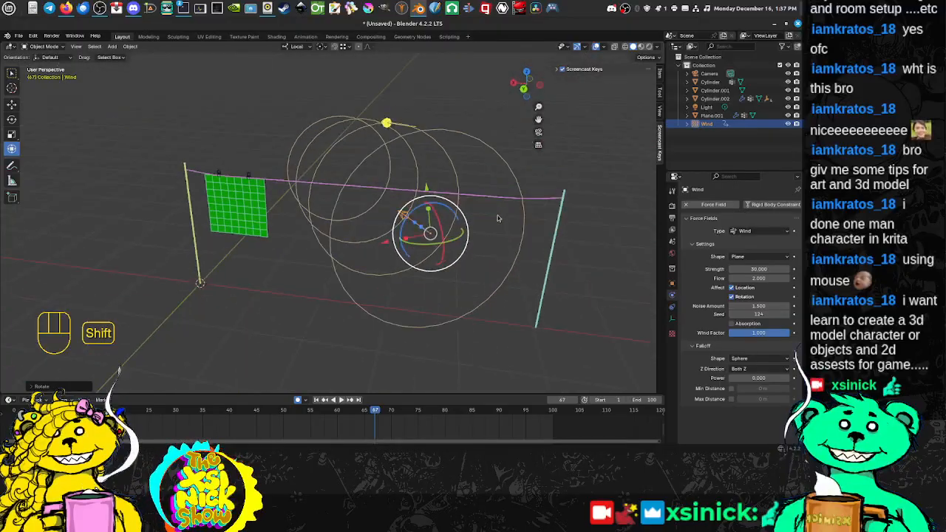
{"action": "left_click_drag", "start_coordinate": [442, 243], "coordinate": [439, 253]}
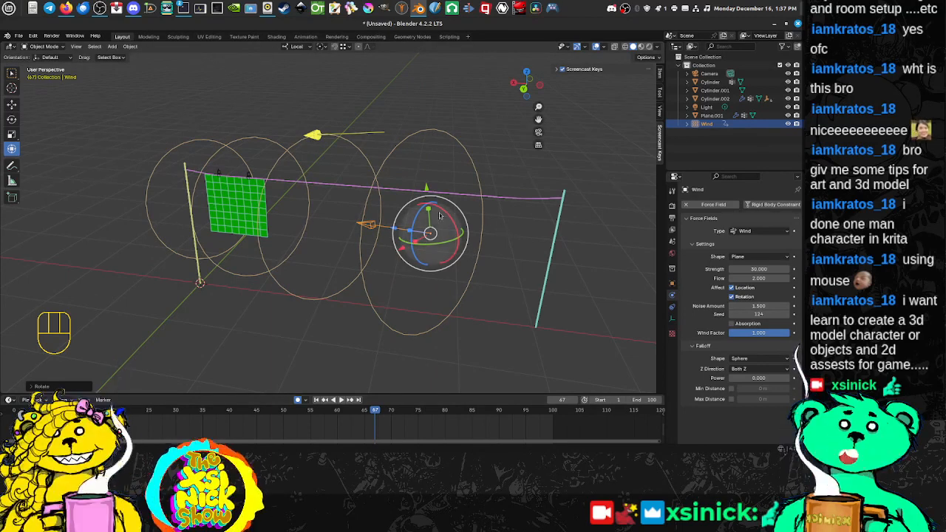
{"action": "key", "text": "i"}
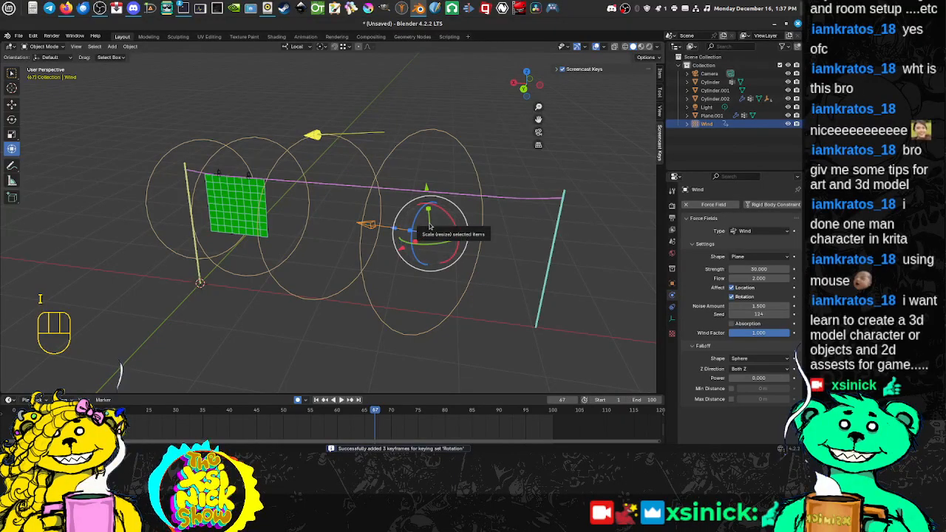
{"action": "right_click", "coordinate": [434, 215]}
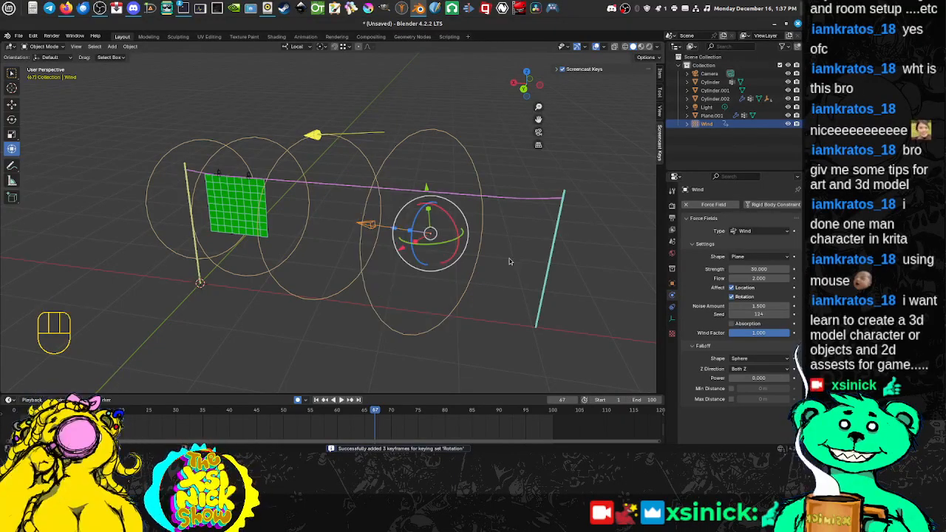
{"action": "key", "text": "i"}
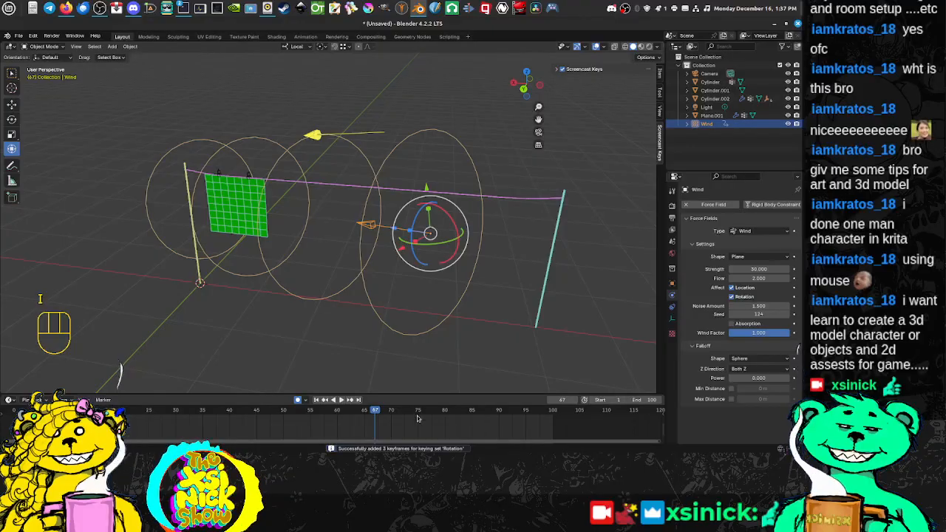
At frame 92, rotate the wind force field to a new direction toward the cloth and key its rotation.
{"action": "left_click_drag", "start_coordinate": [378, 413], "coordinate": [511, 414]}
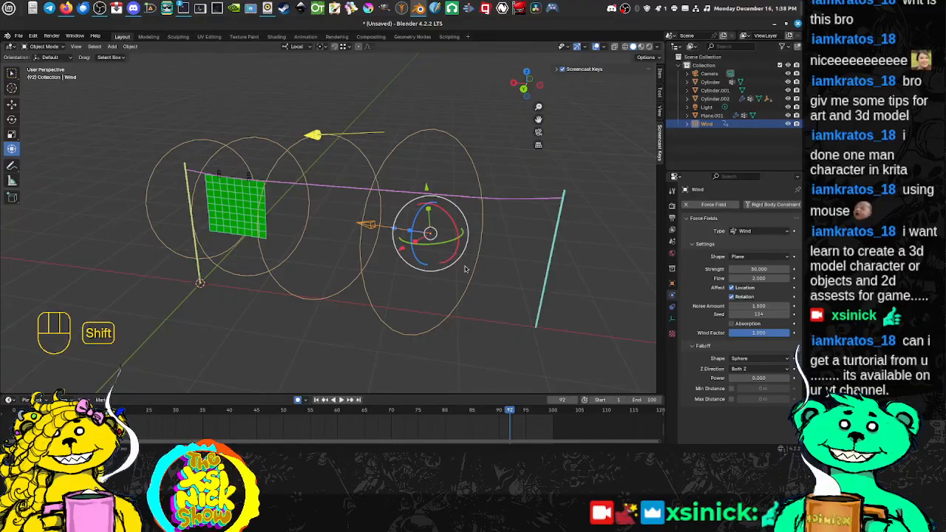
{"action": "middle_click_drag", "start_coordinate": [465, 268], "coordinate": [485, 243]}
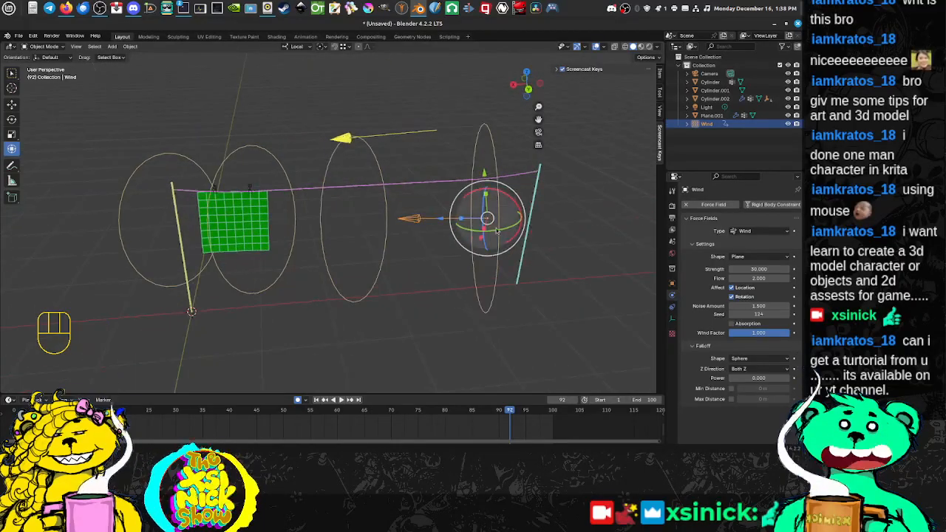
{"action": "key", "text": "r"}
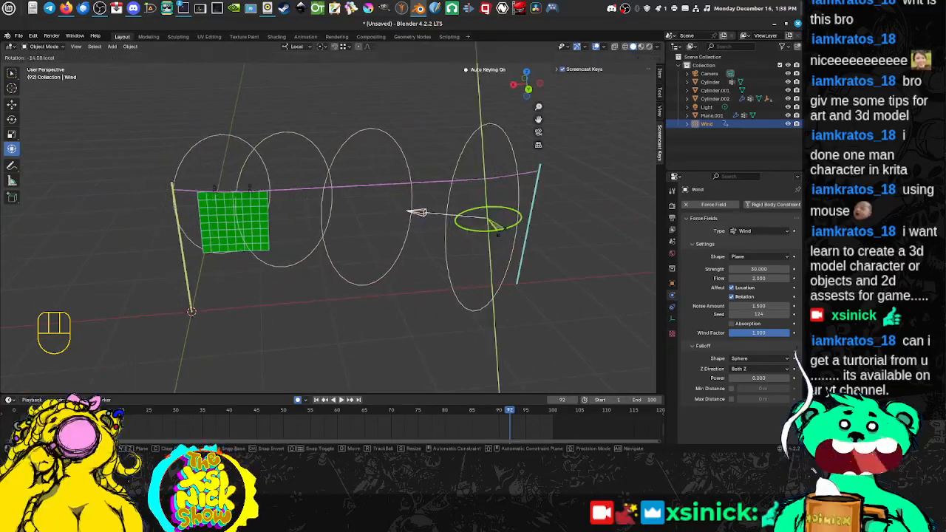
{"action": "left_click", "coordinate": [495, 251]}
{"action": "middle_click_drag", "start_coordinate": [495, 251], "coordinate": [506, 204]}
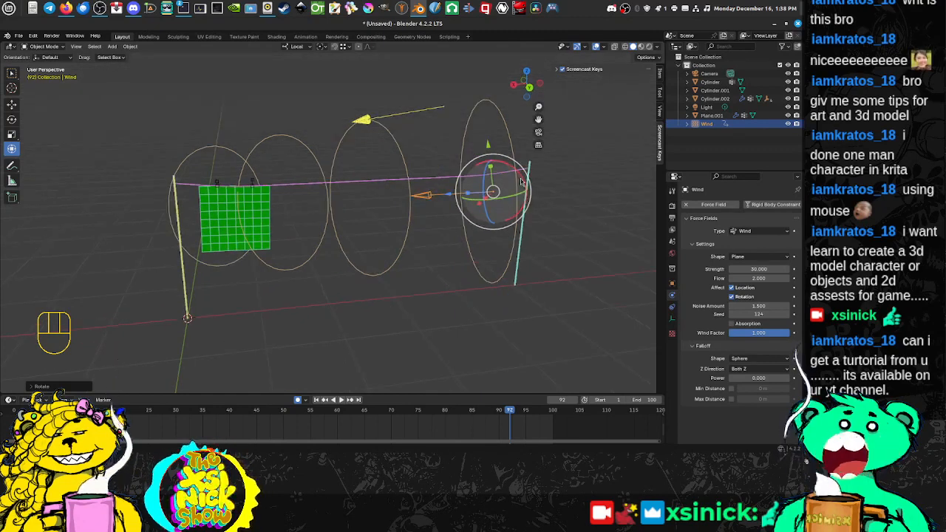
{"action": "left_click_drag", "start_coordinate": [521, 180], "coordinate": [522, 173]}
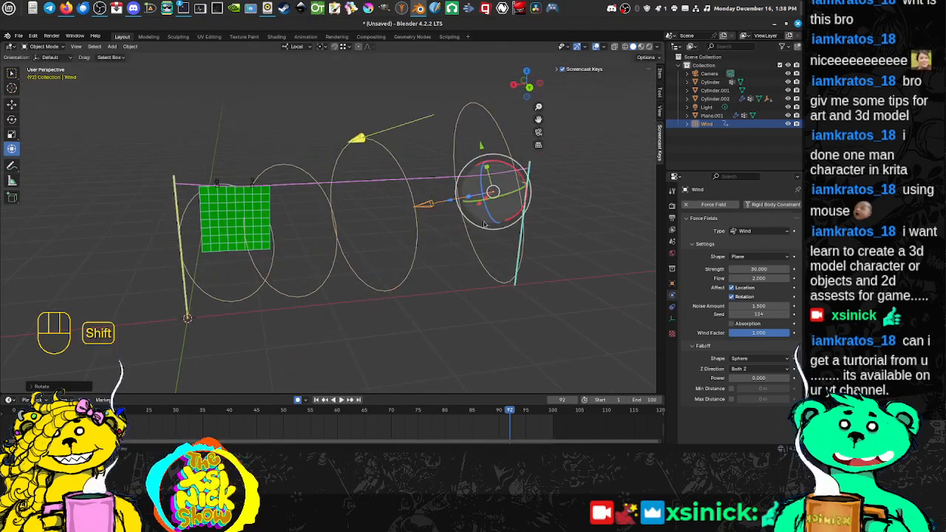
{"action": "middle_click_drag", "start_coordinate": [518, 178], "coordinate": [476, 233]}
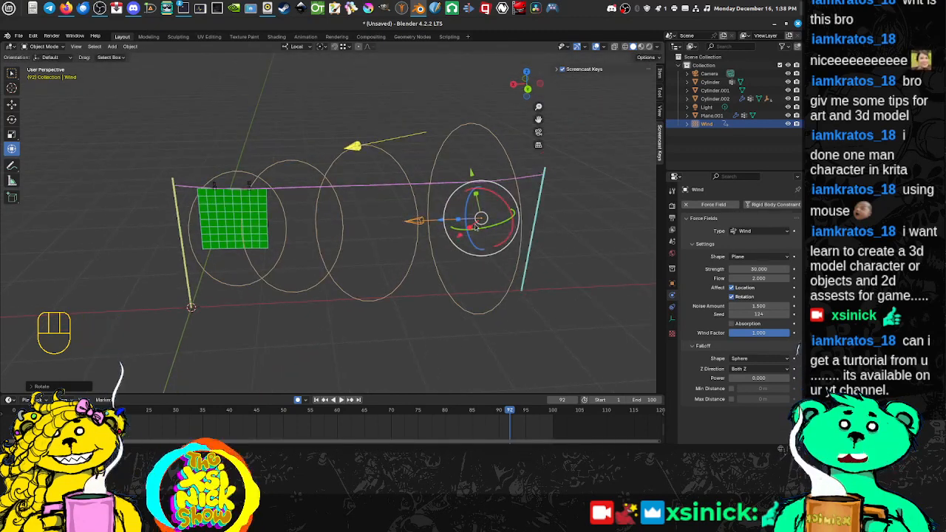
{"action": "key", "text": "i"}
At frame 100, rotate the wind force field again and insert a Rotation keyframe.
{"action": "left_click", "coordinate": [544, 412]}
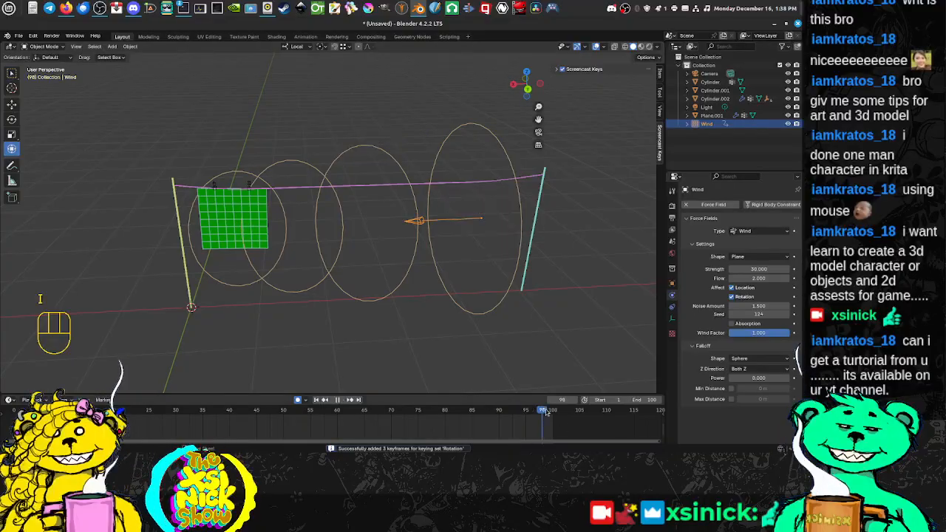
{"action": "key", "text": "Right"}
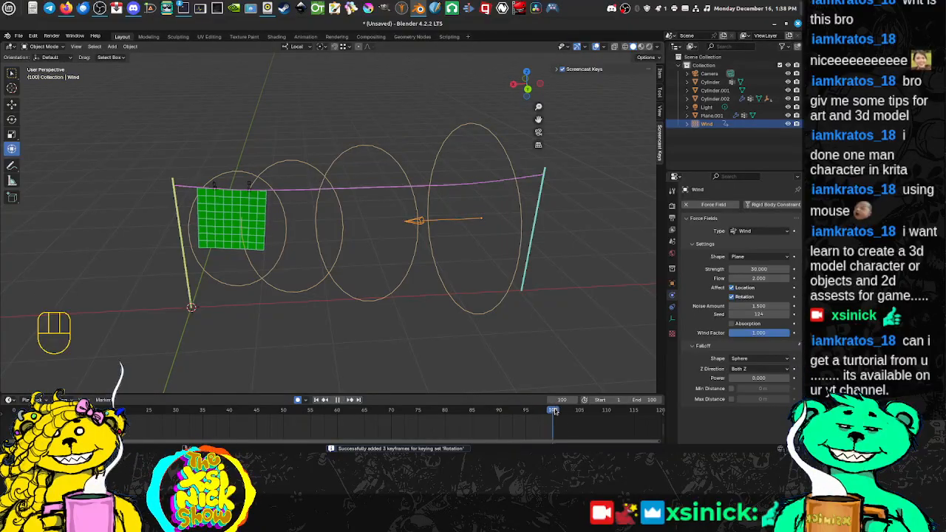
{"action": "key", "text": "Right"}
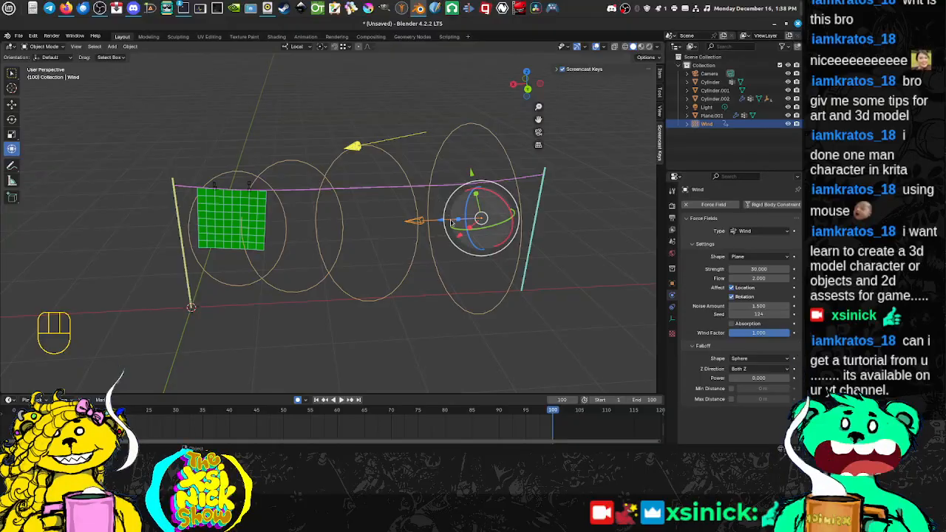
{"action": "left_click_drag", "start_coordinate": [484, 229], "coordinate": [500, 209]}
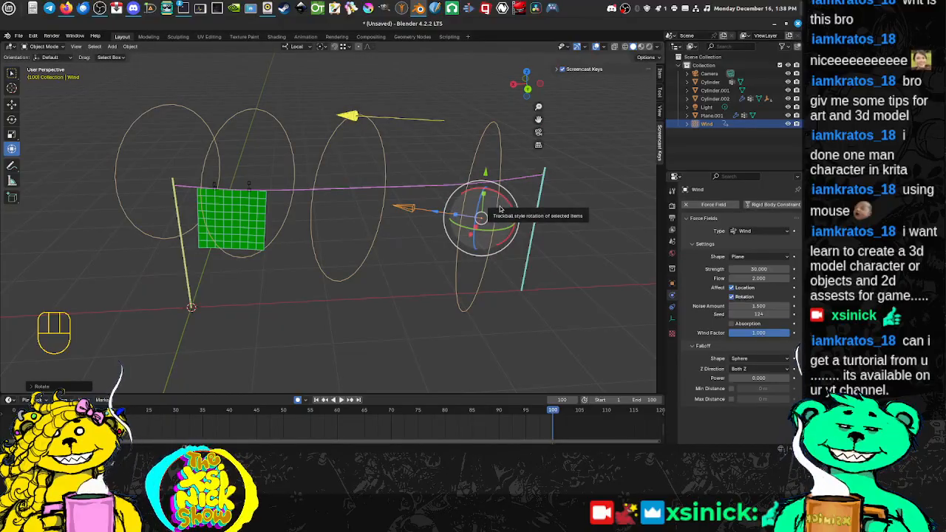
{"action": "key", "text": "i"}
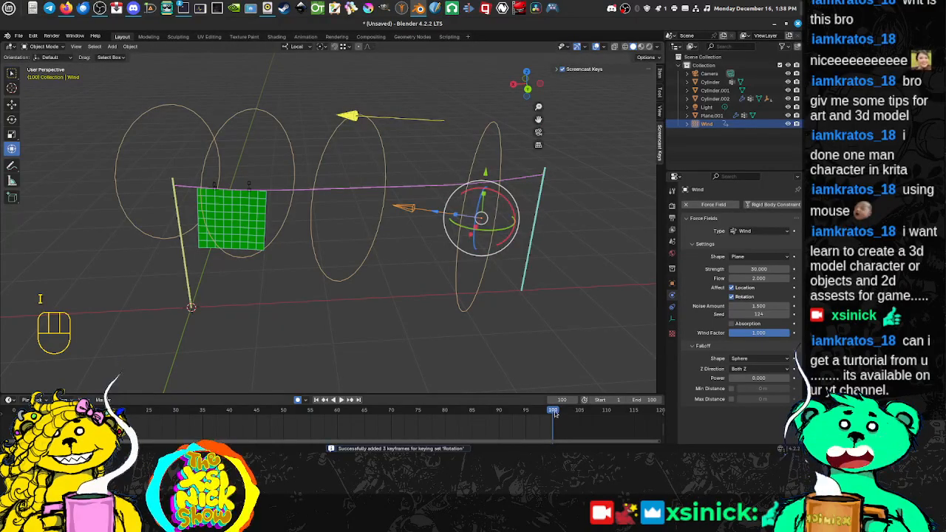
Return to frame 1 and play the animation to check how the cloth and rope react to the rotating wind.
{"action": "key", "text": "space"}
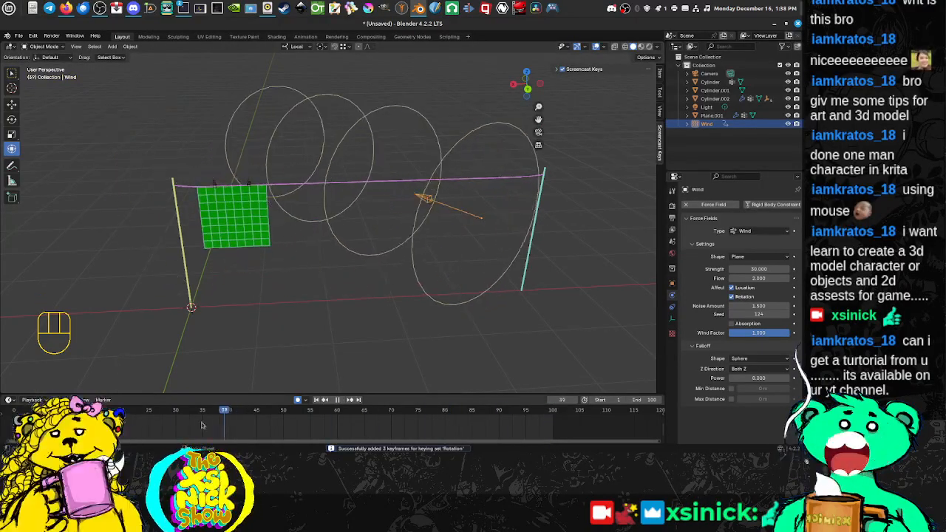
{"action": "left_click_drag", "start_coordinate": [202, 411], "coordinate": [11, 411]}
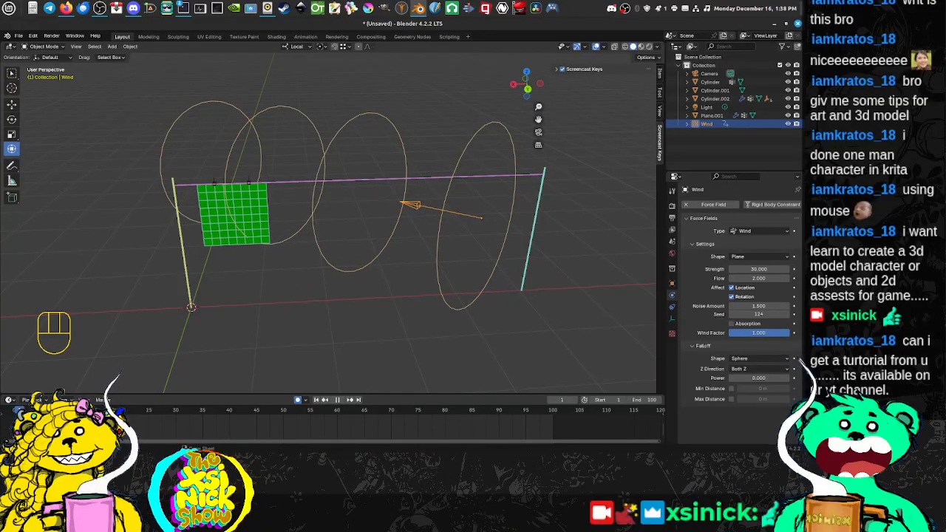
{"action": "key", "text": "space"}
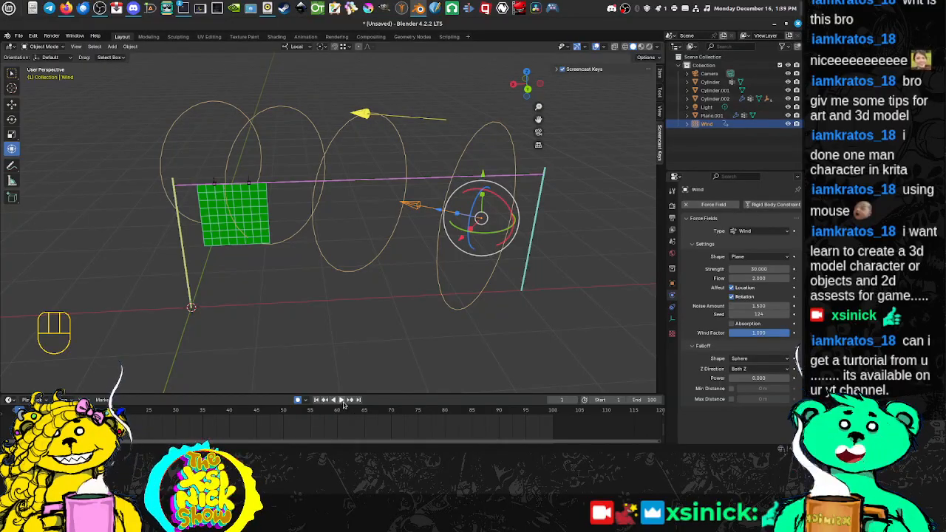
{"action": "left_click", "coordinate": [342, 403]}
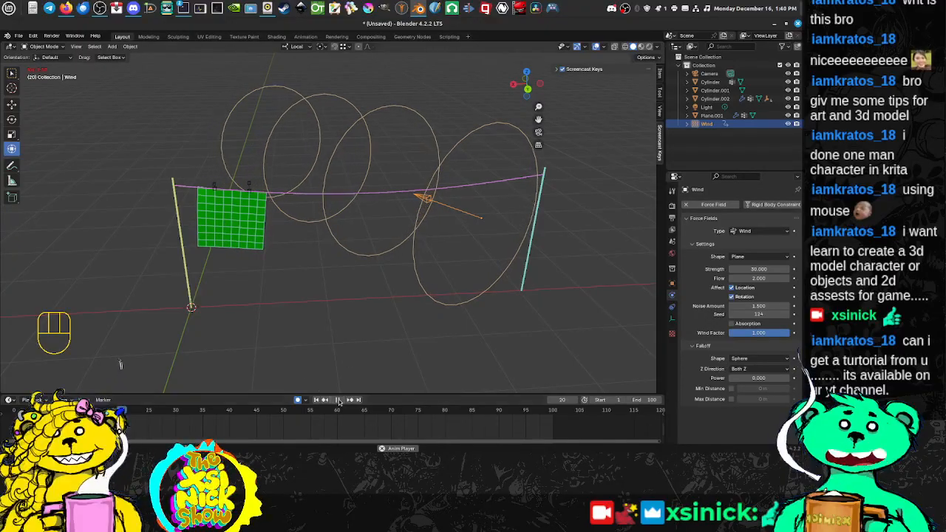
Select the hanging cloth and examine the Property Weights and Field Weights in its cloth physics settings.
{"action": "left_click", "coordinate": [246, 225]}
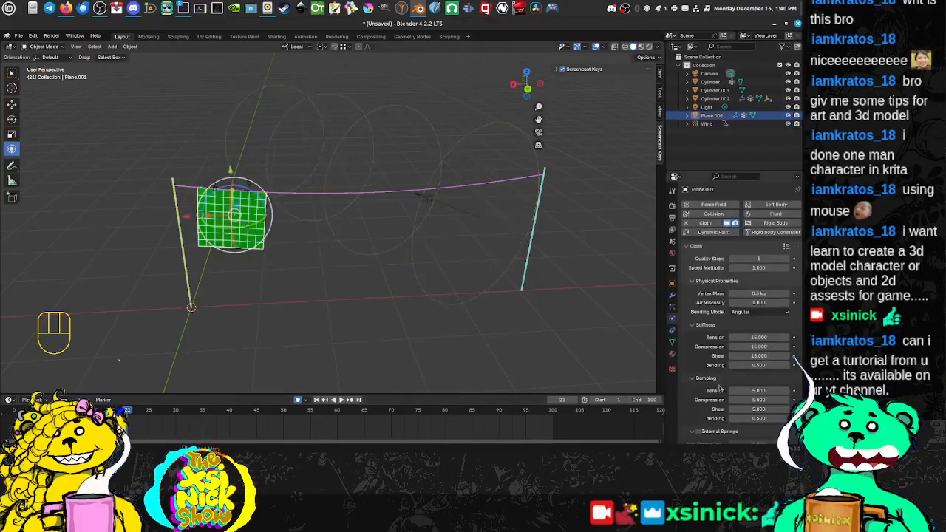
{"action": "scroll", "coordinate": [718, 387], "scroll_direction": "down", "scroll_amount": 12}
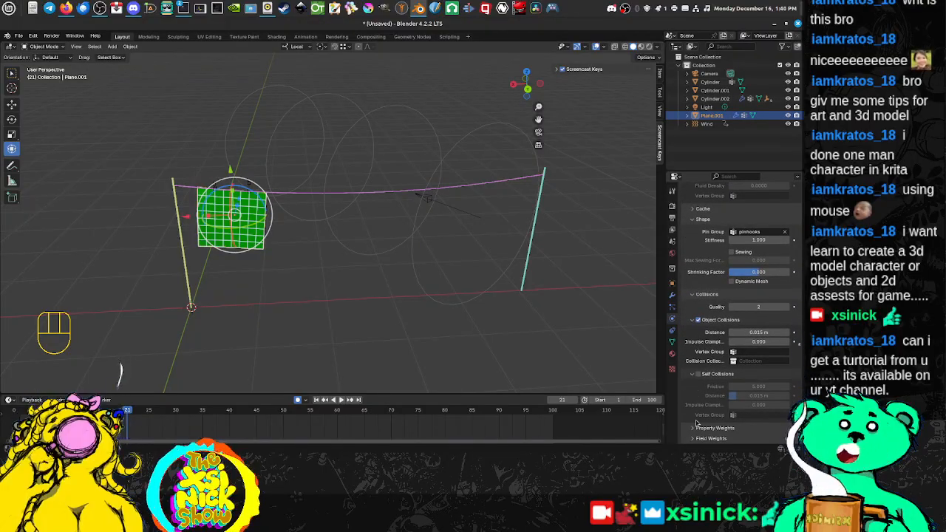
{"action": "left_click", "coordinate": [698, 428]}
{"action": "scroll", "coordinate": [698, 403], "scroll_direction": "down", "scroll_amount": 3}
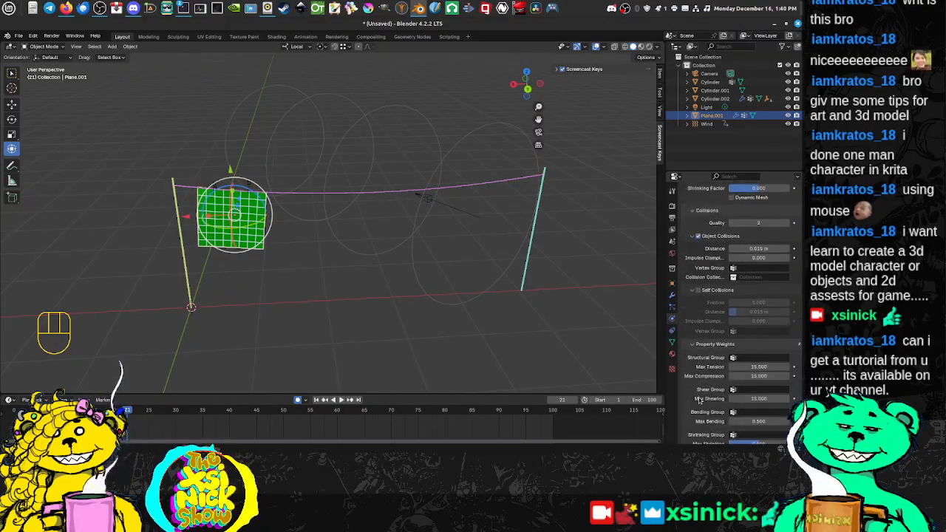
{"action": "scroll", "coordinate": [698, 399], "scroll_direction": "down", "scroll_amount": 1}
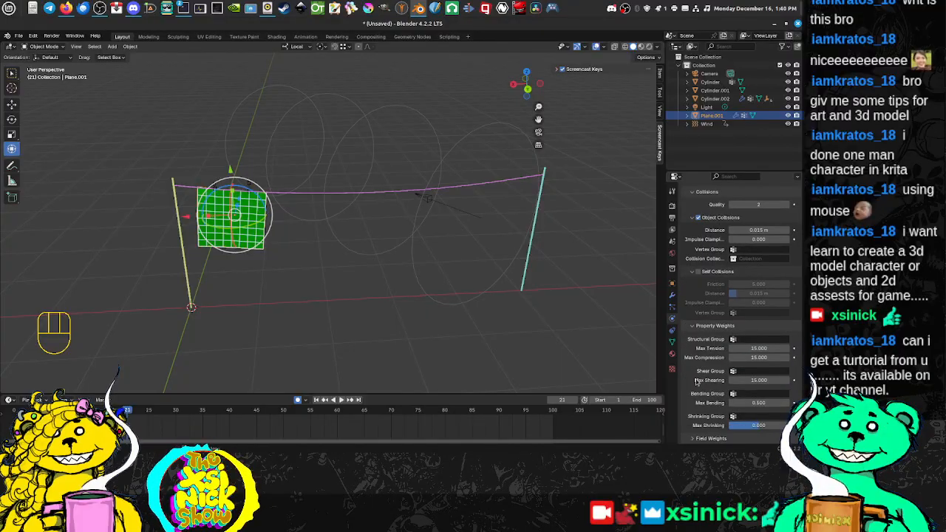
{"action": "left_click", "coordinate": [710, 326]}
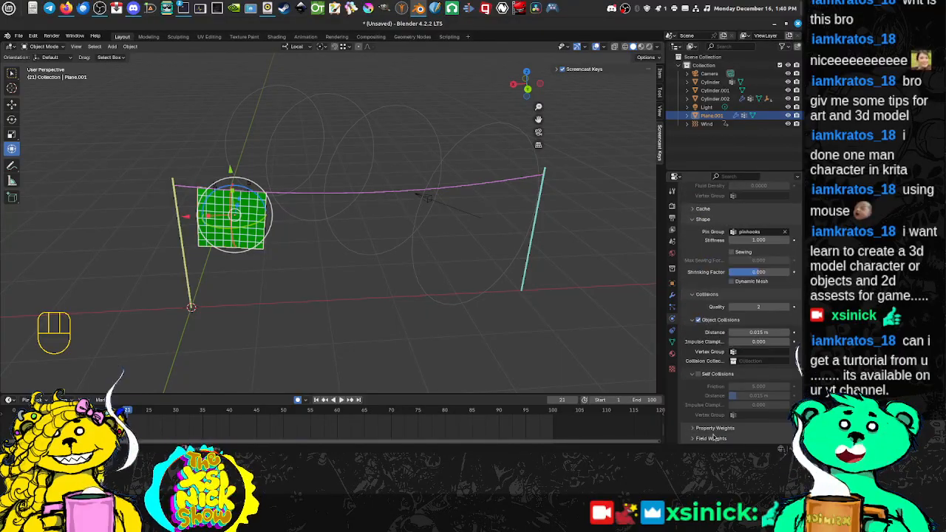
{"action": "left_click", "coordinate": [711, 439]}
{"action": "scroll", "coordinate": [702, 399], "scroll_direction": "down", "scroll_amount": 6}
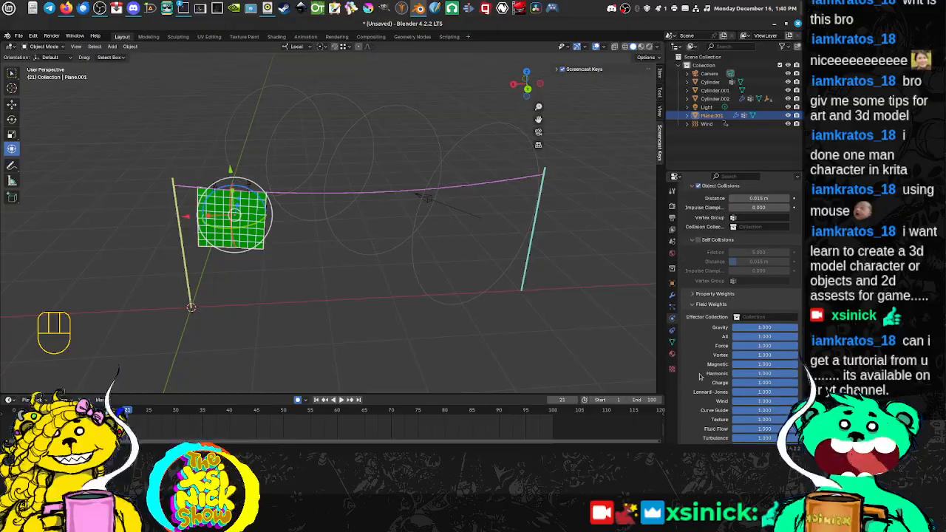
{"action": "scroll", "coordinate": [700, 377], "scroll_direction": "down", "scroll_amount": 1}
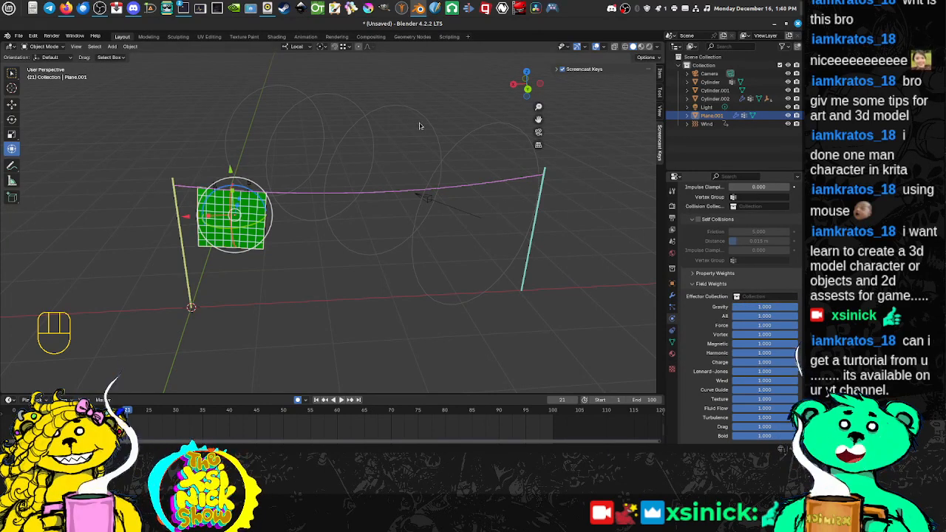
Move the wind force field out to the Scene Collection and return it to Collection.
{"action": "left_click", "coordinate": [444, 154]}
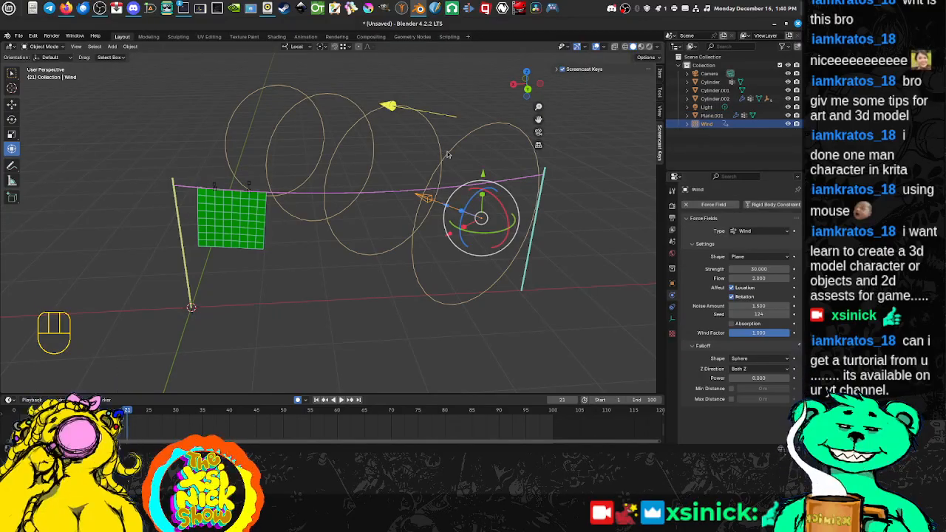
{"action": "key", "text": "m"}
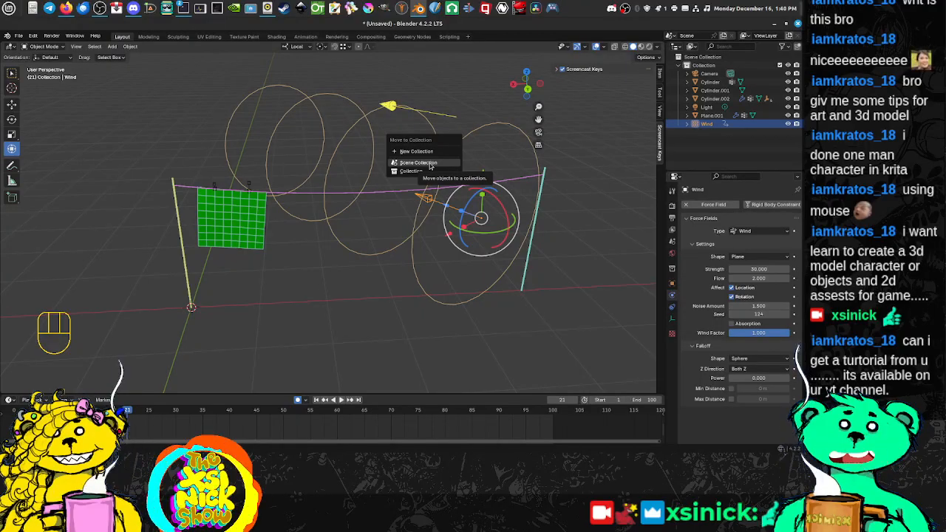
{"action": "left_click", "coordinate": [431, 164]}
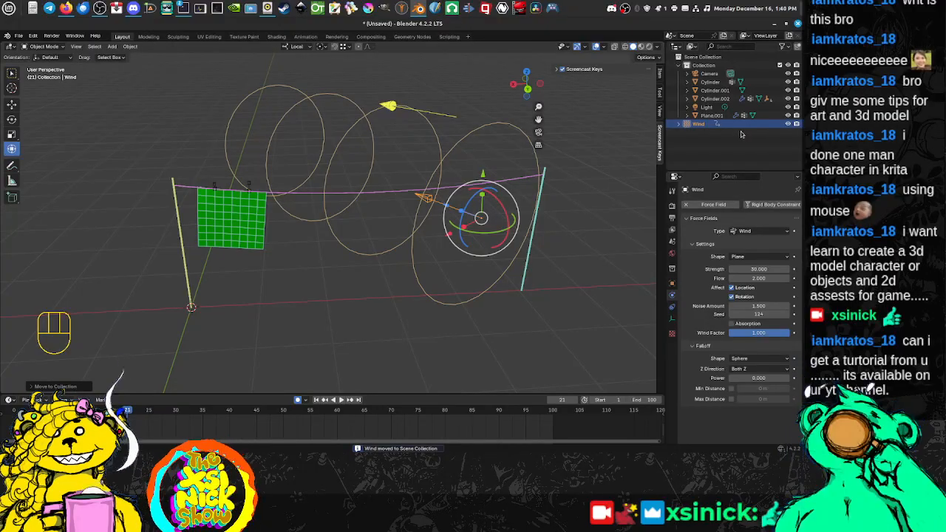
{"action": "key", "text": "m"}
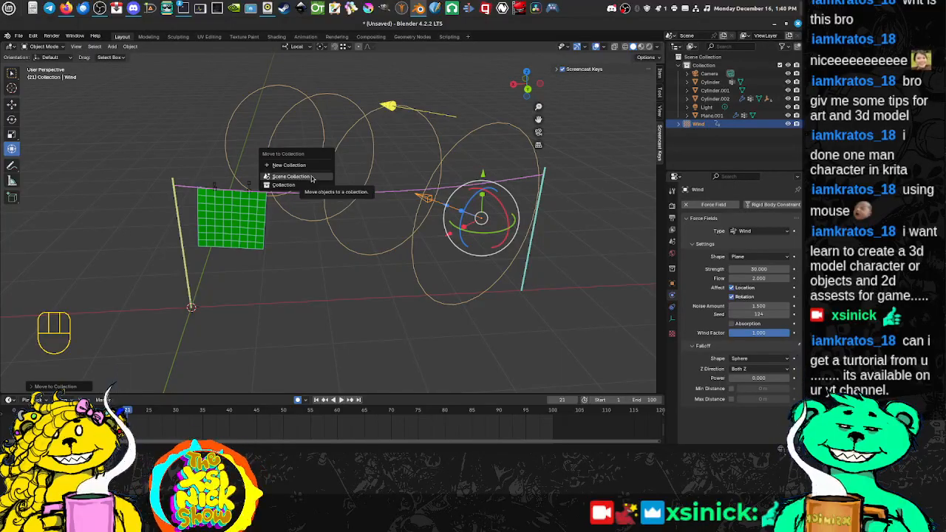
{"action": "left_click", "coordinate": [312, 178]}
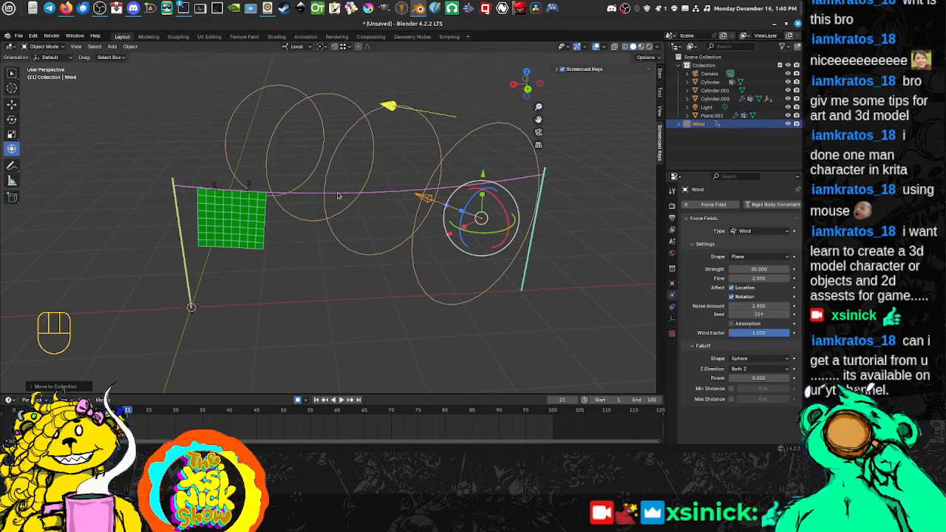
{"action": "key", "text": "m"}
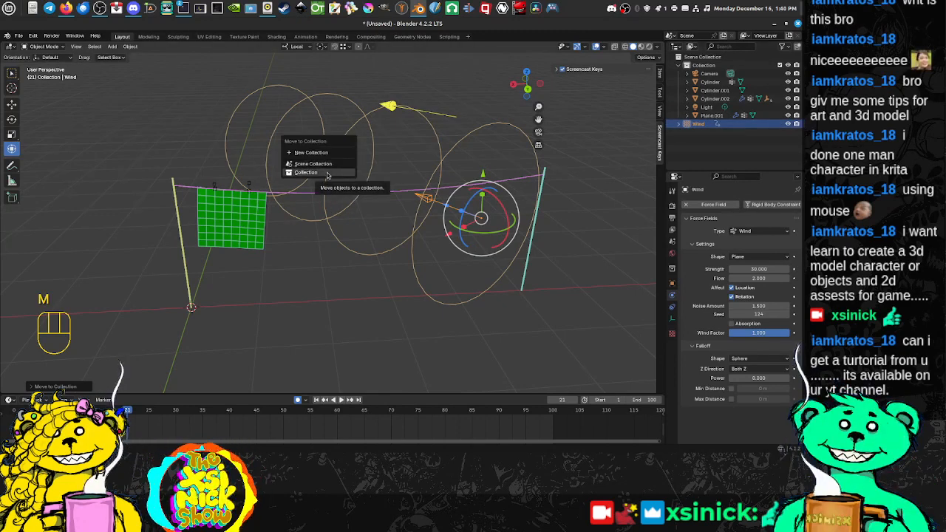
{"action": "left_click", "coordinate": [328, 173]}
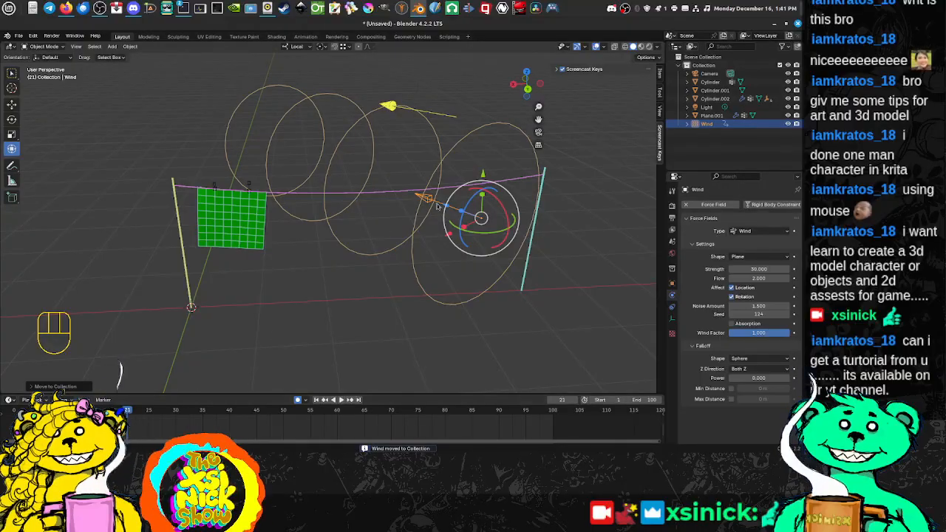
Move the wind force field into a new collection named Forces.
{"action": "key", "text": "m"}
{"action": "left_click", "coordinate": [418, 182]}
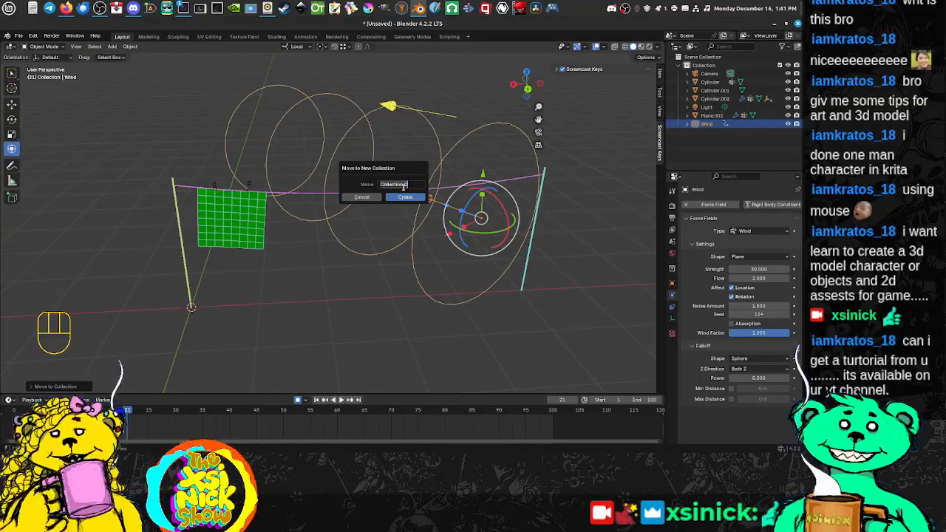
{"action": "key", "text": "shift"}
{"action": "type", "text": "Forces"}
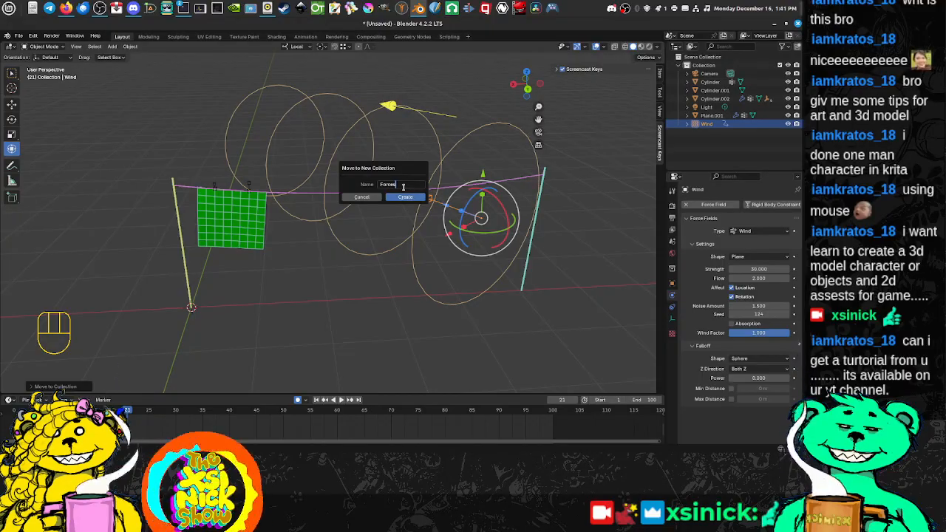
{"action": "left_click", "coordinate": [405, 197]}
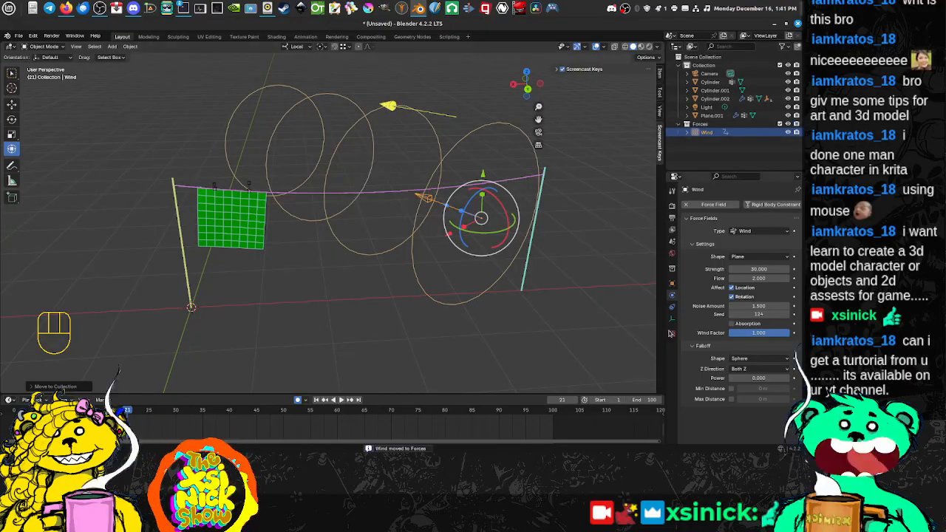
Set the hanging cloth's Field Weights effector collection to Forces.
{"action": "left_click", "coordinate": [247, 230]}
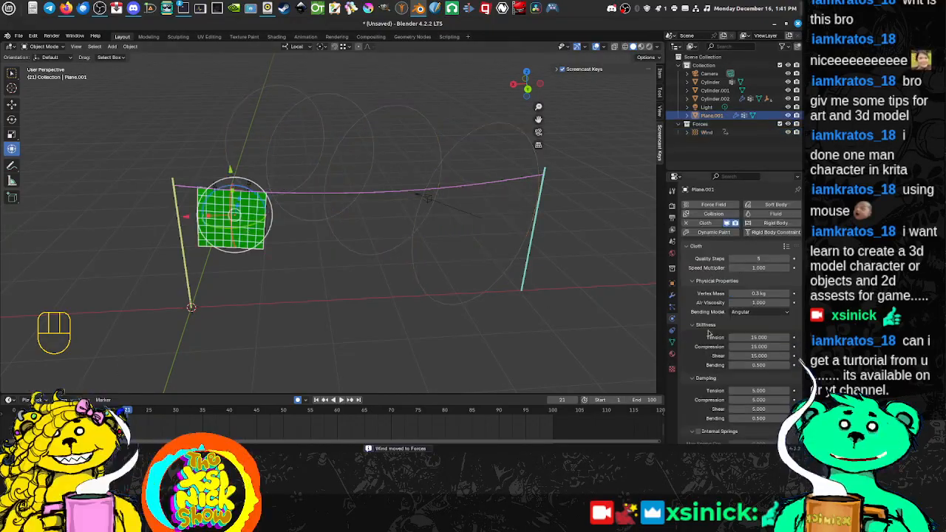
{"action": "scroll", "coordinate": [710, 334], "scroll_direction": "down", "scroll_amount": 7}
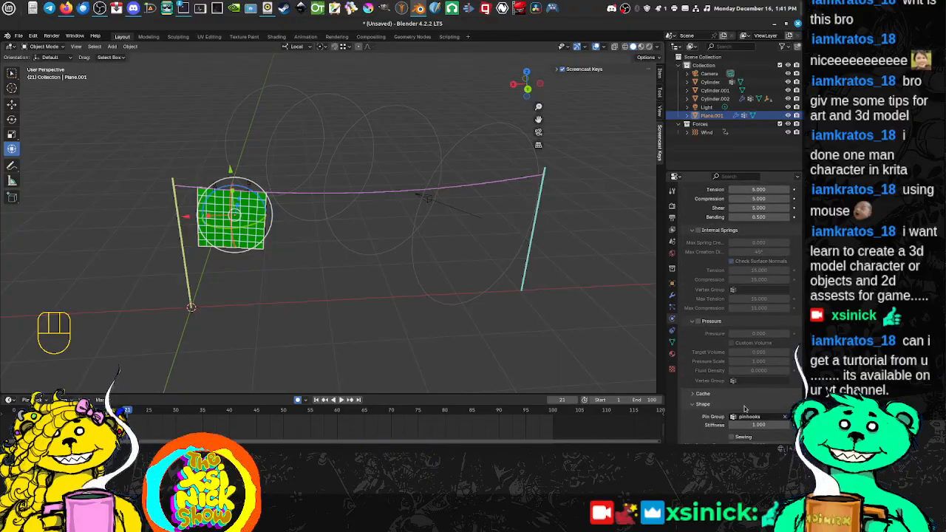
{"action": "scroll", "coordinate": [705, 385], "scroll_direction": "down", "scroll_amount": 10}
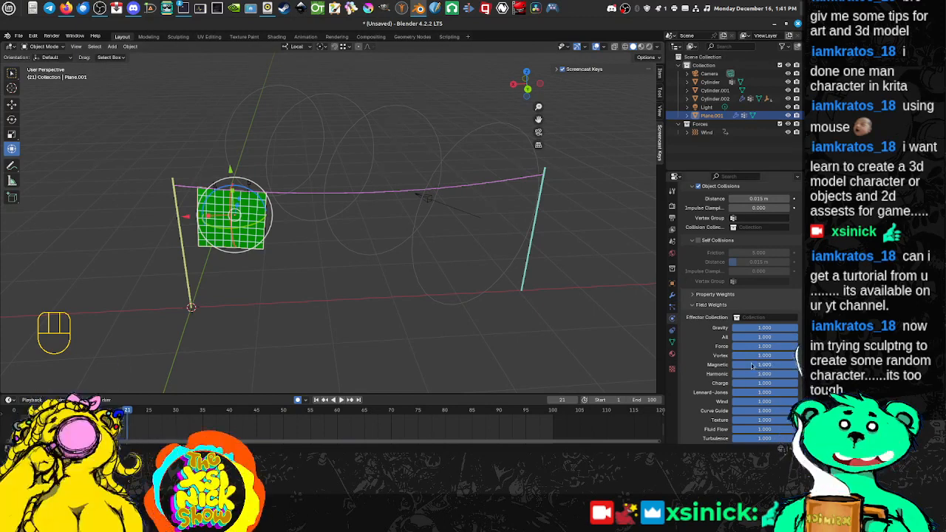
{"action": "left_click", "coordinate": [776, 318]}
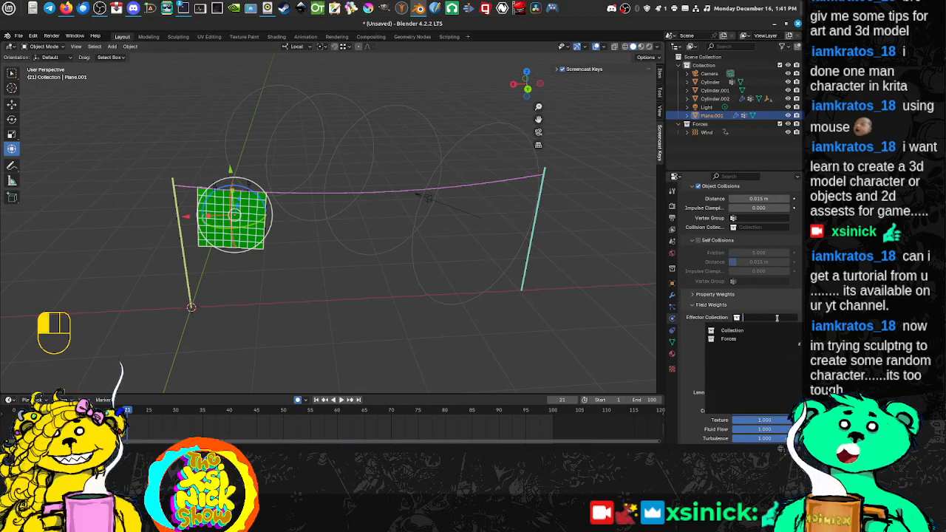
{"action": "left_click", "coordinate": [737, 339]}
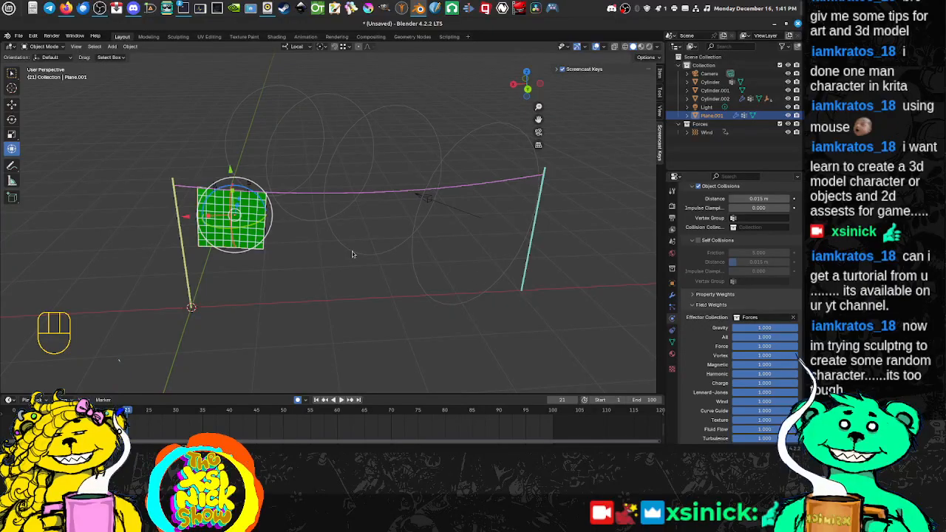
Set the rope's Field Weights effector collection to Forces.
{"action": "left_click", "coordinate": [334, 195]}
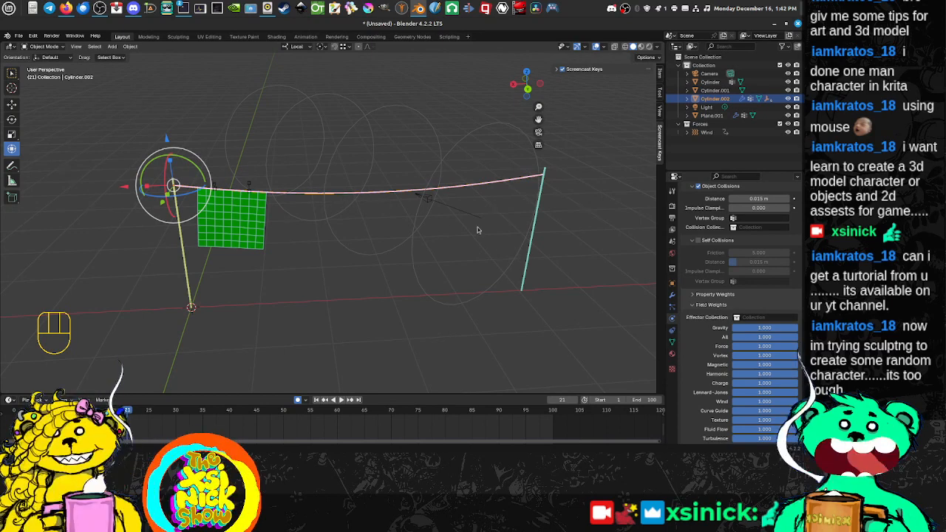
{"action": "left_click", "coordinate": [773, 318]}
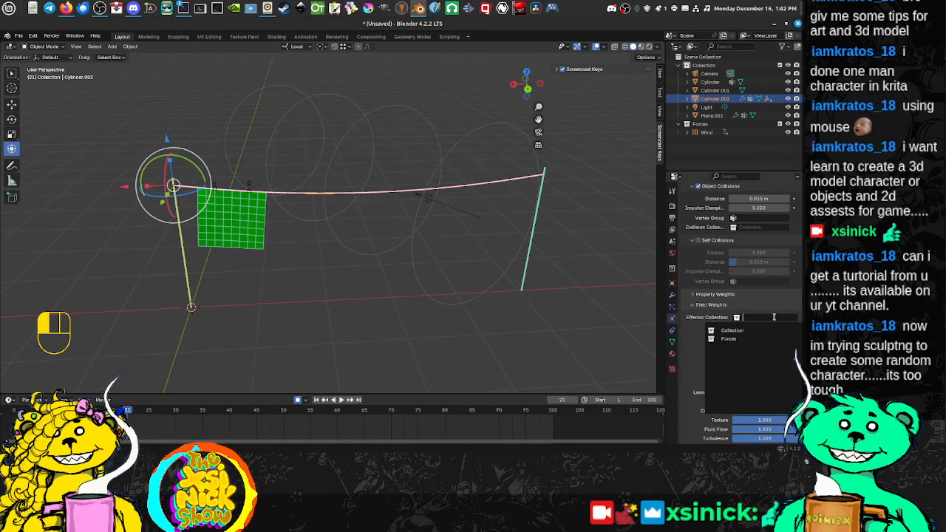
{"action": "left_click", "coordinate": [730, 339]}
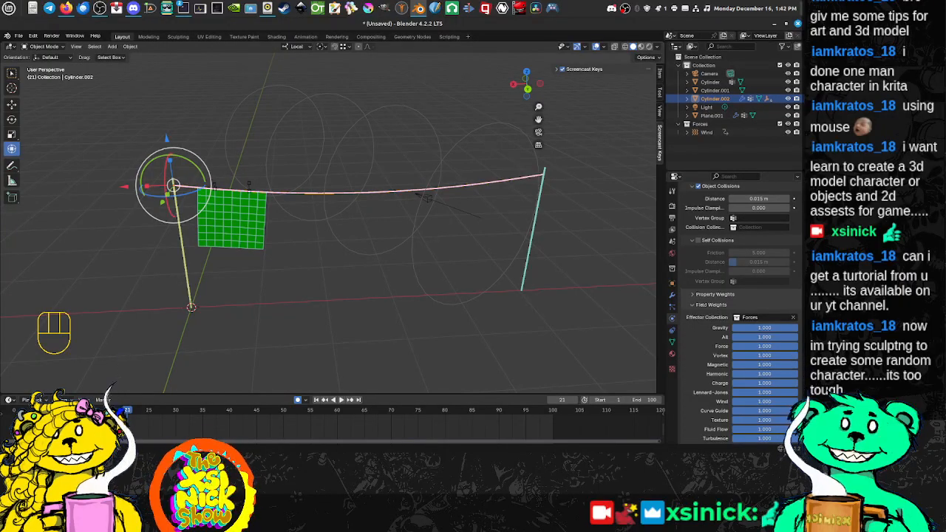
Replay the simulation from frame 1 to check how cloth and rope react with the Forces collection assigned.
{"action": "left_click", "coordinate": [317, 400]}
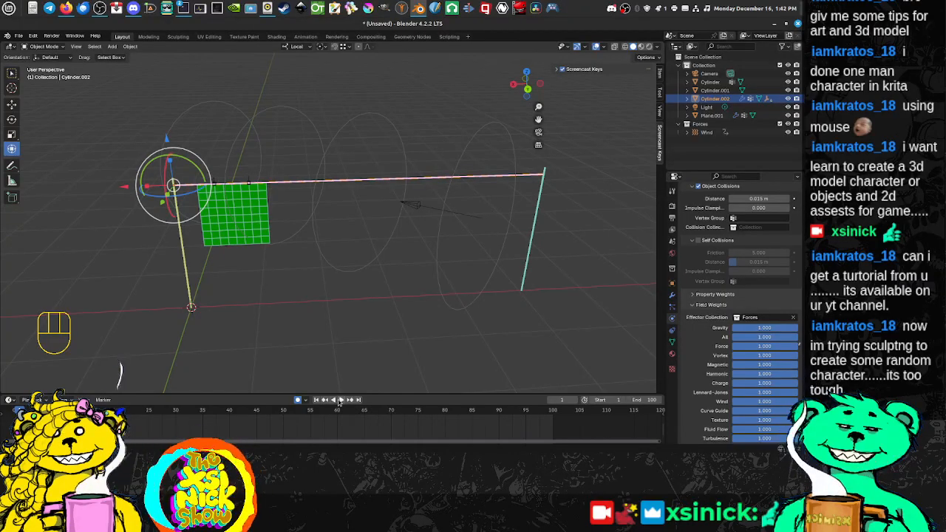
{"action": "left_click", "coordinate": [339, 400]}
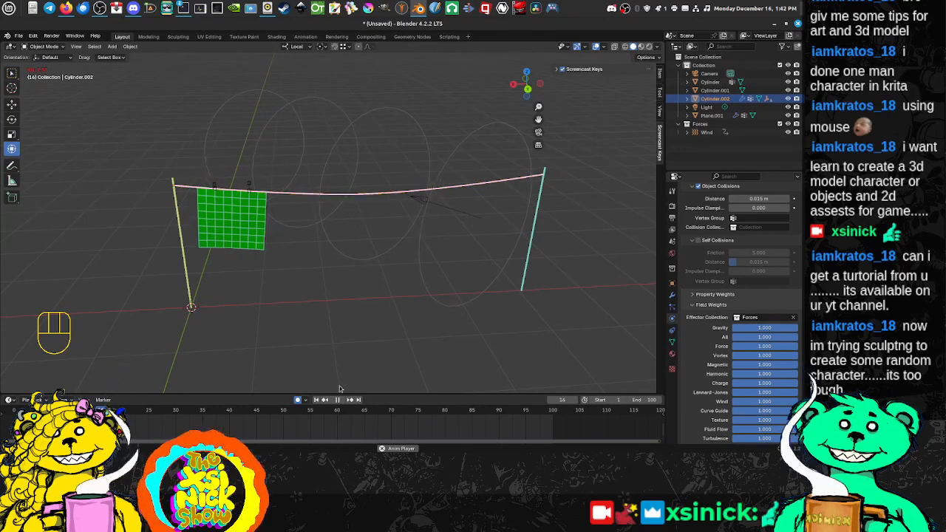
{"action": "left_click", "coordinate": [337, 400]}
Select the cloth, the wind and the rope in turn and review the rope's cloth physics settings down to Field Weights.
{"action": "left_click", "coordinate": [254, 238]}
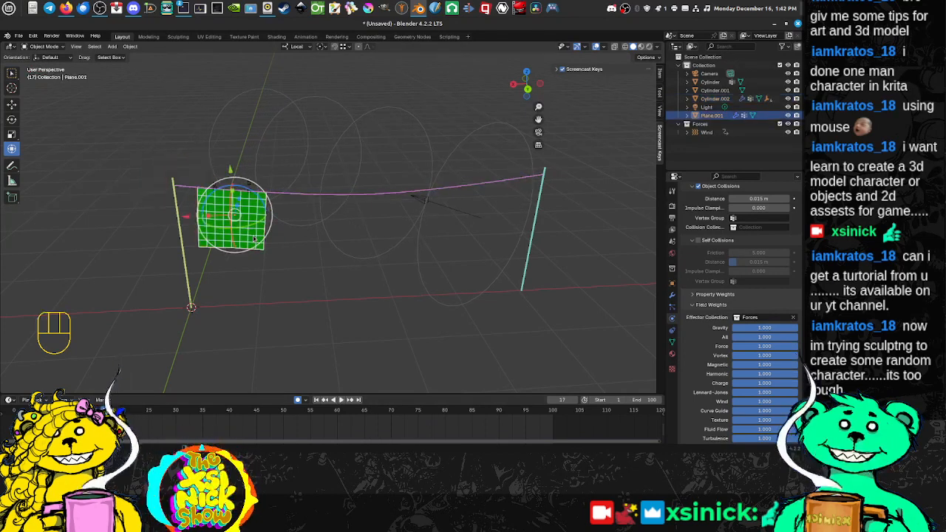
{"action": "left_click", "coordinate": [411, 199]}
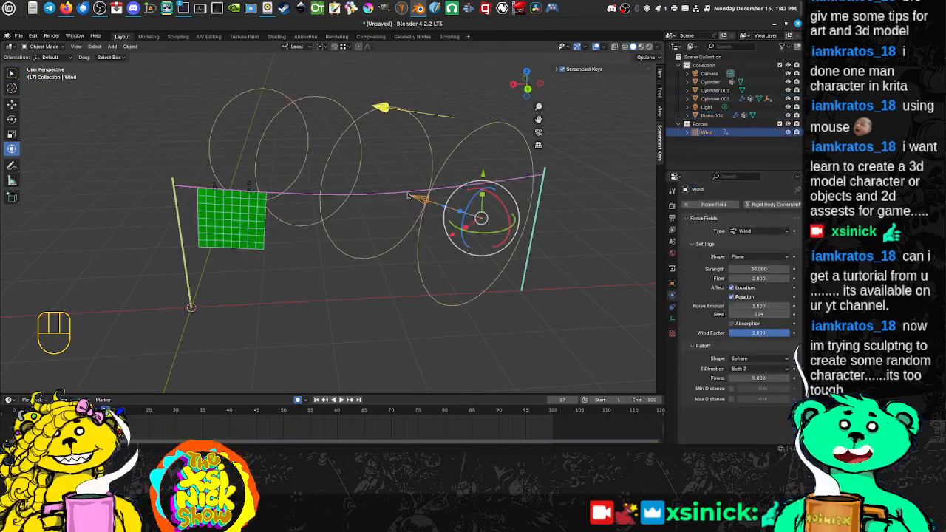
{"action": "left_click", "coordinate": [403, 192]}
{"action": "scroll", "coordinate": [693, 326], "scroll_direction": "down", "scroll_amount": 8}
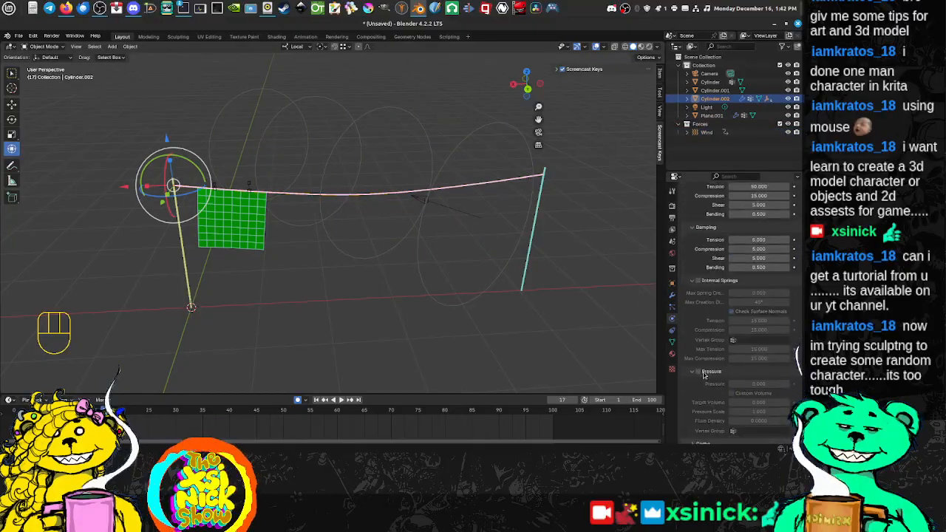
{"action": "scroll", "coordinate": [712, 403], "scroll_direction": "down", "scroll_amount": 6}
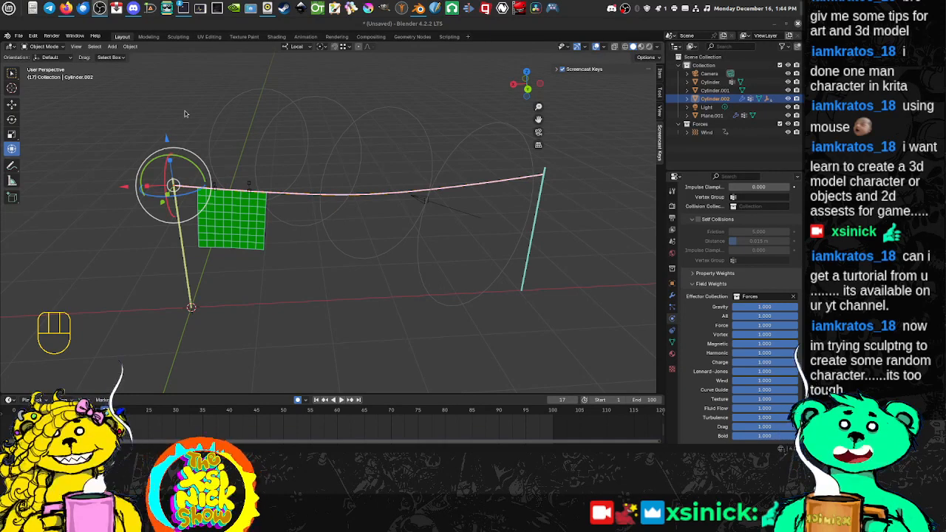
Save the scene in the home folder as ClothesLine.blend.
{"action": "middle_click_drag", "start_coordinate": [287, 159], "coordinate": [316, 158]}
{"action": "key", "text": "ctrl+s"}
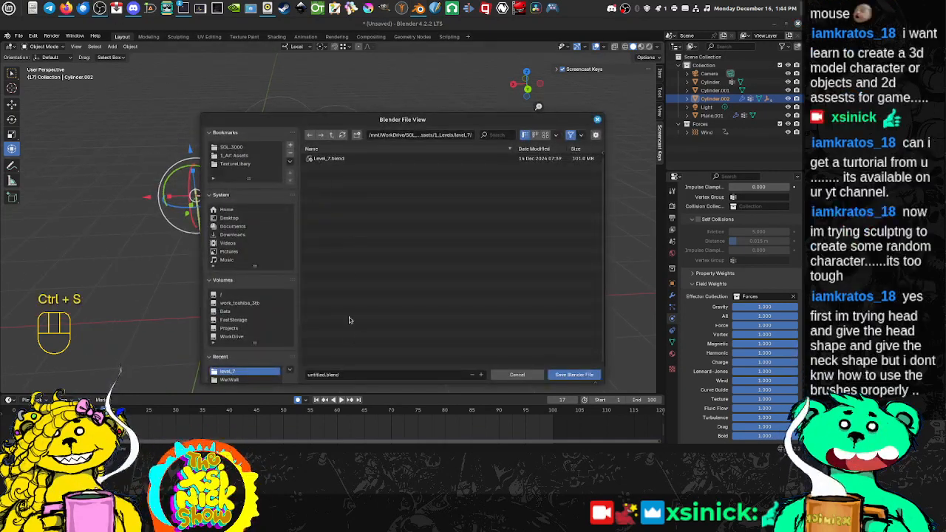
{"action": "left_click", "coordinate": [234, 218]}
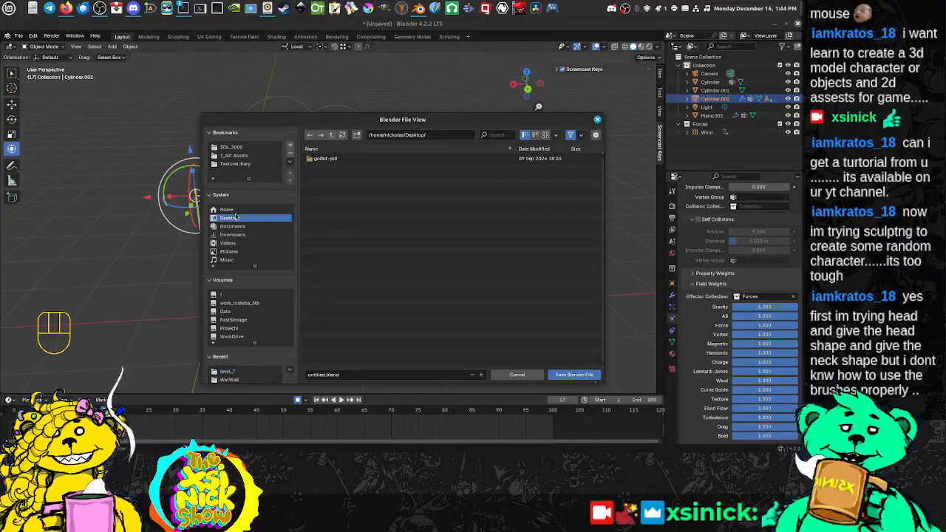
{"action": "left_click", "coordinate": [228, 210]}
{"action": "left_click", "coordinate": [380, 375]}
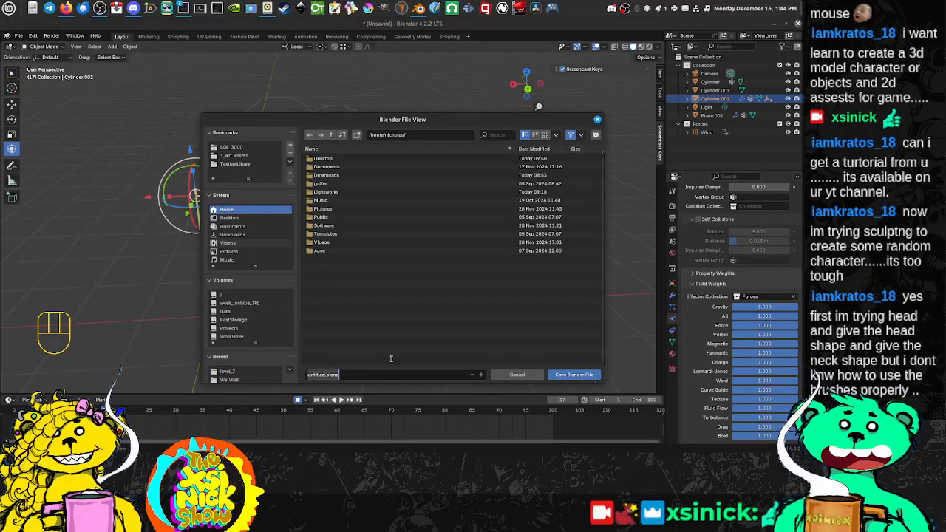
{"action": "type", "text": "CLothes"}
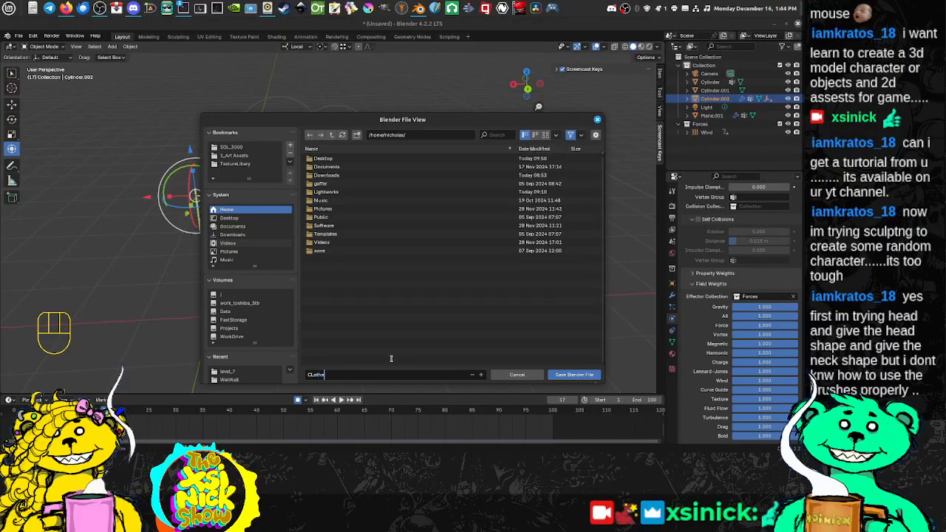
{"action": "type", "text": "Lis"}
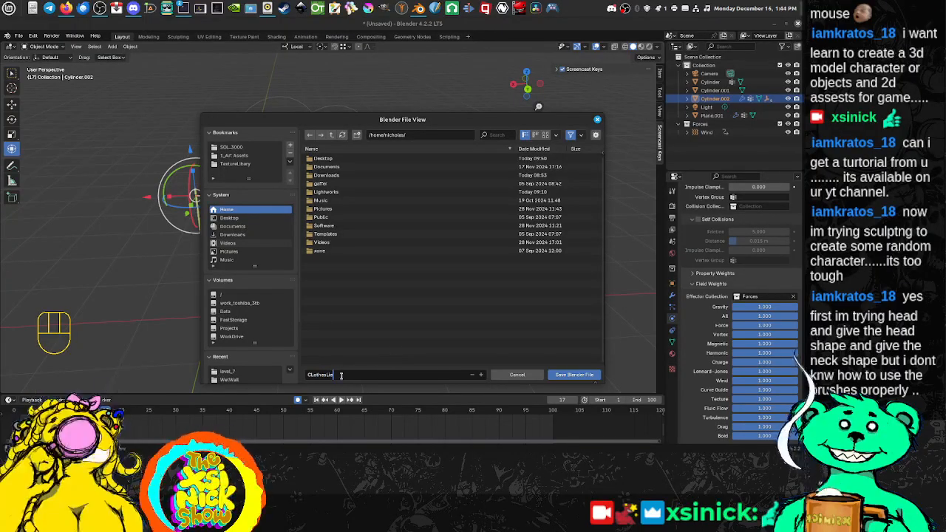
{"action": "key", "text": "BackSpace"}
{"action": "key", "text": "BackSpace"}
{"action": "key", "text": "BackSpace"}
{"action": "key", "text": "BackSpace"}
{"action": "key", "text": "BackSpace"}
{"action": "key", "text": "BackSpace"}
{"action": "key", "text": "BackSpace"}
{"action": "key", "text": "BackSpace"}
{"action": "key", "text": "BackSpace"}
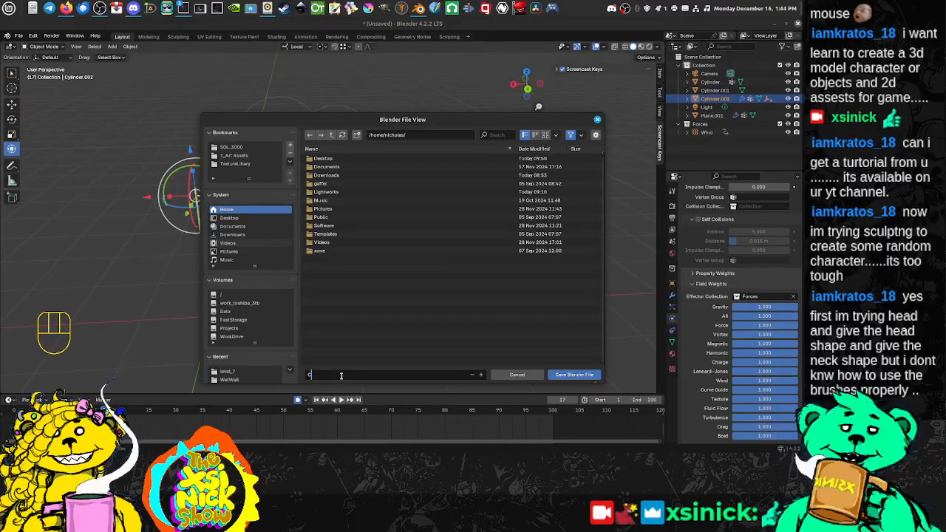
{"action": "type", "text": "lothes"}
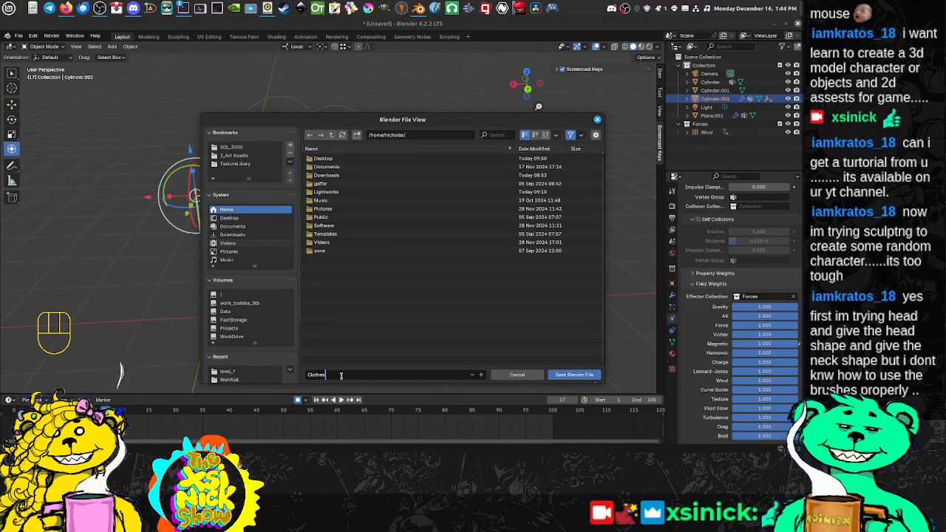
{"action": "type", "text": "Line.blend"}
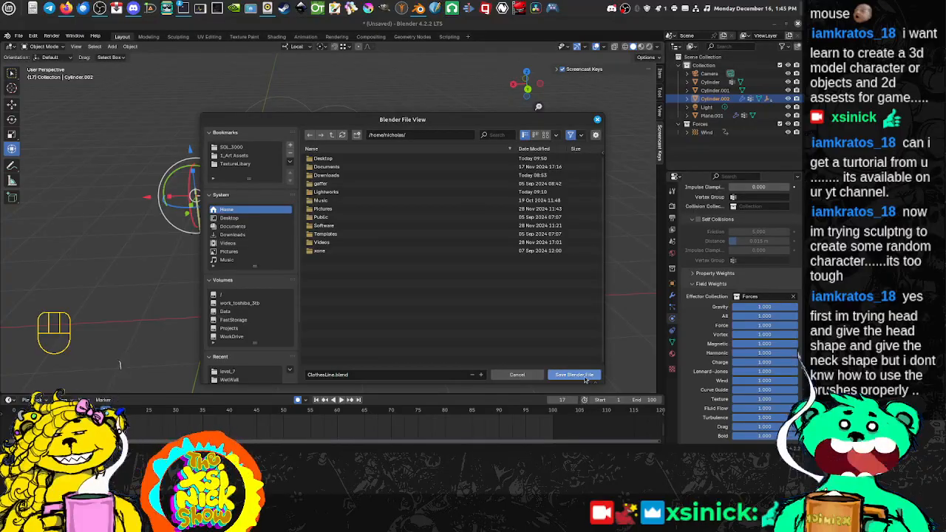
{"action": "left_click", "coordinate": [574, 375]}
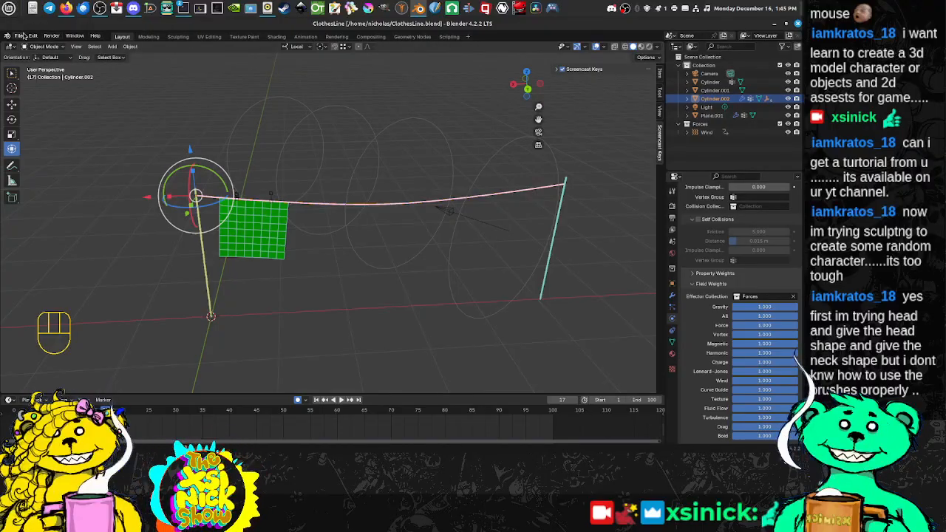
{"action": "left_click", "coordinate": [23, 34]}
{"action": "left_click", "coordinate": [19, 36]}
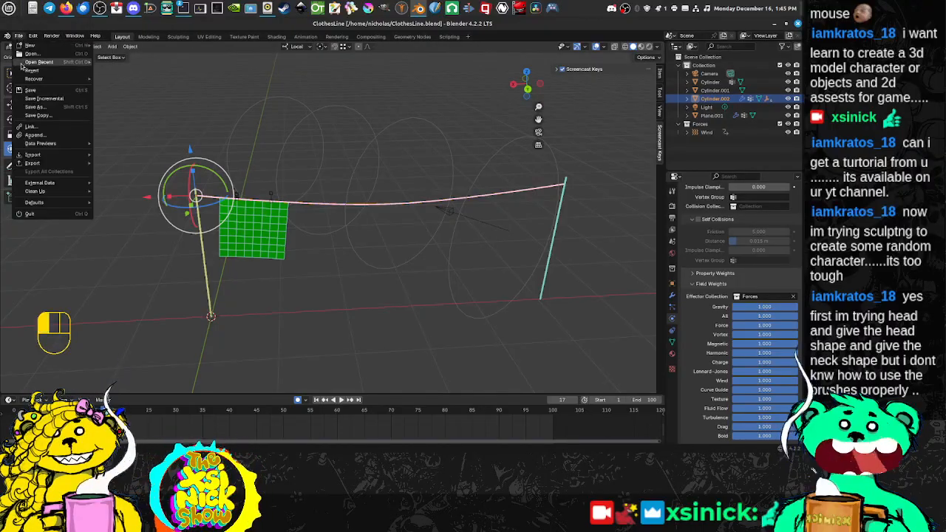
{"action": "left_click", "coordinate": [31, 53]}
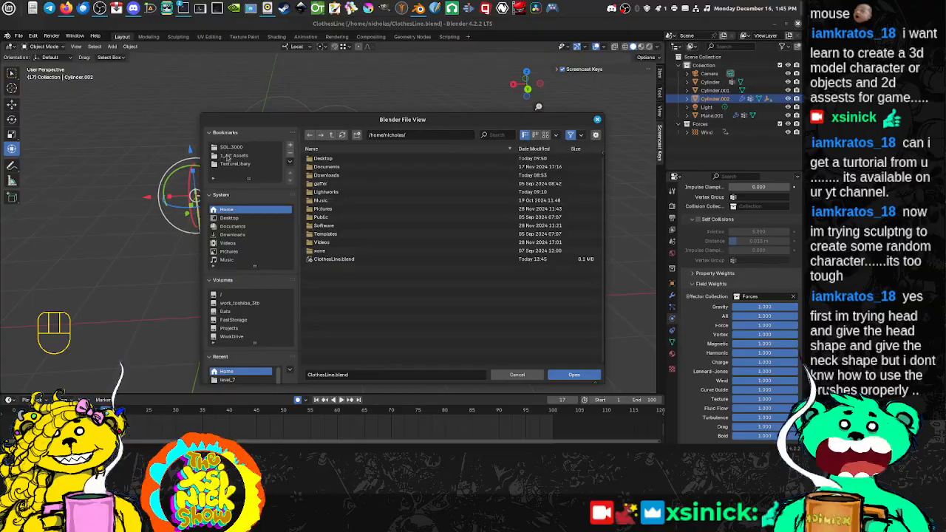
{"action": "left_click", "coordinate": [520, 375]}
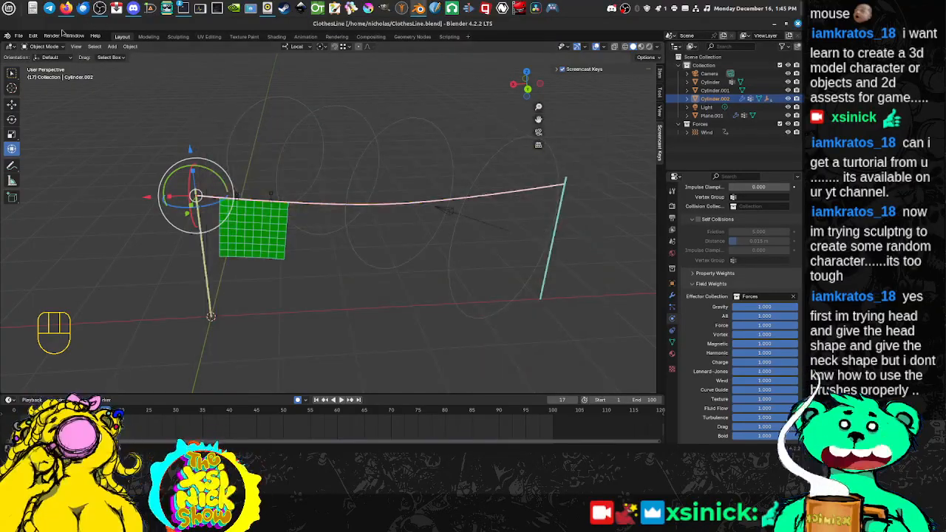
Create a new file from the General template.
{"action": "left_click", "coordinate": [20, 36]}
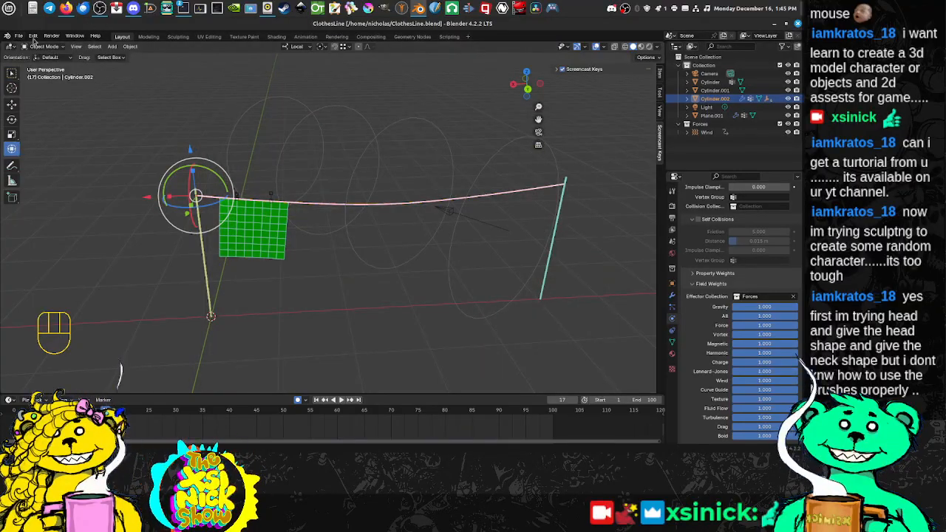
{"action": "left_click", "coordinate": [19, 35]}
{"action": "mouse_move", "coordinate": [28, 47]}
{"action": "left_click", "coordinate": [116, 45]}
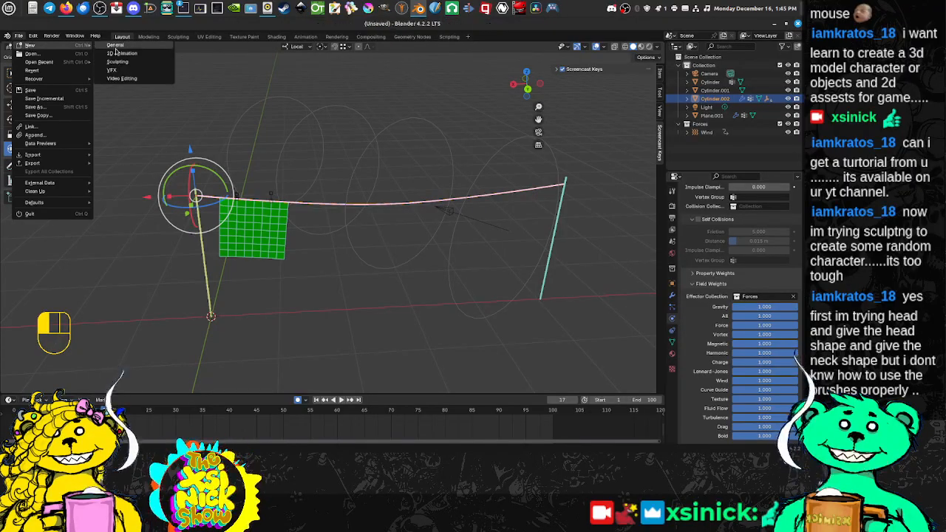
Delete the default cube and add an ico sphere mesh at the world origin.
{"action": "middle_click_drag", "start_coordinate": [307, 193], "coordinate": [350, 206]}
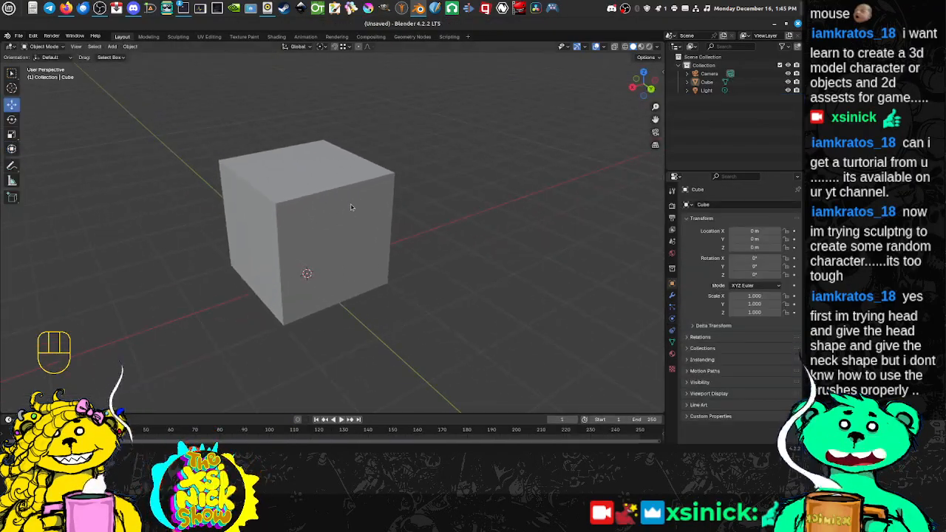
{"action": "left_click", "coordinate": [352, 207]}
{"action": "key", "text": "Delete"}
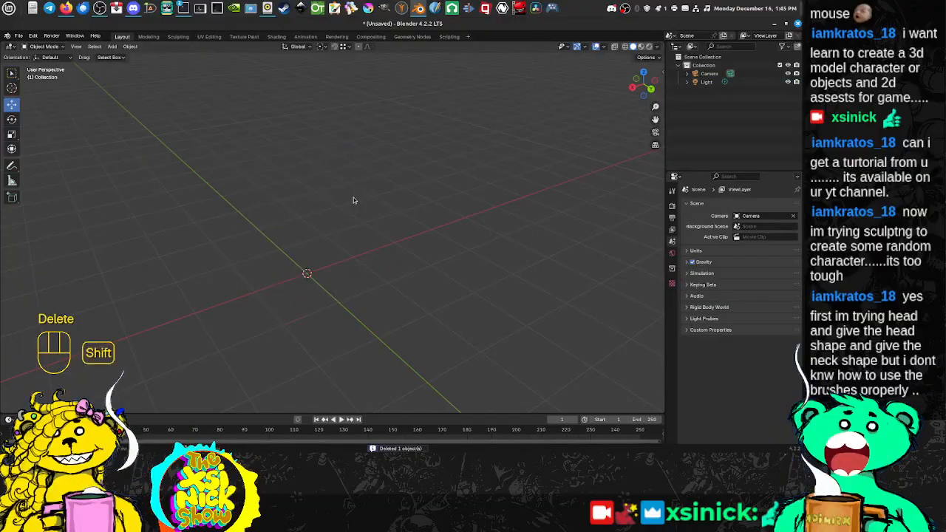
{"action": "key", "text": "a"}
{"action": "key", "text": "shift+a"}
{"action": "mouse_move", "coordinate": [323, 262]}
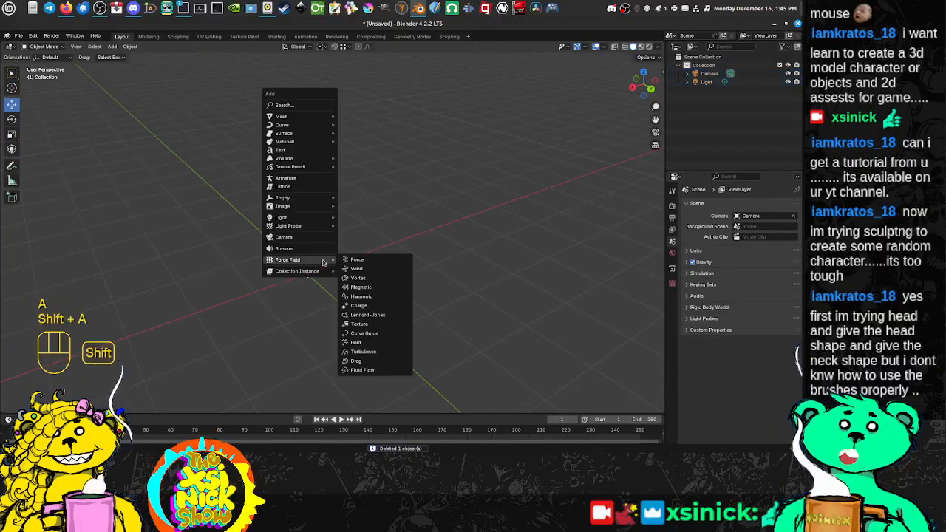
{"action": "mouse_move", "coordinate": [294, 118]}
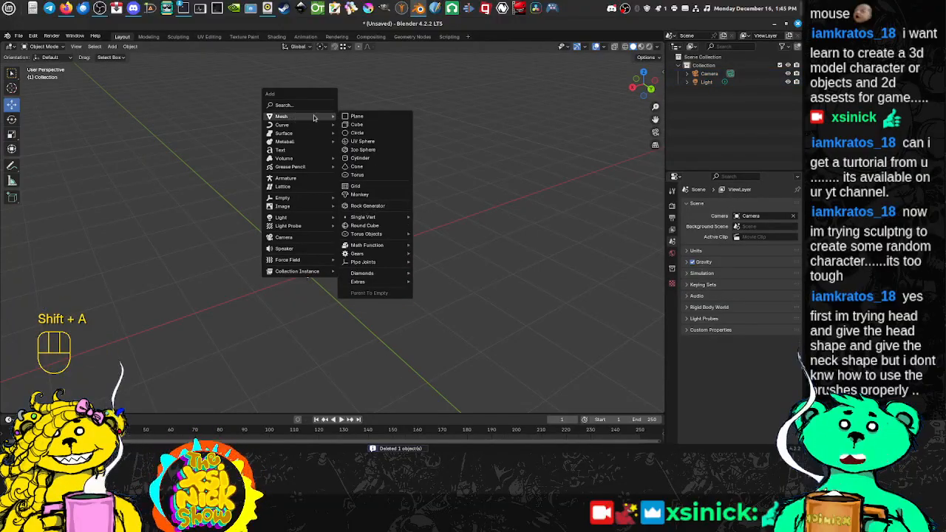
{"action": "left_click", "coordinate": [363, 150]}
{"action": "scroll", "coordinate": [321, 253], "scroll_direction": "down", "scroll_amount": 2}
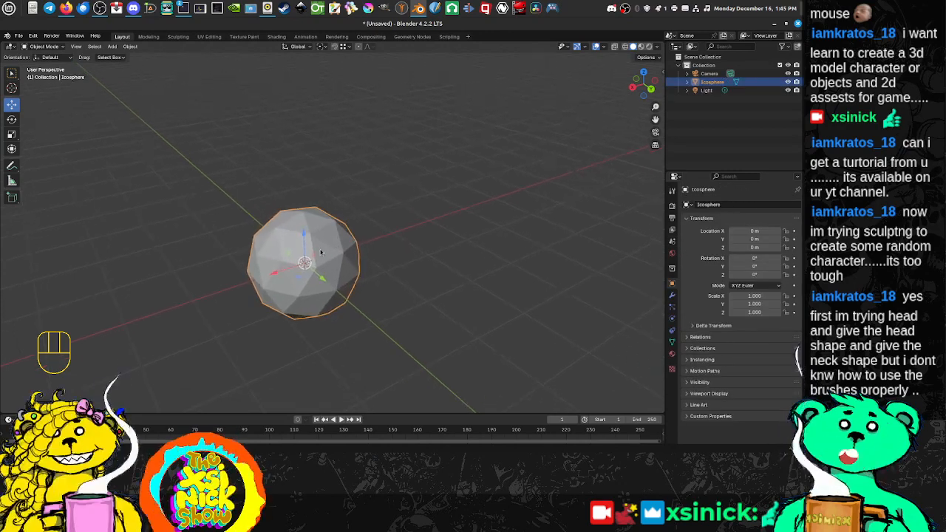
Shade the ico sphere smooth and raise it about 1.38 m along the Z axis.
{"action": "right_click", "coordinate": [321, 253]}
{"action": "left_click", "coordinate": [310, 248]}
{"action": "middle_click_drag", "start_coordinate": [334, 252], "coordinate": [355, 222], "text": "shift"}
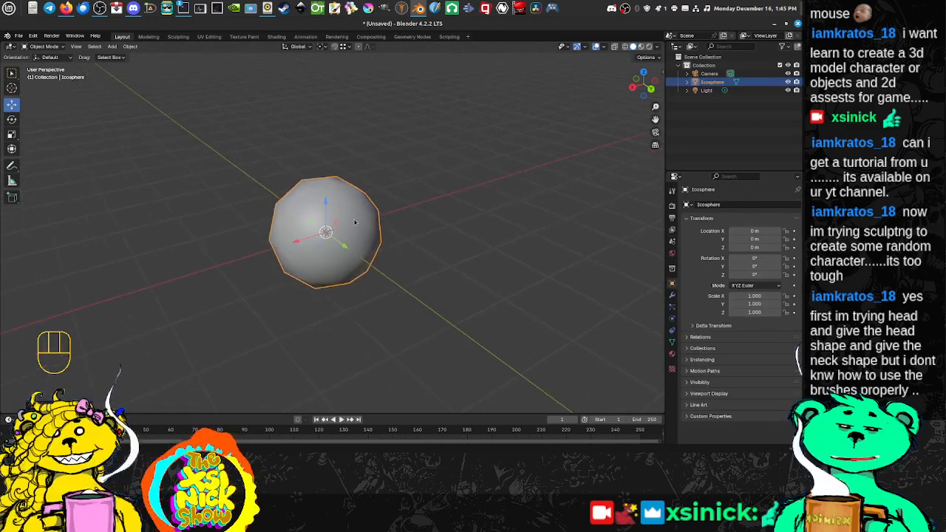
{"action": "left_click_drag", "start_coordinate": [323, 209], "coordinate": [323, 133]}
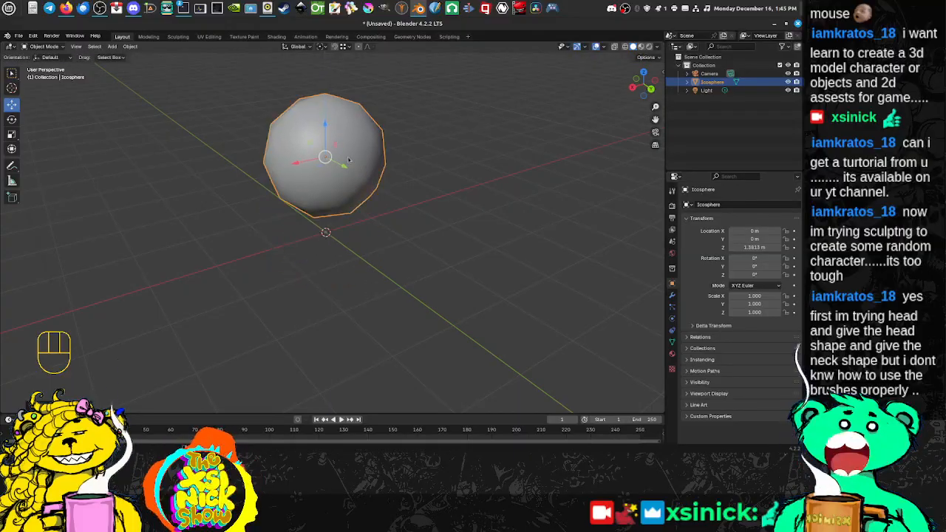
Stretch the ico sphere along the X axis to a scale of about 1.25.
{"action": "mouse_move", "coordinate": [350, 179]}
{"action": "middle_mouse_down", "text": "shift"}
{"action": "mouse_move", "coordinate": [337, 224]}
{"action": "mouse_move", "coordinate": [355, 195]}
{"action": "middle_mouse_up", "text": "shift"}
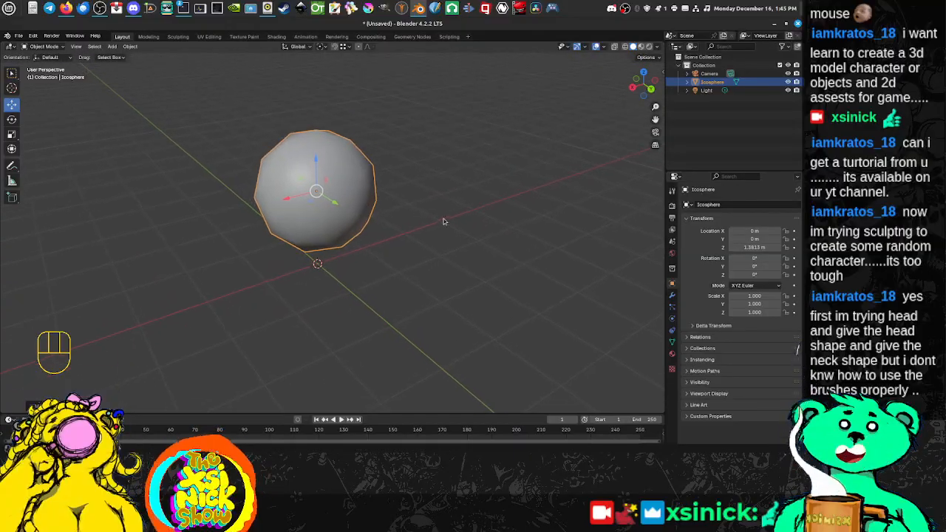
{"action": "mouse_move", "coordinate": [444, 220]}
{"action": "middle_mouse_down"}
{"action": "mouse_move", "coordinate": [420, 220]}
{"action": "mouse_move", "coordinate": [431, 216]}
{"action": "middle_mouse_up"}
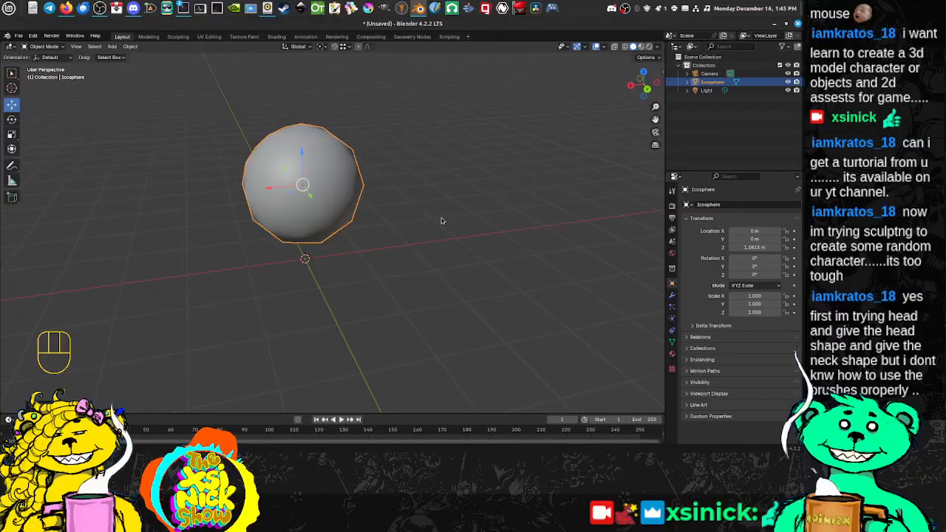
{"action": "key", "text": "s"}
{"action": "key", "text": "x"}
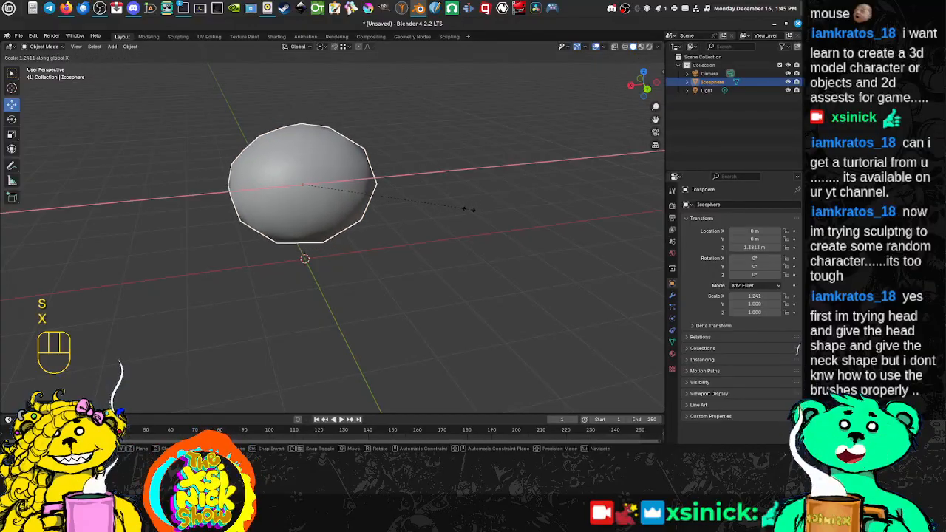
{"action": "left_click", "coordinate": [467, 209]}
Duplicate the stretched sphere in place, lower the copy to Z about 0.39 m, and scale it uniformly to about 0.72 on Y and Z.
{"action": "middle_click_drag", "start_coordinate": [316, 213], "coordinate": [312, 193]}
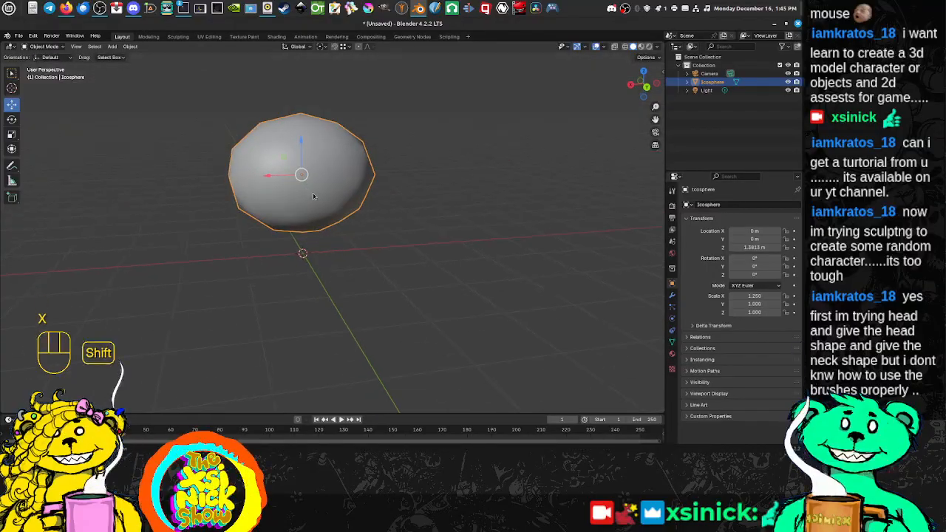
{"action": "key", "text": "shift+d"}
{"action": "key", "text": "shift+s"}
{"action": "right_click", "coordinate": [353, 210]}
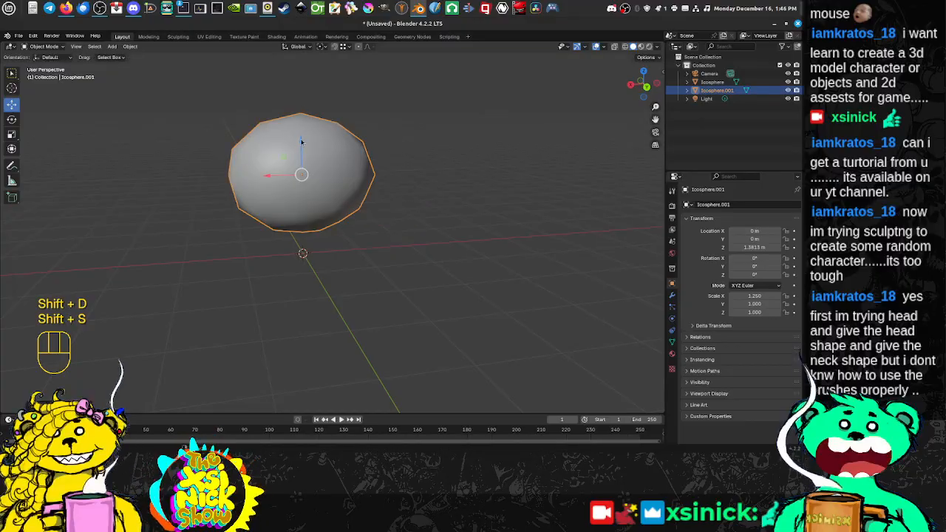
{"action": "left_click_drag", "start_coordinate": [300, 142], "coordinate": [301, 199]}
{"action": "key", "text": "s"}
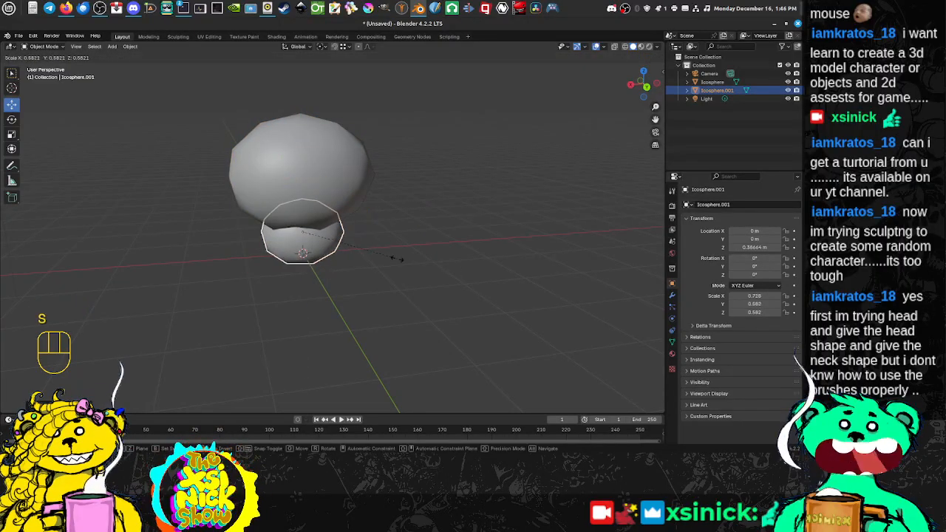
{"action": "left_click", "coordinate": [421, 258]}
{"action": "middle_click_drag", "start_coordinate": [371, 252], "coordinate": [316, 239]}
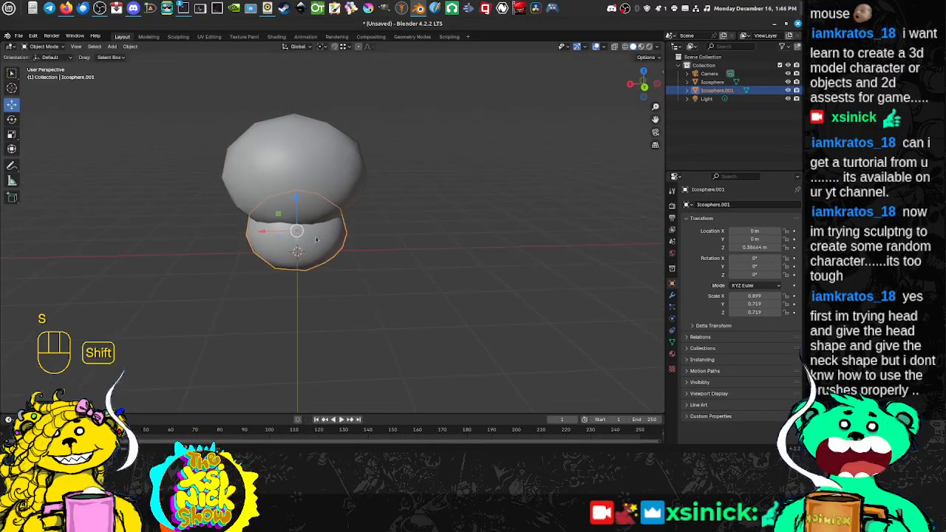
Rotate the lower sphere about 89° around Y and narrow it in global X and Y by about 0.64 into an upright neck.
{"action": "key", "text": "r"}
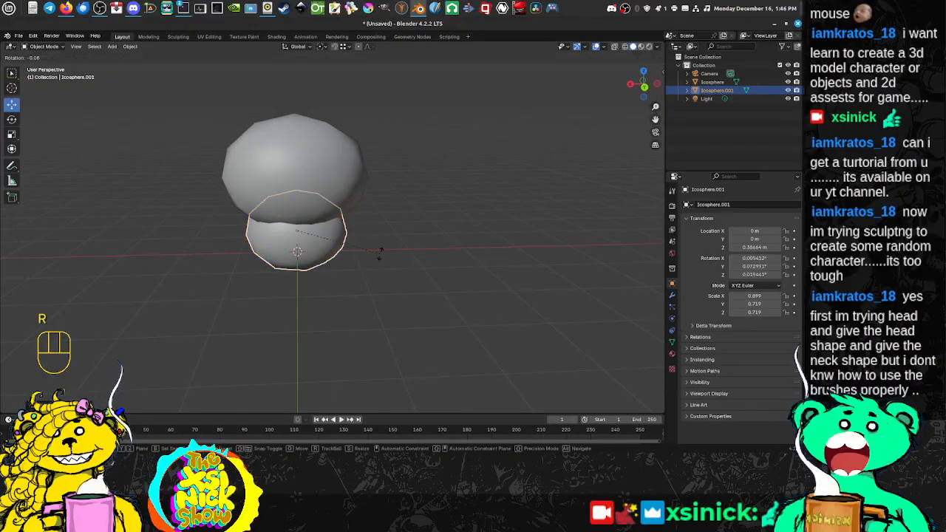
{"action": "key", "text": "x"}
{"action": "key", "text": "y"}
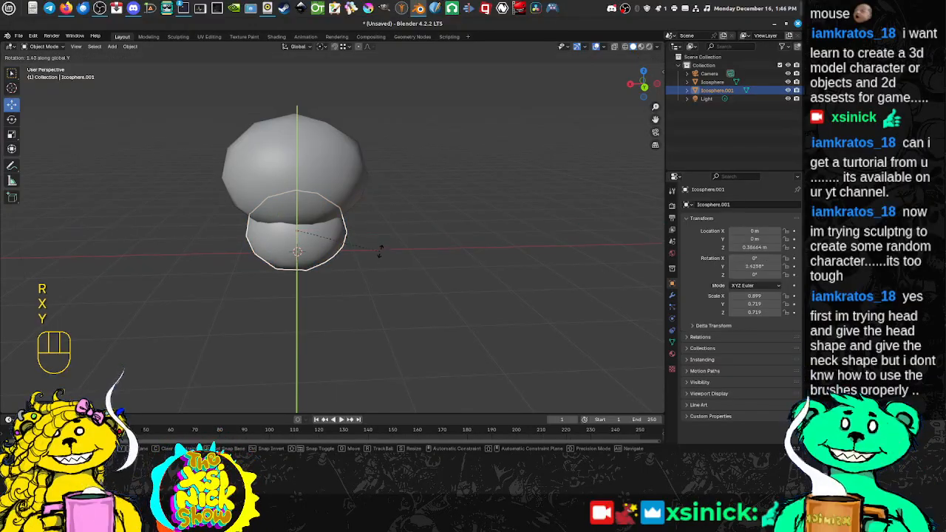
{"action": "left_click", "coordinate": [305, 207]}
{"action": "key", "text": "s"}
{"action": "key", "text": "shift+z"}
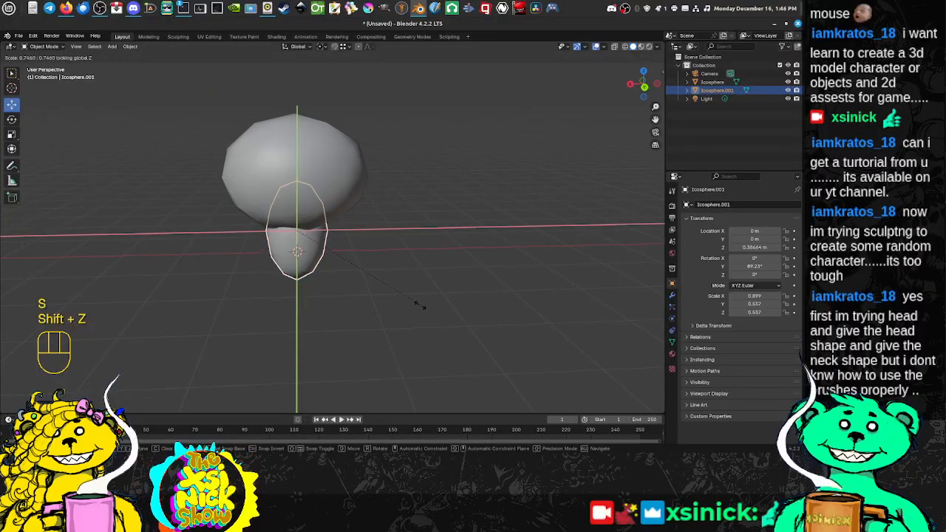
{"action": "left_click", "coordinate": [328, 271]}
{"action": "middle_click_drag", "start_coordinate": [328, 271], "coordinate": [369, 263]}
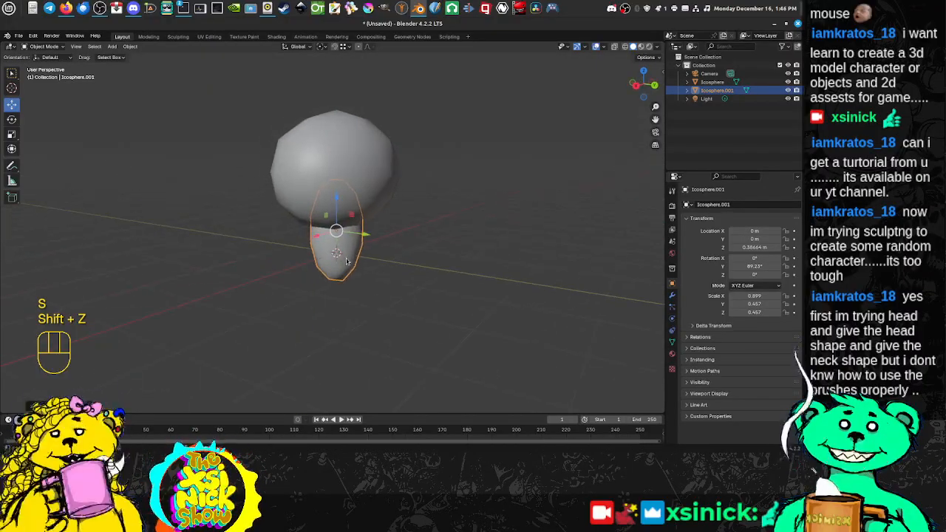
Duplicate the head sphere down the Z axis to about -0.75 m and shrink the copy to about 0.75 on Y and Z as a body.
{"action": "left_click", "coordinate": [367, 177]}
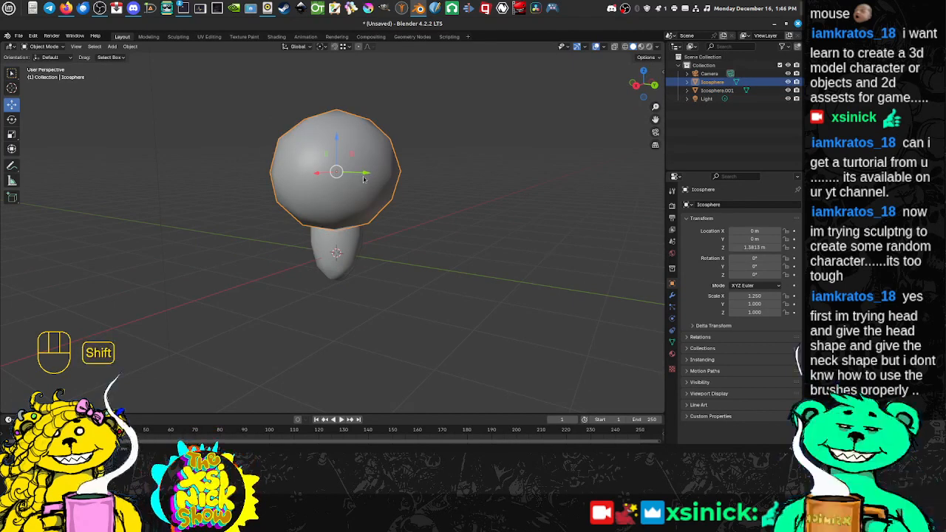
{"action": "key", "text": "shift+d"}
{"action": "key", "text": "z"}
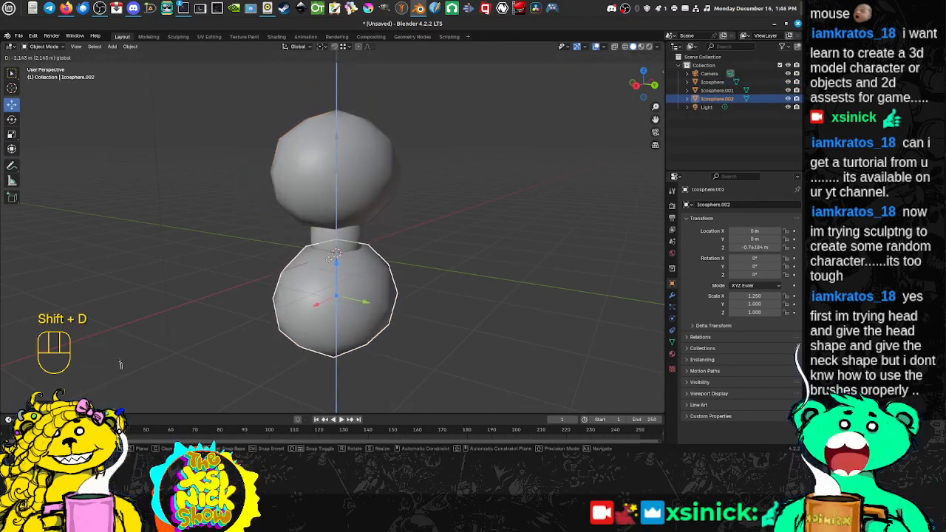
{"action": "left_click", "coordinate": [328, 262]}
{"action": "middle_click_drag", "start_coordinate": [436, 266], "coordinate": [365, 277]}
{"action": "key", "text": "s"}
{"action": "left_click", "coordinate": [397, 283]}
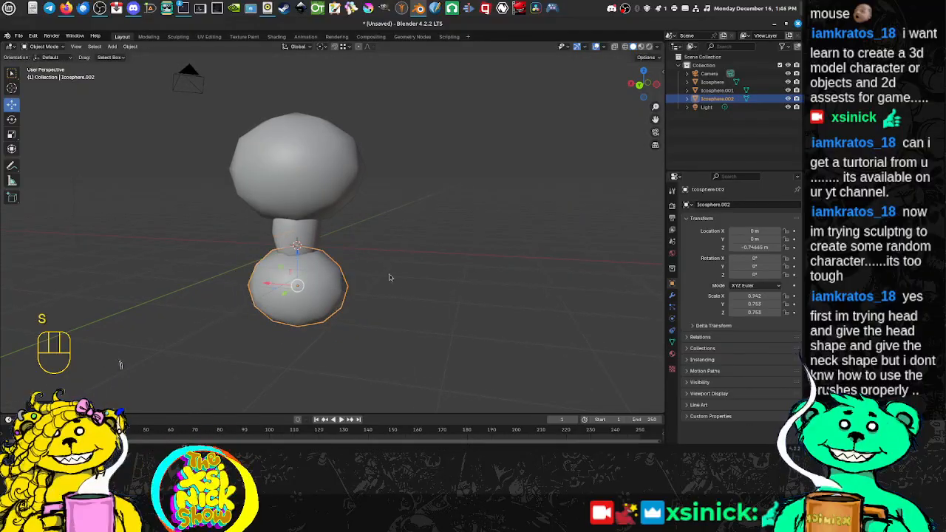
Scale the neck down uniformly to about 0.58 by 0.295 by 0.295 and lower it to Z about 0.23 m.
{"action": "left_click", "coordinate": [308, 232]}
{"action": "key", "text": "s"}
{"action": "right_click", "coordinate": [360, 251]}
{"action": "key", "text": "s"}
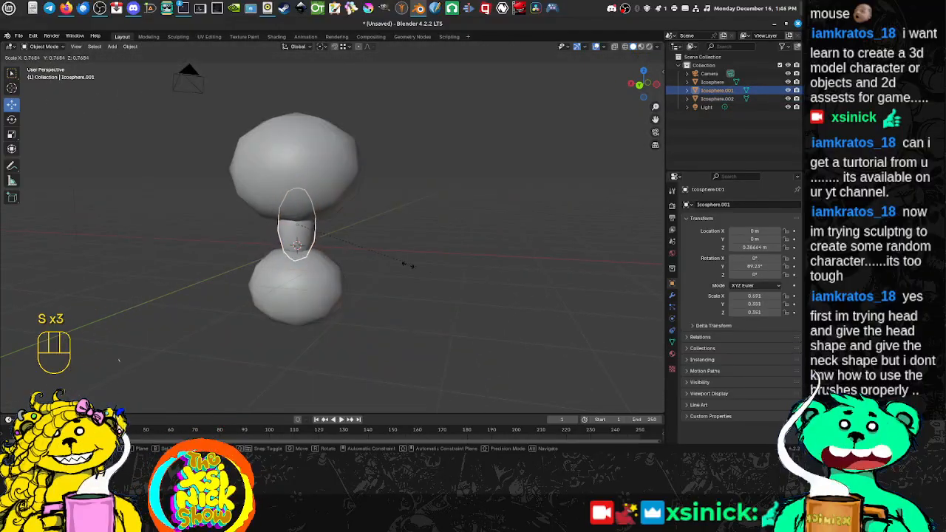
{"action": "left_click", "coordinate": [397, 266]}
{"action": "left_click_drag", "start_coordinate": [302, 198], "coordinate": [302, 207]}
Raise the body sphere along Z to about -0.36 m so it meets the neck.
{"action": "left_click_drag", "start_coordinate": [310, 278], "coordinate": [317, 284]}
{"action": "middle_click_drag", "start_coordinate": [318, 284], "coordinate": [325, 282]}
{"action": "left_click_drag", "start_coordinate": [298, 253], "coordinate": [298, 236]}
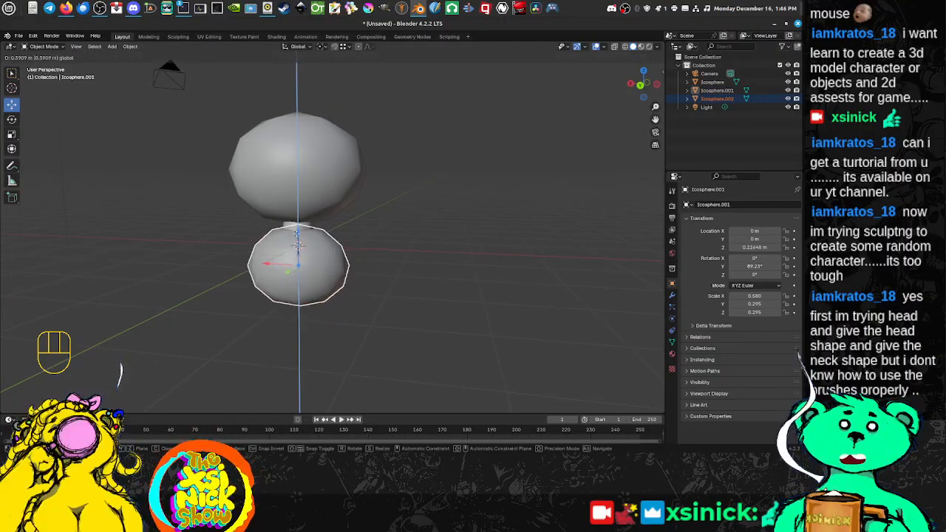
{"action": "middle_click_drag", "start_coordinate": [298, 236], "coordinate": [301, 235], "text": "shift"}
Duplicate the neck and place the copy under the body as a leg at X about 0.36 m, Z about -1.19 m.
{"action": "left_click", "coordinate": [301, 230]}
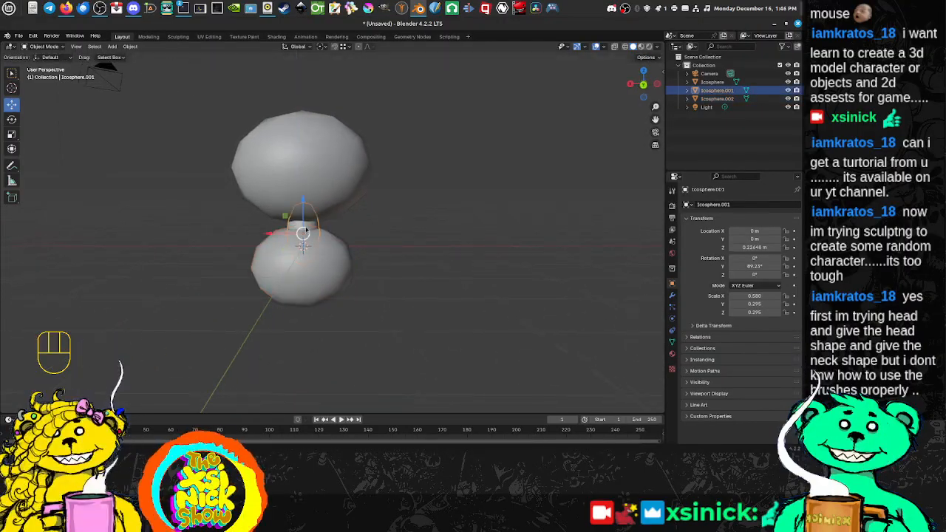
{"action": "key", "text": "shift+d"}
{"action": "left_click_drag", "start_coordinate": [303, 221], "coordinate": [269, 320]}
{"action": "left_click", "coordinate": [254, 304]}
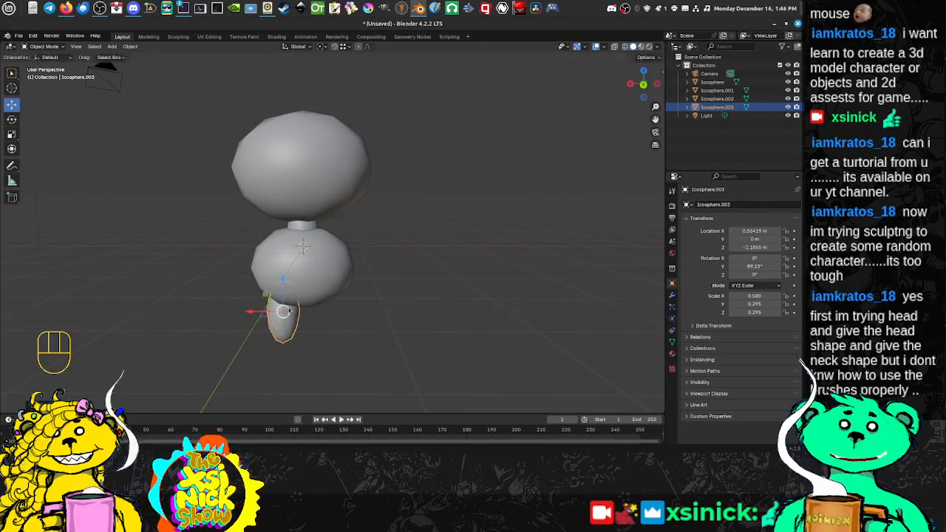
Duplicate the leg along the X axis to about -0.47 m to make the second leg.
{"action": "key", "text": "shift+d"}
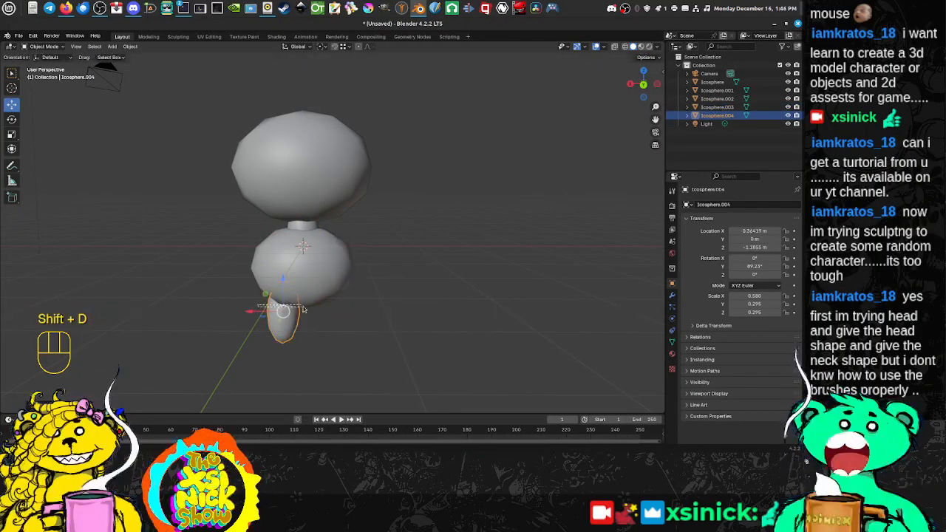
{"action": "key", "text": "x"}
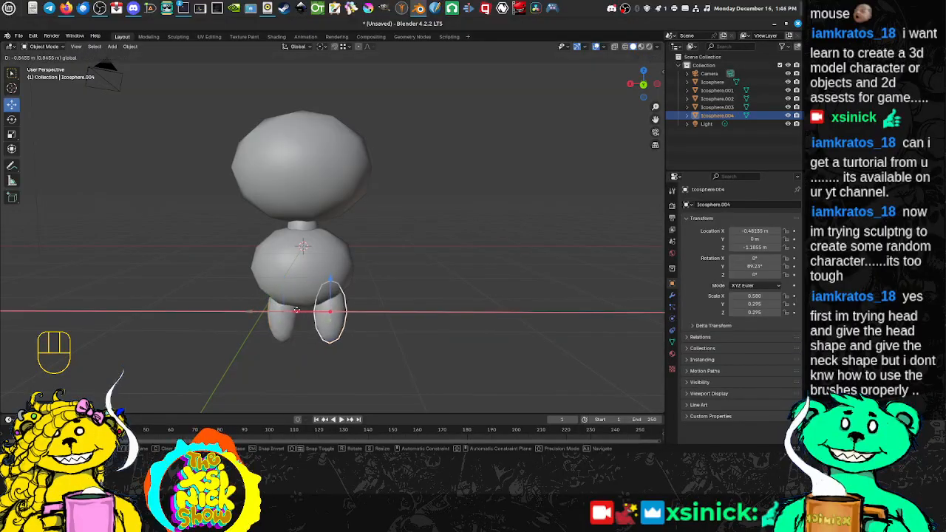
{"action": "left_click", "coordinate": [370, 306]}
{"action": "scroll", "coordinate": [340, 301], "scroll_direction": "up", "scroll_amount": 1}
{"action": "middle_click_drag", "start_coordinate": [349, 306], "coordinate": [363, 292], "text": "shift"}
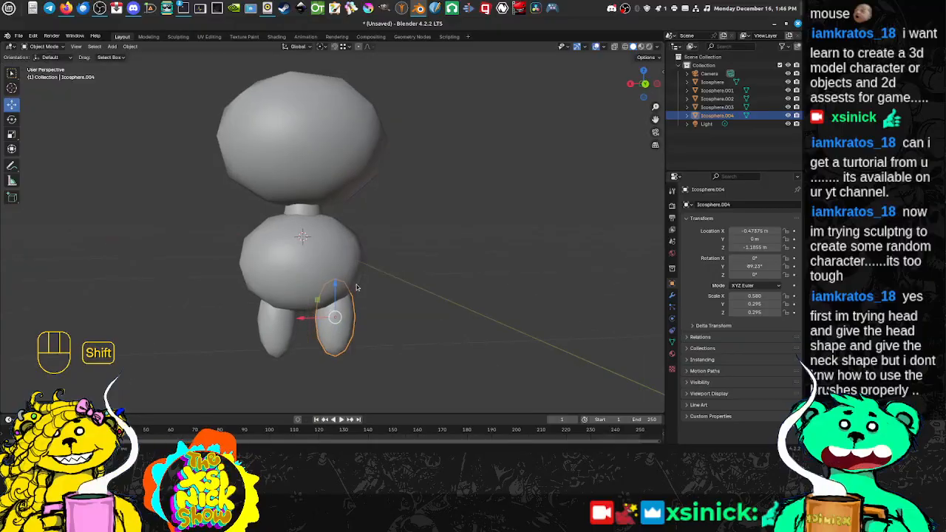
In front orthographic view, rotate the second leg so its foot tilts outward.
{"action": "key", "text": "KP_5"}
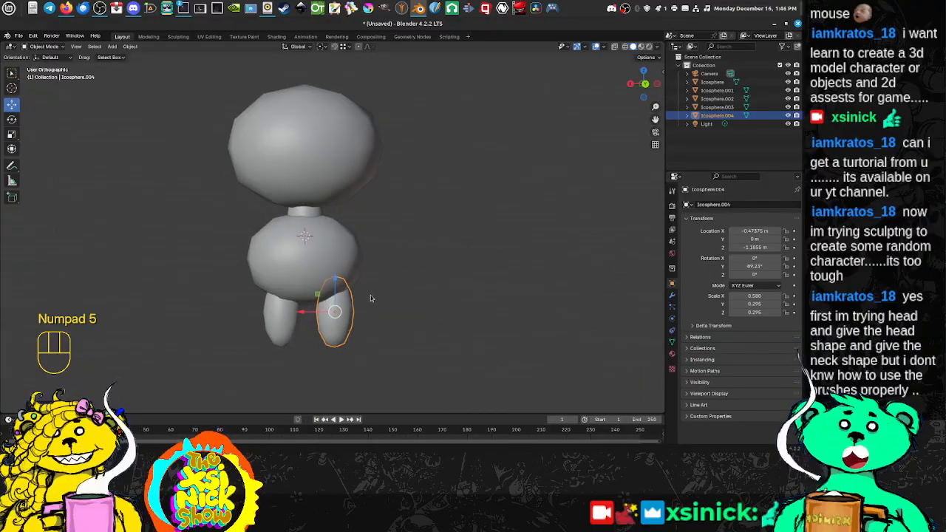
{"action": "scroll", "coordinate": [368, 292], "scroll_direction": "up", "scroll_amount": 2}
{"action": "key", "text": "KP_1"}
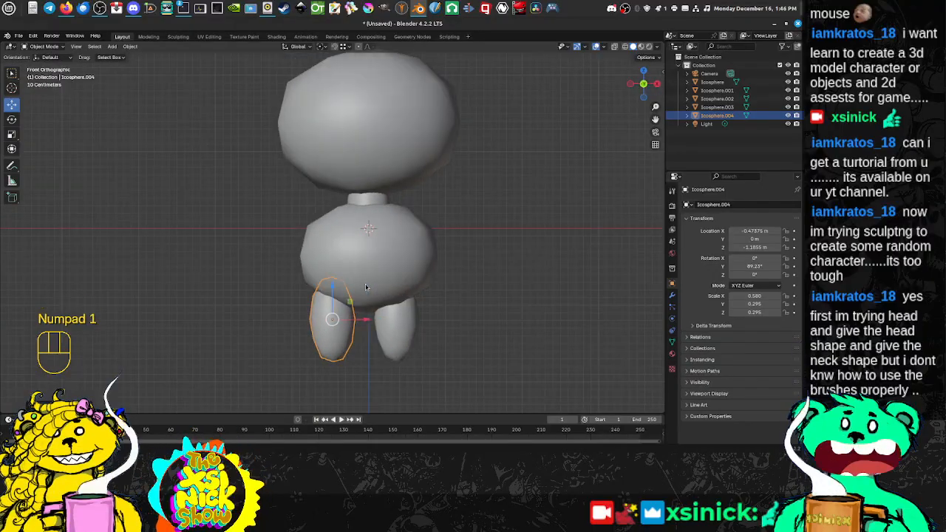
{"action": "key", "text": "r"}
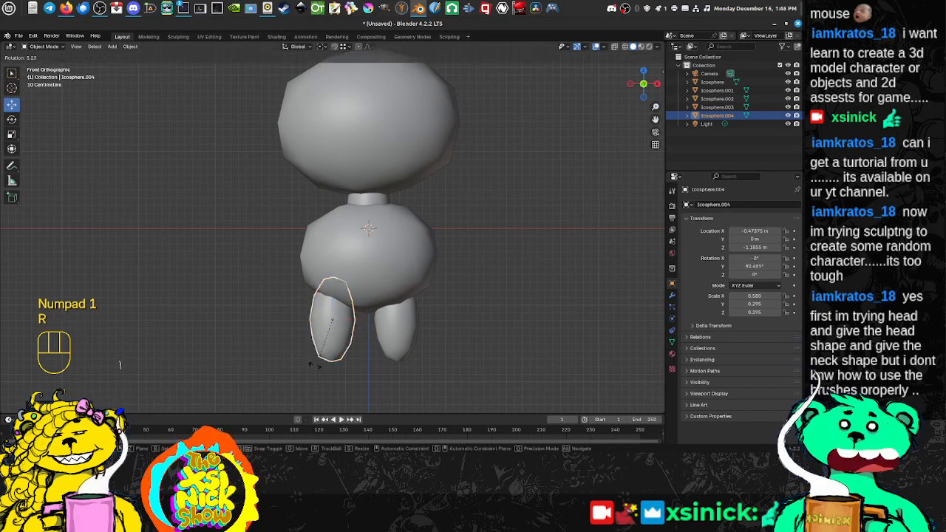
{"action": "left_click", "coordinate": [306, 367]}
Rotate the first leg outward to match the other leg's tilt and shift it along X to about 0.46 m.
{"action": "left_click", "coordinate": [405, 341]}
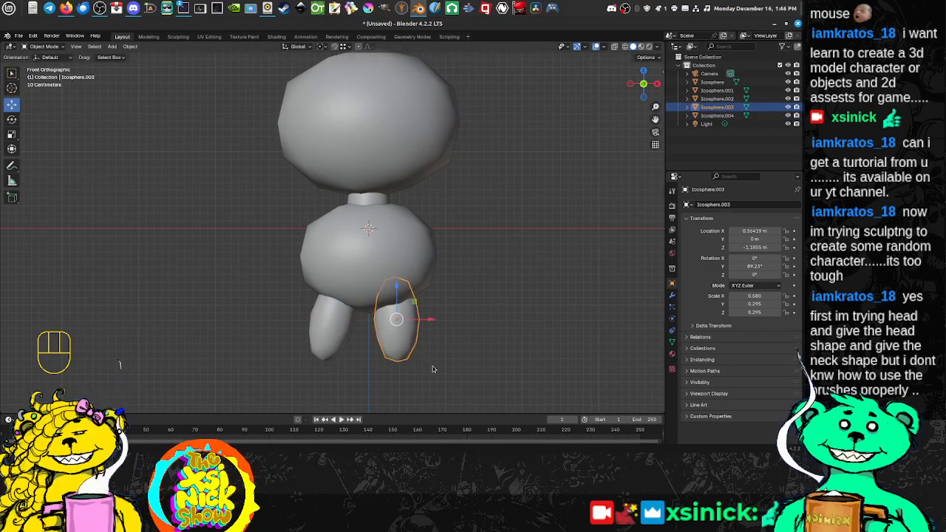
{"action": "key", "text": "r"}
{"action": "left_click", "coordinate": [425, 332]}
{"action": "left_click_drag", "start_coordinate": [428, 320], "coordinate": [436, 318]}
Duplicate the tilted leg as an arm beside the upper body at X about 0.98 m, Z about -0.10 m, rotated about 37° around Y.
{"action": "key", "text": "shift+d"}
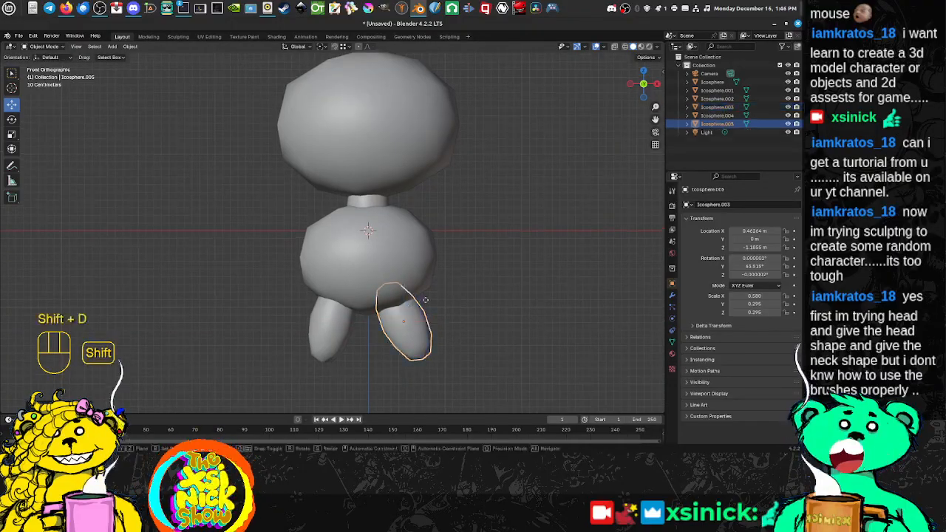
{"action": "left_click", "coordinate": [460, 250]}
{"action": "key", "text": "r"}
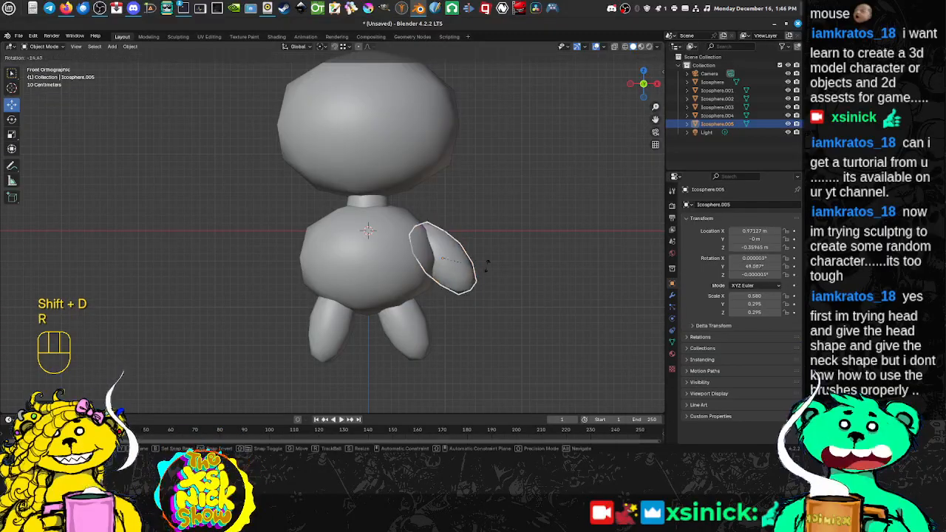
{"action": "left_click", "coordinate": [455, 263]}
{"action": "key", "text": "g"}
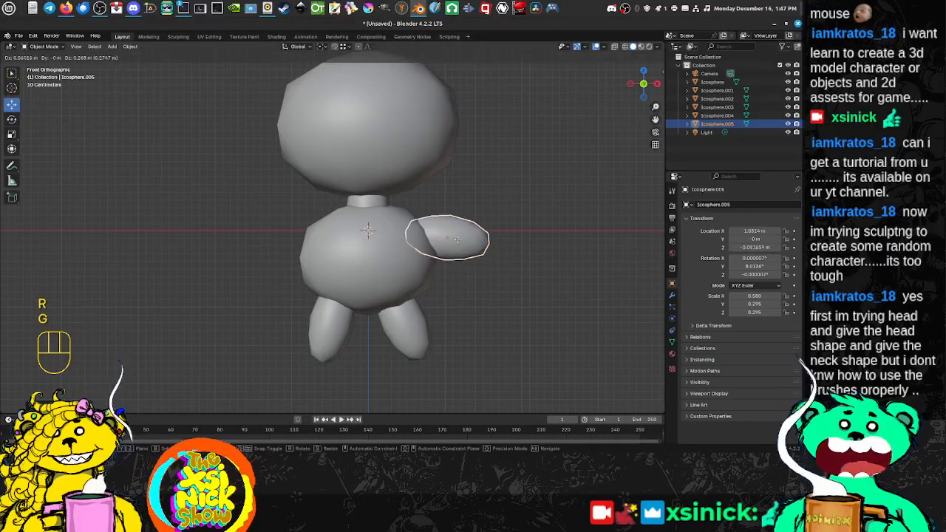
{"action": "left_click", "coordinate": [478, 250]}
{"action": "key", "text": "r"}
{"action": "left_click", "coordinate": [505, 283]}
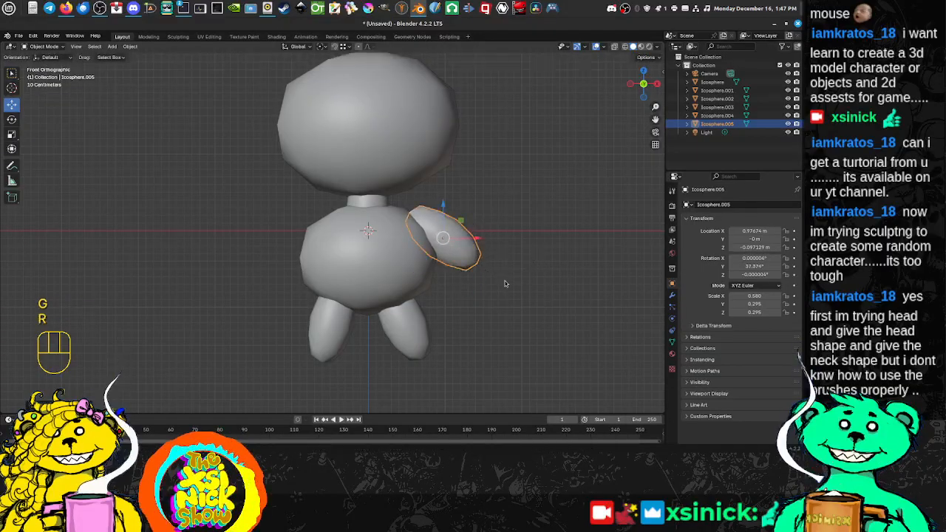
Shift the arm inward along X to about 0.85 m and scale it down uniformly to about 0.50 by 0.25 by 0.25.
{"action": "key", "text": "shift+g"}
{"action": "right_click", "coordinate": [462, 224]}
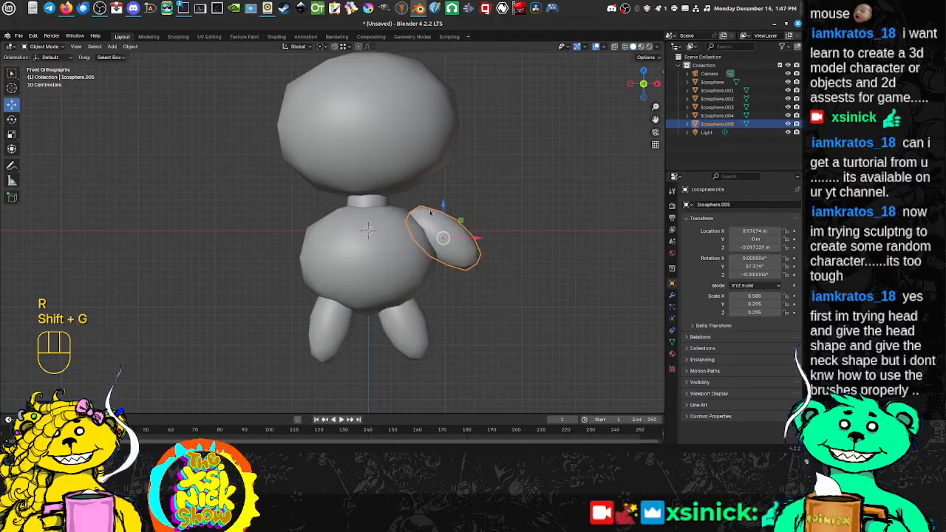
{"action": "key", "text": "g"}
{"action": "right_click", "coordinate": [444, 216]}
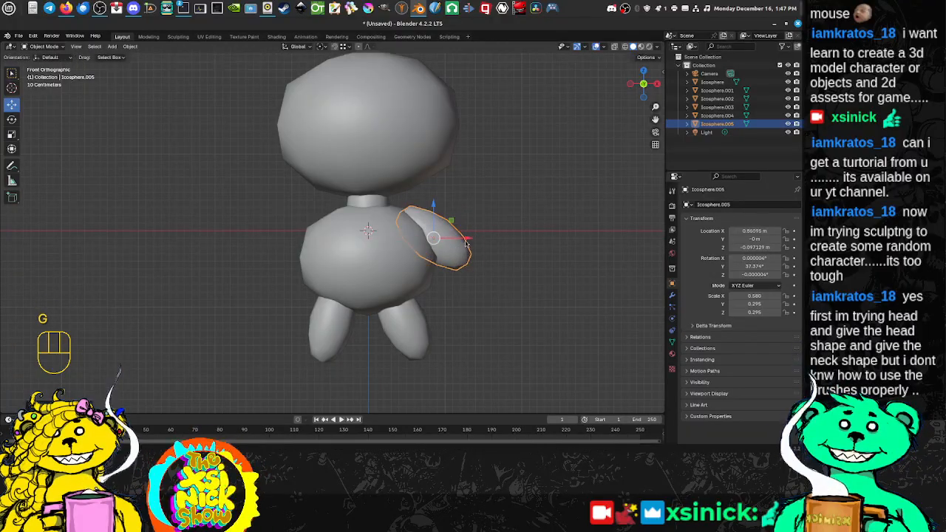
{"action": "key", "text": "s"}
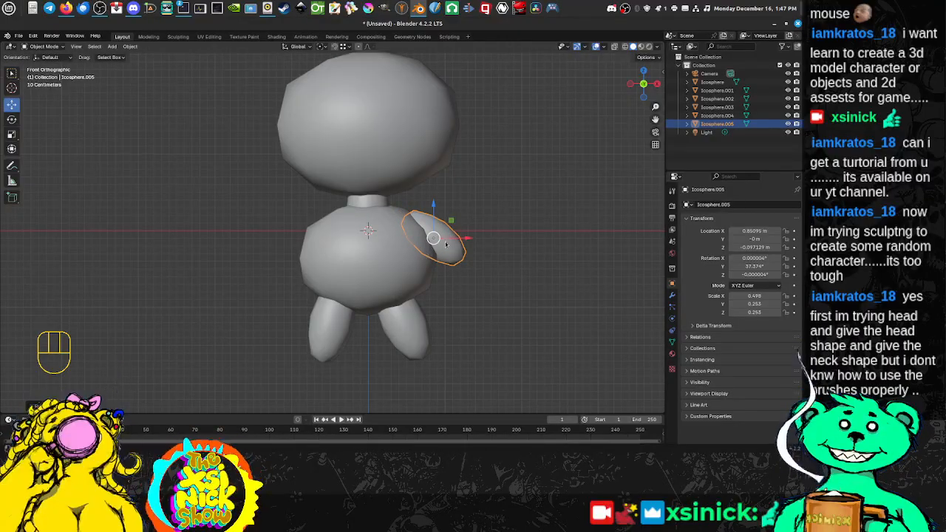
Narrow the body sphere along the X axis by a factor of about 0.95.
{"action": "left_click", "coordinate": [433, 274]}
{"action": "key", "text": "s"}
{"action": "key", "text": "x"}
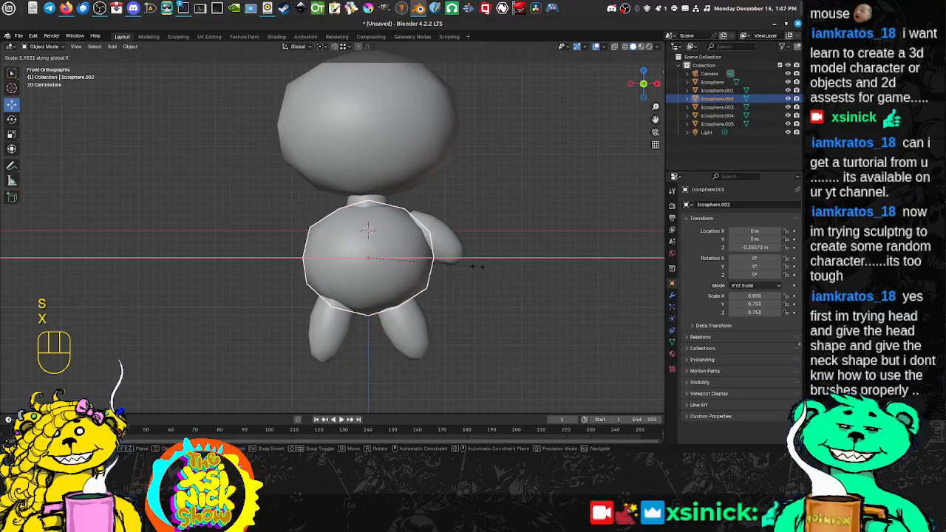
{"action": "left_click", "coordinate": [474, 263]}
Move the arm outward and down to X about 0.97 m and Z about -0.21 m.
{"action": "left_click", "coordinate": [438, 246]}
{"action": "key", "text": "g"}
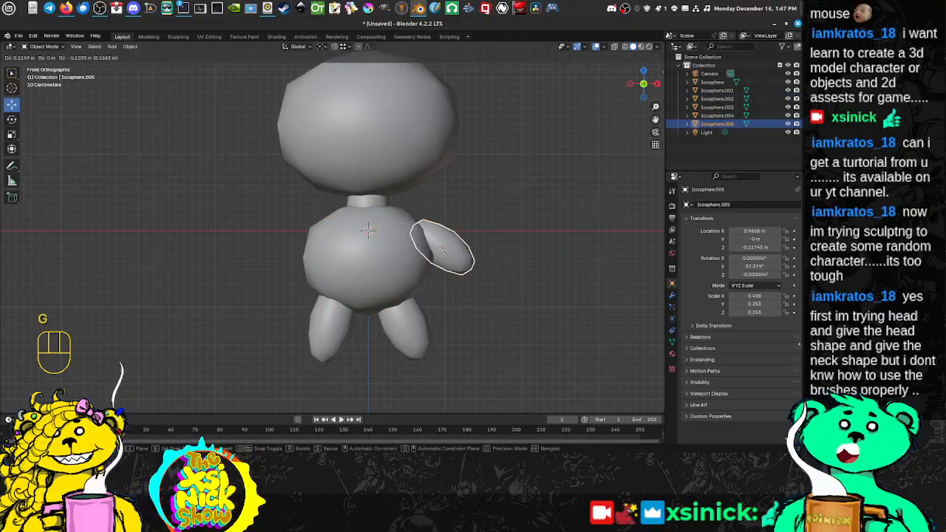
{"action": "left_click", "coordinate": [451, 255]}
Duplicate the arm to the body's opposite side, mirror the copy along X and shift it to X about -0.83 m.
{"action": "key", "text": "shift+d"}
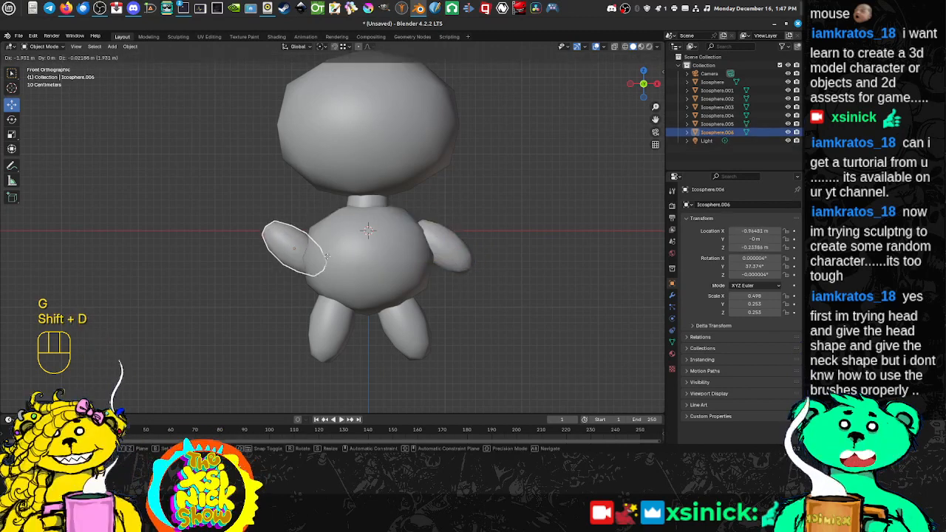
{"action": "left_click", "coordinate": [334, 250]}
{"action": "key", "text": "ctrl+m"}
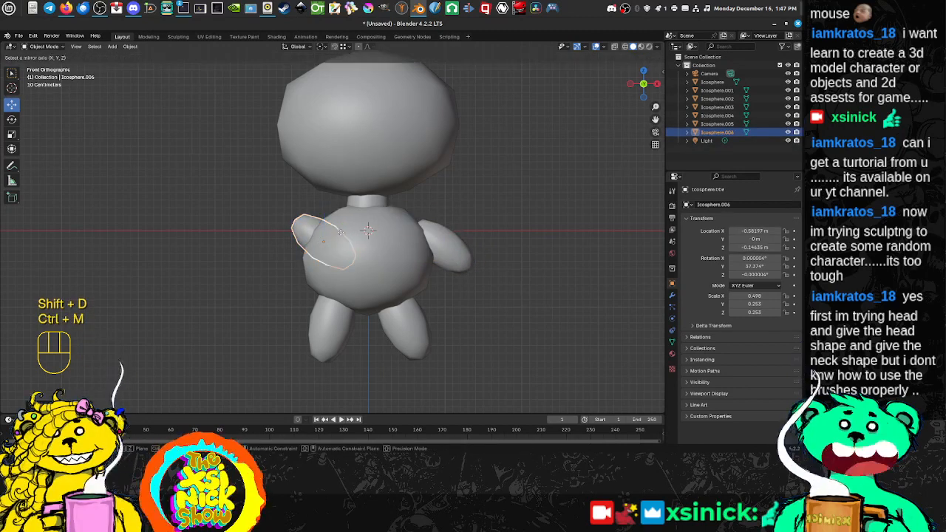
{"action": "key", "text": "x"}
{"action": "key", "text": "Return"}
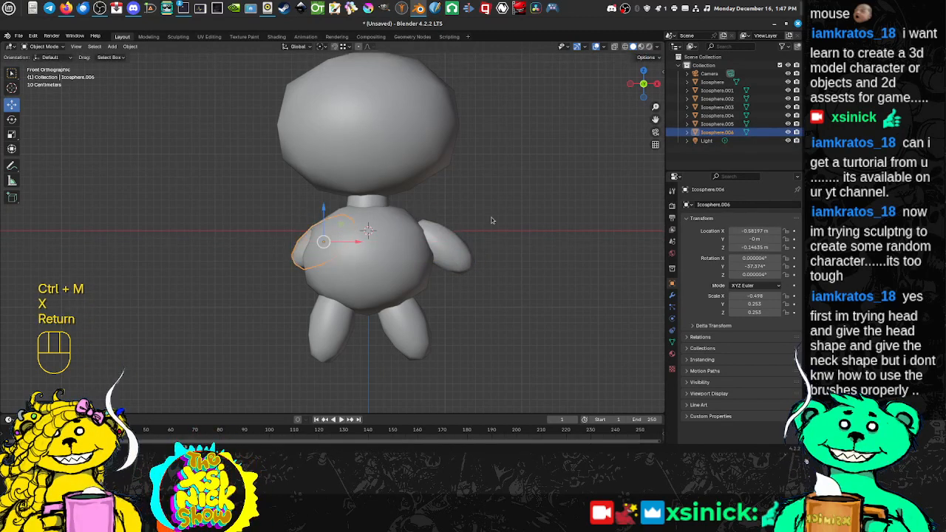
{"action": "left_click_drag", "start_coordinate": [359, 241], "coordinate": [340, 241]}
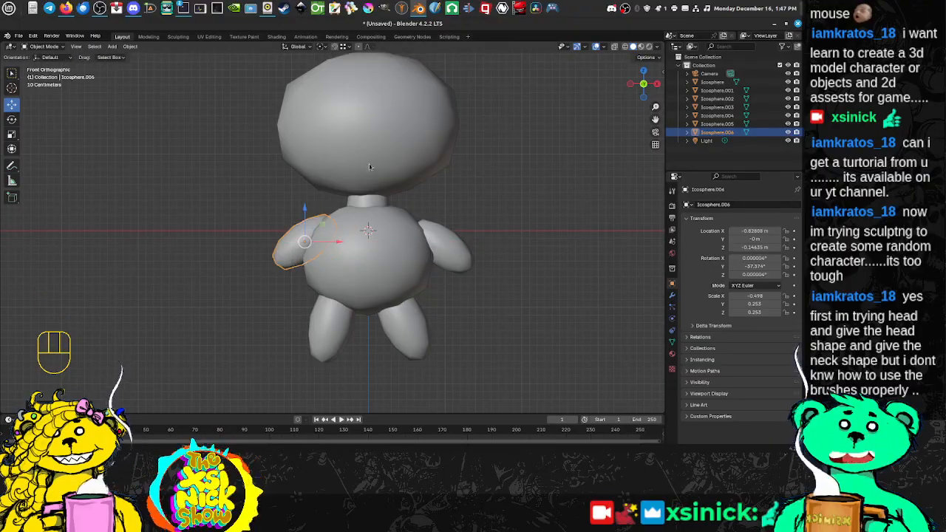
Duplicate the neck as an ear above the head at X about -0.86 m and Z about 2.34 m.
{"action": "middle_click_drag", "start_coordinate": [372, 168], "coordinate": [384, 218], "text": "shift"}
{"action": "left_click", "coordinate": [402, 268]}
{"action": "left_click", "coordinate": [382, 251]}
{"action": "middle_click_drag", "start_coordinate": [384, 254], "coordinate": [392, 275], "text": "shift"}
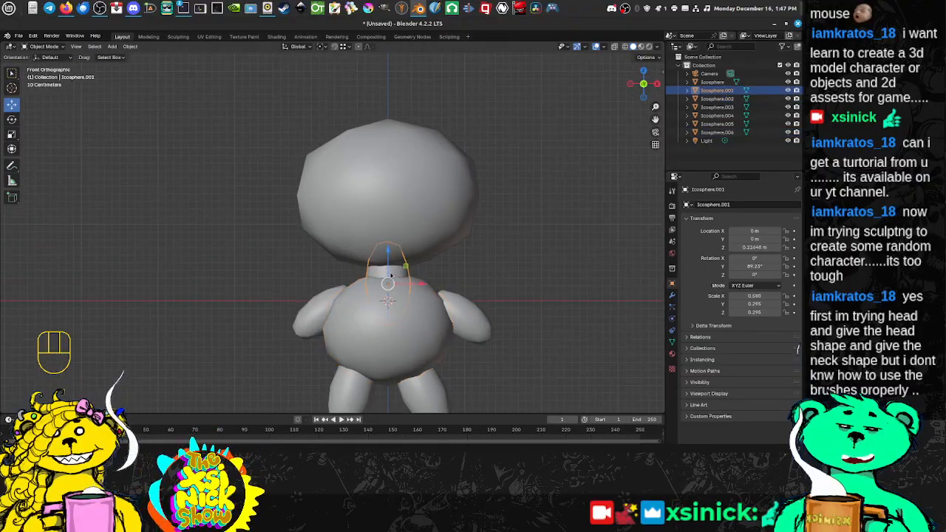
{"action": "key", "text": "shift+d"}
{"action": "left_click", "coordinate": [355, 123]}
{"action": "middle_click_drag", "start_coordinate": [365, 160], "coordinate": [366, 198], "text": "shift"}
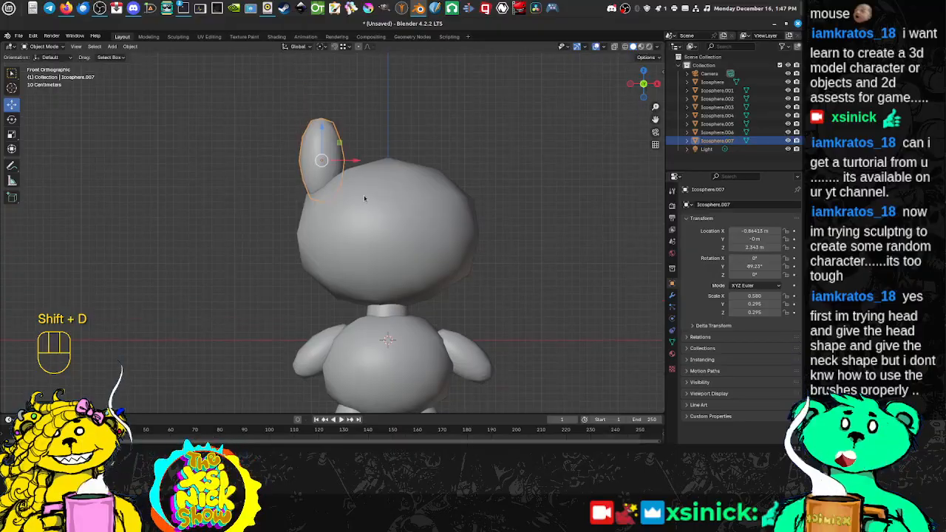
Scale the ear up uniformly to about 1.20 by 0.61 by 0.61 and raise it to Z about 2.71 m.
{"action": "key", "text": "d"}
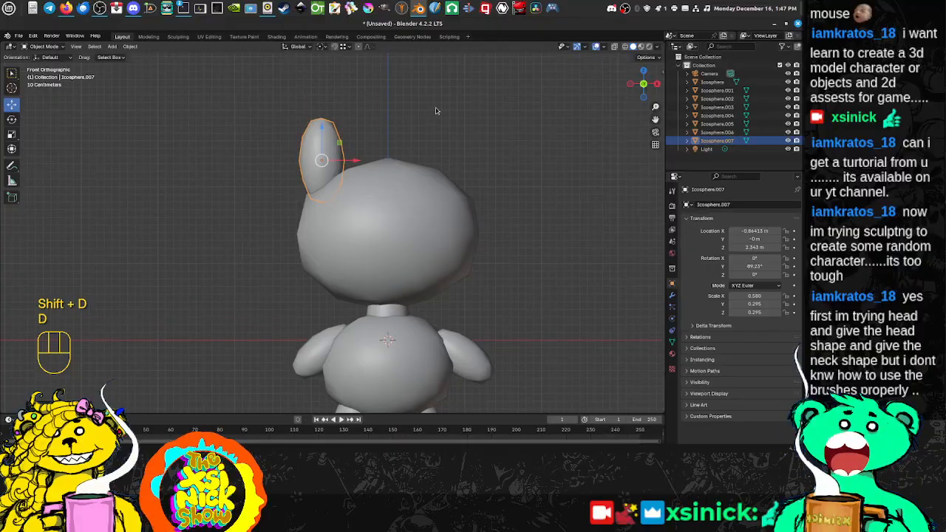
{"action": "left_click", "coordinate": [380, 139]}
{"action": "key", "text": "s"}
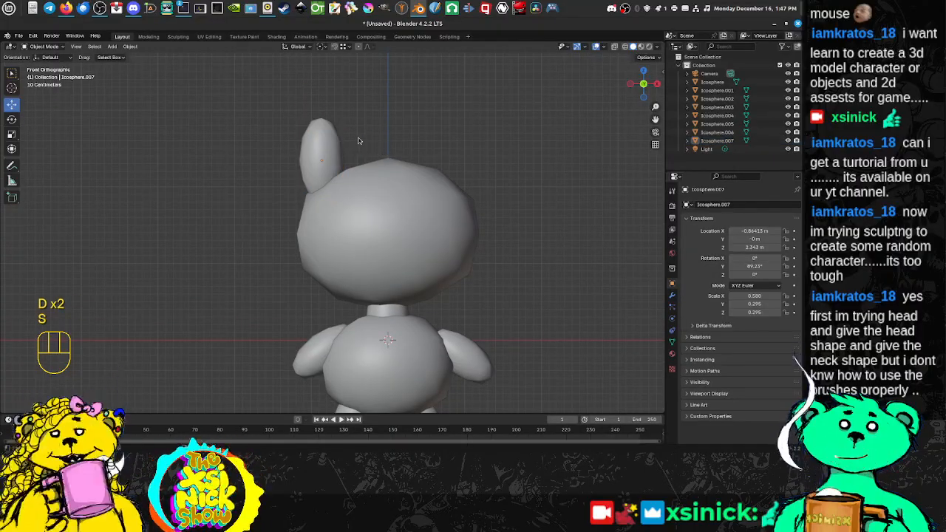
{"action": "left_click", "coordinate": [322, 148]}
{"action": "key", "text": "s"}
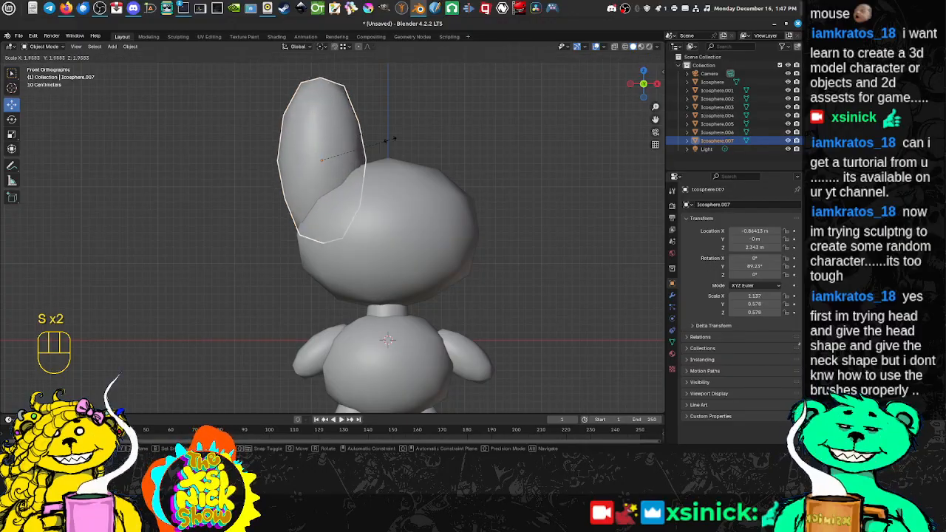
{"action": "left_click", "coordinate": [394, 140]}
{"action": "left_click_drag", "start_coordinate": [323, 147], "coordinate": [323, 120]}
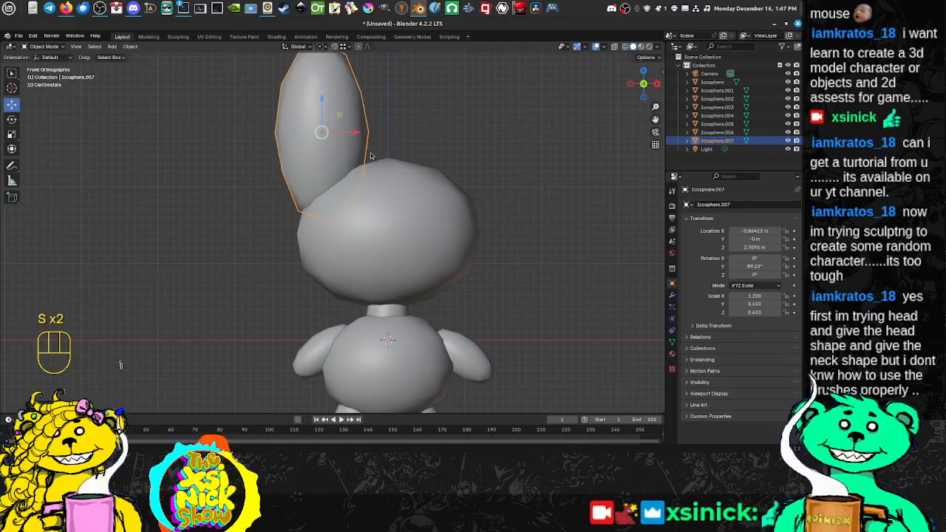
Tilt the ear to about 79° around Y and duplicate it across the head at X about 0.37 m, Z about 3.16 m.
{"action": "key", "text": "r"}
{"action": "left_click", "coordinate": [426, 119]}
{"action": "middle_click_drag", "start_coordinate": [360, 143], "coordinate": [353, 182], "text": "shift"}
{"action": "key", "text": "shift+d"}
{"action": "left_click", "coordinate": [459, 133]}
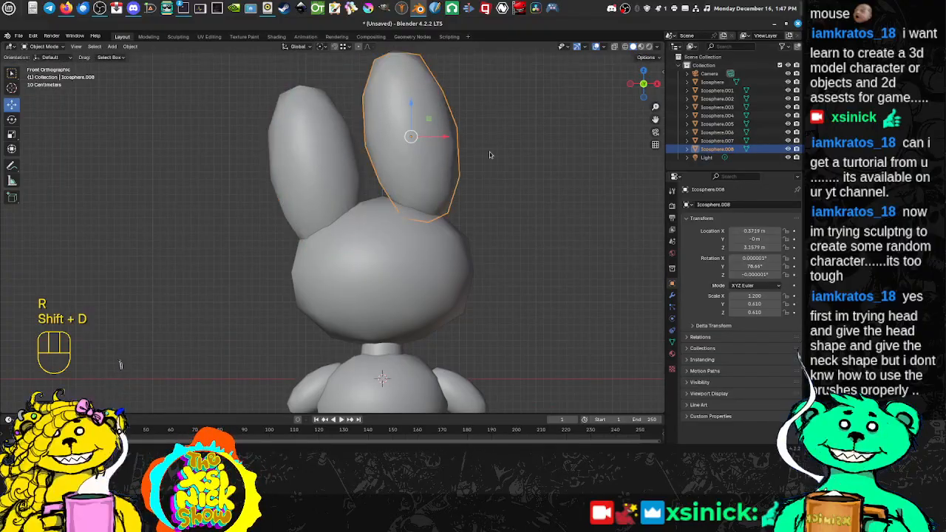
Rotate the second ear outward to about 105° around Y and move it to X about 0.89 m, Z about 2.79 m.
{"action": "key", "text": "r"}
{"action": "left_click", "coordinate": [428, 160]}
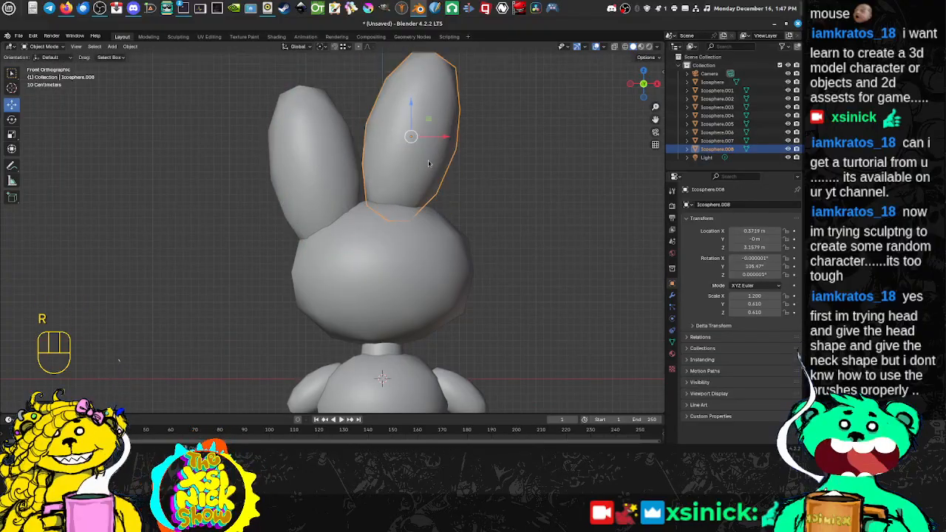
{"action": "key", "text": "g"}
{"action": "left_click", "coordinate": [465, 183]}
Shift the head and both ears forward along Y to about -0.18 m.
{"action": "middle_click_drag", "start_coordinate": [420, 269], "coordinate": [457, 226], "text": "shift"}
{"action": "scroll", "coordinate": [385, 200], "scroll_direction": "down", "scroll_amount": 4}
{"action": "left_click_drag", "start_coordinate": [411, 125], "coordinate": [315, 220]}
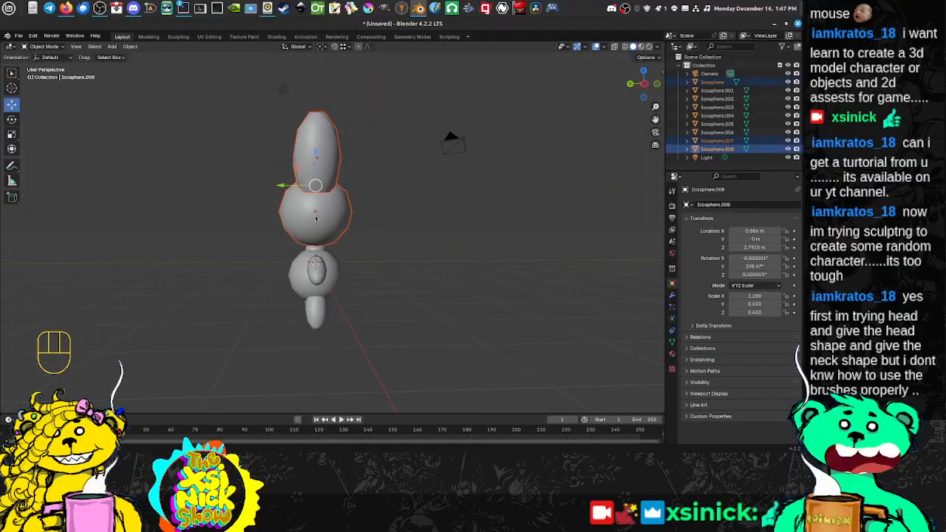
{"action": "key", "text": "g"}
{"action": "key", "text": "y"}
{"action": "left_click", "coordinate": [345, 243]}
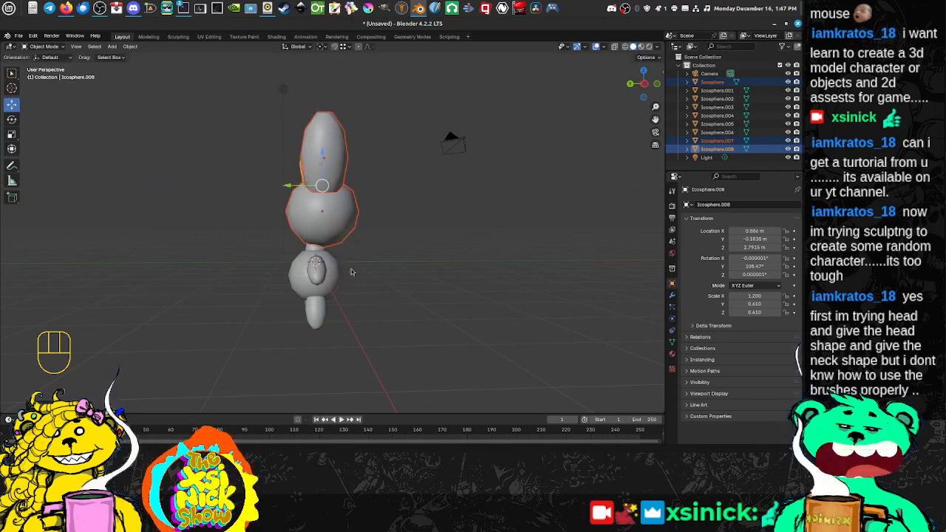
Move the body, arms and legs without the neck to Y about -0.05 m and slightly down, bringing the first arm to Z about -0.28 m.
{"action": "left_click", "coordinate": [392, 264]}
{"action": "left_click_drag", "start_coordinate": [377, 273], "coordinate": [307, 292]}
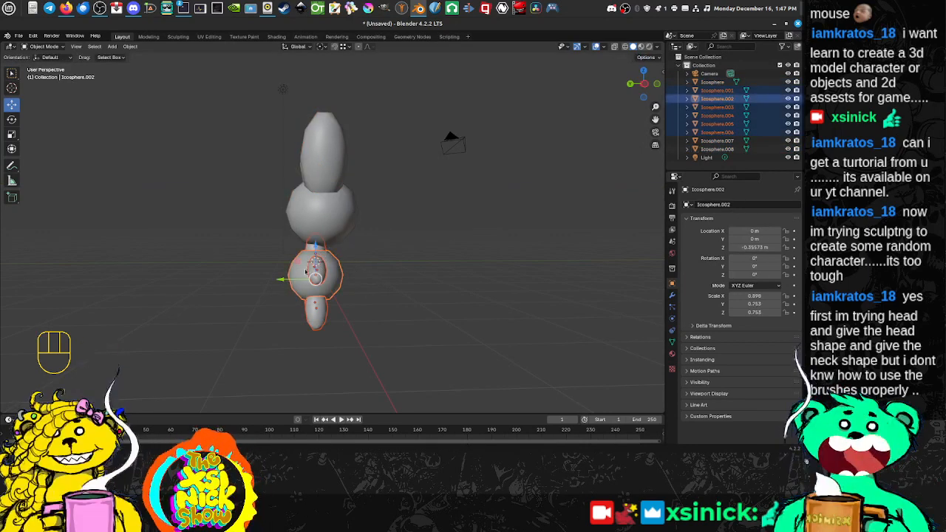
{"action": "left_click", "coordinate": [326, 247], "text": "shift"}
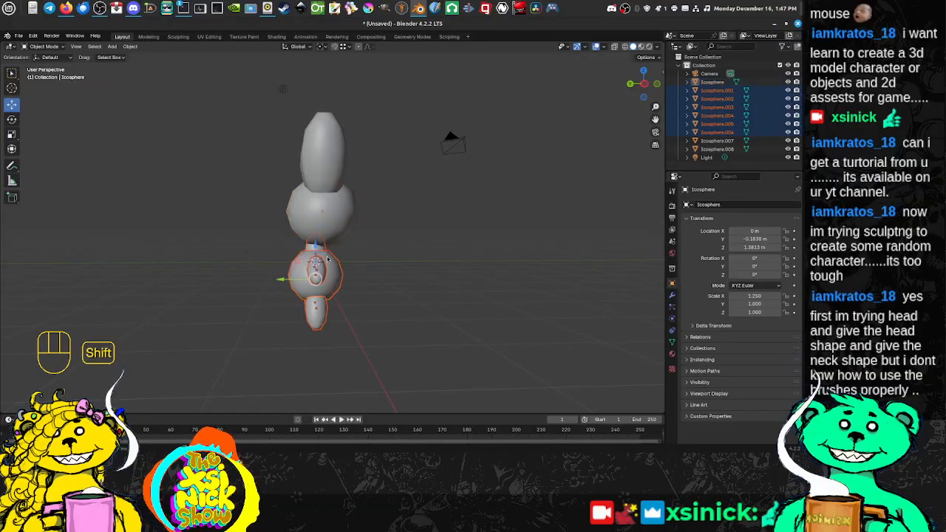
{"action": "left_click", "coordinate": [356, 266]}
{"action": "left_click_drag", "start_coordinate": [388, 282], "coordinate": [268, 320]}
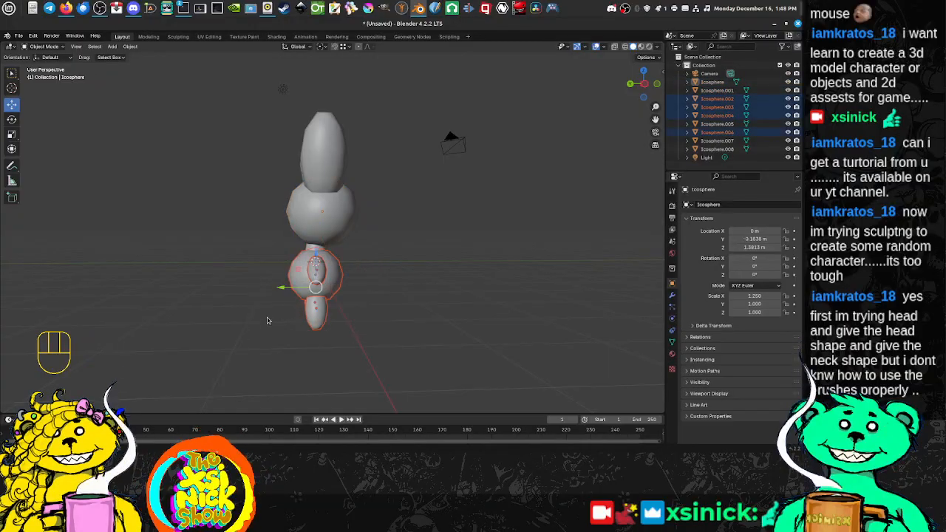
{"action": "middle_click_drag", "start_coordinate": [368, 306], "coordinate": [302, 305]}
{"action": "left_click", "coordinate": [358, 275], "text": "shift"}
{"action": "middle_click_drag", "start_coordinate": [359, 288], "coordinate": [422, 289]}
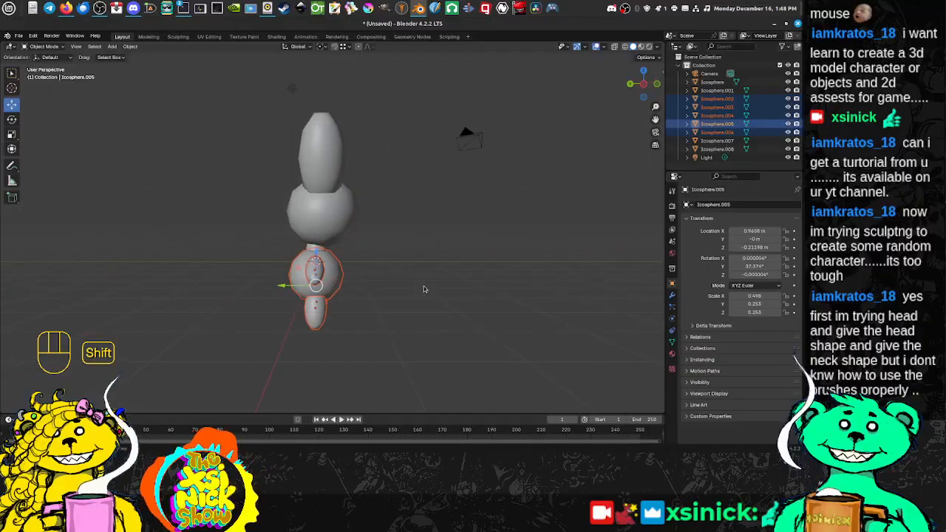
{"action": "left_click_drag", "start_coordinate": [294, 286], "coordinate": [316, 258]}
{"action": "middle_click_drag", "start_coordinate": [411, 295], "coordinate": [301, 311]}
{"action": "middle_click_drag", "start_coordinate": [399, 316], "coordinate": [332, 318]}
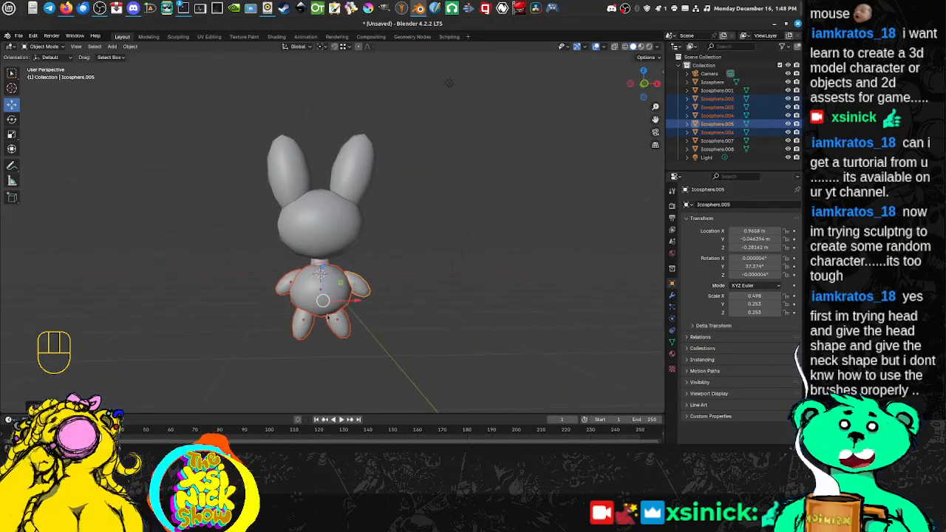
Raise both legs slightly into the body, to Z about -1.15 m.
{"action": "left_click", "coordinate": [329, 319]}
{"action": "left_click", "coordinate": [299, 329], "text": "shift"}
{"action": "left_click_drag", "start_coordinate": [325, 289], "coordinate": [331, 281]}
{"action": "middle_click_drag", "start_coordinate": [373, 284], "coordinate": [347, 286]}
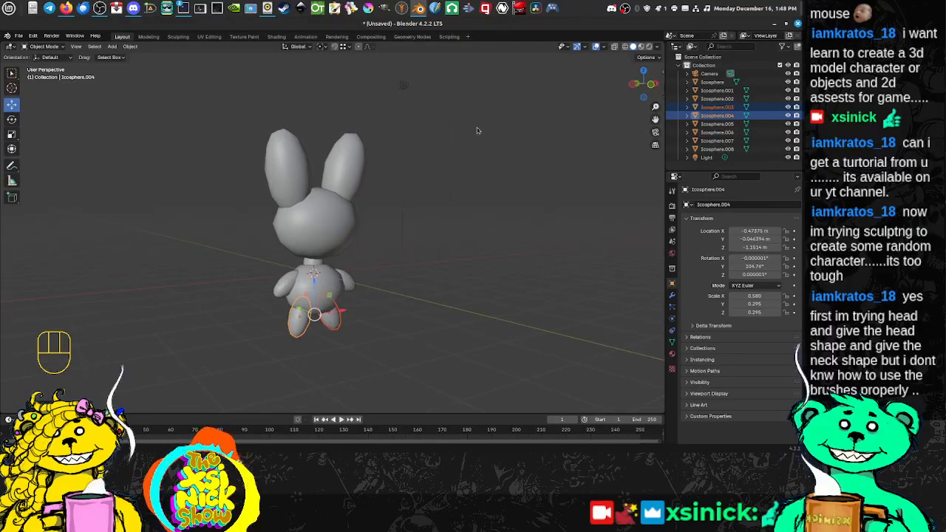
Raise all character parts together along Z, excluding the light, until the feet stand at the grid floor and the head is at about 2.87 m.
{"action": "left_click_drag", "start_coordinate": [478, 128], "coordinate": [198, 361]}
{"action": "middle_click_drag", "start_coordinate": [438, 238], "coordinate": [399, 240]}
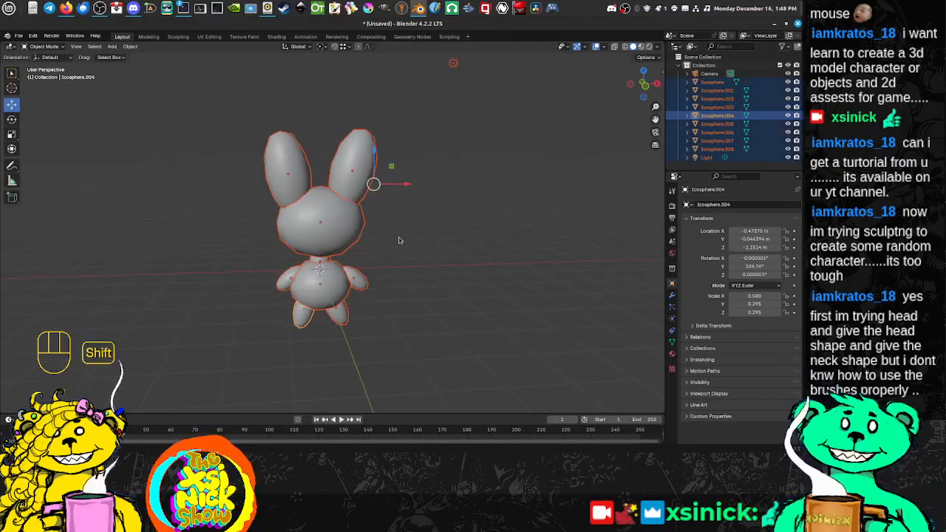
{"action": "left_click_drag", "start_coordinate": [410, 111], "coordinate": [262, 316]}
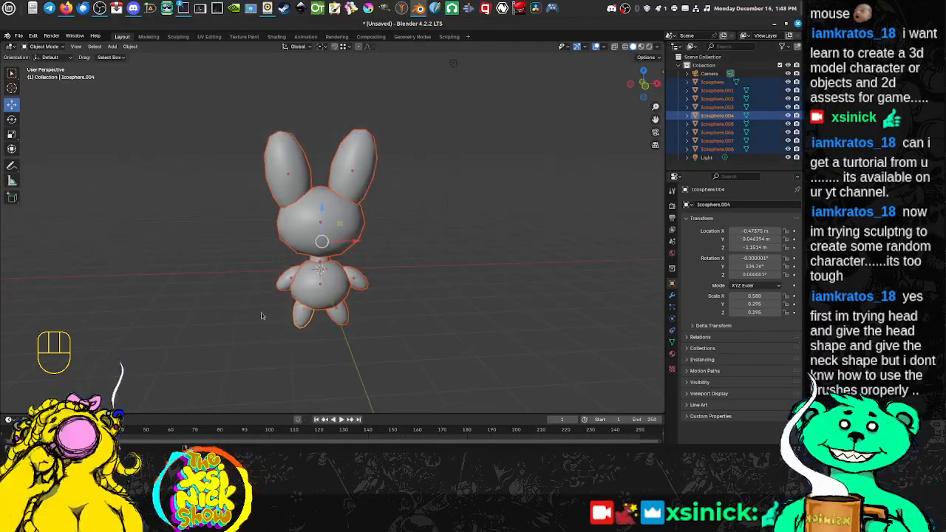
{"action": "key", "text": "g"}
{"action": "key", "text": "z"}
{"action": "left_click", "coordinate": [316, 234]}
{"action": "middle_click_drag", "start_coordinate": [316, 234], "coordinate": [295, 205]}
{"action": "middle_click_drag", "start_coordinate": [319, 169], "coordinate": [389, 255]}
{"action": "middle_click_drag", "start_coordinate": [273, 239], "coordinate": [313, 238]}
Duplicate the head in place as a nose and scale the copy down to about 0.31 by 0.25 by 0.25.
{"action": "scroll", "coordinate": [287, 262], "scroll_direction": "up", "scroll_amount": 3}
{"action": "left_click", "coordinate": [348, 177]}
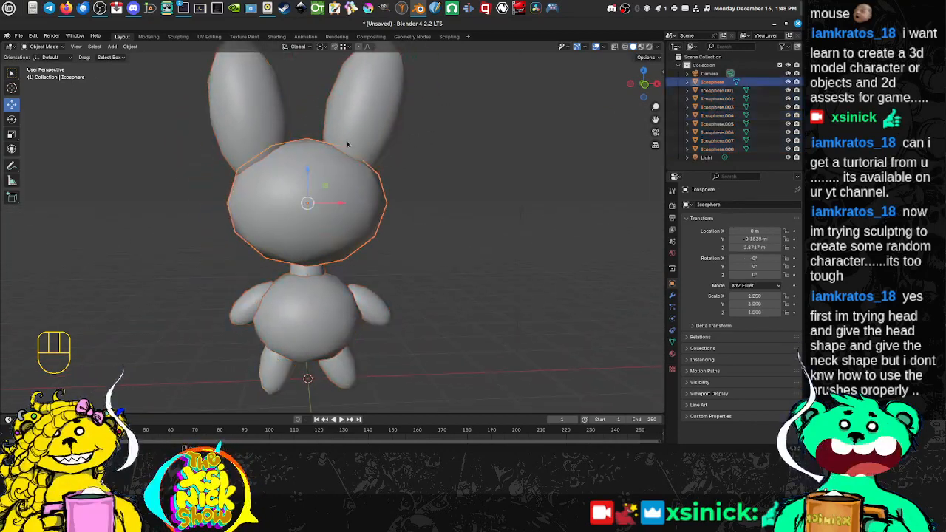
{"action": "key", "text": "shift+d"}
{"action": "right_click", "coordinate": [336, 168]}
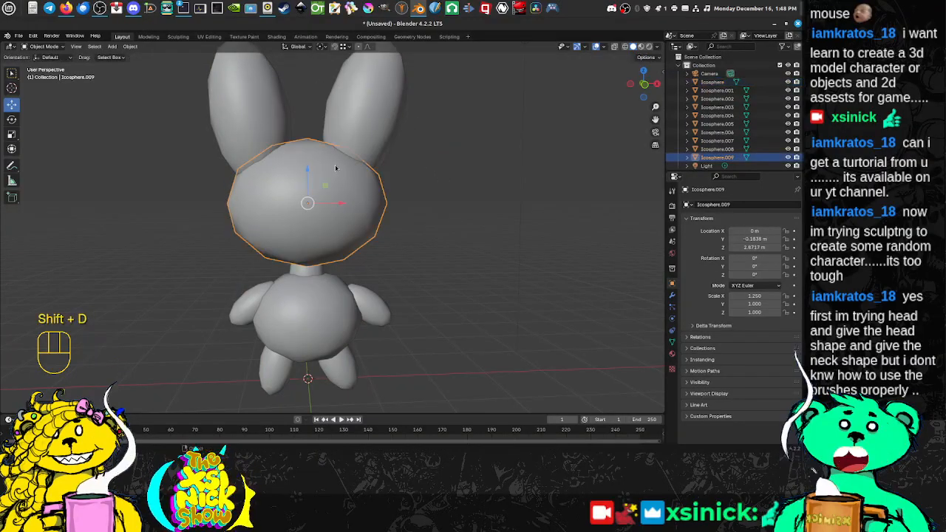
{"action": "key", "text": "s"}
{"action": "left_click", "coordinate": [346, 219]}
Move the nose forward along Y to about -0.99 m, onto the front of the face.
{"action": "middle_click_drag", "start_coordinate": [242, 204], "coordinate": [324, 208]}
{"action": "key", "text": "g"}
{"action": "key", "text": "y"}
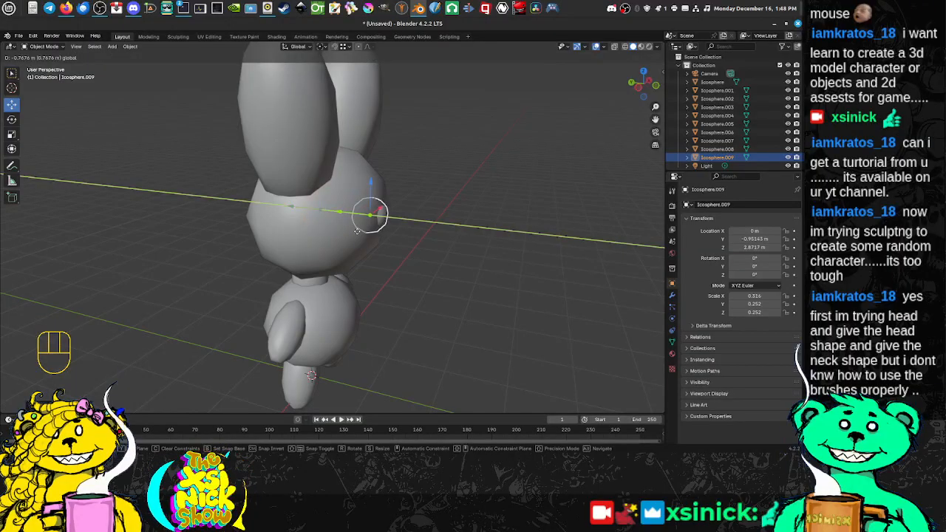
{"action": "left_click", "coordinate": [362, 232]}
{"action": "middle_click_drag", "start_coordinate": [465, 238], "coordinate": [387, 243]}
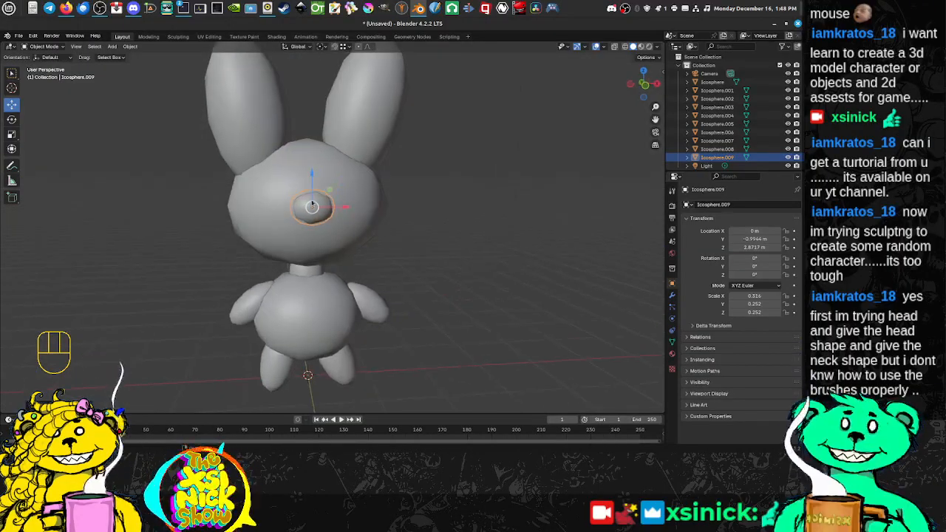
Duplicate the nose as an eye, raise it to Z about 3.14 m and scale it down to about 0.17 by 0.13 by 0.13.
{"action": "key", "text": "shift+d"}
{"action": "right_click", "coordinate": [318, 186]}
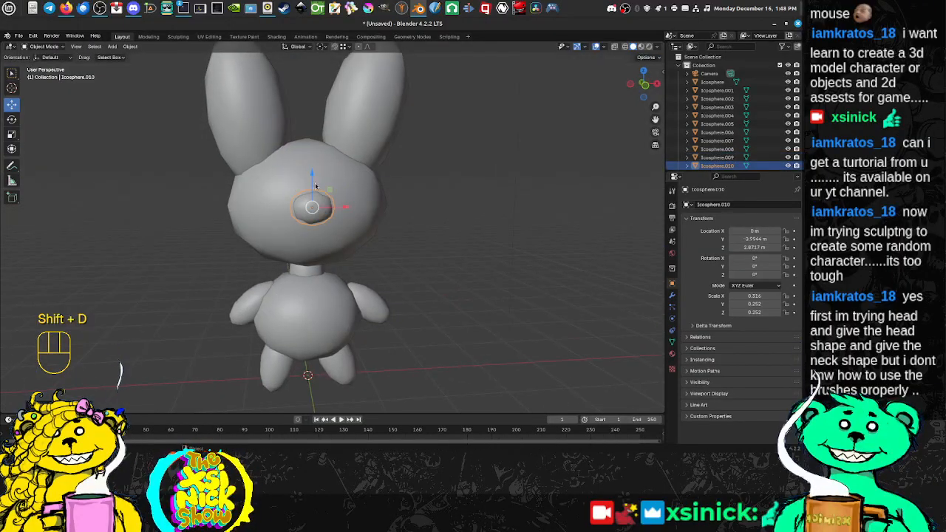
{"action": "left_click_drag", "start_coordinate": [314, 182], "coordinate": [314, 163]}
{"action": "key", "text": "s"}
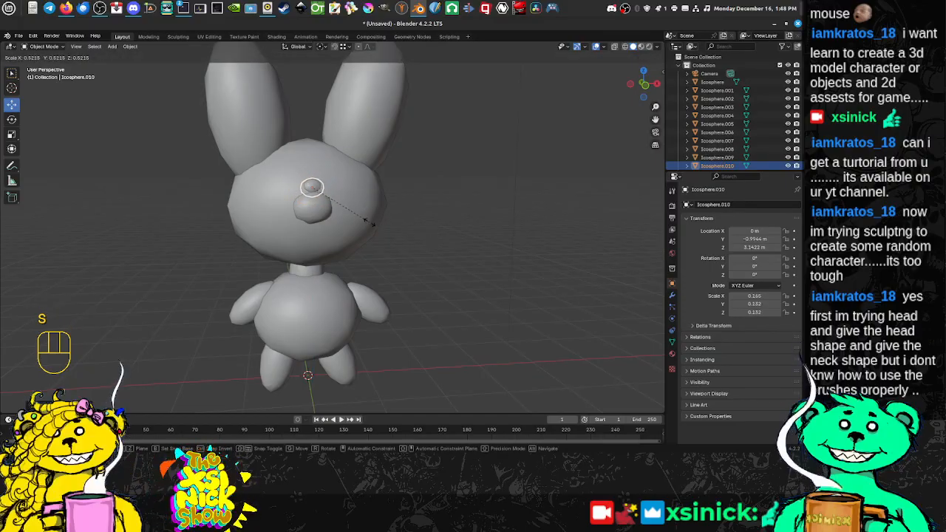
{"action": "left_click", "coordinate": [373, 223]}
Rotate the eye roughly a quarter turn so it stands upright and shift it along X to about -0.30 m.
{"action": "key", "text": "r"}
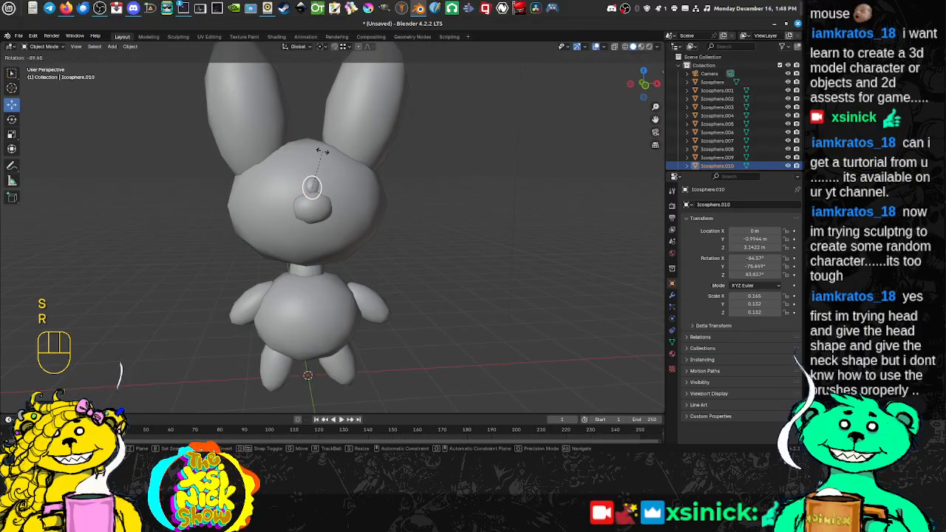
{"action": "left_click", "coordinate": [319, 154]}
{"action": "left_click_drag", "start_coordinate": [339, 189], "coordinate": [314, 191]}
Duplicate the eye and move the copy along X to about 0.34 m on the other side of the nose.
{"action": "key", "text": "shift+d"}
{"action": "right_click", "coordinate": [327, 190]}
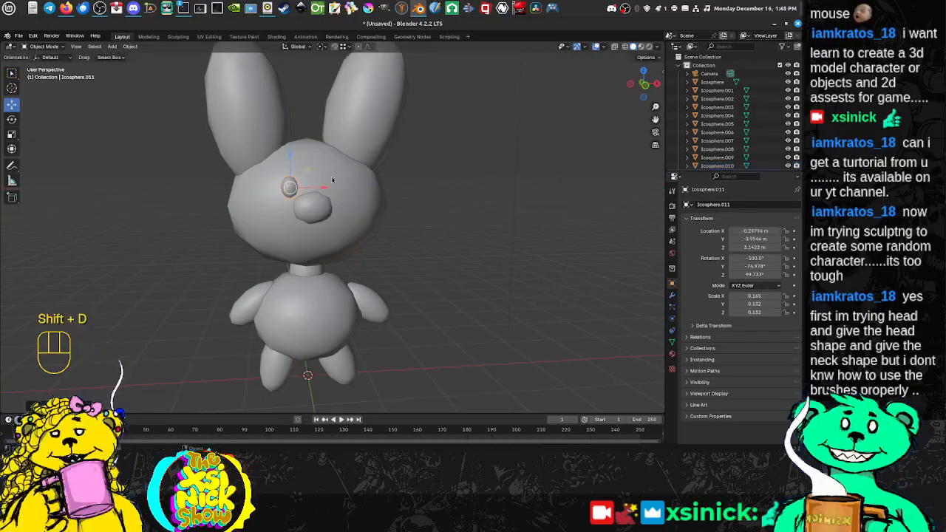
{"action": "key", "text": "g"}
{"action": "key", "text": "x"}
{"action": "left_click", "coordinate": [368, 189]}
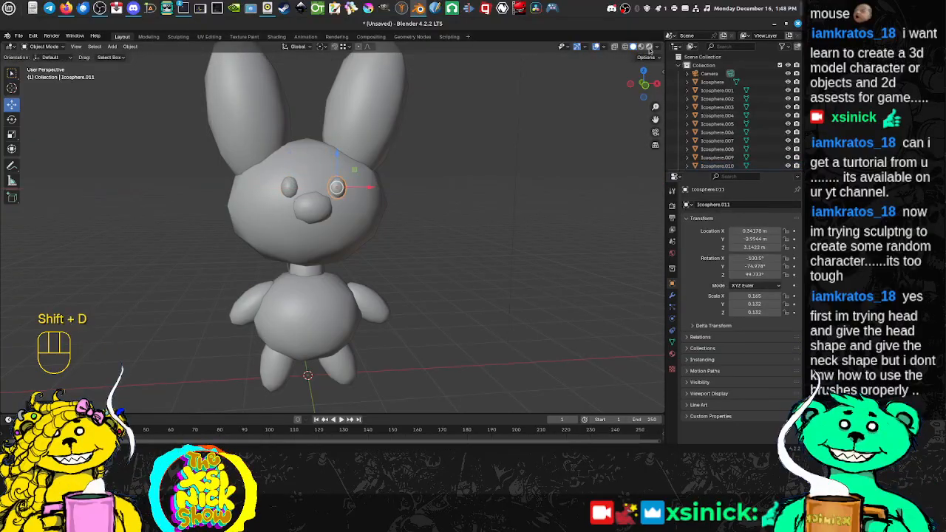
Set the viewport shading color to Random and inspect the colored character from several angles.
{"action": "left_click", "coordinate": [651, 47]}
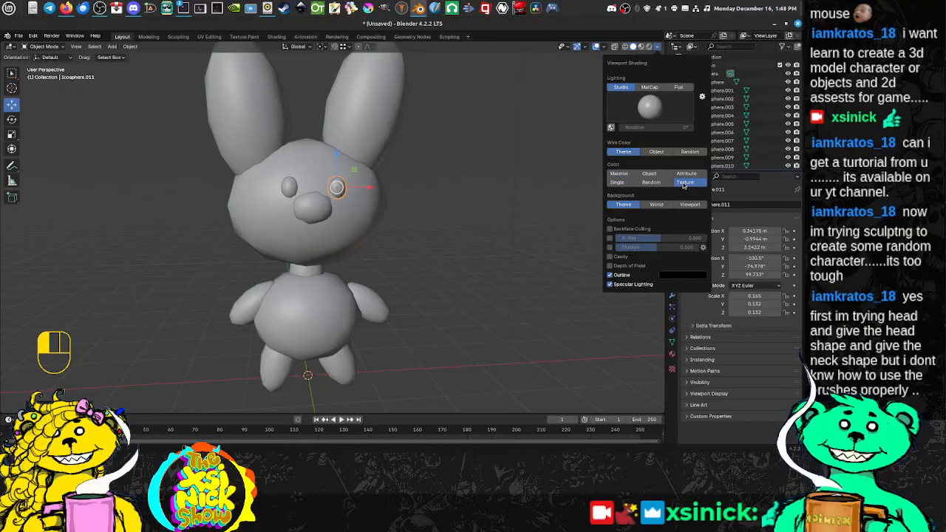
{"action": "left_click", "coordinate": [649, 182]}
{"action": "middle_click_drag", "start_coordinate": [450, 193], "coordinate": [461, 214]}
{"action": "middle_click_drag", "start_coordinate": [431, 288], "coordinate": [336, 274]}
{"action": "middle_click_drag", "start_coordinate": [272, 215], "coordinate": [307, 266]}
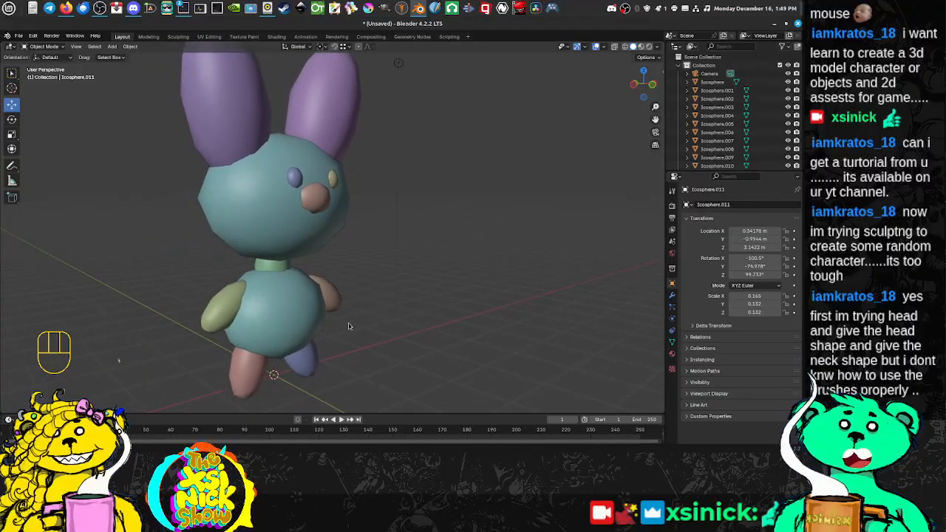
{"action": "middle_click_drag", "start_coordinate": [349, 326], "coordinate": [374, 281]}
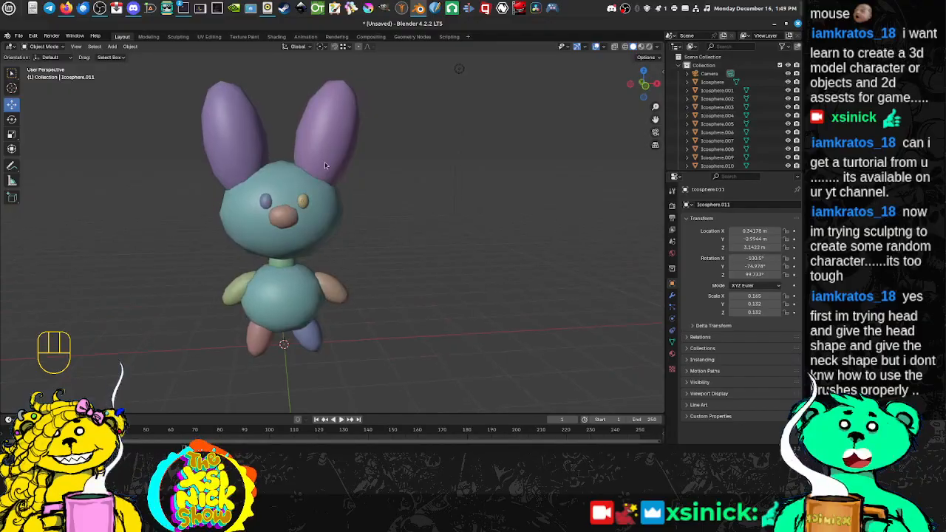
Rotate each of the two ears so their tips tilt further outward from the head.
{"action": "left_click", "coordinate": [325, 161]}
{"action": "key", "text": "r"}
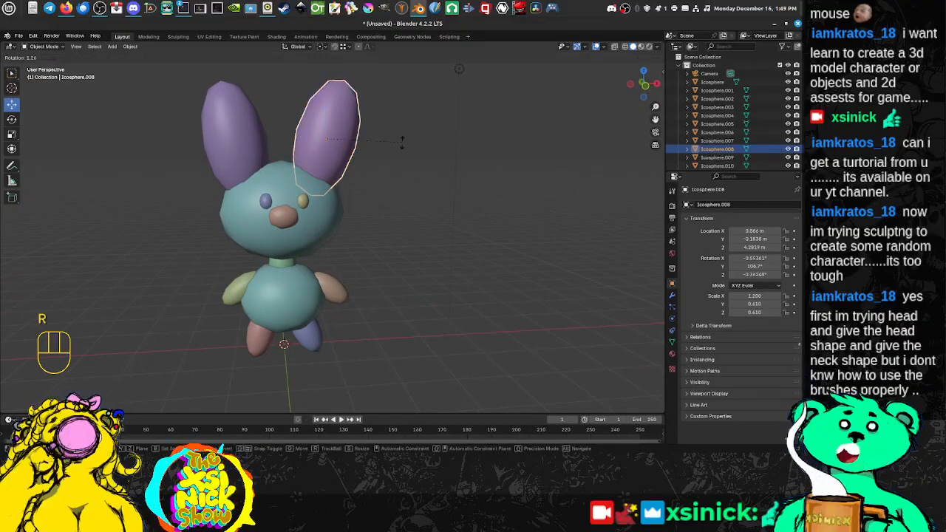
{"action": "left_click", "coordinate": [406, 162]}
{"action": "left_click", "coordinate": [220, 139]}
{"action": "key", "text": "r"}
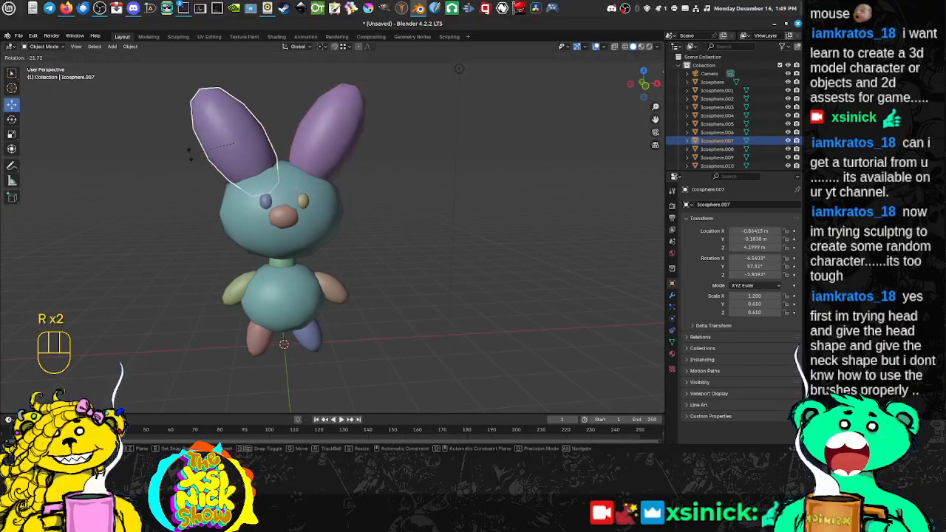
{"action": "left_click", "coordinate": [190, 155]}
Shift both ears slightly outward along X, placing the one on the negative side at about X -0.96 m.
{"action": "left_click", "coordinate": [312, 154]}
{"action": "left_click_drag", "start_coordinate": [358, 141], "coordinate": [364, 142]}
{"action": "left_click", "coordinate": [260, 144]}
{"action": "left_click_drag", "start_coordinate": [269, 145], "coordinate": [260, 146]}
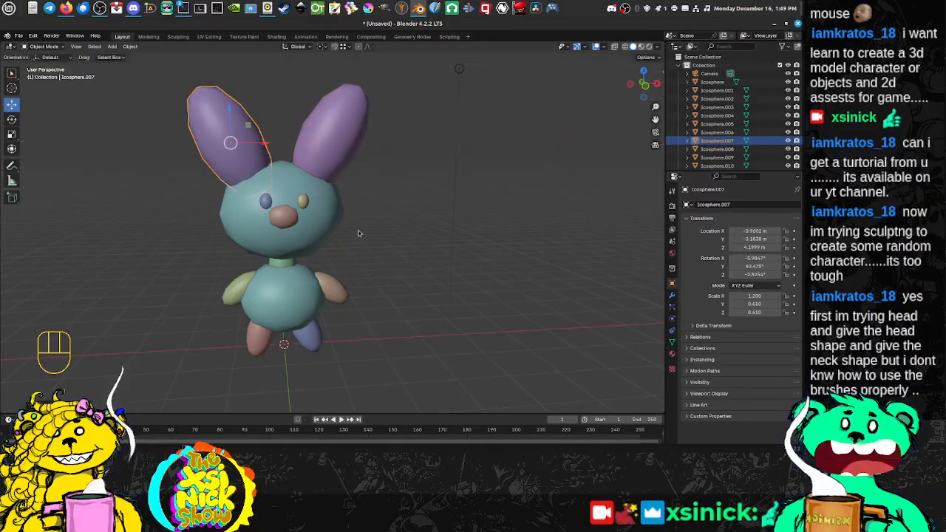
Select all the bunny's body parts and join them into a single object.
{"action": "middle_click_drag", "start_coordinate": [359, 231], "coordinate": [367, 272]}
{"action": "scroll", "coordinate": [355, 272], "scroll_direction": "up", "scroll_amount": 2}
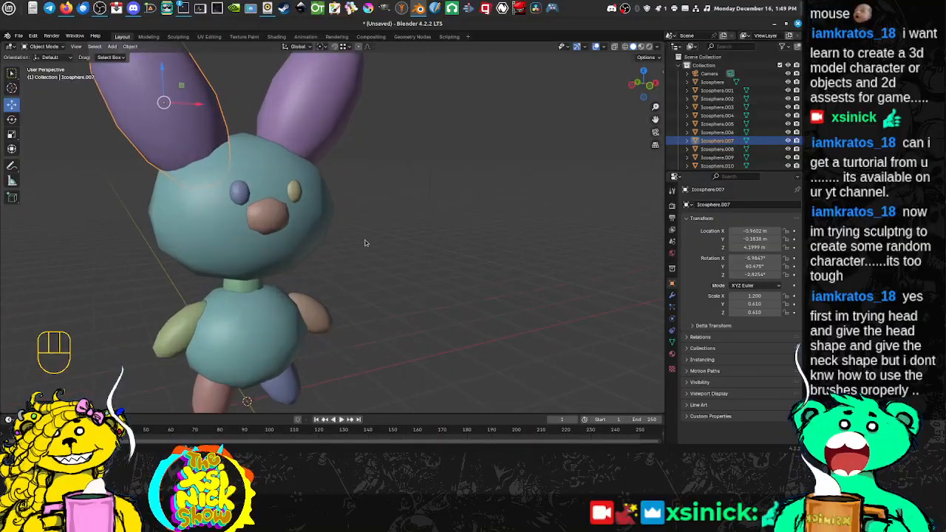
{"action": "scroll", "coordinate": [365, 244], "scroll_direction": "down", "scroll_amount": 3}
{"action": "scroll", "coordinate": [358, 252], "scroll_direction": "up", "scroll_amount": 2}
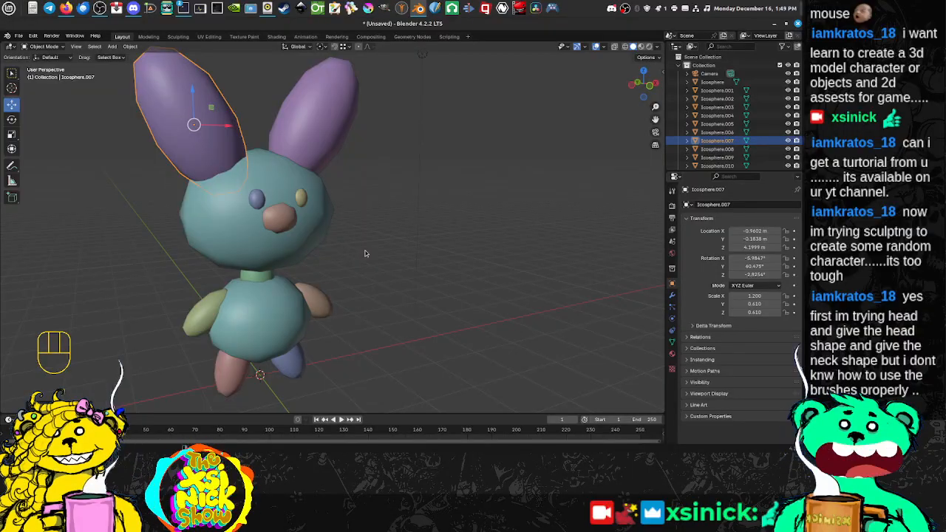
{"action": "middle_click_drag", "start_coordinate": [351, 290], "coordinate": [301, 260]}
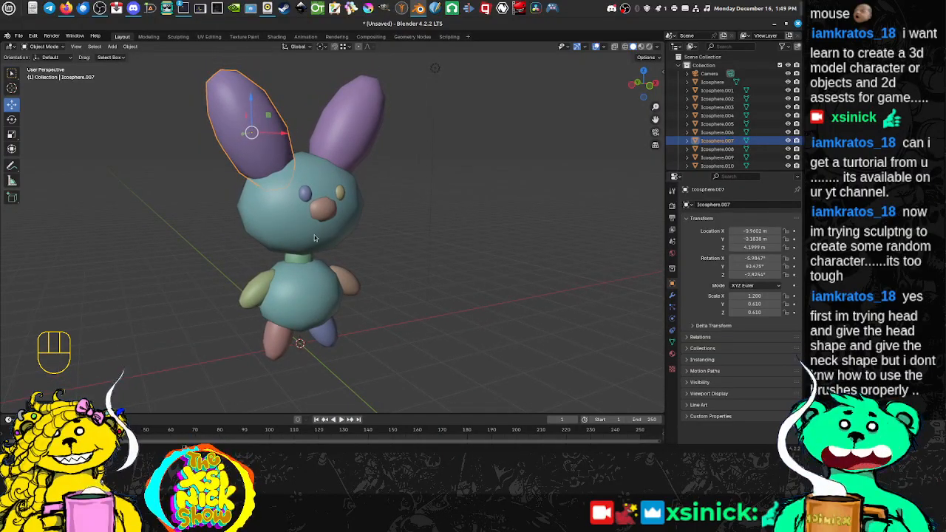
{"action": "left_click_drag", "start_coordinate": [424, 138], "coordinate": [334, 342]}
{"action": "left_click_drag", "start_coordinate": [378, 146], "coordinate": [202, 357]}
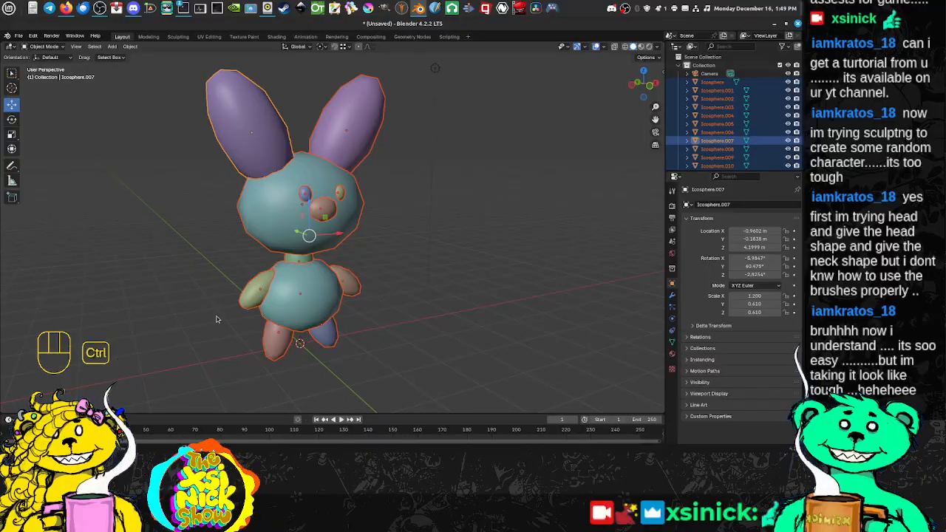
{"action": "key", "text": "ctrl+j"}
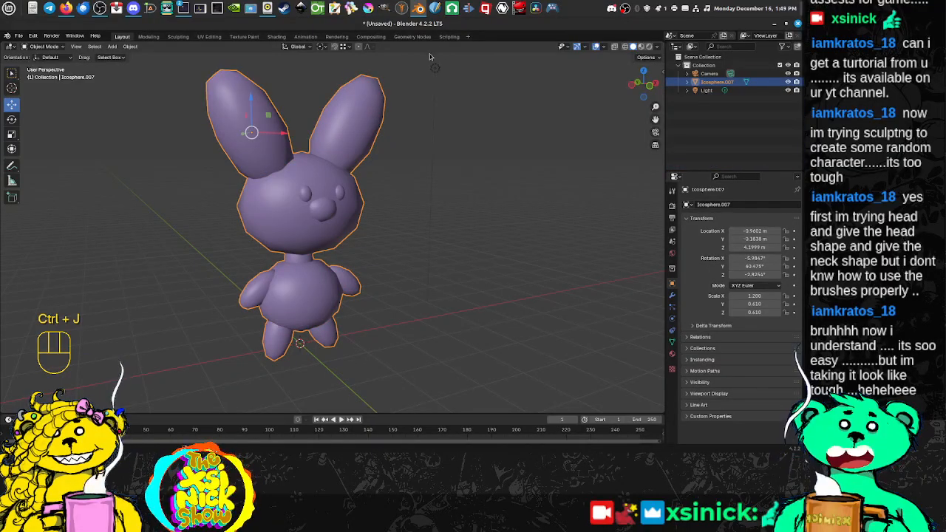
Switch to the Sculpting workspace and bring the whole bunny into view from the front.
{"action": "left_click", "coordinate": [178, 37]}
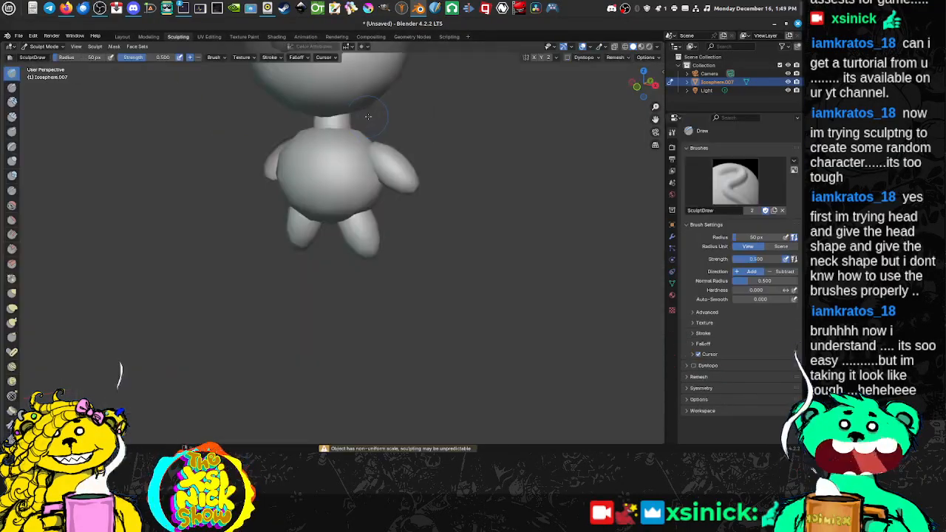
{"action": "middle_click_drag", "start_coordinate": [368, 117], "coordinate": [421, 234], "text": "shift"}
{"action": "scroll", "coordinate": [420, 233], "scroll_direction": "down", "scroll_amount": 1}
{"action": "middle_click_drag", "start_coordinate": [480, 244], "coordinate": [424, 231]}
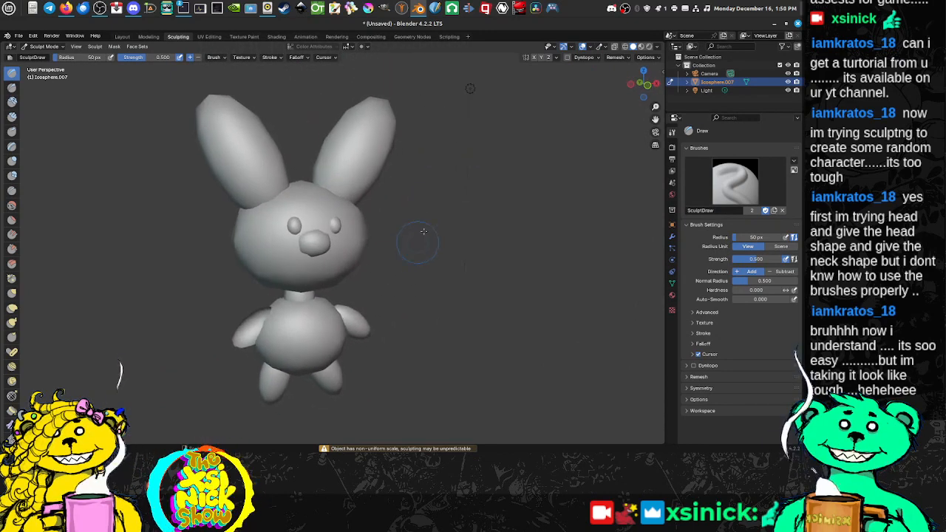
Try a voxel remesh of the bunny with a voxel size of about 0.81 m, and undo it.
{"action": "left_click", "coordinate": [620, 58]}
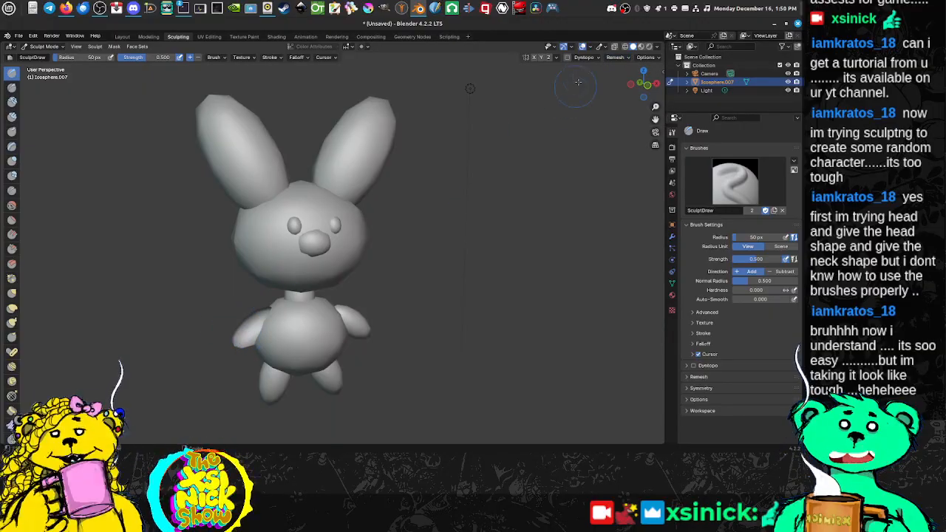
{"action": "left_click", "coordinate": [617, 57]}
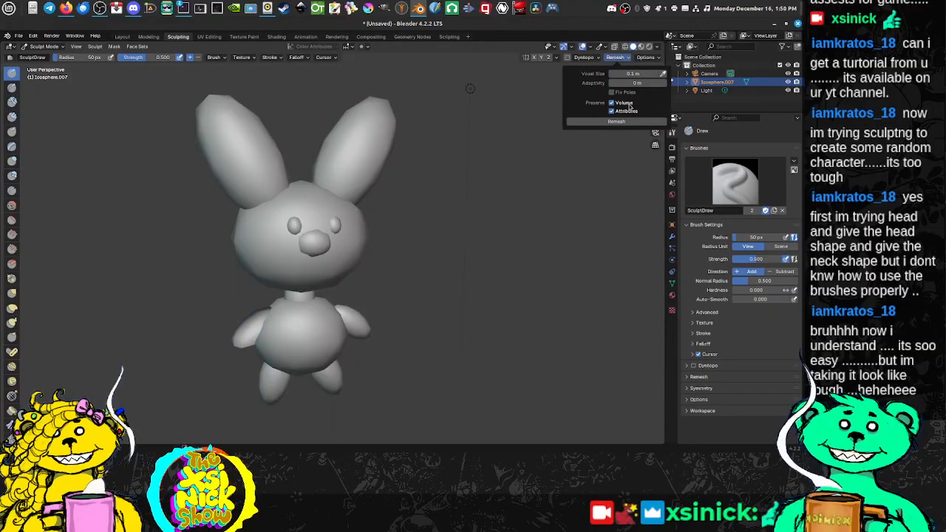
{"action": "left_click", "coordinate": [622, 123]}
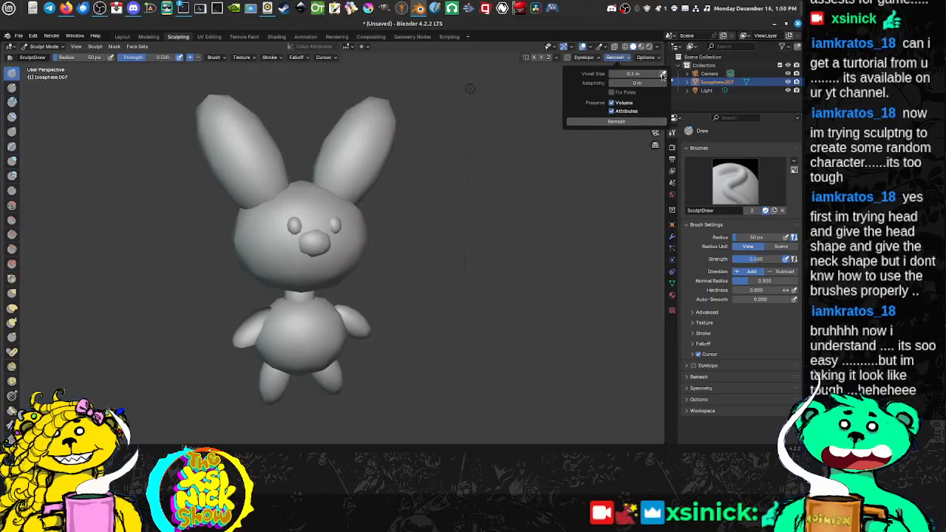
{"action": "left_click", "coordinate": [625, 59]}
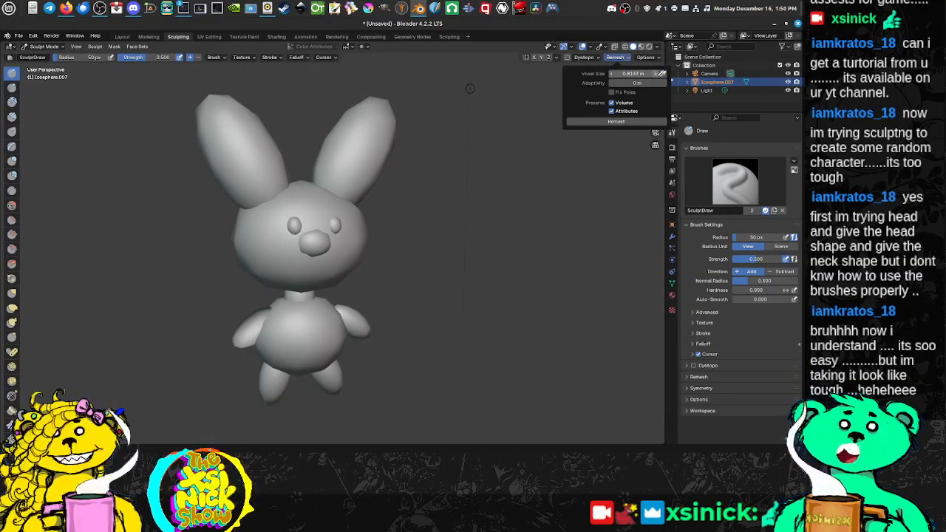
{"action": "left_click", "coordinate": [610, 58]}
{"action": "left_click", "coordinate": [622, 123]}
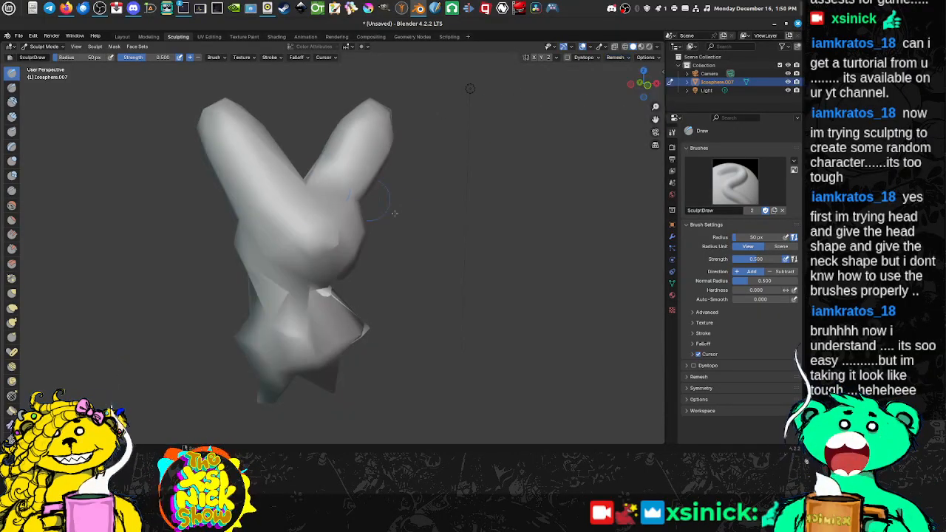
{"action": "left_click", "coordinate": [617, 58]}
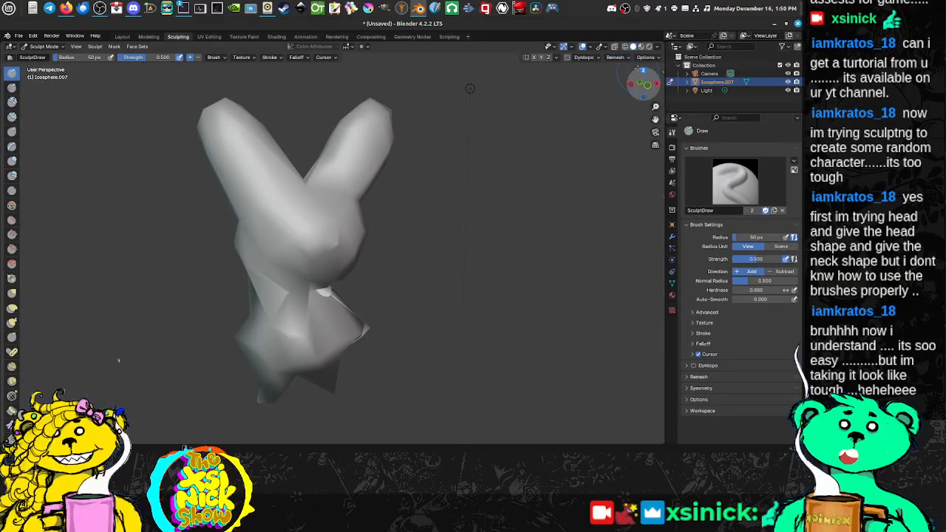
{"action": "left_click", "coordinate": [617, 57]}
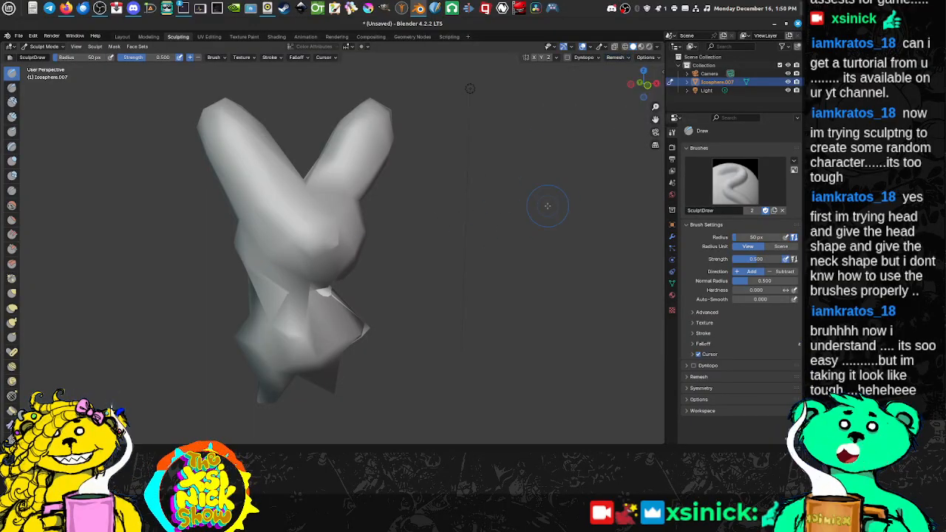
{"action": "key", "text": "ctrl+z"}
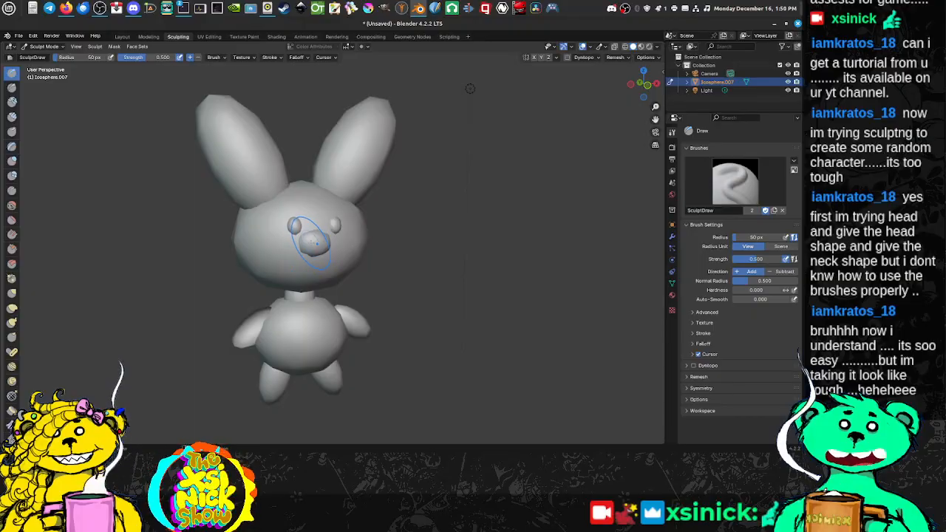
{"action": "key", "text": "r"}
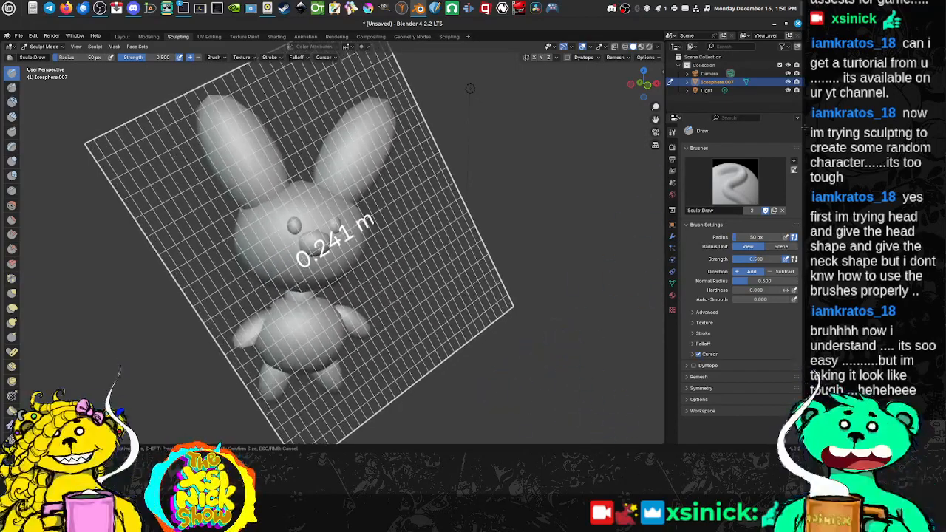
{"action": "left_click", "coordinate": [588, 177]}
Return to the Layout workspace and apply all transforms to the joined bunny.
{"action": "left_click", "coordinate": [120, 36]}
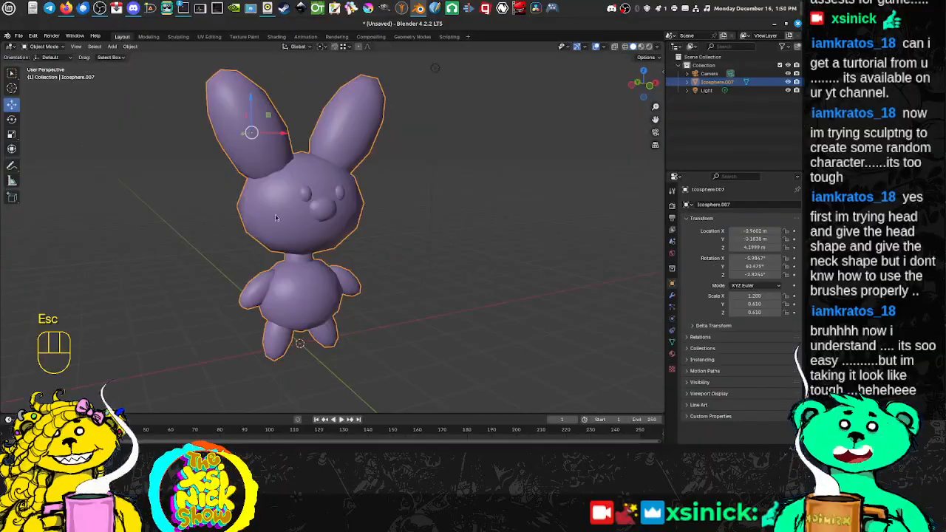
{"action": "key", "text": "ctrl+a"}
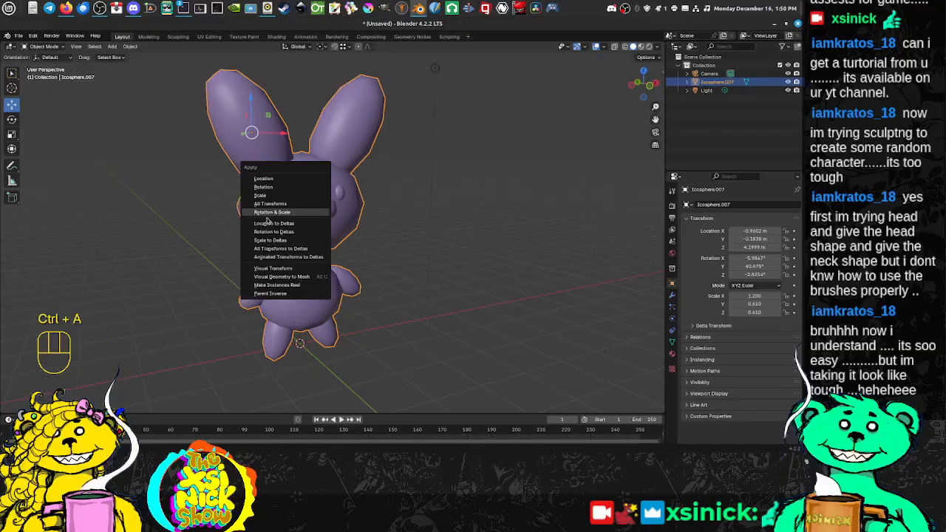
{"action": "left_click", "coordinate": [279, 204]}
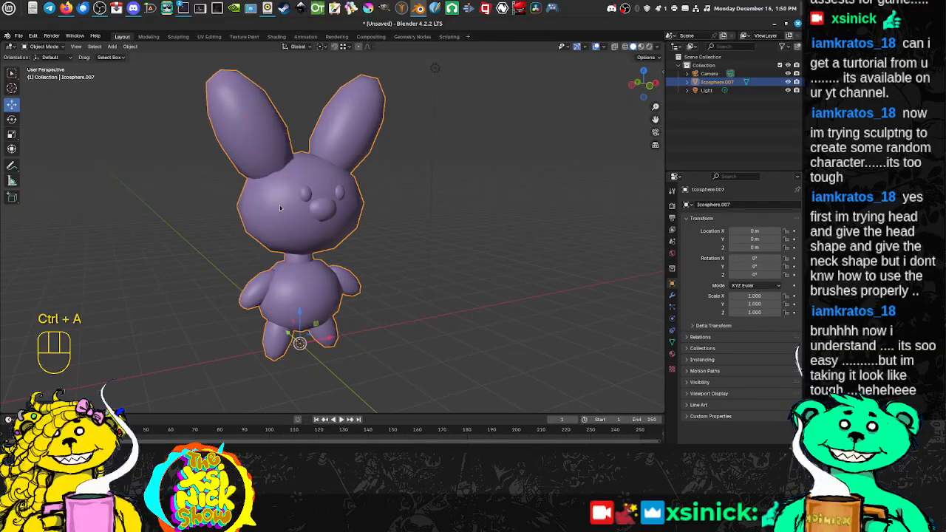
{"action": "middle_click_drag", "start_coordinate": [403, 227], "coordinate": [342, 249], "text": "shift"}
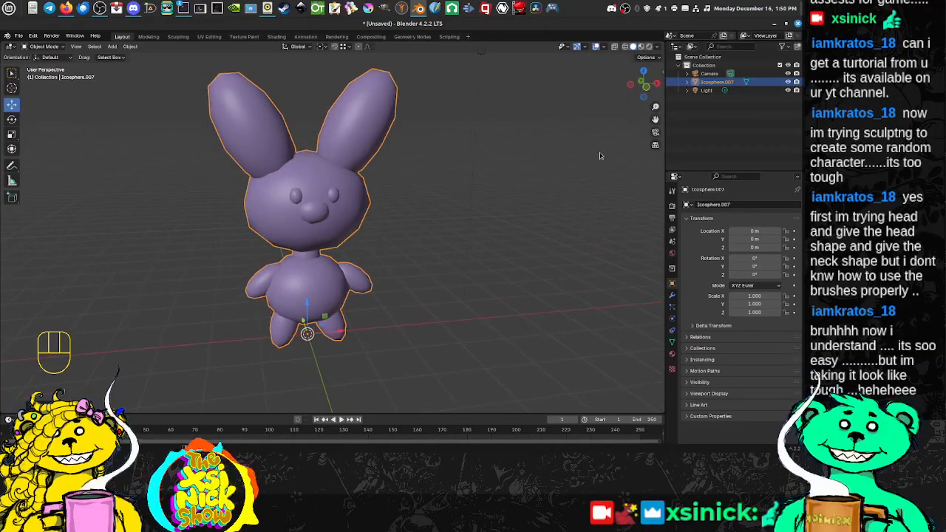
Go back to the Sculpting workspace and interactively reduce the bunny's remesh voxel size to about 0.041 m.
{"action": "left_click", "coordinate": [178, 36]}
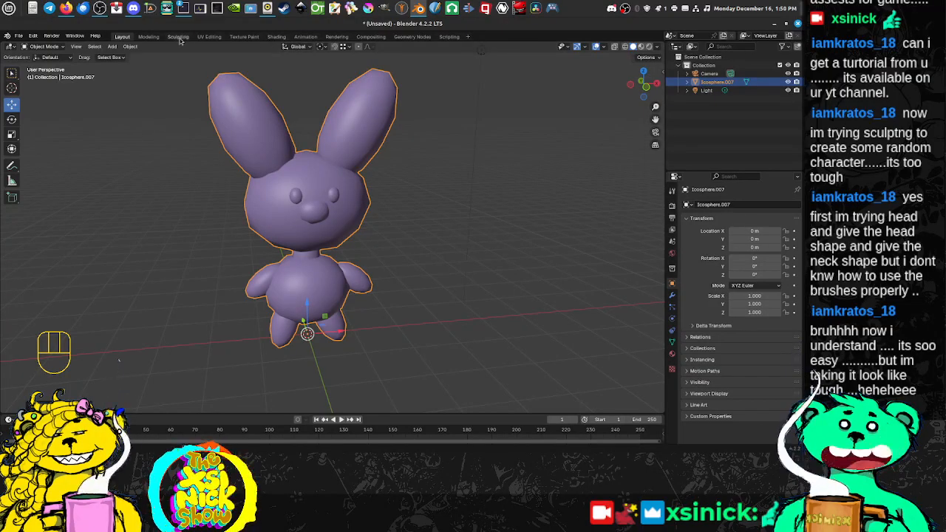
{"action": "key", "text": "r"}
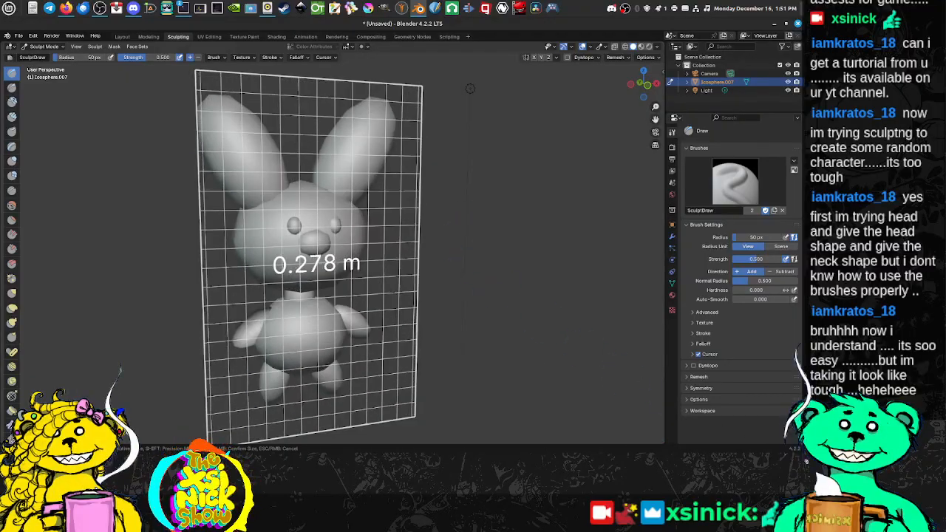
{"action": "left_click", "coordinate": [786, 411]}
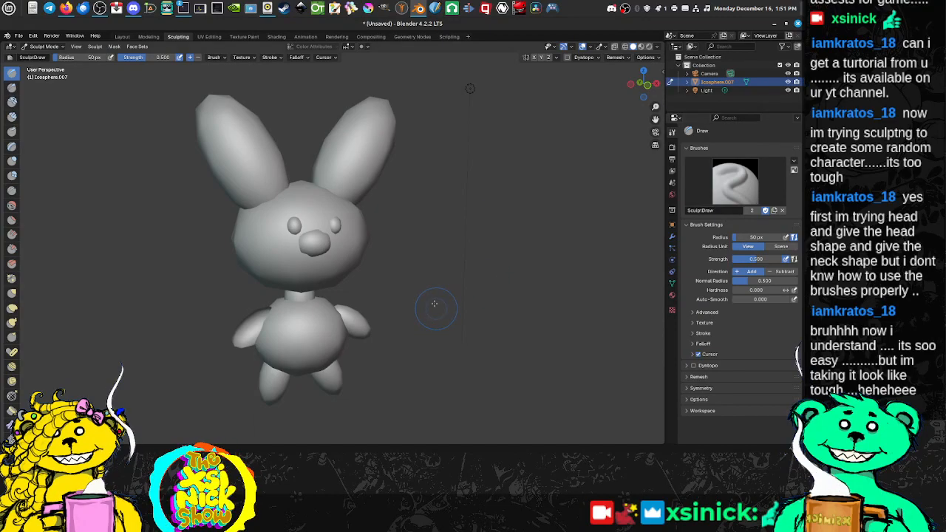
{"action": "key", "text": "r"}
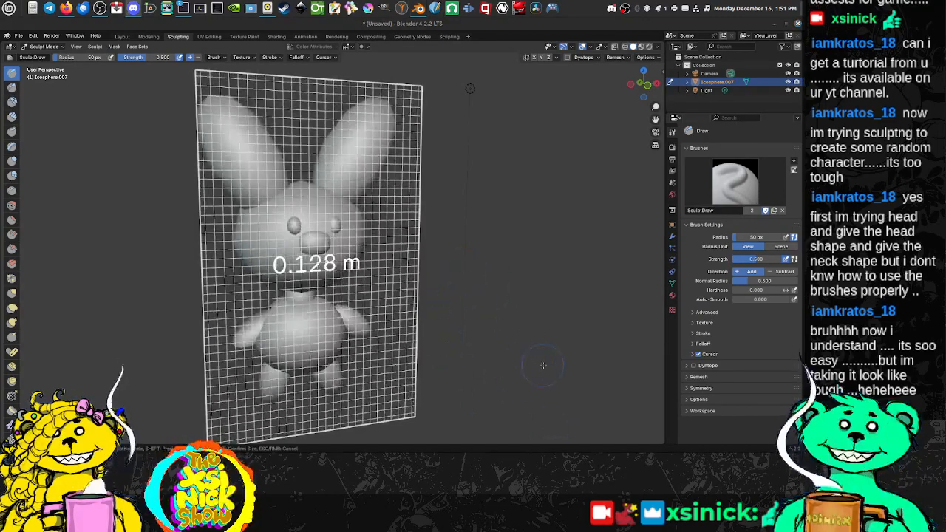
{"action": "left_click", "coordinate": [394, 271]}
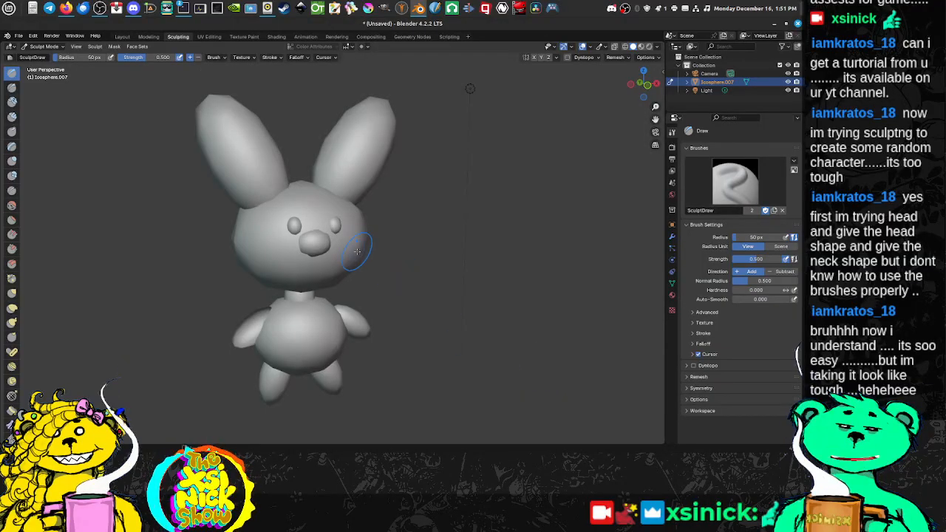
{"action": "middle_click_drag", "start_coordinate": [325, 236], "coordinate": [332, 244]}
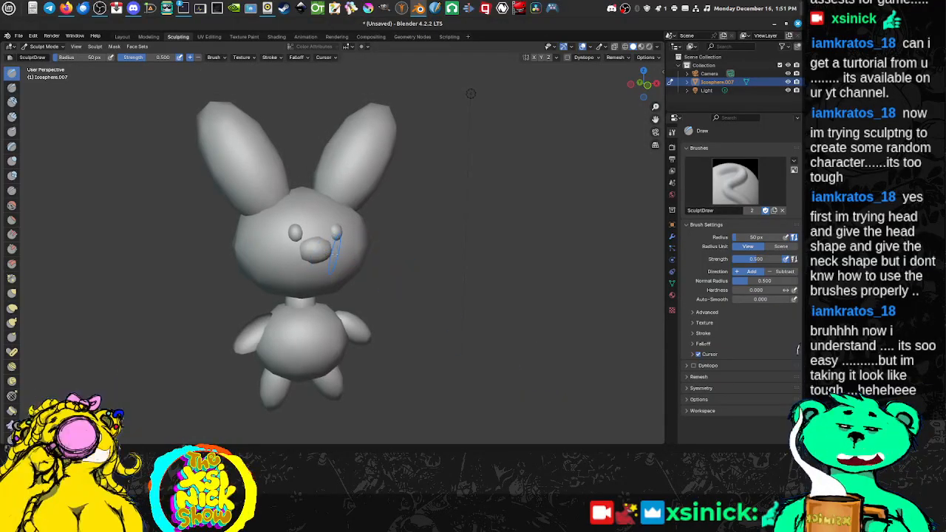
{"action": "key", "text": "r"}
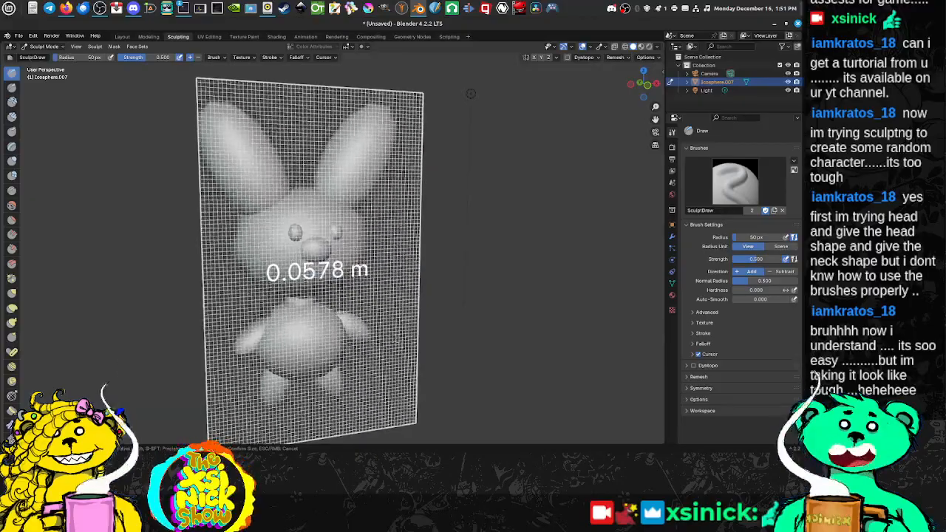
{"action": "left_click", "coordinate": [406, 368]}
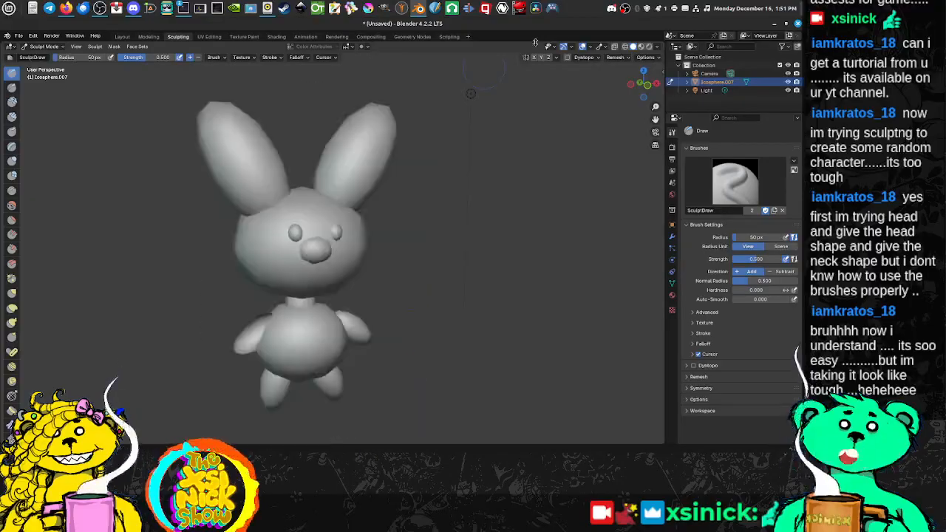
Voxel remesh the bunny to fuse its parts into one continuous mesh, and inspect the face.
{"action": "left_click", "coordinate": [618, 58]}
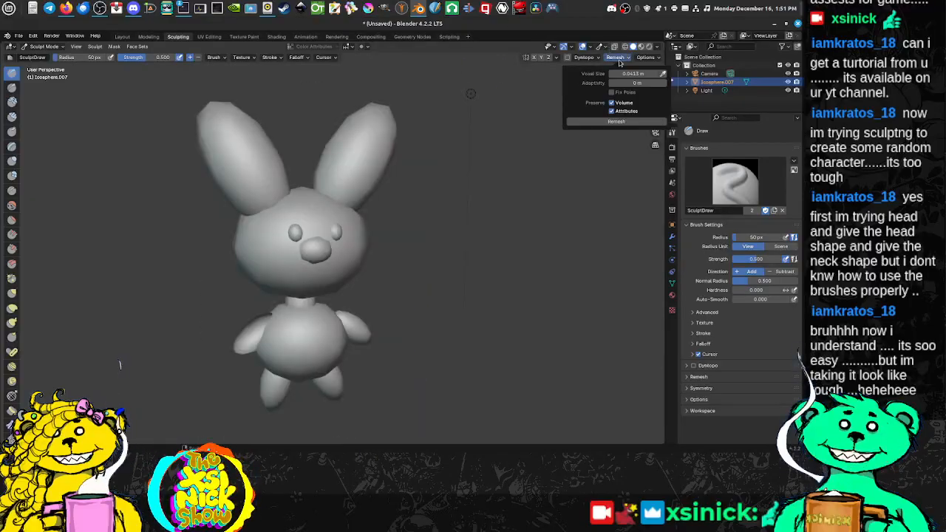
{"action": "left_click", "coordinate": [620, 123]}
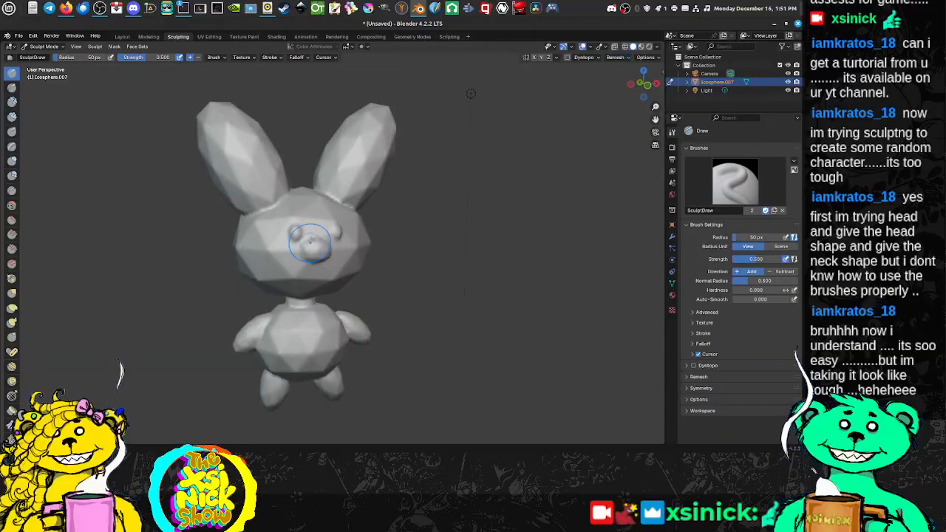
{"action": "mouse_move", "coordinate": [321, 245]}
{"action": "middle_mouse_down", "text": "shift"}
{"action": "mouse_move", "coordinate": [311, 220]}
{"action": "mouse_move", "coordinate": [350, 242]}
{"action": "mouse_move", "coordinate": [336, 244]}
{"action": "mouse_move", "coordinate": [341, 255]}
{"action": "mouse_move", "coordinate": [329, 264]}
{"action": "mouse_move", "coordinate": [383, 268]}
{"action": "mouse_move", "coordinate": [294, 253]}
{"action": "mouse_move", "coordinate": [437, 261]}
{"action": "mouse_move", "coordinate": [260, 236]}
{"action": "middle_mouse_up", "text": "shift"}
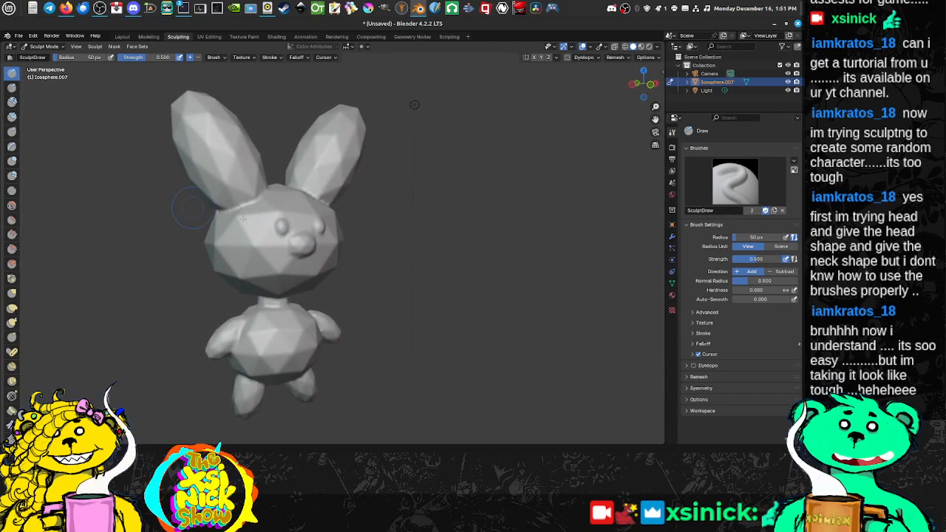
{"action": "scroll", "coordinate": [278, 222], "scroll_direction": "up", "scroll_amount": 4}
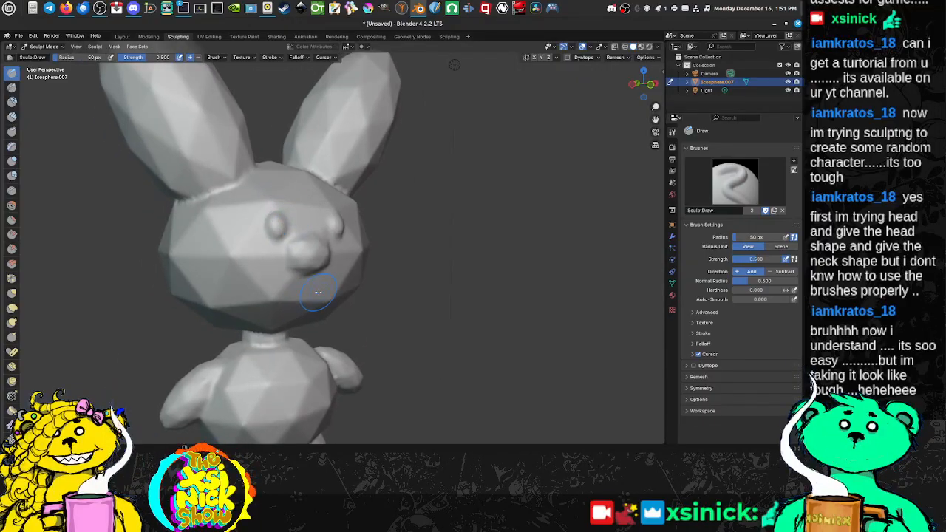
Enable X-axis mirror symmetry and smooth away the facets on the bunny's head and around the ear bases.
{"action": "middle_click_drag", "start_coordinate": [348, 288], "coordinate": [318, 295]}
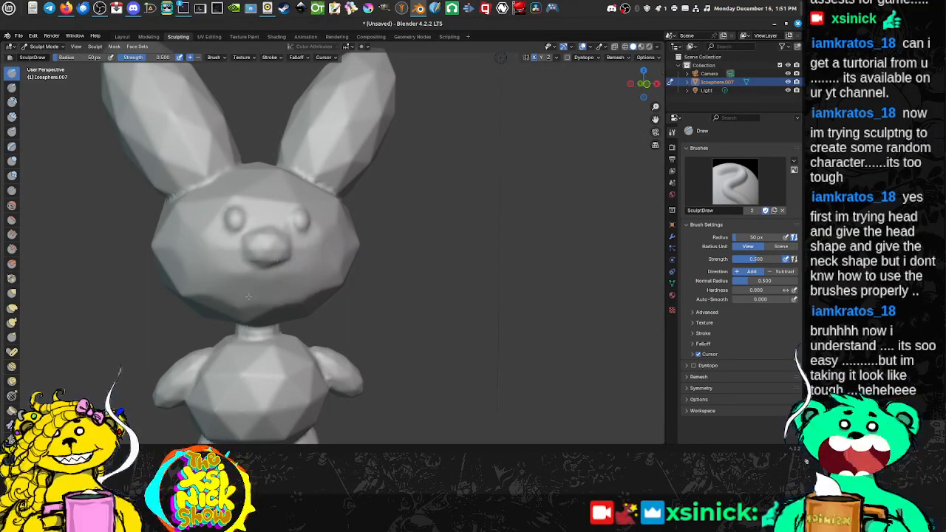
{"action": "middle_click_drag", "start_coordinate": [285, 299], "coordinate": [307, 235]}
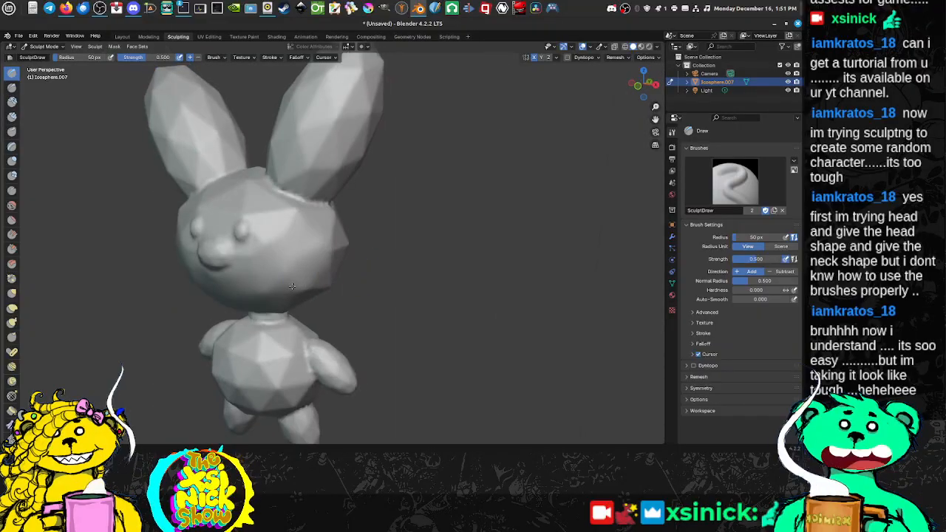
{"action": "mouse_move", "coordinate": [280, 275]}
{"action": "left_mouse_down", "text": "shift"}
{"action": "mouse_move", "coordinate": [281, 194]}
{"action": "mouse_move", "coordinate": [251, 214]}
{"action": "mouse_move", "coordinate": [336, 254]}
{"action": "left_mouse_up", "text": "shift"}
{"action": "middle_click_drag", "start_coordinate": [317, 292], "coordinate": [361, 274]}
{"action": "scroll", "coordinate": [295, 244], "scroll_direction": "up", "scroll_amount": 1}
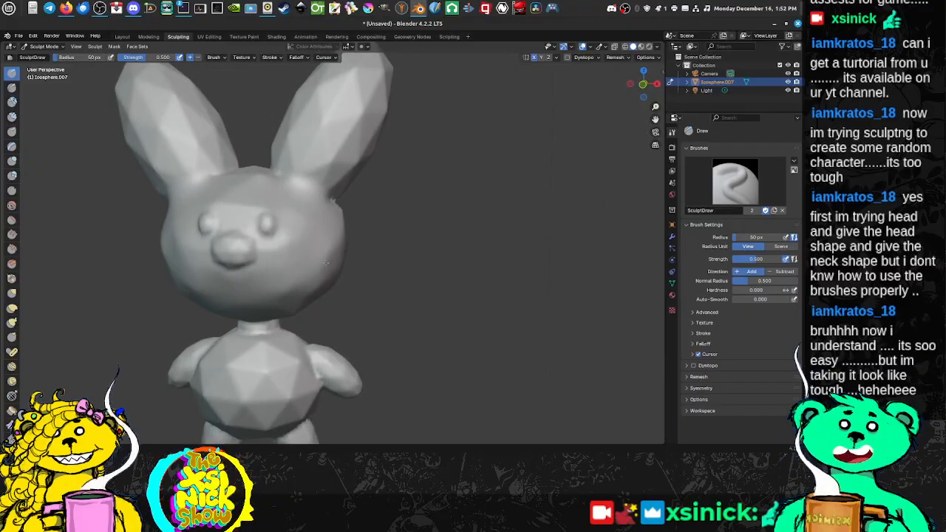
Reduce the Draw brush radius to 32 px and sculpt raised, mirrored eyebrow ridges above the bunny's eyes.
{"action": "scroll", "coordinate": [256, 193], "scroll_direction": "up", "scroll_amount": 2}
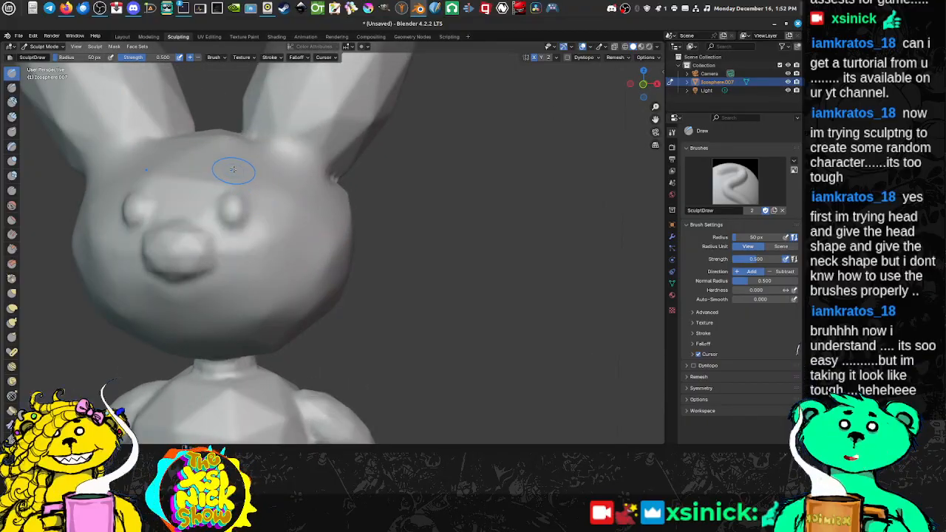
{"action": "key", "text": "bracketleft"}
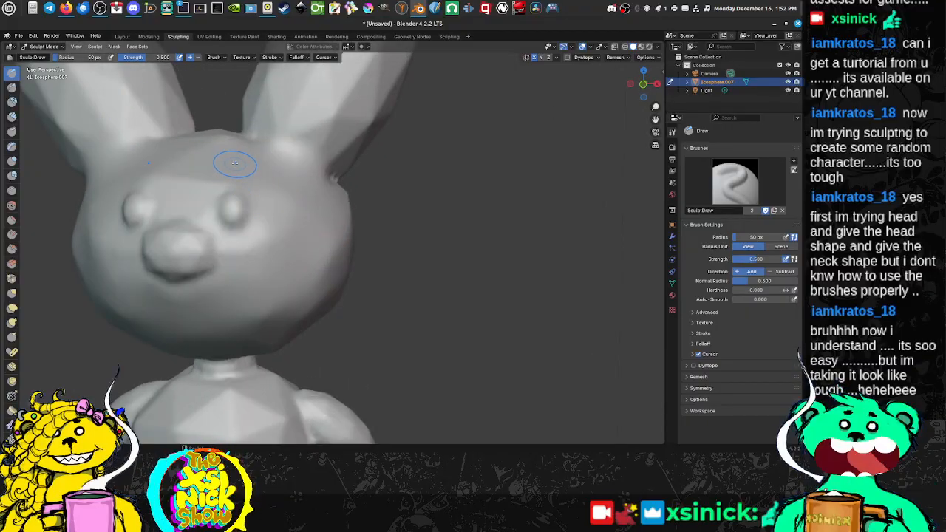
{"action": "key", "text": "bracketleft"}
{"action": "key", "text": "bracketleft"}
{"action": "key", "text": "bracketleft"}
{"action": "mouse_move", "coordinate": [226, 168]}
{"action": "left_mouse_down"}
{"action": "mouse_move", "coordinate": [253, 178]}
{"action": "mouse_move", "coordinate": [233, 169]}
{"action": "left_mouse_up"}
Carve a wide mirrored mouth line into the lower face beneath the nose with the Draw brush subtracting.
{"action": "scroll", "coordinate": [266, 284], "scroll_direction": "up", "scroll_amount": 2}
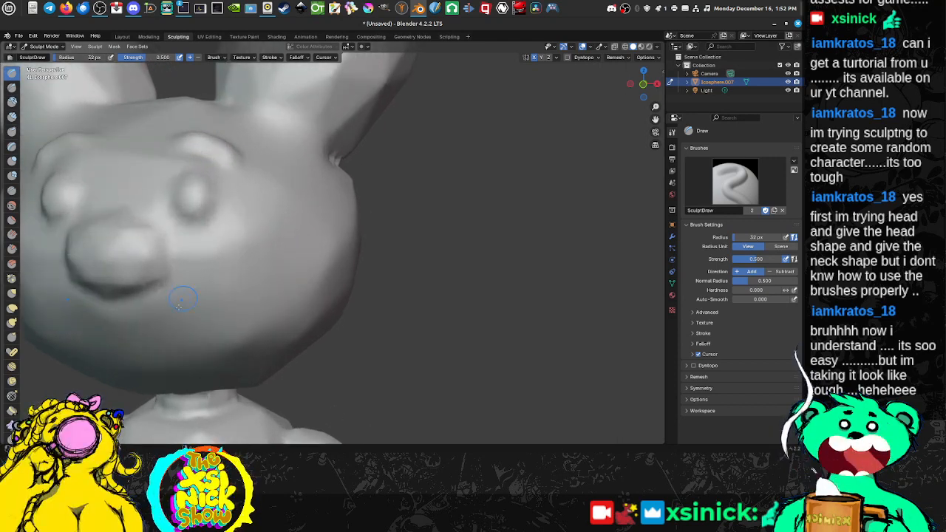
{"action": "mouse_move", "coordinate": [119, 342]}
{"action": "left_mouse_down", "text": "ctrl"}
{"action": "mouse_move", "coordinate": [189, 344]}
{"action": "mouse_move", "coordinate": [209, 330]}
{"action": "mouse_move", "coordinate": [146, 337]}
{"action": "mouse_move", "coordinate": [128, 310]}
{"action": "mouse_move", "coordinate": [179, 348]}
{"action": "mouse_move", "coordinate": [216, 327]}
{"action": "mouse_move", "coordinate": [216, 307]}
{"action": "mouse_move", "coordinate": [269, 319]}
{"action": "left_mouse_up", "text": "ctrl"}
{"action": "middle_click_drag", "start_coordinate": [268, 321], "coordinate": [318, 303]}
Build up puffy cheeks around the mouth corners and a fuller lower lip beneath the mouth with the Draw brush.
{"action": "scroll", "coordinate": [300, 305], "scroll_direction": "down", "scroll_amount": 1}
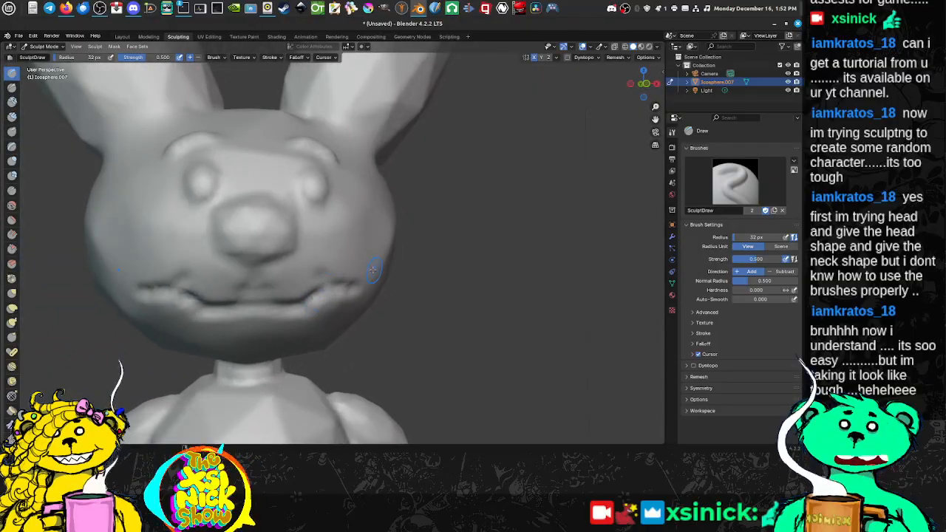
{"action": "scroll", "coordinate": [369, 278], "scroll_direction": "down", "scroll_amount": 5}
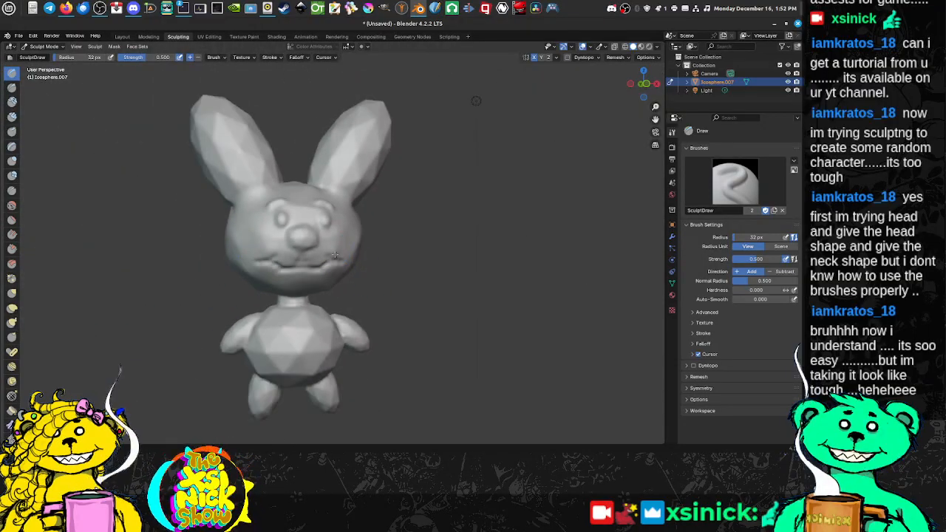
{"action": "mouse_move", "coordinate": [335, 255]}
{"action": "left_mouse_down"}
{"action": "mouse_move", "coordinate": [345, 256]}
{"action": "mouse_move", "coordinate": [340, 244]}
{"action": "mouse_move", "coordinate": [350, 241]}
{"action": "left_mouse_up"}
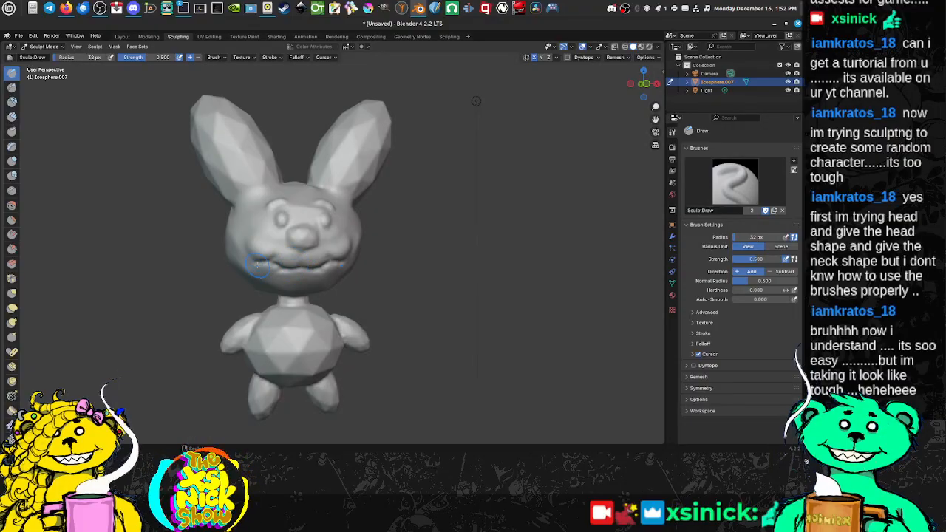
{"action": "left_click_drag", "start_coordinate": [257, 265], "coordinate": [309, 277]}
{"action": "middle_click_drag", "start_coordinate": [369, 268], "coordinate": [400, 262]}
{"action": "scroll", "coordinate": [389, 258], "scroll_direction": "up", "scroll_amount": 2}
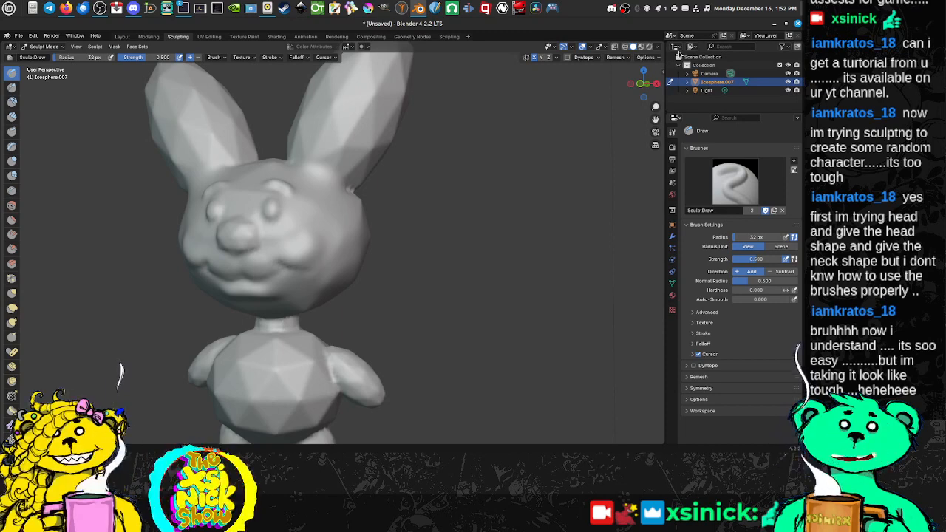
{"action": "middle_click_drag", "start_coordinate": [549, 201], "coordinate": [544, 214]}
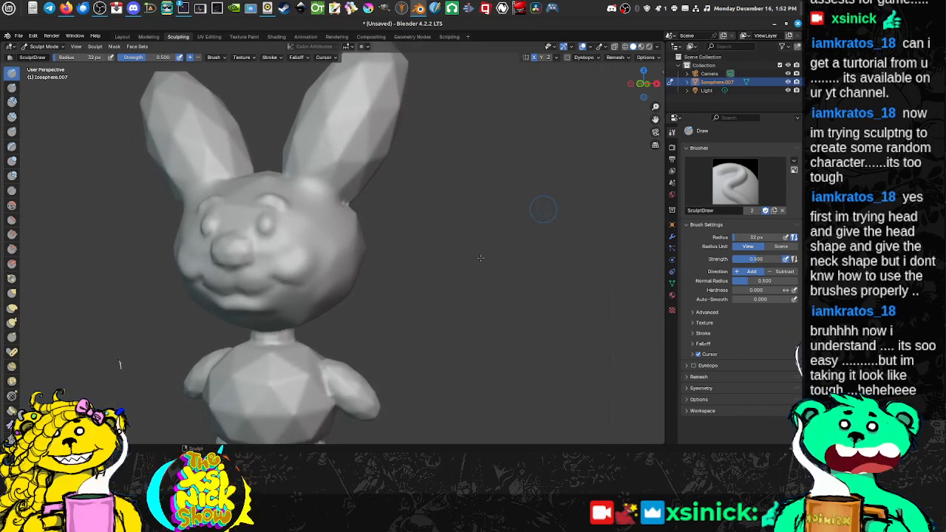